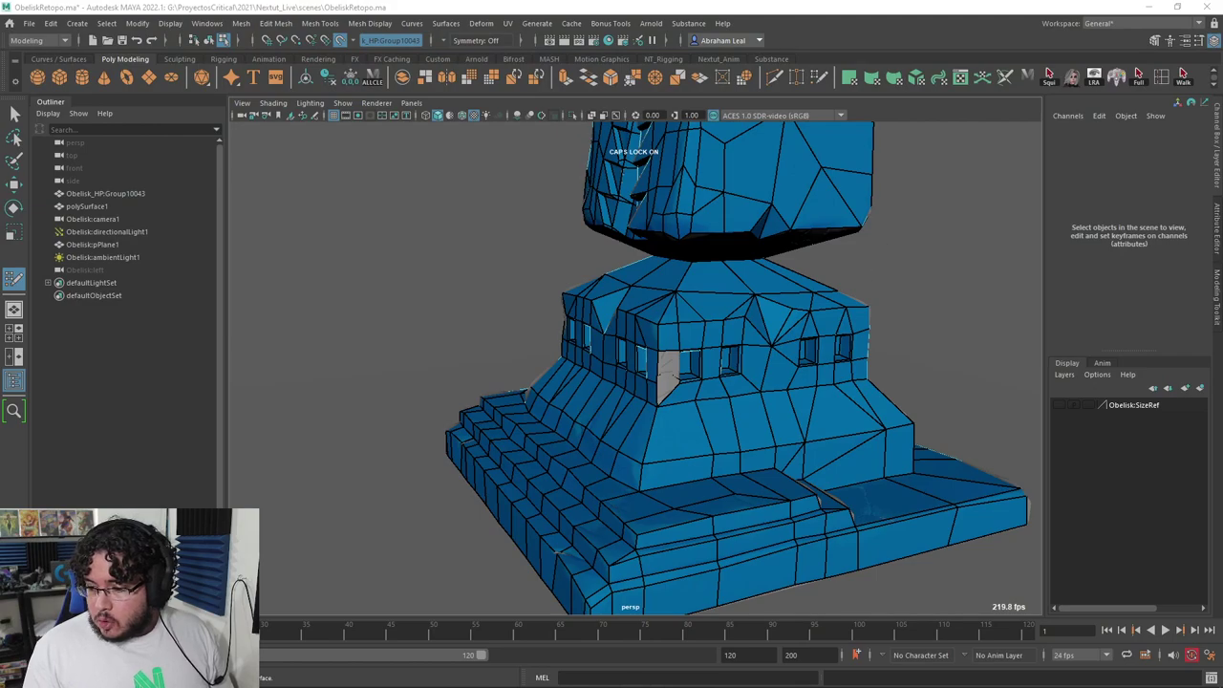
Step: Examine the retopology mesh around the obelisk's base, block and tip for areas that need more detail
{"action": "left_click_drag", "start_coordinate": [720, 227], "coordinate": [857, 347], "text": "alt"}
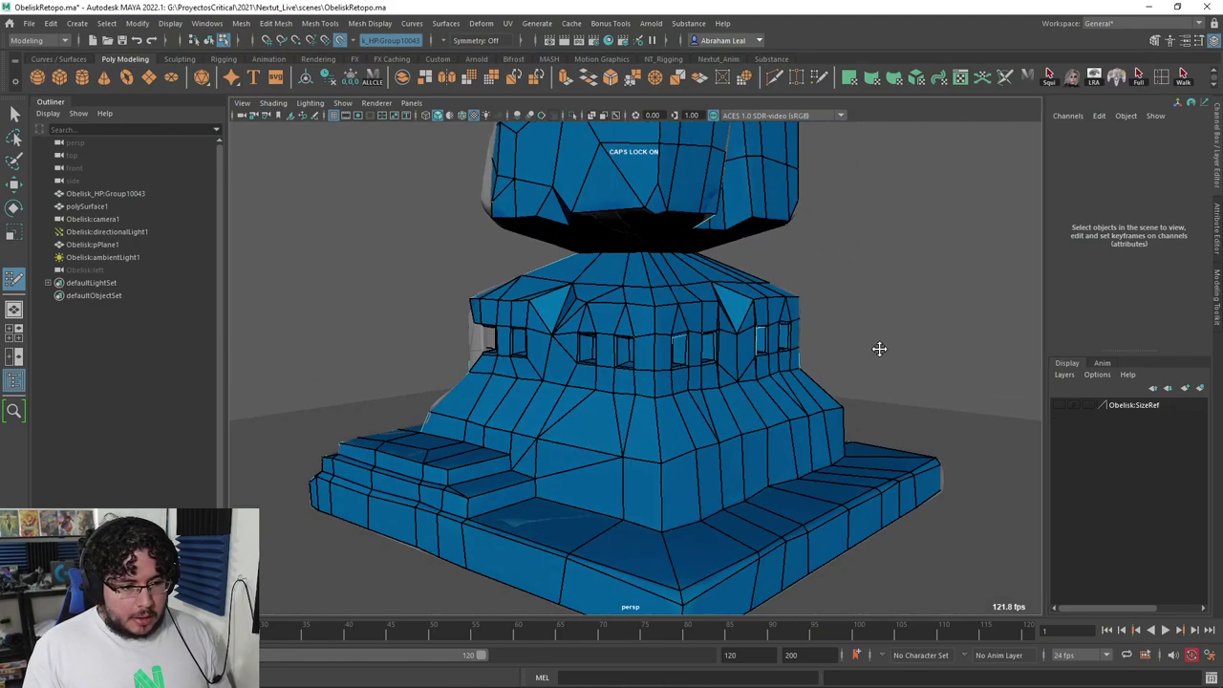
{"action": "right_click_drag", "start_coordinate": [858, 347], "coordinate": [663, 306], "text": "alt"}
{"action": "left_click_drag", "start_coordinate": [663, 306], "coordinate": [696, 331], "text": "alt"}
{"action": "right_click_drag", "start_coordinate": [696, 331], "coordinate": [716, 314], "text": "alt"}
{"action": "left_click_drag", "start_coordinate": [715, 314], "coordinate": [790, 379], "text": "alt"}
{"action": "right_click_drag", "start_coordinate": [789, 379], "coordinate": [800, 421], "text": "alt"}
{"action": "left_click_drag", "start_coordinate": [800, 421], "coordinate": [737, 456], "text": "alt"}
{"action": "right_click_drag", "start_coordinate": [737, 456], "coordinate": [790, 412], "text": "alt"}
{"action": "left_click_drag", "start_coordinate": [789, 412], "coordinate": [775, 388], "text": "alt"}
{"action": "right_click_drag", "start_coordinate": [775, 388], "coordinate": [663, 360], "text": "alt"}
{"action": "left_click_drag", "start_coordinate": [622, 267], "coordinate": [905, 380], "text": "alt"}
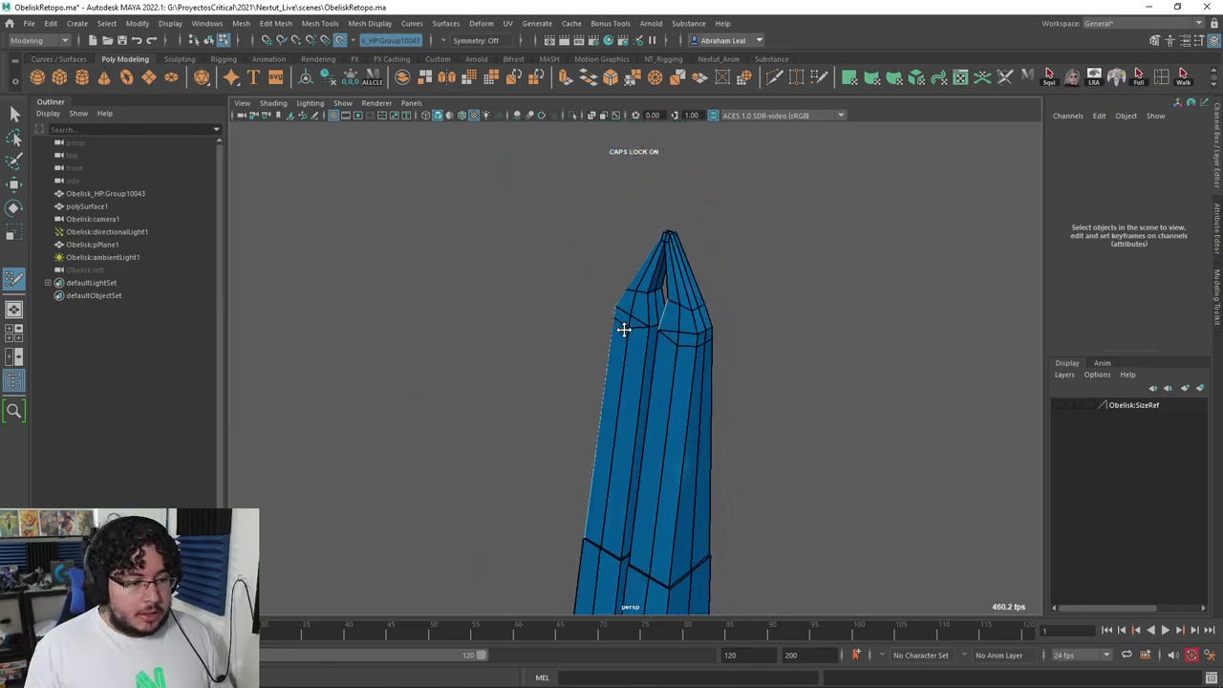
{"action": "left_click_drag", "start_coordinate": [727, 417], "coordinate": [686, 374], "text": "alt"}
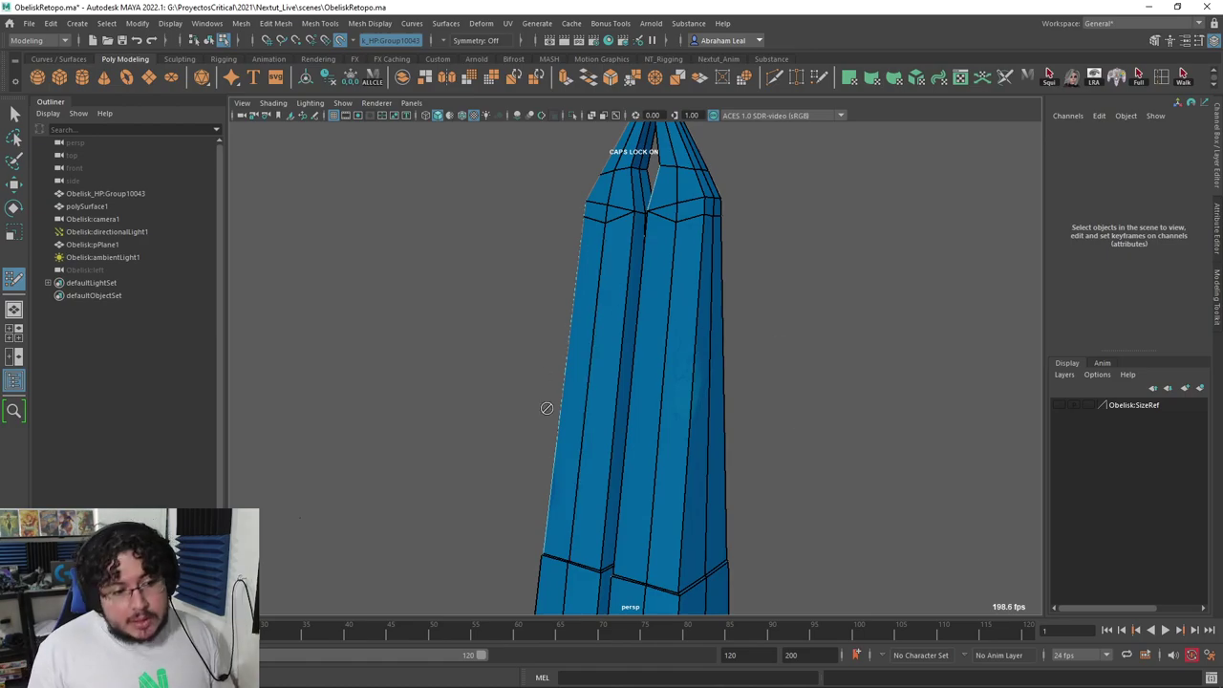
Step: Insert two edge loops around the spire segment, one above and one below the chipped area on its corner
{"action": "left_click_drag", "start_coordinate": [542, 394], "coordinate": [641, 443], "text": "alt"}
{"action": "right_click_drag", "start_coordinate": [642, 443], "coordinate": [773, 469], "text": "alt"}
{"action": "left_click_drag", "start_coordinate": [773, 469], "coordinate": [735, 458], "text": "alt"}
{"action": "right_click_drag", "start_coordinate": [735, 459], "coordinate": [771, 430], "text": "alt"}
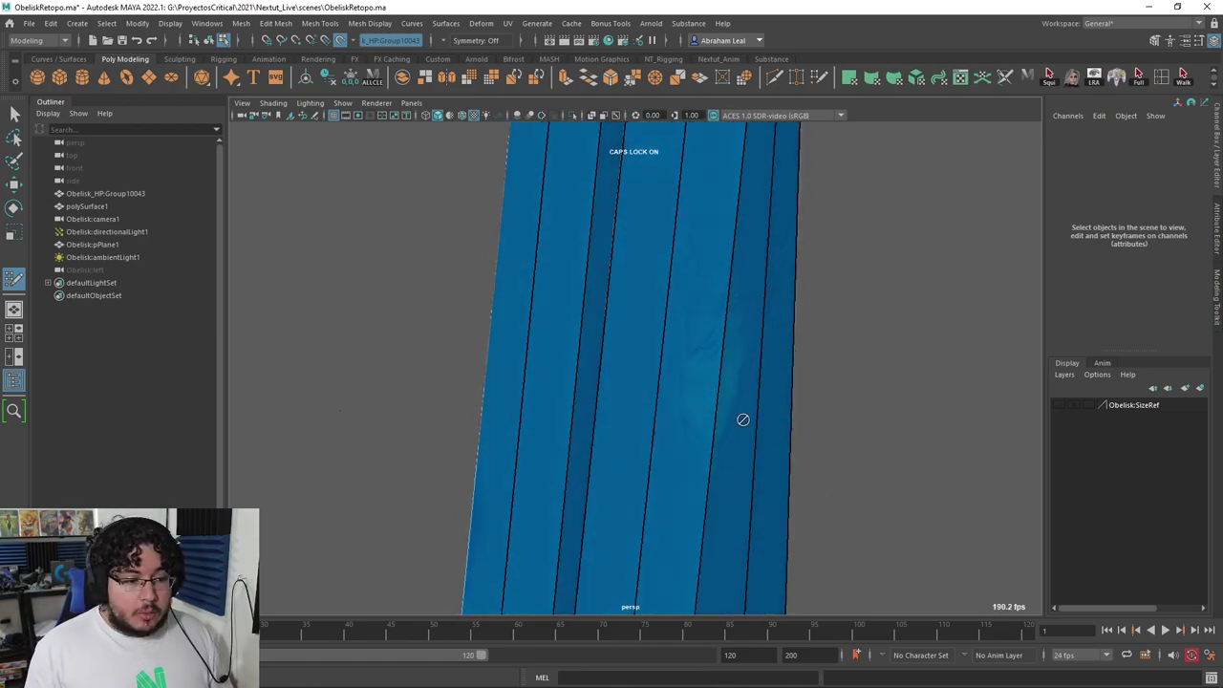
{"action": "left_click_drag", "start_coordinate": [778, 331], "coordinate": [732, 313], "text": "alt"}
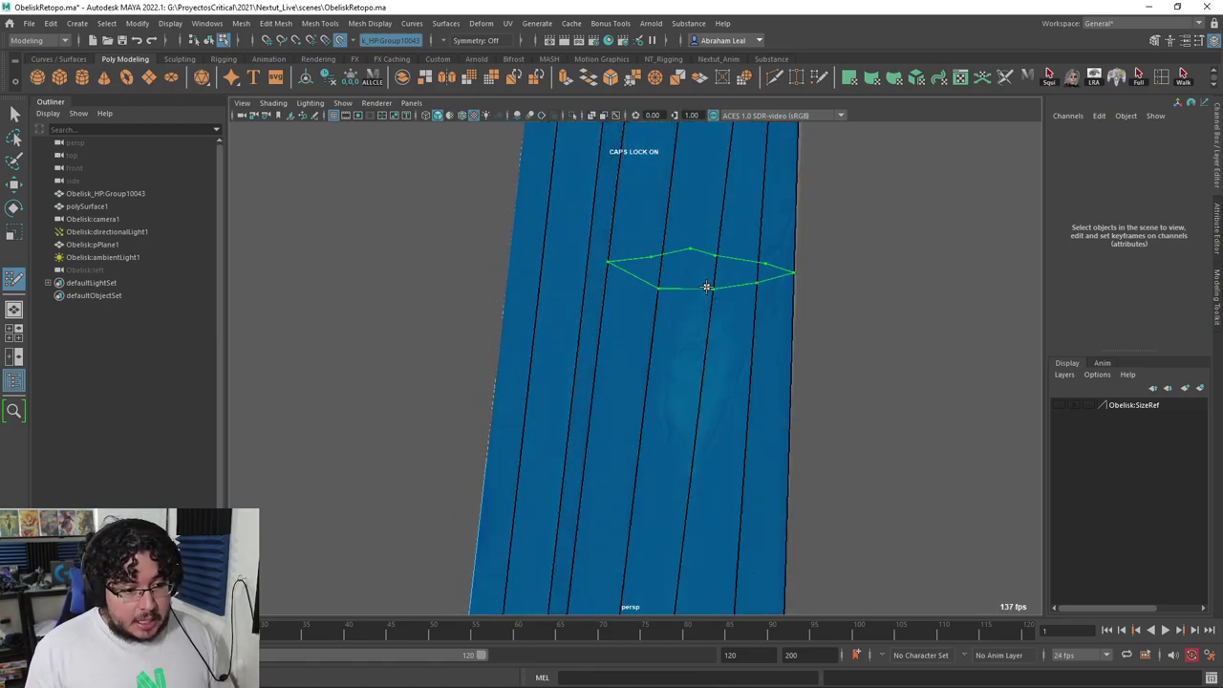
{"action": "left_click", "coordinate": [712, 291], "text": "ctrl"}
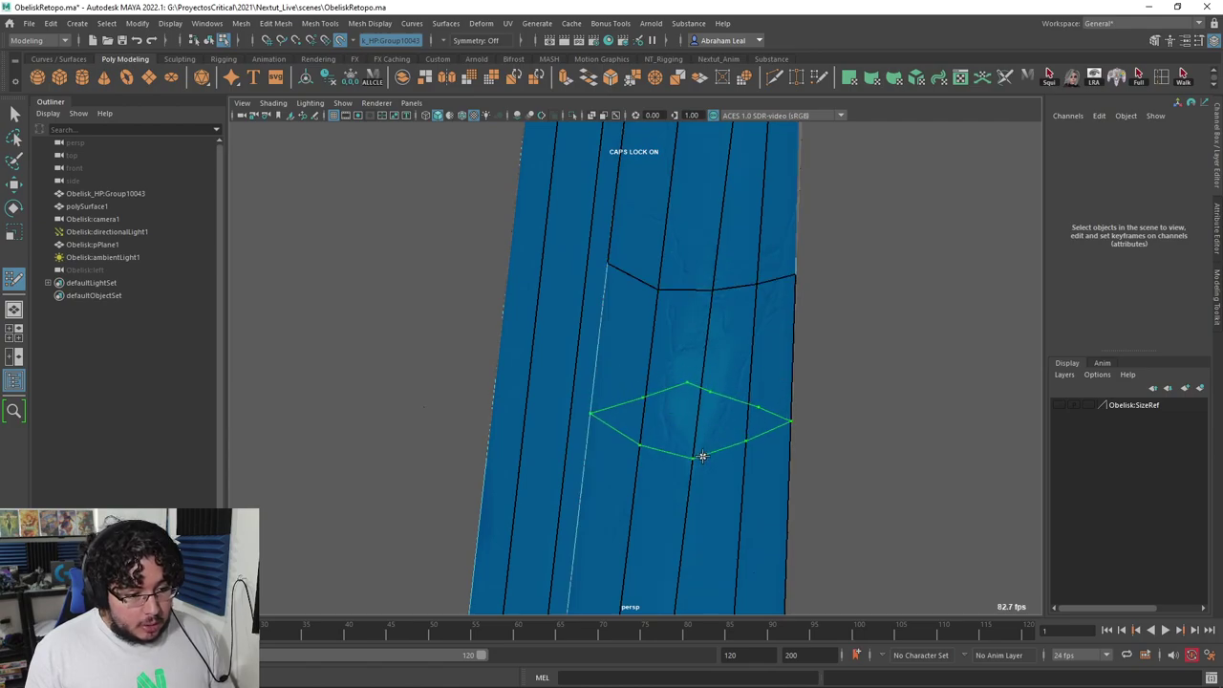
{"action": "left_click", "coordinate": [706, 450], "text": "shift"}
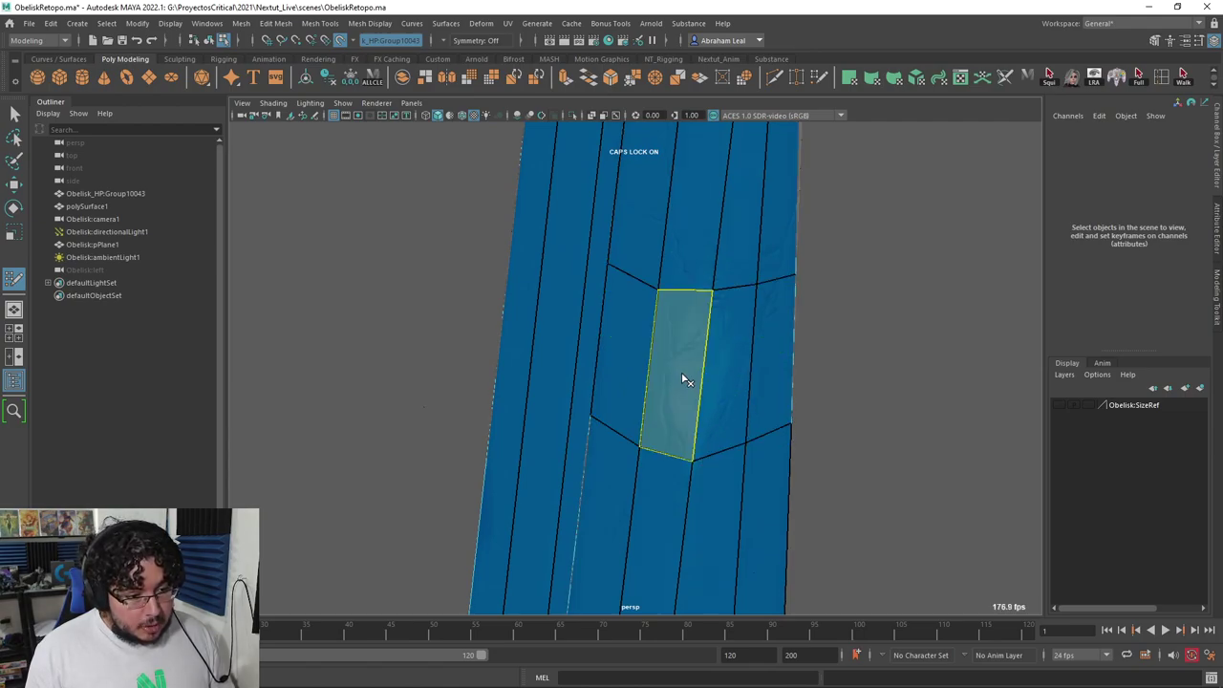
Step: Delete the two faces covering the chip between the new loops and raise the hole's upper middle vertex above the damage
{"action": "left_click_drag", "start_coordinate": [810, 379], "coordinate": [732, 369], "text": "alt"}
{"action": "middle_click_drag", "start_coordinate": [732, 369], "coordinate": [633, 435], "text": "alt"}
{"action": "scroll", "coordinate": [632, 435], "scroll_direction": "up", "scroll_amount": 3}
{"action": "left_click_drag", "start_coordinate": [632, 435], "coordinate": [721, 314], "text": "alt"}
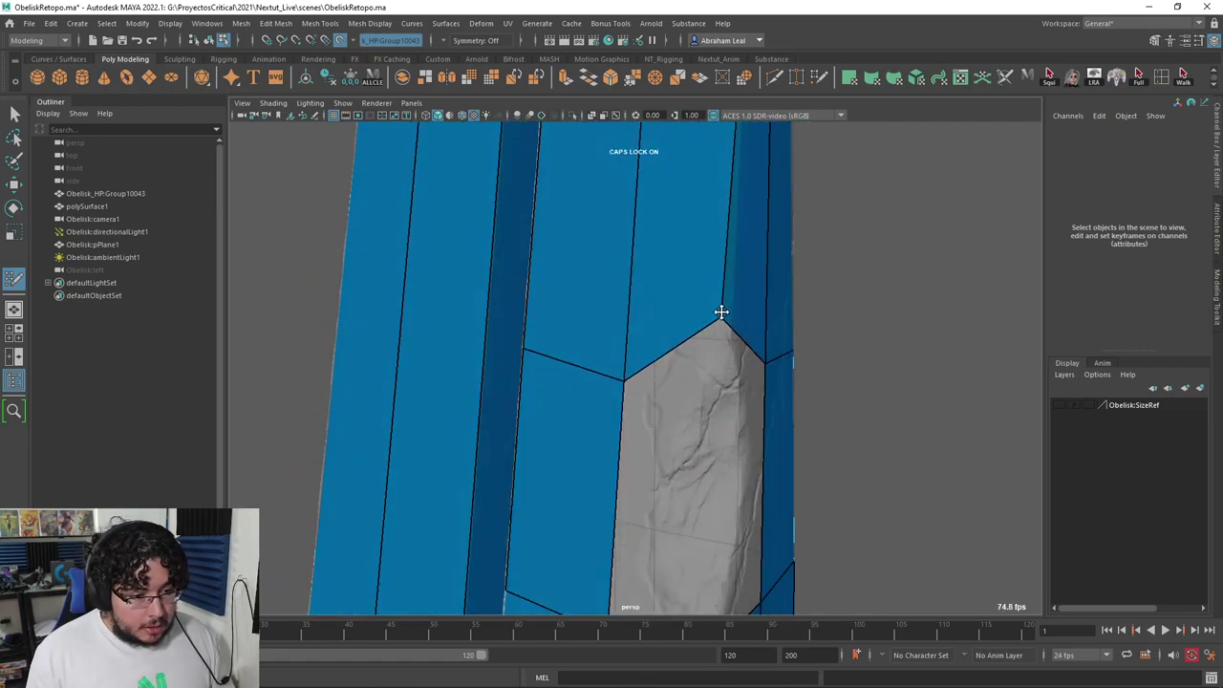
{"action": "middle_click_drag", "start_coordinate": [745, 417], "coordinate": [732, 259], "text": "alt"}
{"action": "left_click_drag", "start_coordinate": [732, 259], "coordinate": [705, 226], "text": "alt"}
{"action": "left_click_drag", "start_coordinate": [680, 364], "coordinate": [681, 398]}
Step: Draw narrow quads along both sides of the chip's outline, starting from a shared point at its upper end
{"action": "left_click_drag", "start_coordinate": [682, 397], "coordinate": [541, 426], "text": "alt"}
{"action": "middle_click_drag", "start_coordinate": [540, 427], "coordinate": [627, 411], "text": "alt"}
{"action": "left_click_drag", "start_coordinate": [508, 441], "coordinate": [679, 367], "text": "alt"}
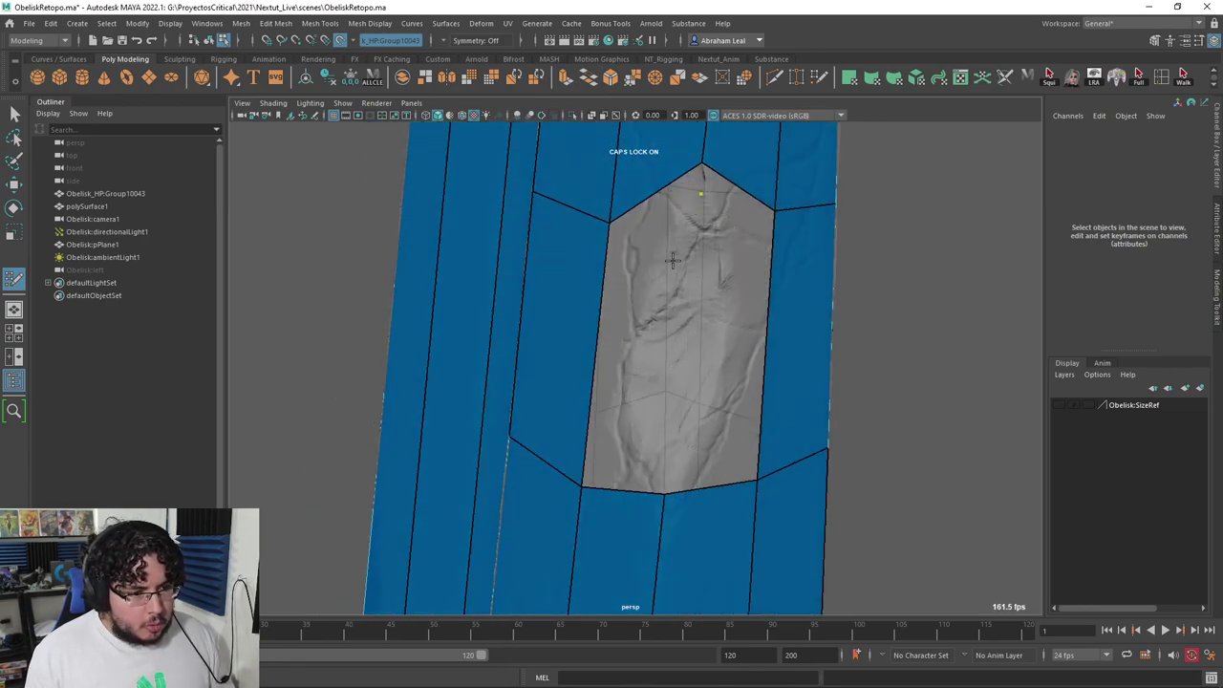
{"action": "left_click", "coordinate": [700, 244], "text": "shift"}
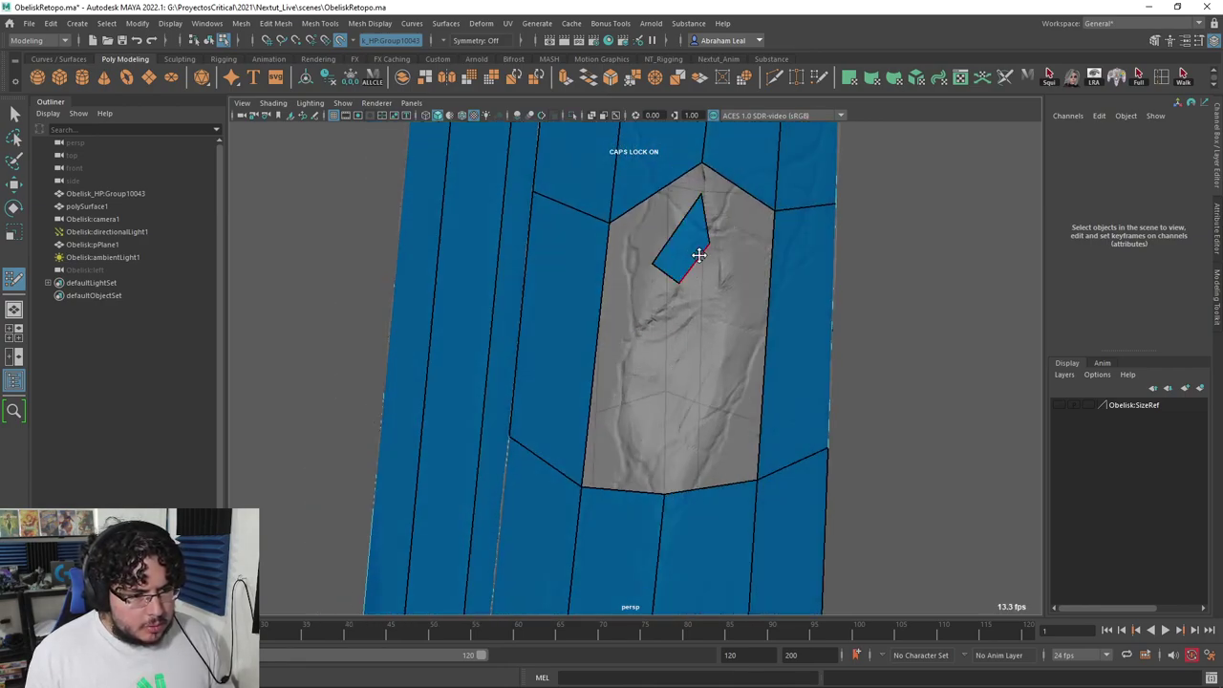
{"action": "left_click", "coordinate": [631, 367]}
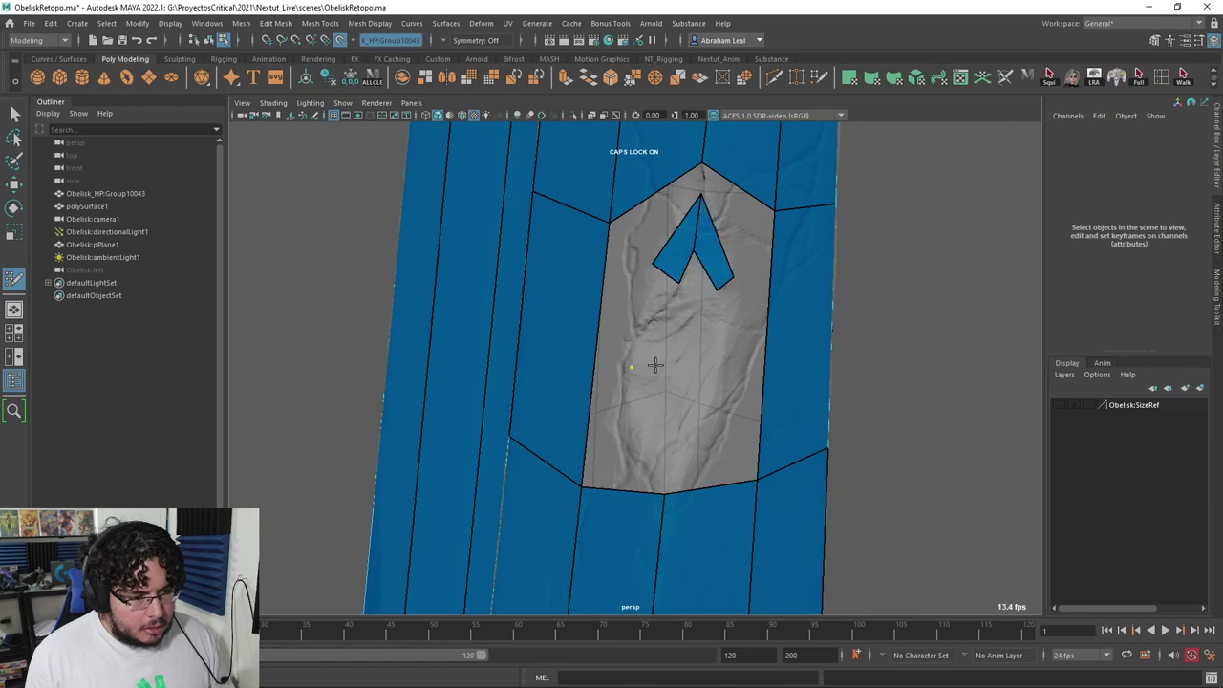
{"action": "left_click", "coordinate": [655, 329], "text": "shift"}
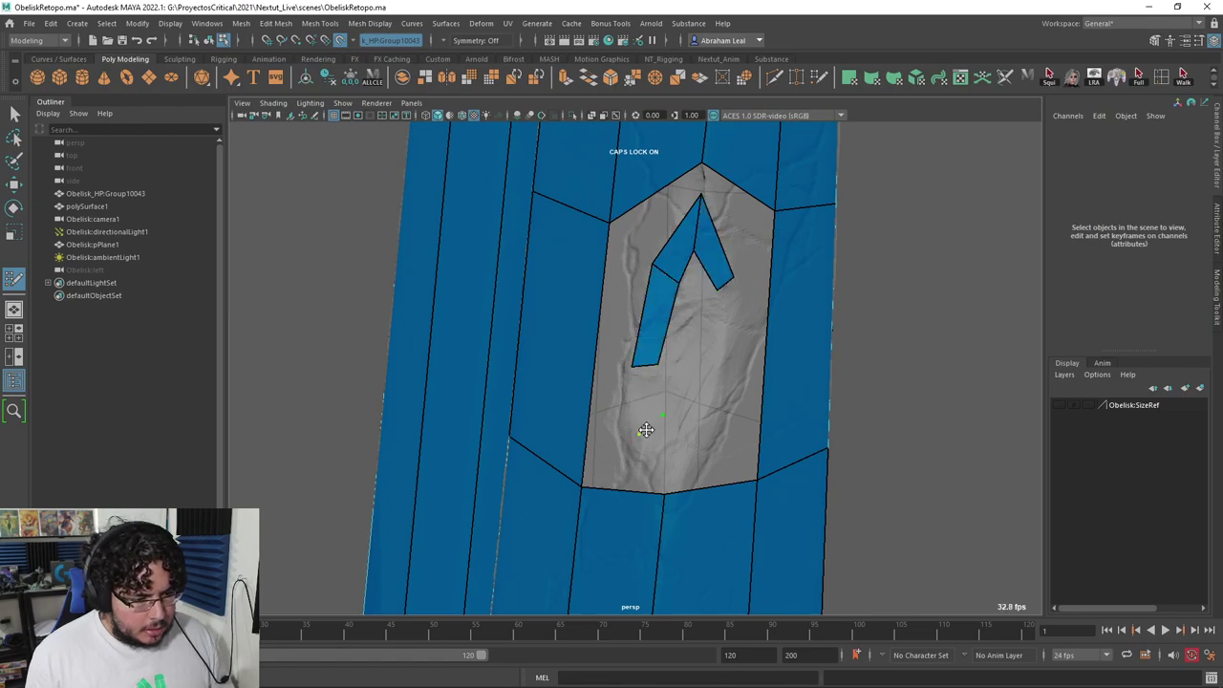
{"action": "left_click", "coordinate": [646, 431], "text": "shift"}
{"action": "left_click", "coordinate": [724, 330], "text": "shift"}
{"action": "left_click_drag", "start_coordinate": [661, 365], "coordinate": [650, 357], "text": "alt"}
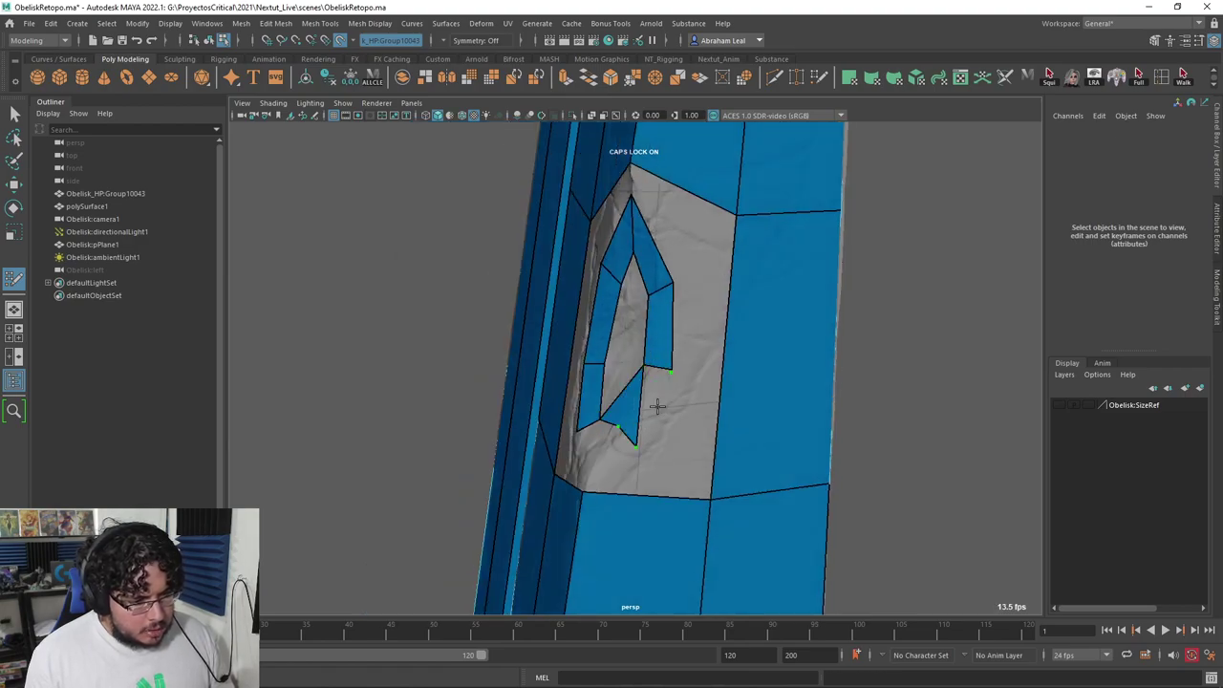
Step: Undo the misshapen lower quad and rebuild it to join the two strips around the chip
{"action": "key", "text": "ctrl+z"}
{"action": "left_click", "coordinate": [647, 430]}
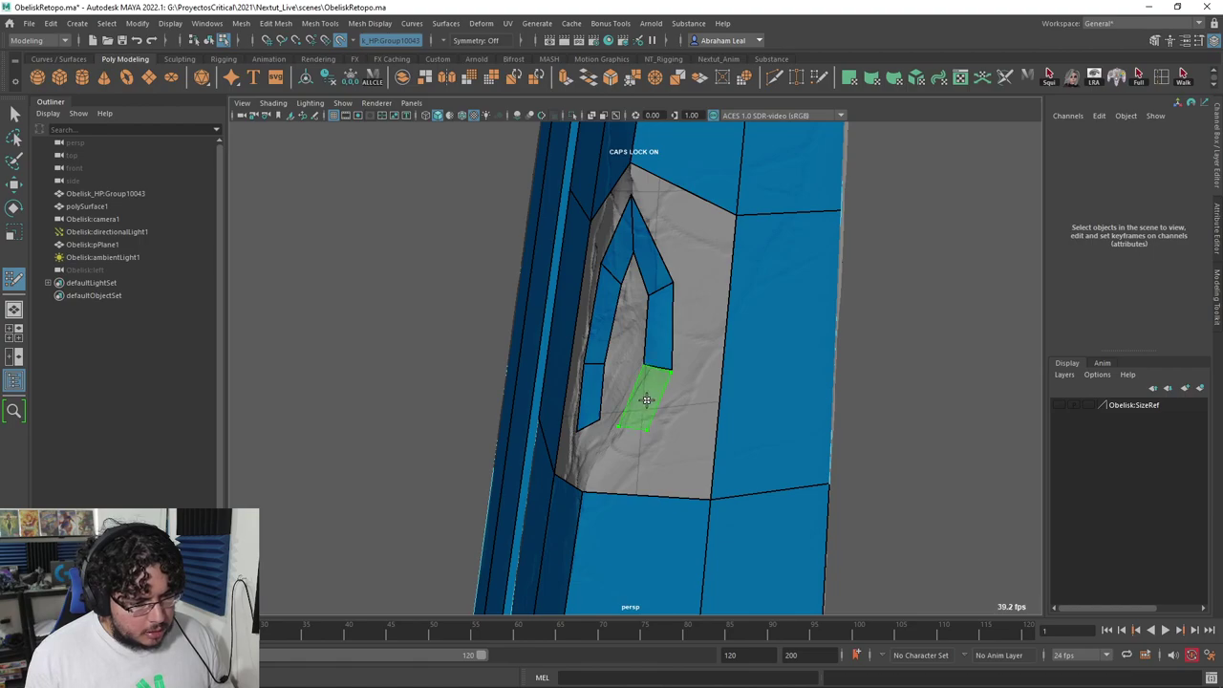
{"action": "left_click", "coordinate": [634, 422], "text": "shift"}
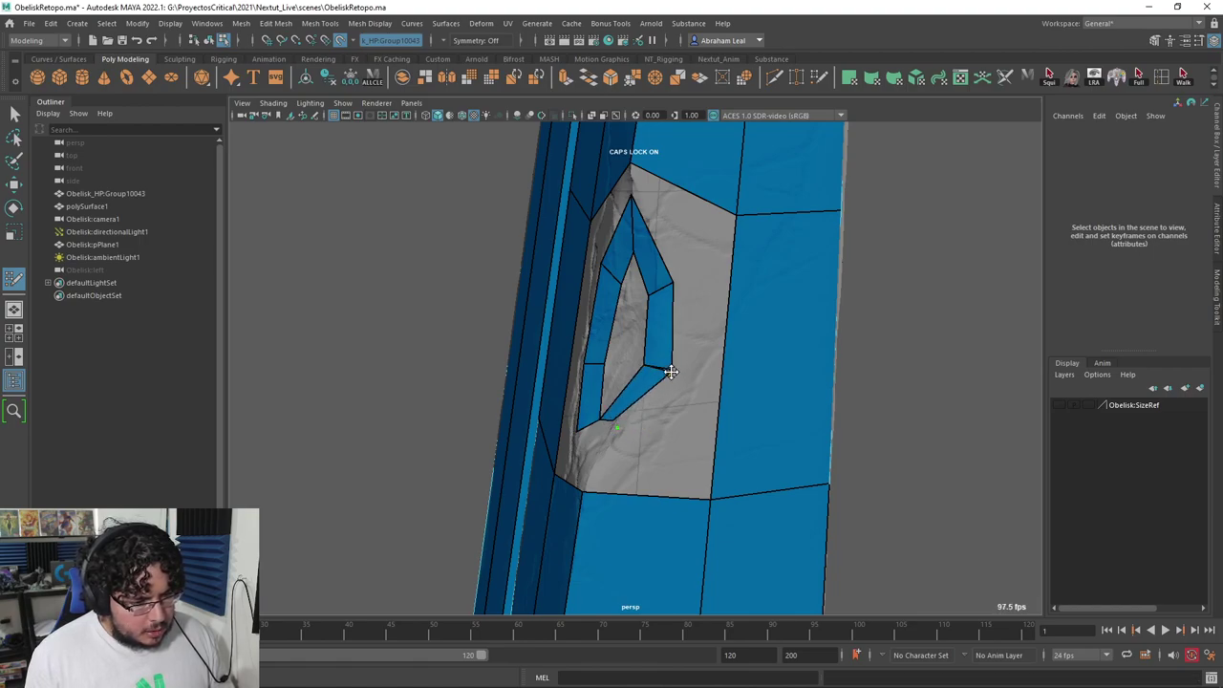
{"action": "left_click_drag", "start_coordinate": [673, 382], "coordinate": [715, 407], "text": "alt"}
{"action": "key", "text": "ctrl+z"}
{"action": "key", "text": "ctrl+z"}
{"action": "left_click", "coordinate": [684, 401]}
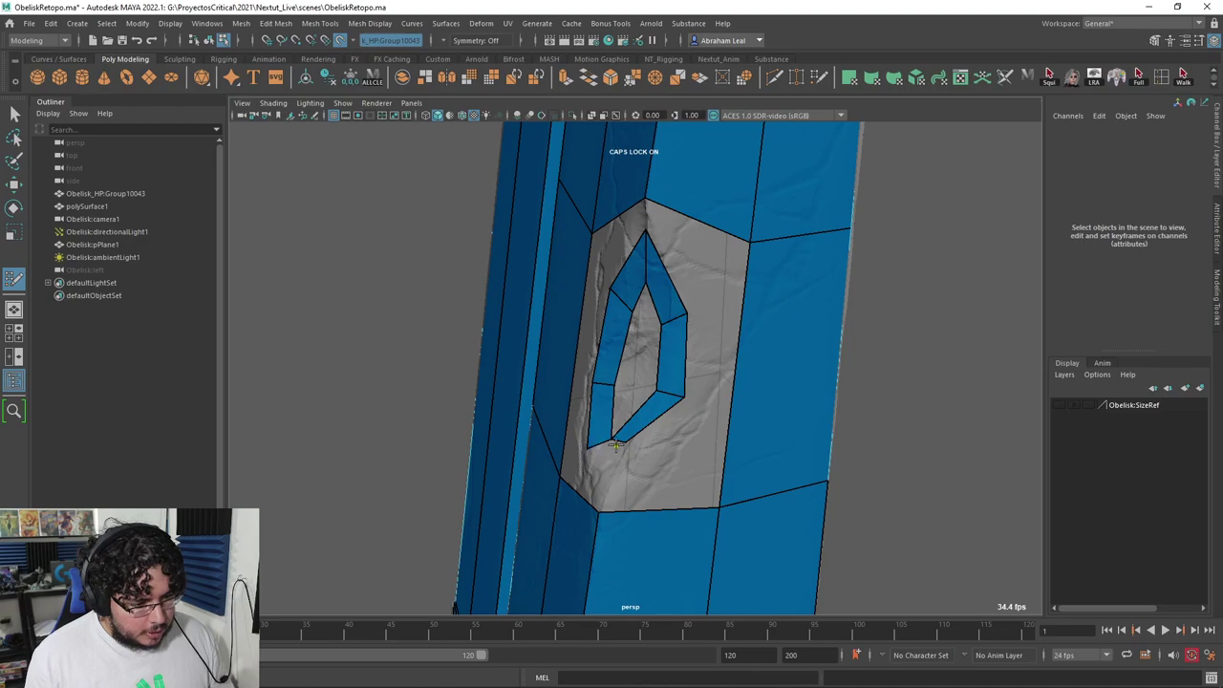
Step: Open the Quad Draw tool settings and reposition the strips' lower vertices to close the ring in a point
{"action": "left_click_drag", "start_coordinate": [664, 422], "coordinate": [711, 449], "text": "alt"}
{"action": "right_click_drag", "start_coordinate": [669, 473], "coordinate": [719, 429], "text": "alt"}
{"action": "double_click", "coordinate": [12, 280]}
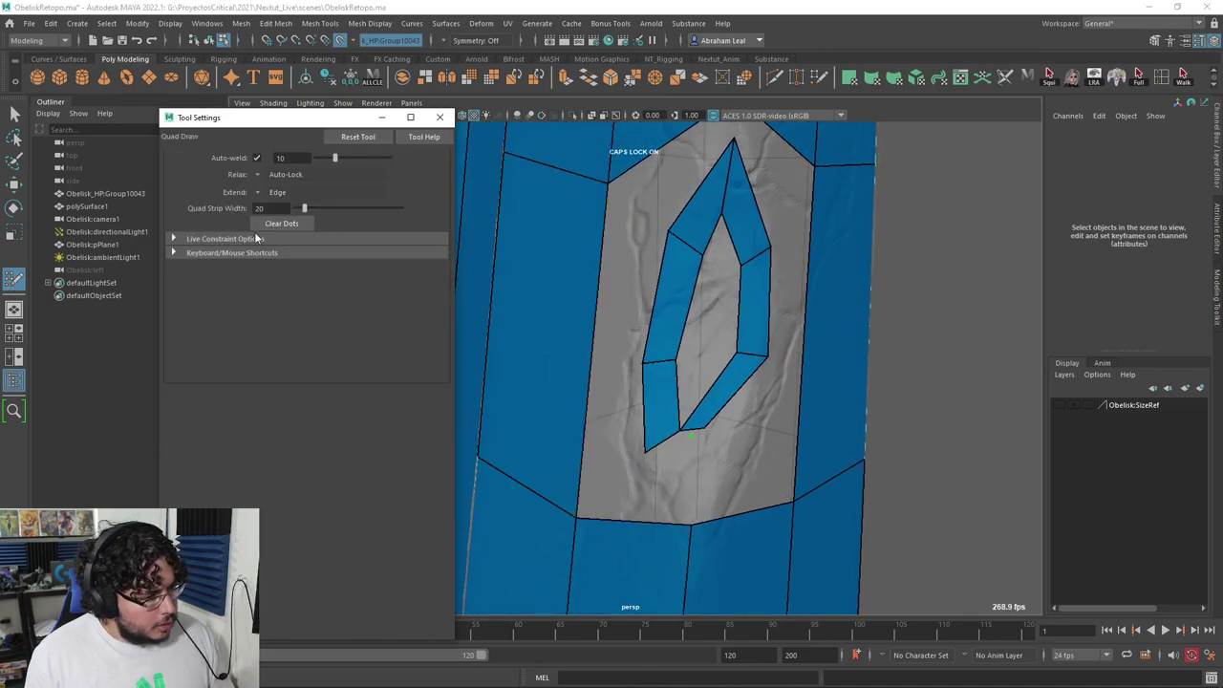
{"action": "left_click_drag", "start_coordinate": [643, 450], "coordinate": [686, 493]}
{"action": "left_click_drag", "start_coordinate": [682, 430], "coordinate": [652, 417]}
Step: Fill the gaps between the ring and the spire mesh along the chip's right side and upper end
{"action": "left_click", "coordinate": [740, 288], "text": "shift"}
{"action": "middle_click_drag", "start_coordinate": [740, 287], "coordinate": [740, 418], "text": "alt"}
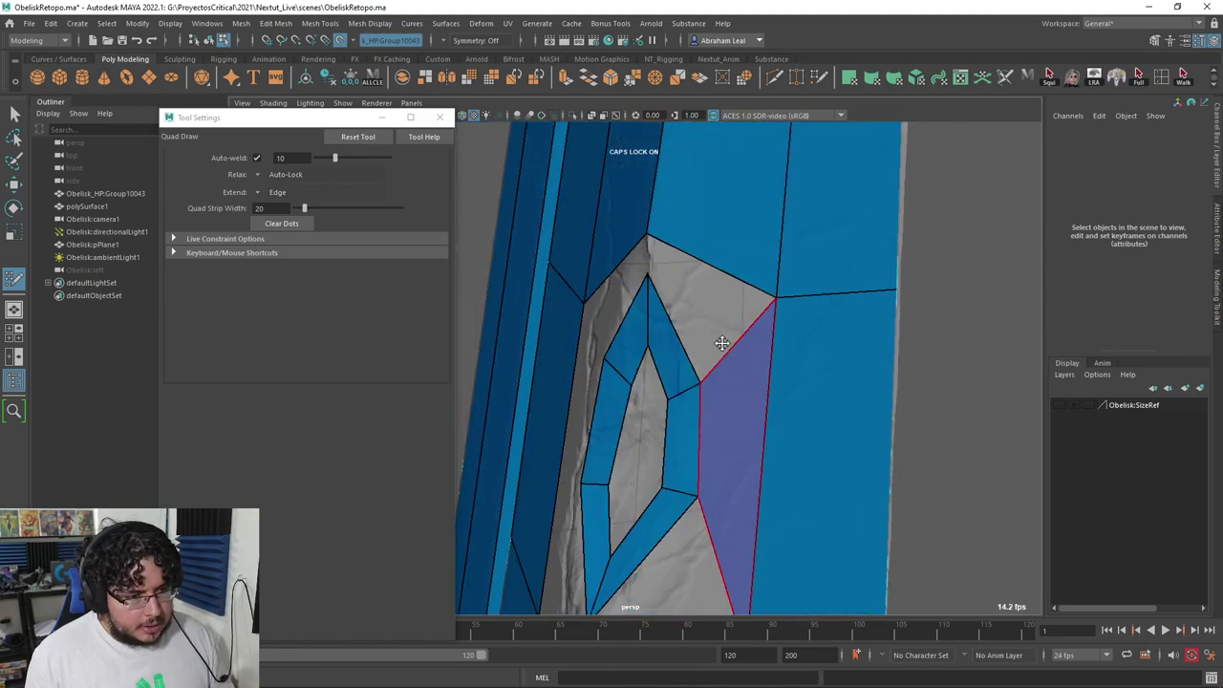
{"action": "left_click", "coordinate": [683, 305], "text": "shift"}
{"action": "left_click_drag", "start_coordinate": [682, 305], "coordinate": [797, 298], "text": "alt"}
{"action": "left_click", "coordinate": [677, 277], "text": "shift"}
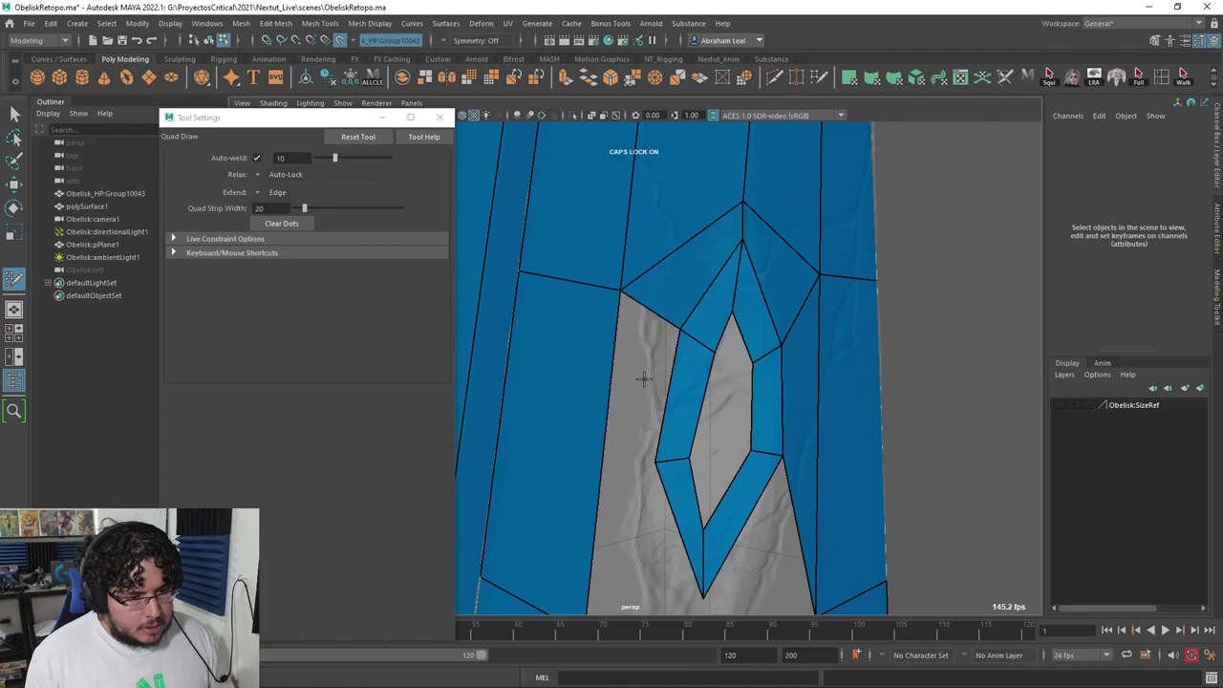
Step: Fill the remaining openings of the chipped patch on the spire with quads
{"action": "left_click_drag", "start_coordinate": [663, 440], "coordinate": [672, 396], "text": "alt"}
{"action": "left_click", "coordinate": [732, 404], "text": "shift"}
{"action": "left_click", "coordinate": [787, 391], "text": "shift"}
{"action": "left_click_drag", "start_coordinate": [747, 317], "coordinate": [635, 342], "text": "alt"}
{"action": "left_click", "coordinate": [733, 246], "text": "shift"}
{"action": "left_click", "coordinate": [739, 175], "text": "shift"}
Step: Inspect the patched chip and the other sides of the spire, continuing down to the windowed base
{"action": "scroll", "coordinate": [798, 335], "scroll_direction": "down", "scroll_amount": 3}
{"action": "left_click_drag", "start_coordinate": [509, 339], "coordinate": [491, 344], "text": "alt"}
{"action": "scroll", "coordinate": [491, 344], "scroll_direction": "down", "scroll_amount": 3}
{"action": "mouse_move", "coordinate": [600, 338]}
{"action": "left_mouse_down", "text": "alt"}
{"action": "mouse_move", "coordinate": [529, 337]}
{"action": "mouse_move", "coordinate": [613, 325]}
{"action": "left_mouse_up", "text": "alt"}
{"action": "left_click_drag", "start_coordinate": [564, 372], "coordinate": [890, 350], "text": "alt"}
{"action": "right_click_drag", "start_coordinate": [889, 350], "coordinate": [704, 442], "text": "alt"}
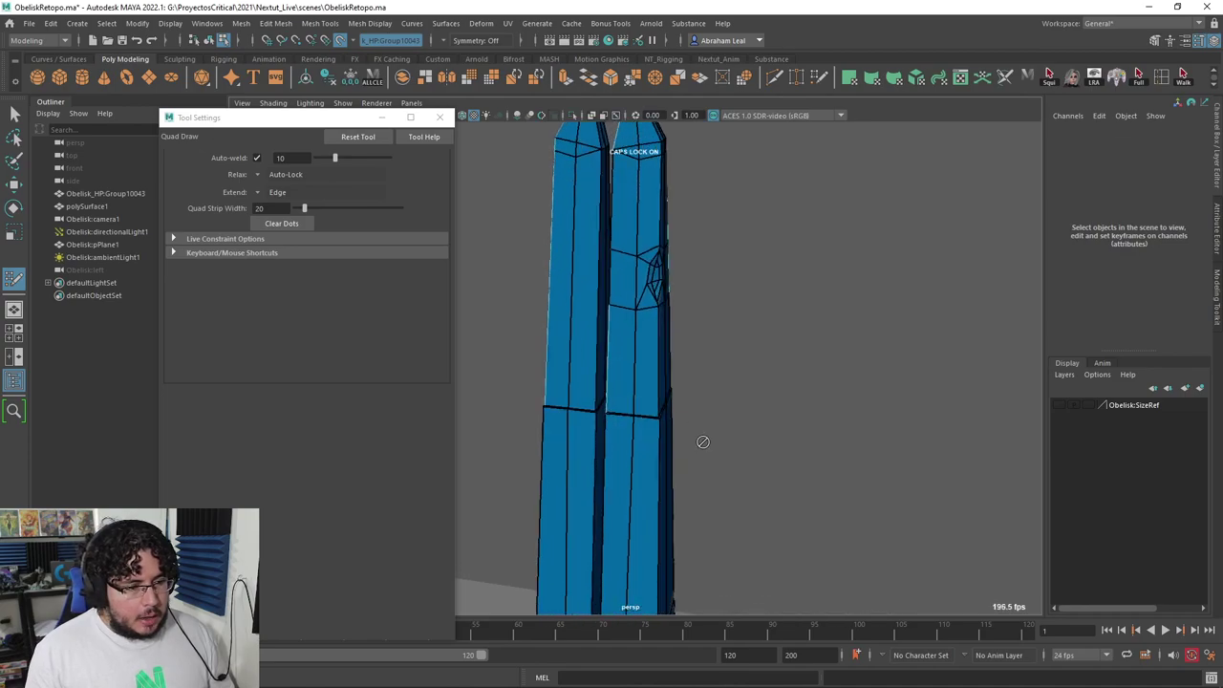
{"action": "left_click_drag", "start_coordinate": [703, 441], "coordinate": [604, 335], "text": "alt"}
{"action": "scroll", "coordinate": [658, 384], "scroll_direction": "up", "scroll_amount": 5}
{"action": "left_click_drag", "start_coordinate": [668, 360], "coordinate": [623, 315], "text": "alt"}
{"action": "left_click_drag", "start_coordinate": [636, 241], "coordinate": [708, 250], "text": "alt"}
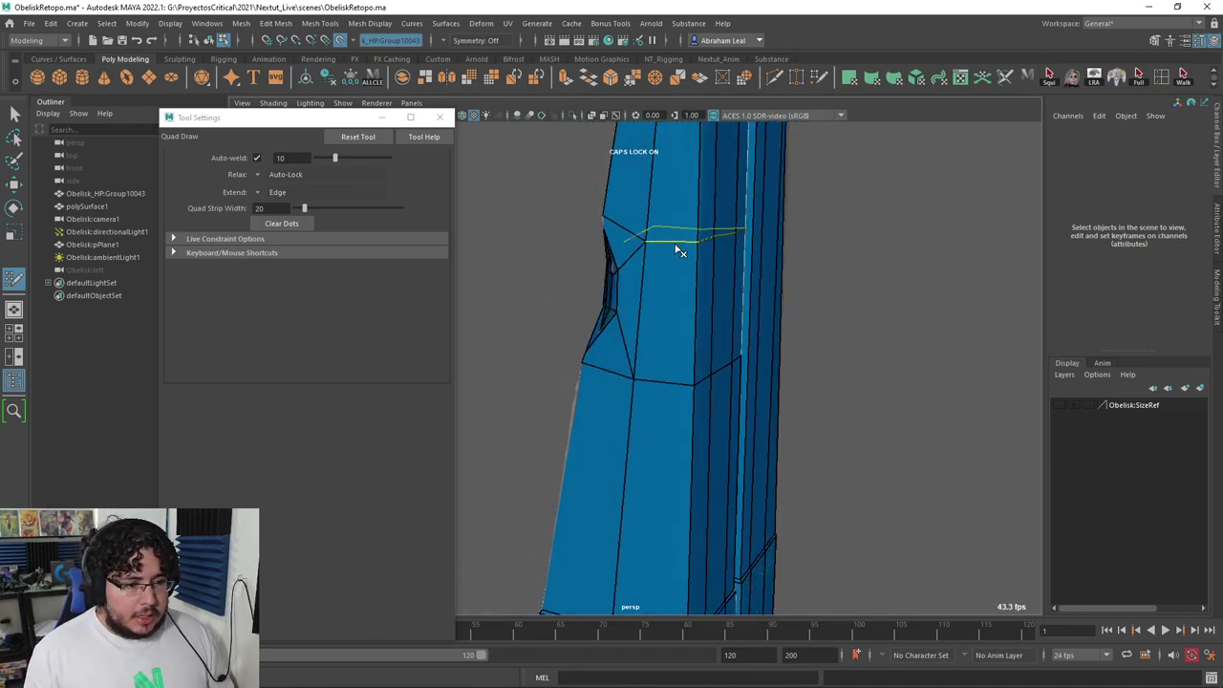
{"action": "left_click", "coordinate": [676, 251], "text": "ctrl"}
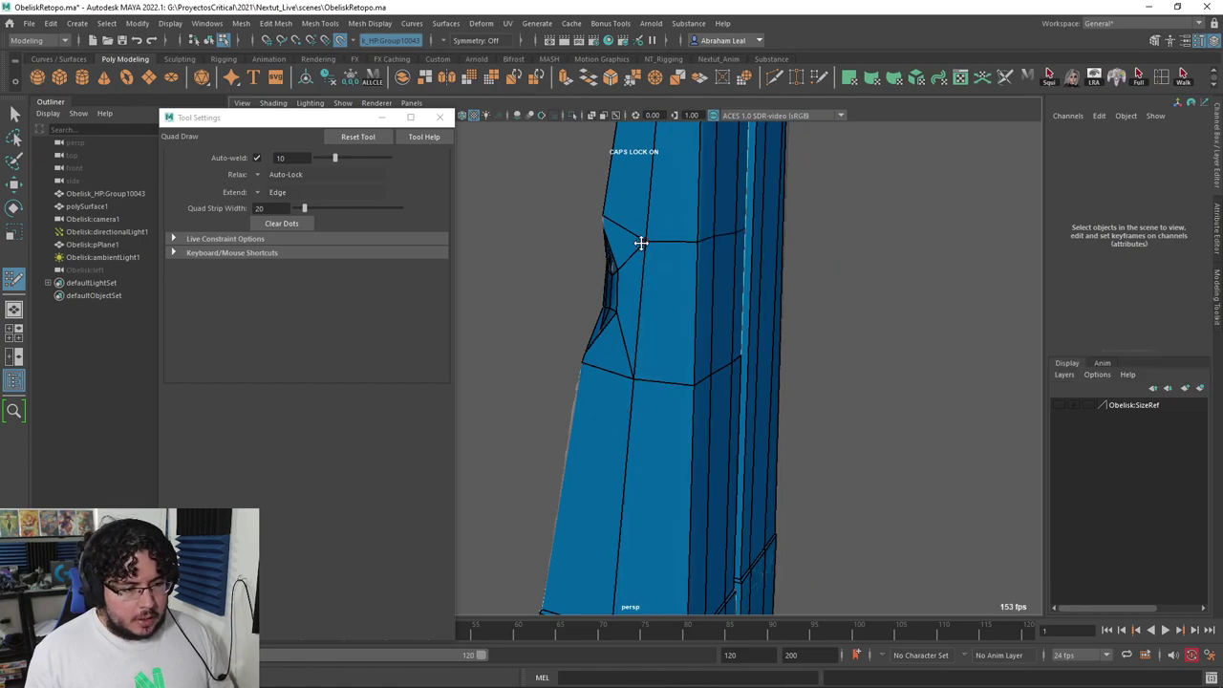
{"action": "right_click_drag", "start_coordinate": [768, 387], "coordinate": [379, 263], "text": "alt"}
{"action": "left_click_drag", "start_coordinate": [549, 329], "coordinate": [647, 428], "text": "alt"}
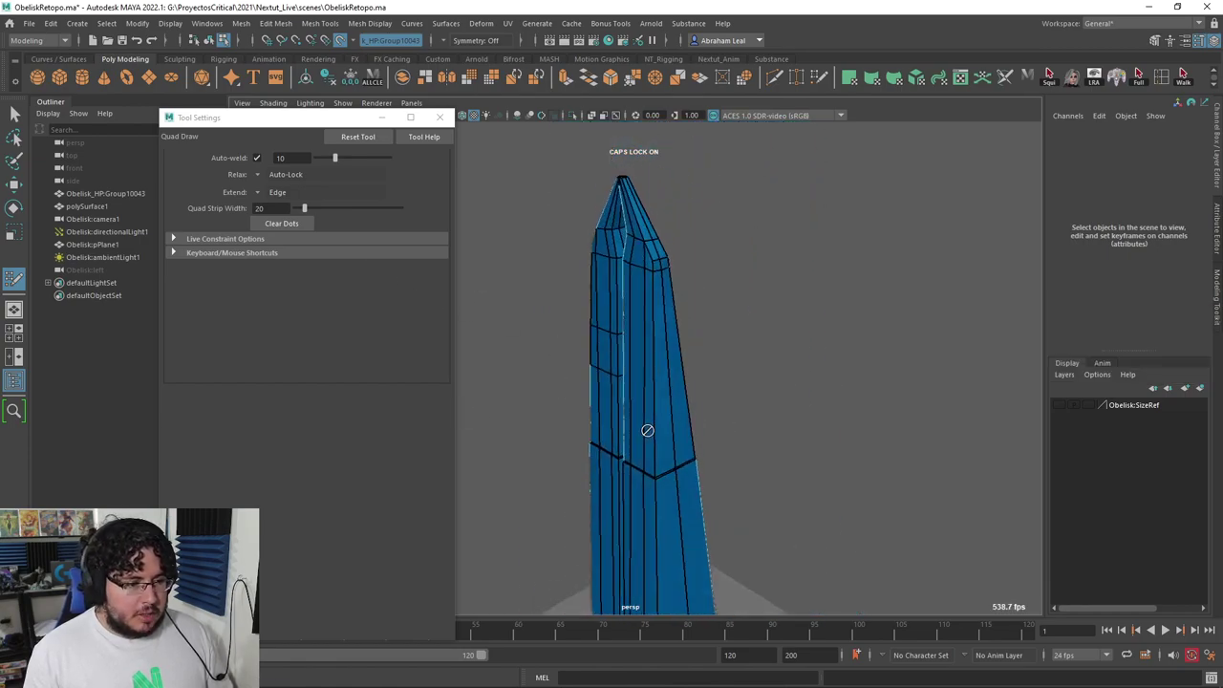
{"action": "right_click_drag", "start_coordinate": [647, 428], "coordinate": [787, 462], "text": "alt"}
{"action": "middle_click_drag", "start_coordinate": [788, 463], "coordinate": [793, 297], "text": "alt"}
{"action": "right_click_drag", "start_coordinate": [793, 297], "coordinate": [778, 477], "text": "alt"}
{"action": "middle_click_drag", "start_coordinate": [778, 478], "coordinate": [776, 359], "text": "alt"}
{"action": "left_click_drag", "start_coordinate": [743, 456], "coordinate": [716, 448], "text": "alt"}
{"action": "right_click_drag", "start_coordinate": [716, 448], "coordinate": [669, 441], "text": "alt"}
{"action": "middle_click_drag", "start_coordinate": [669, 441], "coordinate": [697, 295], "text": "alt"}
{"action": "left_click_drag", "start_coordinate": [696, 295], "coordinate": [603, 330], "text": "alt"}
{"action": "middle_click_drag", "start_coordinate": [603, 331], "coordinate": [601, 341], "text": "alt"}
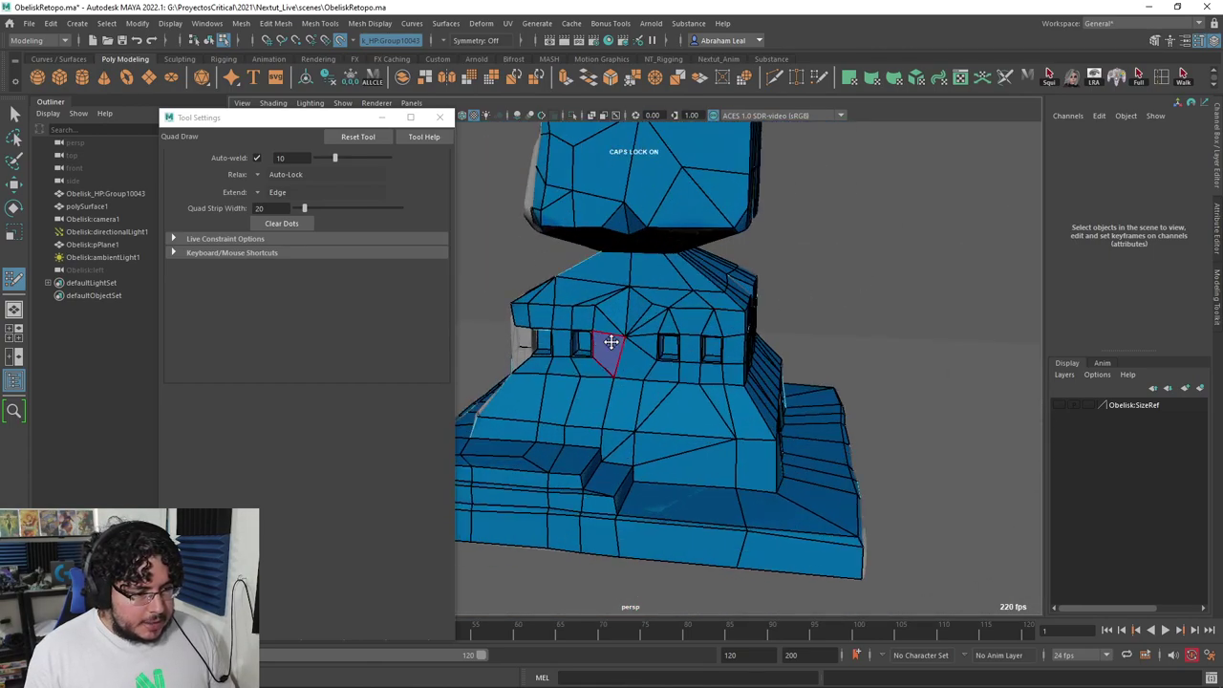
Step: Delete the faces covering the worn corner above the open wall strip on the windowed base
{"action": "left_click_drag", "start_coordinate": [601, 342], "coordinate": [745, 338], "text": "alt"}
{"action": "middle_click_drag", "start_coordinate": [746, 337], "coordinate": [792, 328], "text": "alt"}
{"action": "right_click_drag", "start_coordinate": [792, 328], "coordinate": [860, 329], "text": "alt"}
{"action": "middle_click_drag", "start_coordinate": [860, 329], "coordinate": [779, 399], "text": "alt"}
{"action": "right_click_drag", "start_coordinate": [779, 400], "coordinate": [811, 399], "text": "alt"}
{"action": "left_click_drag", "start_coordinate": [812, 399], "coordinate": [718, 410], "text": "alt"}
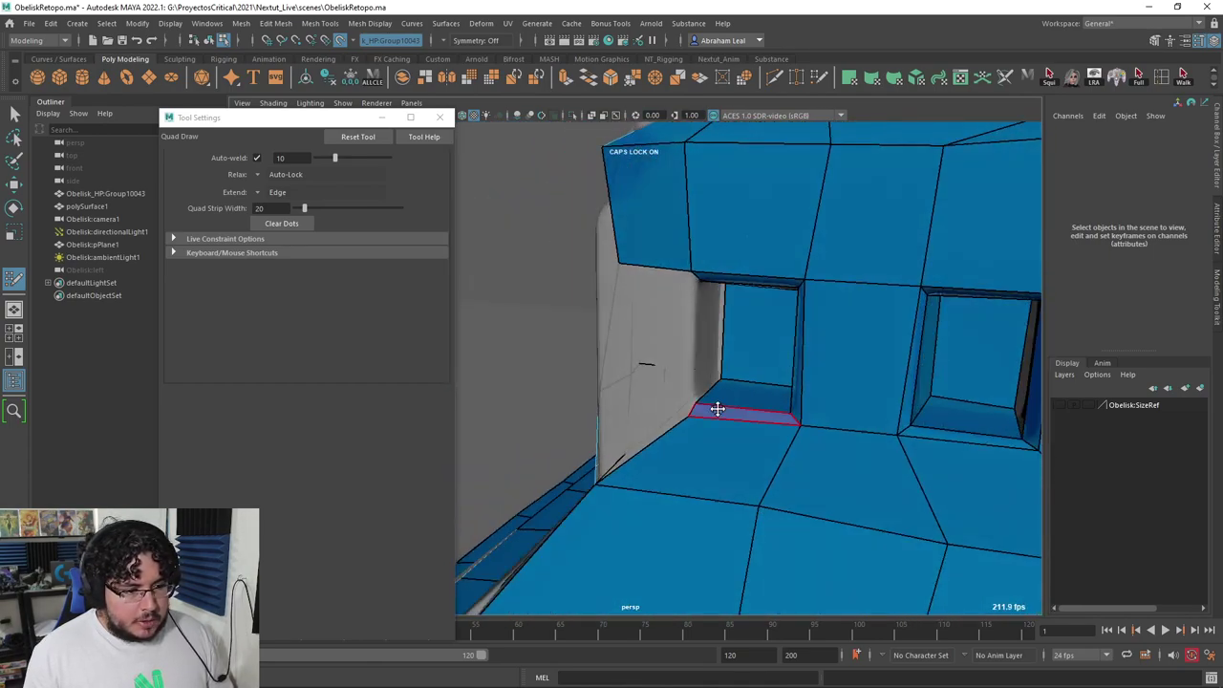
{"action": "left_click_drag", "start_coordinate": [674, 322], "coordinate": [801, 336], "text": "alt"}
{"action": "middle_click_drag", "start_coordinate": [801, 336], "coordinate": [724, 427], "text": "alt"}
{"action": "left_click_drag", "start_coordinate": [724, 427], "coordinate": [669, 444], "text": "alt"}
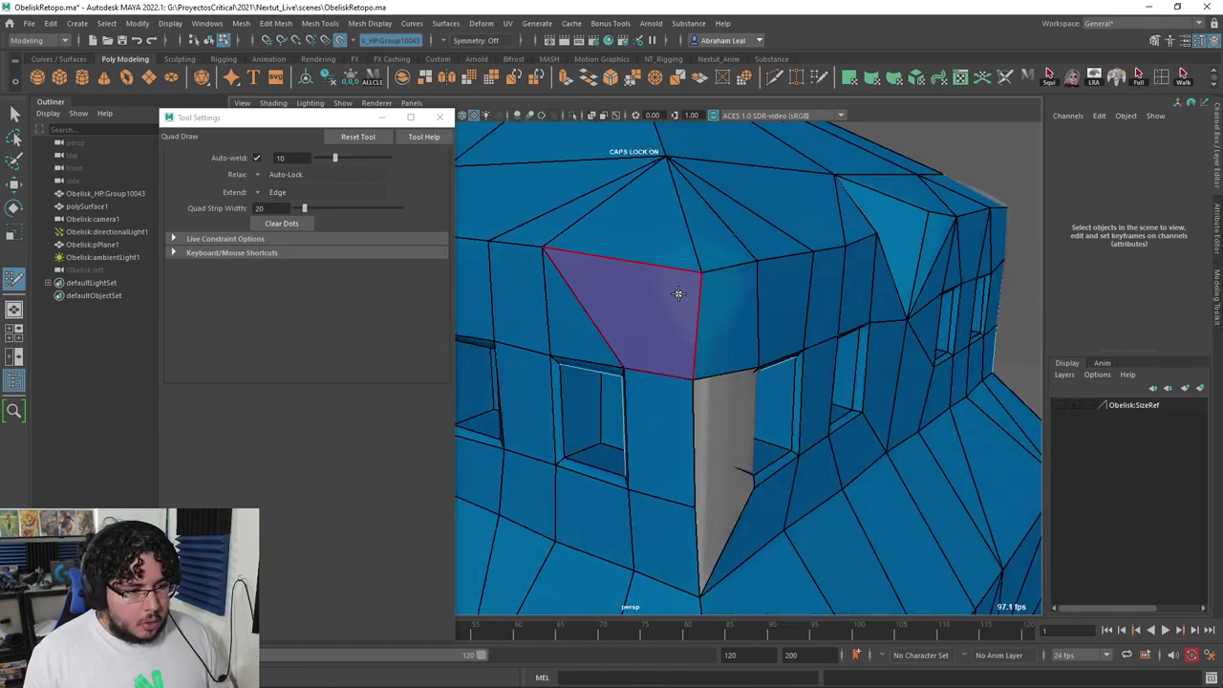
{"action": "left_click", "coordinate": [680, 293], "text": "ctrl+shift"}
{"action": "left_click", "coordinate": [709, 249], "text": "ctrl+shift"}
{"action": "left_click", "coordinate": [675, 251], "text": "ctrl+shift"}
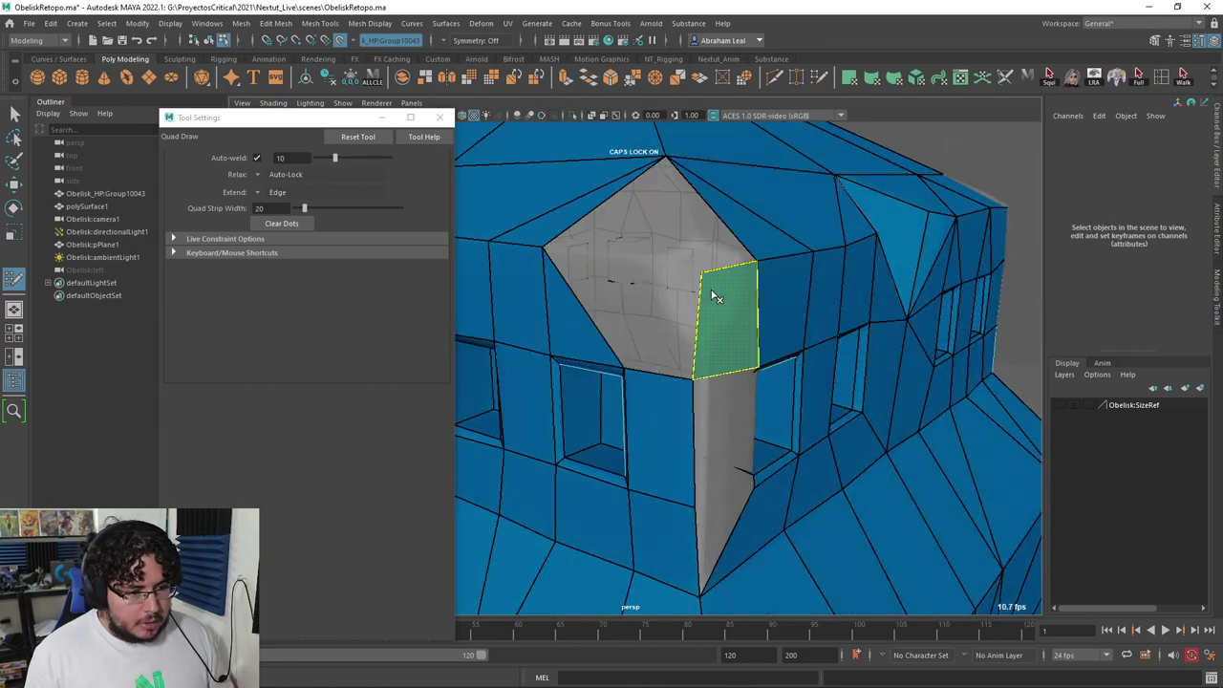
Step: Build a three-quad cap on the worn corner and fill the gaps above it and along its left side
{"action": "left_click_drag", "start_coordinate": [694, 312], "coordinate": [655, 273], "text": "alt"}
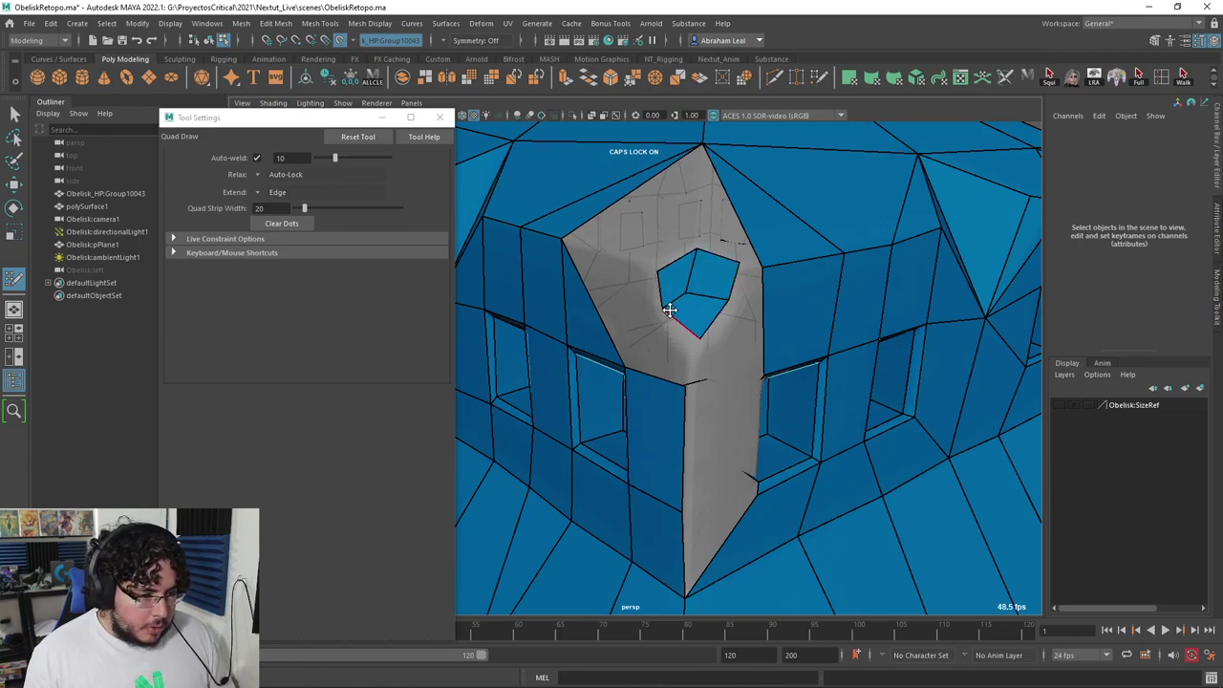
{"action": "left_click_drag", "start_coordinate": [702, 288], "coordinate": [726, 289], "text": "alt"}
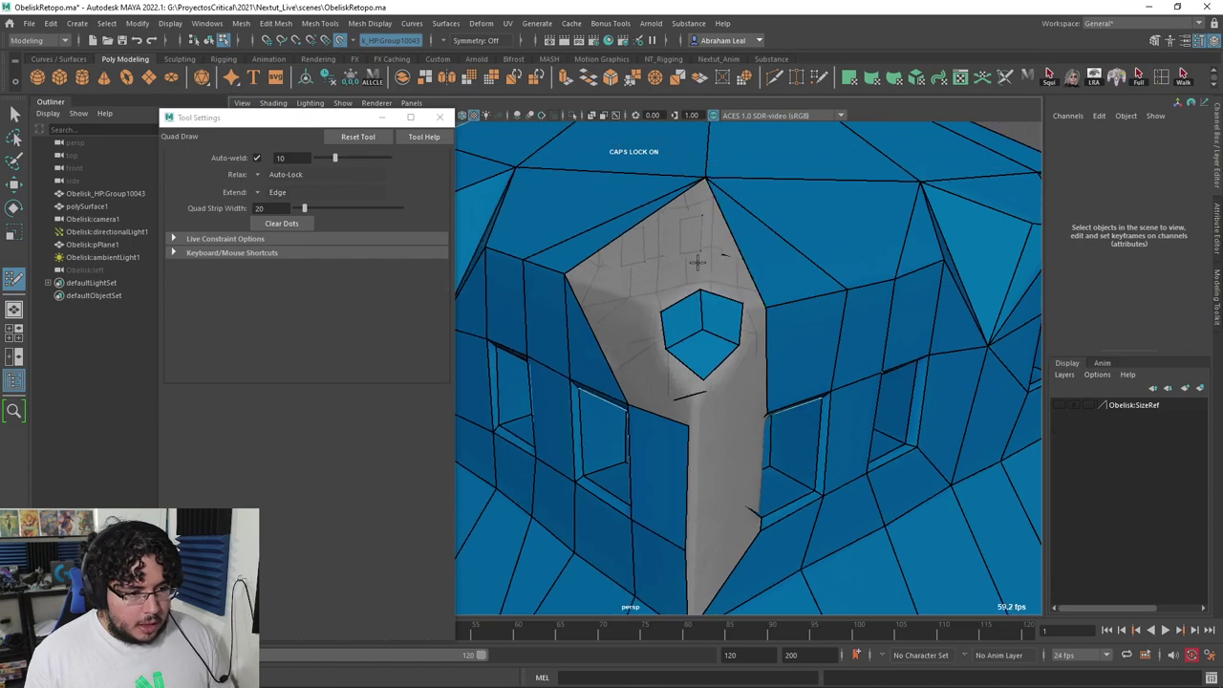
{"action": "left_click", "coordinate": [706, 263], "text": "shift"}
{"action": "left_click", "coordinate": [653, 255], "text": "shift"}
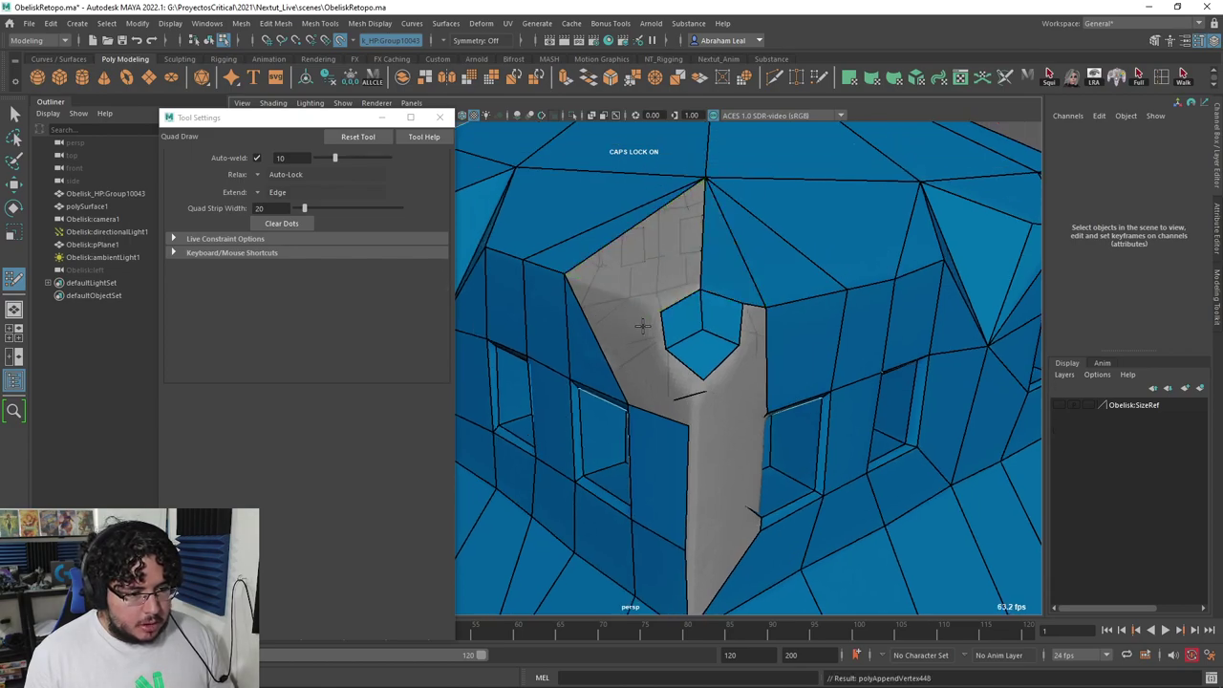
{"action": "left_click", "coordinate": [655, 380], "text": "shift"}
{"action": "left_click", "coordinate": [669, 387], "text": "shift"}
Step: Fill the gaps between the corner cap, the right-hand wall and the upper end of the open strip
{"action": "left_click_drag", "start_coordinate": [770, 376], "coordinate": [724, 320], "text": "alt"}
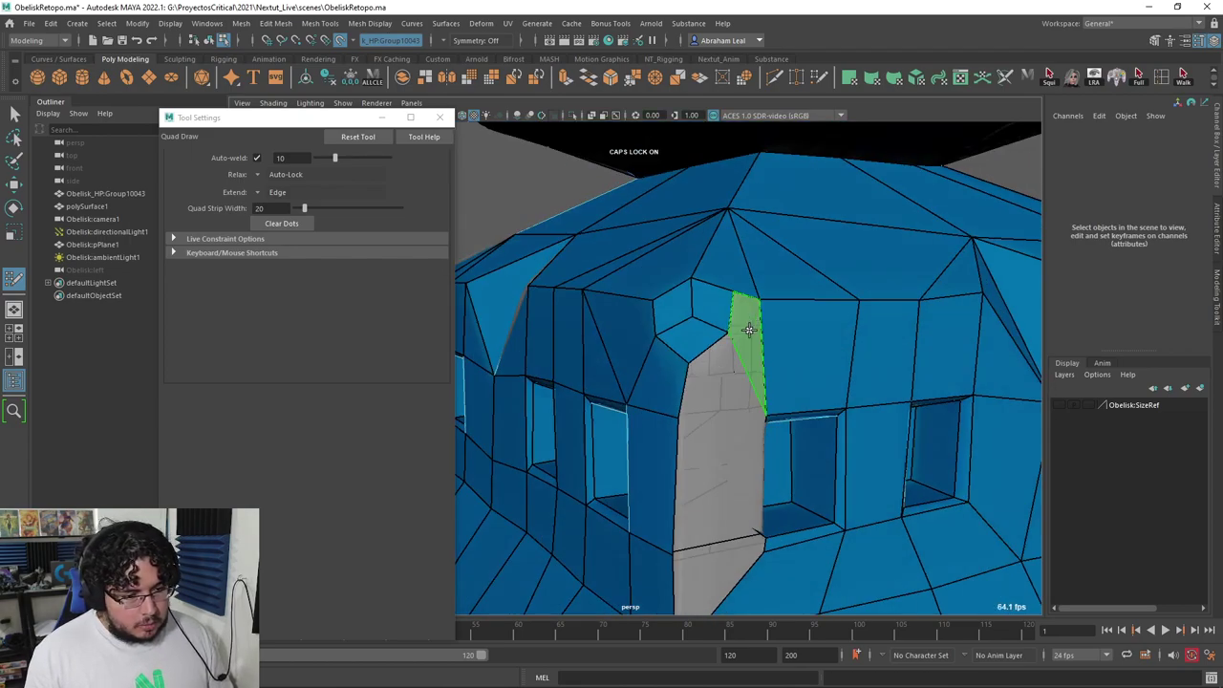
{"action": "left_click", "coordinate": [750, 325], "text": "shift"}
{"action": "middle_click_drag", "start_coordinate": [745, 375], "coordinate": [723, 312], "text": "alt"}
{"action": "left_click", "coordinate": [697, 323], "text": "shift"}
Step: Fill the missing side frame of the corner window and the open wall strip beside it with quads
{"action": "left_click_drag", "start_coordinate": [685, 385], "coordinate": [592, 375], "text": "alt"}
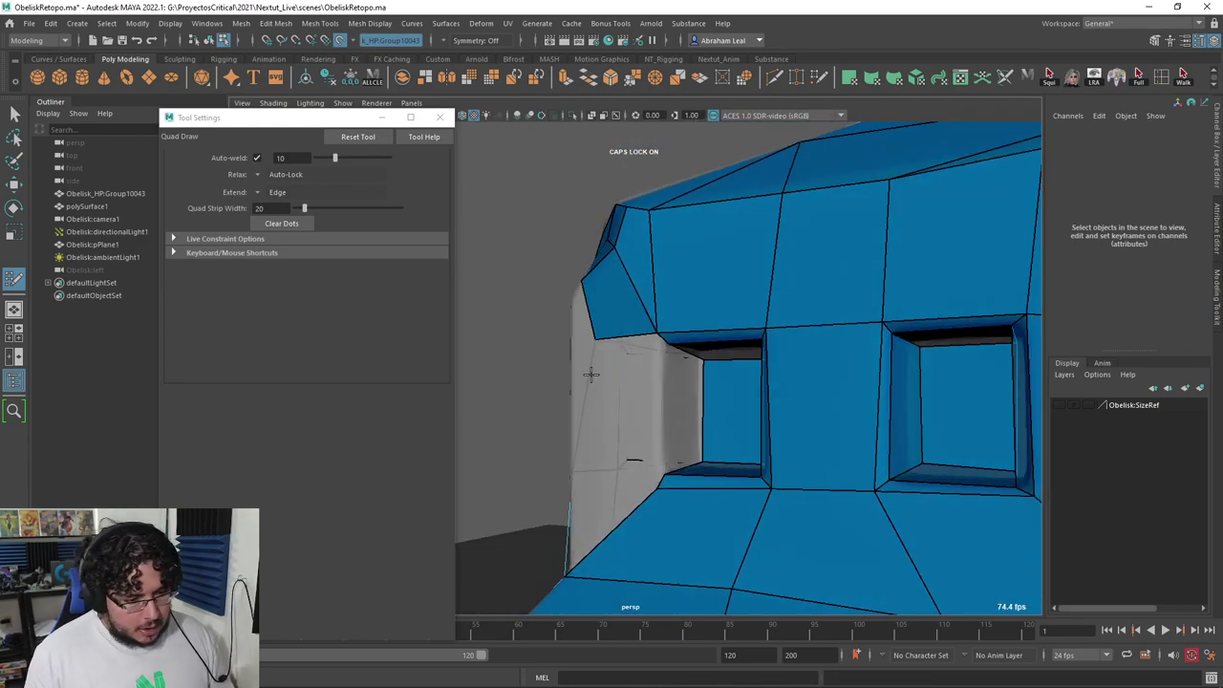
{"action": "left_click_drag", "start_coordinate": [652, 408], "coordinate": [642, 396], "text": "alt"}
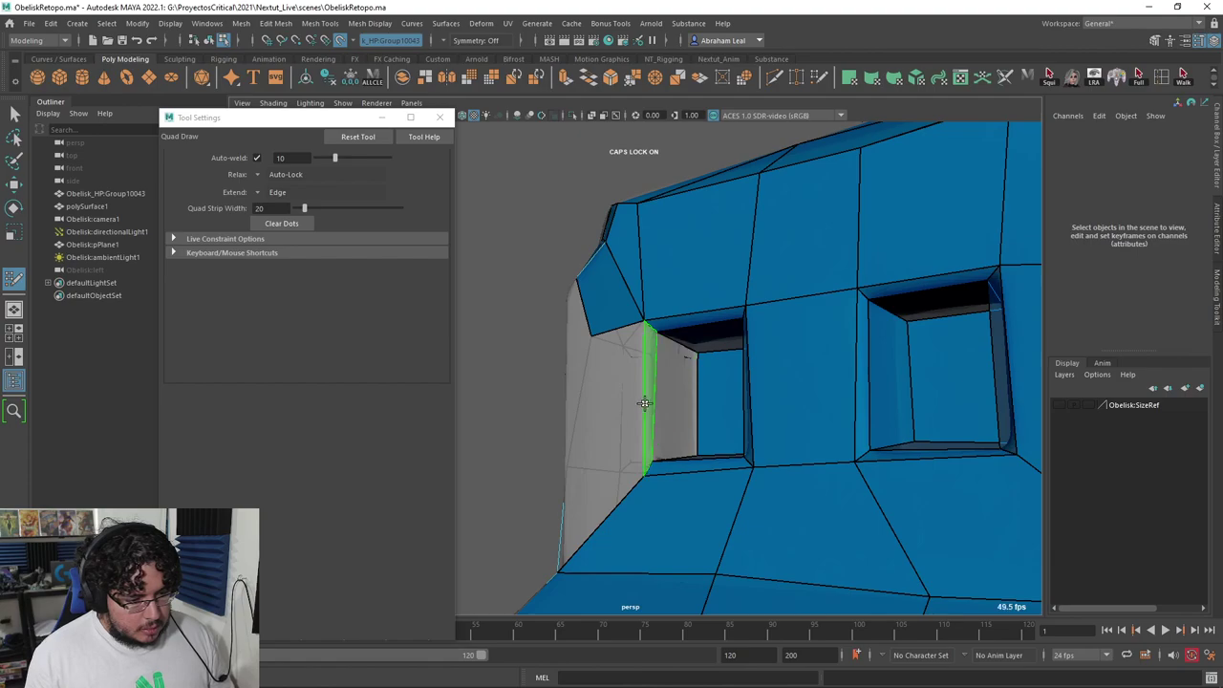
{"action": "left_click", "coordinate": [645, 401], "text": "shift"}
{"action": "left_click", "coordinate": [670, 390], "text": "shift"}
{"action": "mouse_move", "coordinate": [644, 415]}
{"action": "left_mouse_down", "text": "alt"}
{"action": "mouse_move", "coordinate": [653, 473]}
{"action": "mouse_move", "coordinate": [675, 426]}
{"action": "mouse_move", "coordinate": [727, 382]}
{"action": "mouse_move", "coordinate": [724, 348]}
{"action": "mouse_move", "coordinate": [628, 360]}
{"action": "left_mouse_up", "text": "alt"}
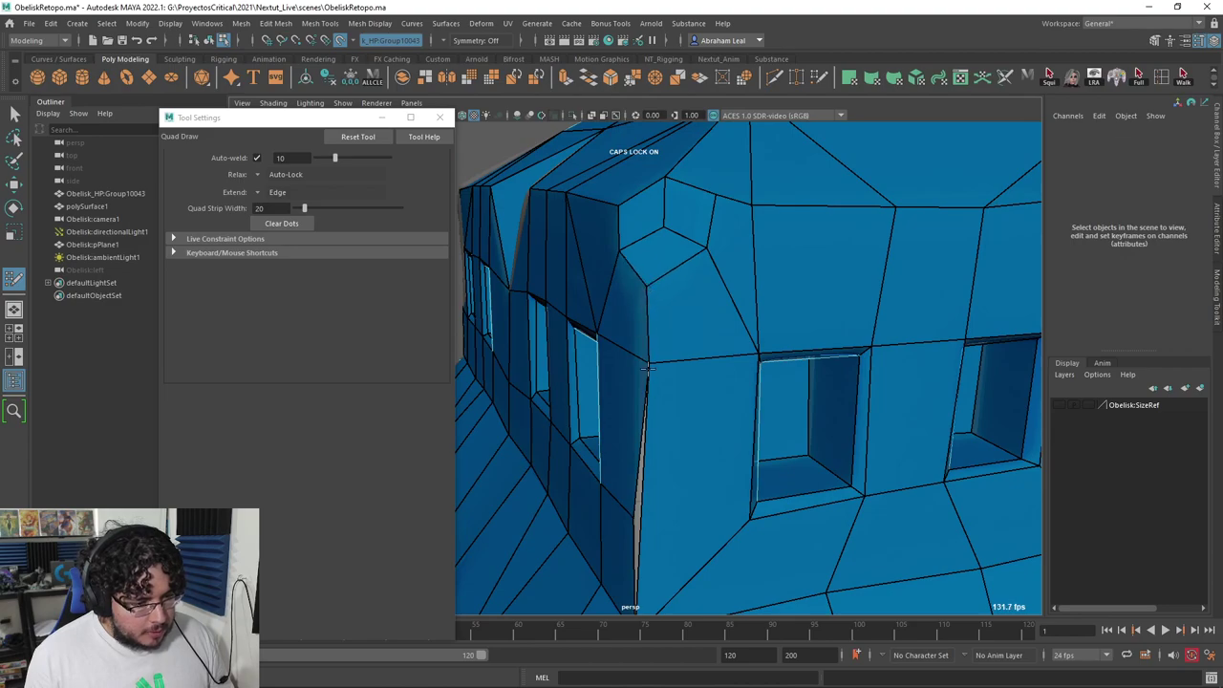
{"action": "left_click_drag", "start_coordinate": [678, 424], "coordinate": [733, 398], "text": "alt"}
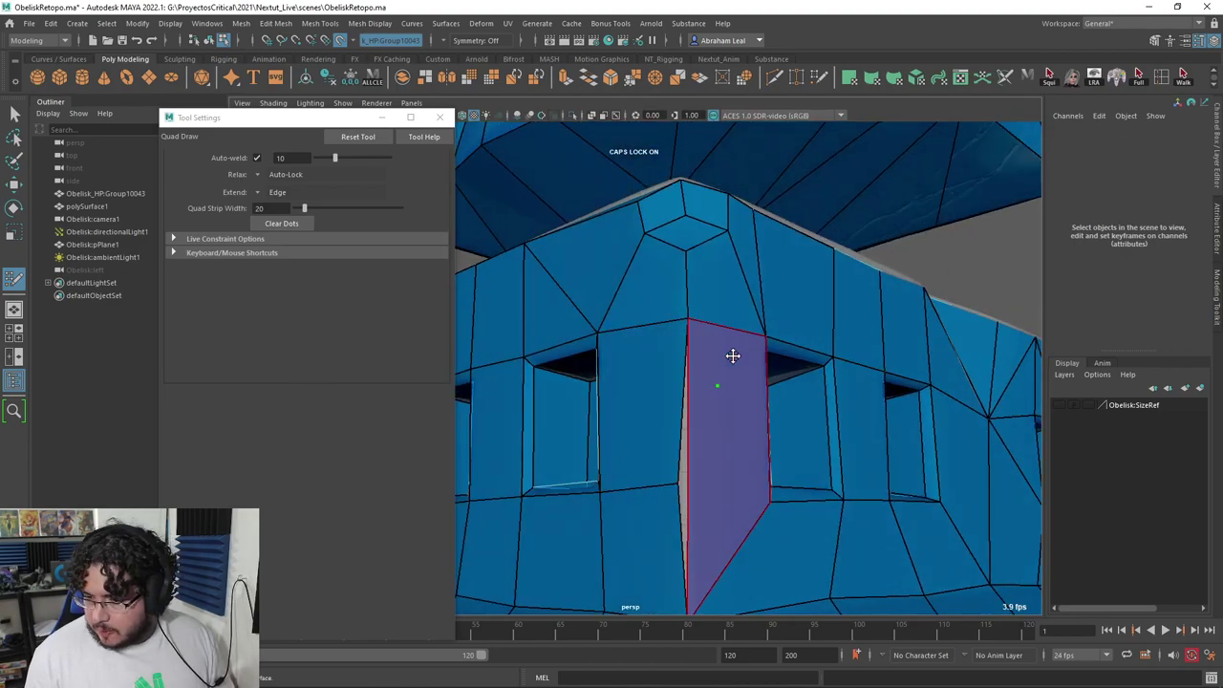
Step: Close the thin sliver along the corner edge between the two windows below the worn cap, clearing stray dots
{"action": "middle_click_drag", "start_coordinate": [679, 424], "coordinate": [680, 341], "text": "alt"}
{"action": "right_click_drag", "start_coordinate": [680, 341], "coordinate": [719, 310], "text": "alt"}
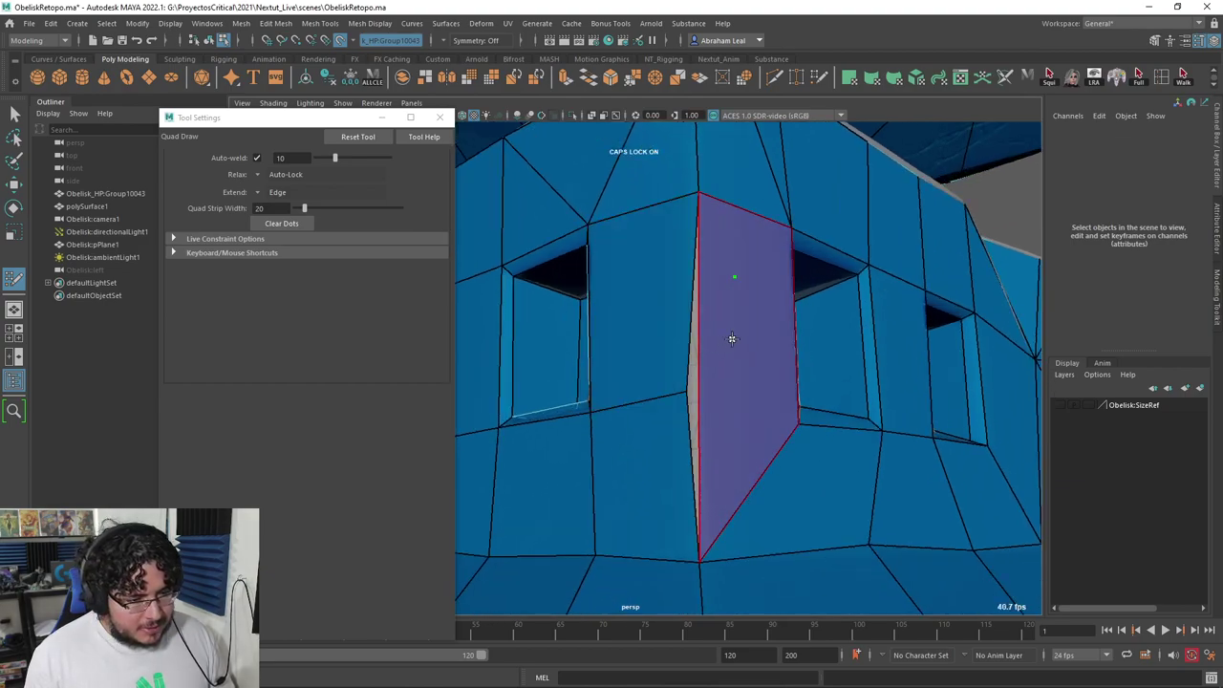
{"action": "key", "text": "ctrl+shift"}
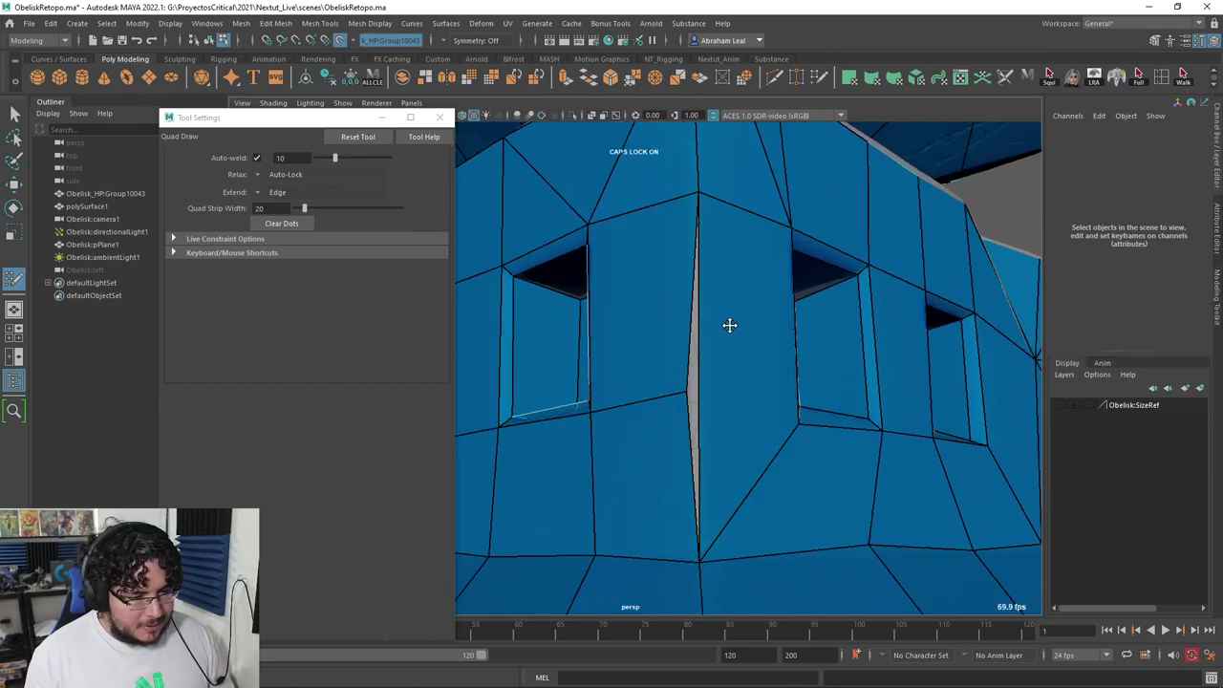
{"action": "mouse_move", "coordinate": [676, 394]}
{"action": "left_mouse_down", "text": "alt"}
{"action": "mouse_move", "coordinate": [690, 444]}
{"action": "mouse_move", "coordinate": [659, 439]}
{"action": "mouse_move", "coordinate": [520, 345]}
{"action": "left_mouse_up", "text": "alt"}
{"action": "left_click", "coordinate": [709, 430], "text": "shift"}
{"action": "left_click", "coordinate": [290, 228]}
{"action": "mouse_move", "coordinate": [577, 427]}
{"action": "left_mouse_down", "text": "alt"}
{"action": "mouse_move", "coordinate": [694, 439]}
{"action": "mouse_move", "coordinate": [603, 358]}
{"action": "mouse_move", "coordinate": [657, 372]}
{"action": "mouse_move", "coordinate": [749, 429]}
{"action": "mouse_move", "coordinate": [710, 423]}
{"action": "mouse_move", "coordinate": [612, 357]}
{"action": "mouse_move", "coordinate": [664, 410]}
{"action": "mouse_move", "coordinate": [700, 397]}
{"action": "left_mouse_up", "text": "alt"}
{"action": "left_click", "coordinate": [686, 380], "text": "shift"}
{"action": "left_click", "coordinate": [675, 475], "text": "shift"}
Step: Examine the windowed base and stepped plinth from several sides for remaining holes in the retopology
{"action": "scroll", "coordinate": [707, 401], "scroll_direction": "down", "scroll_amount": 5}
{"action": "scroll", "coordinate": [749, 429], "scroll_direction": "up", "scroll_amount": 4}
{"action": "left_click_drag", "start_coordinate": [661, 311], "coordinate": [764, 353], "text": "alt"}
{"action": "scroll", "coordinate": [713, 334], "scroll_direction": "down", "scroll_amount": 4}
{"action": "scroll", "coordinate": [720, 334], "scroll_direction": "up", "scroll_amount": 3}
{"action": "scroll", "coordinate": [720, 334], "scroll_direction": "down", "scroll_amount": 4}
{"action": "scroll", "coordinate": [764, 354], "scroll_direction": "up", "scroll_amount": 4}
{"action": "middle_click_drag", "start_coordinate": [724, 449], "coordinate": [765, 341], "text": "alt"}
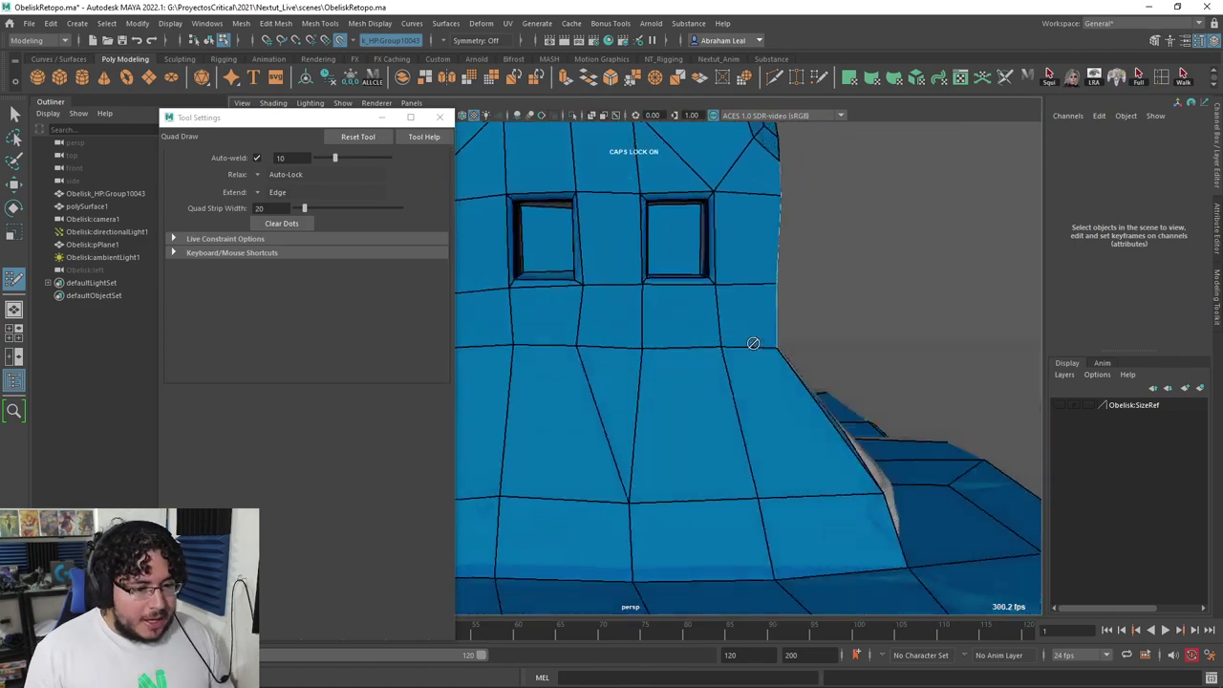
{"action": "left_click_drag", "start_coordinate": [765, 342], "coordinate": [728, 299], "text": "alt"}
{"action": "left_click_drag", "start_coordinate": [780, 401], "coordinate": [625, 388], "text": "alt"}
{"action": "scroll", "coordinate": [869, 382], "scroll_direction": "up", "scroll_amount": 4}
{"action": "scroll", "coordinate": [704, 393], "scroll_direction": "down", "scroll_amount": 5}
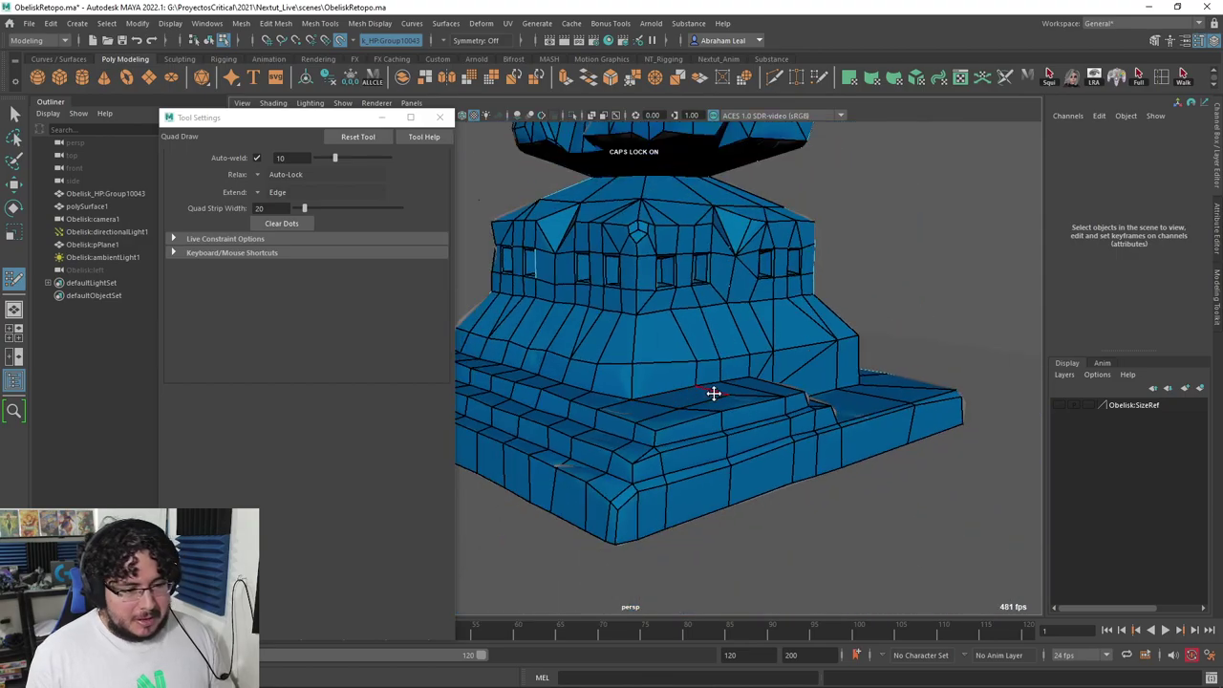
{"action": "left_click_drag", "start_coordinate": [812, 401], "coordinate": [701, 426], "text": "alt"}
{"action": "scroll", "coordinate": [701, 426], "scroll_direction": "up", "scroll_amount": 4}
{"action": "left_click_drag", "start_coordinate": [832, 430], "coordinate": [688, 333], "text": "alt"}
{"action": "scroll", "coordinate": [614, 333], "scroll_direction": "up", "scroll_amount": 4}
{"action": "middle_click_drag", "start_coordinate": [688, 334], "coordinate": [632, 429], "text": "alt"}
{"action": "left_click_drag", "start_coordinate": [632, 429], "coordinate": [707, 316], "text": "alt"}
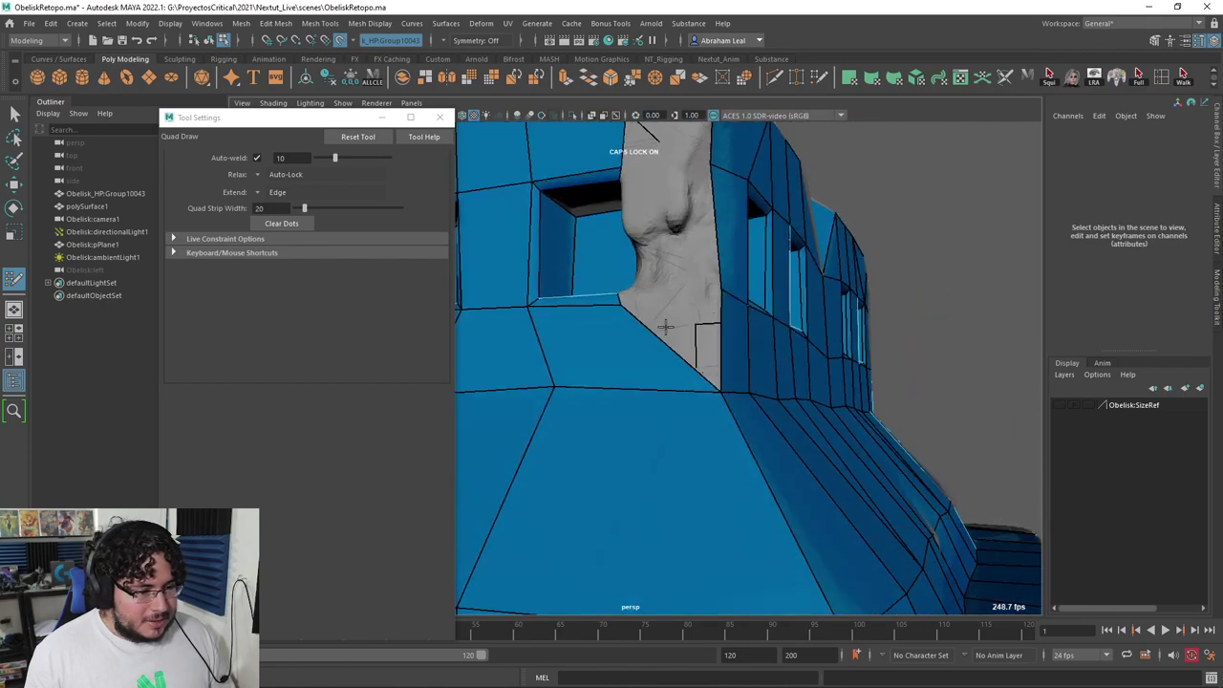
Step: Multi-Cut a new edge through the wall strip beside the open corner, from its upper vertex to the lower corner vertex
{"action": "middle_click_drag", "start_coordinate": [707, 315], "coordinate": [717, 420], "text": "alt"}
{"action": "left_click_drag", "start_coordinate": [717, 421], "coordinate": [650, 383], "text": "alt"}
{"action": "middle_click_drag", "start_coordinate": [650, 382], "coordinate": [689, 344], "text": "alt"}
{"action": "left_click_drag", "start_coordinate": [689, 344], "coordinate": [644, 320], "text": "alt"}
{"action": "scroll", "coordinate": [644, 319], "scroll_direction": "up", "scroll_amount": 2}
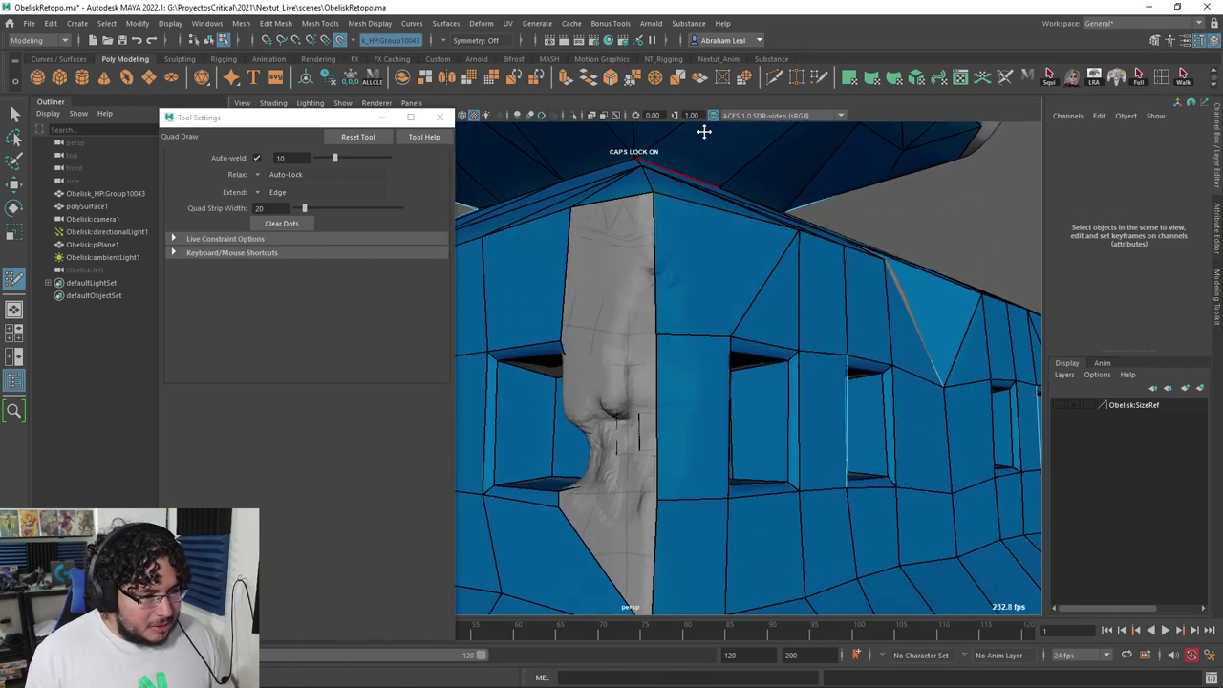
{"action": "left_click", "coordinate": [774, 79]}
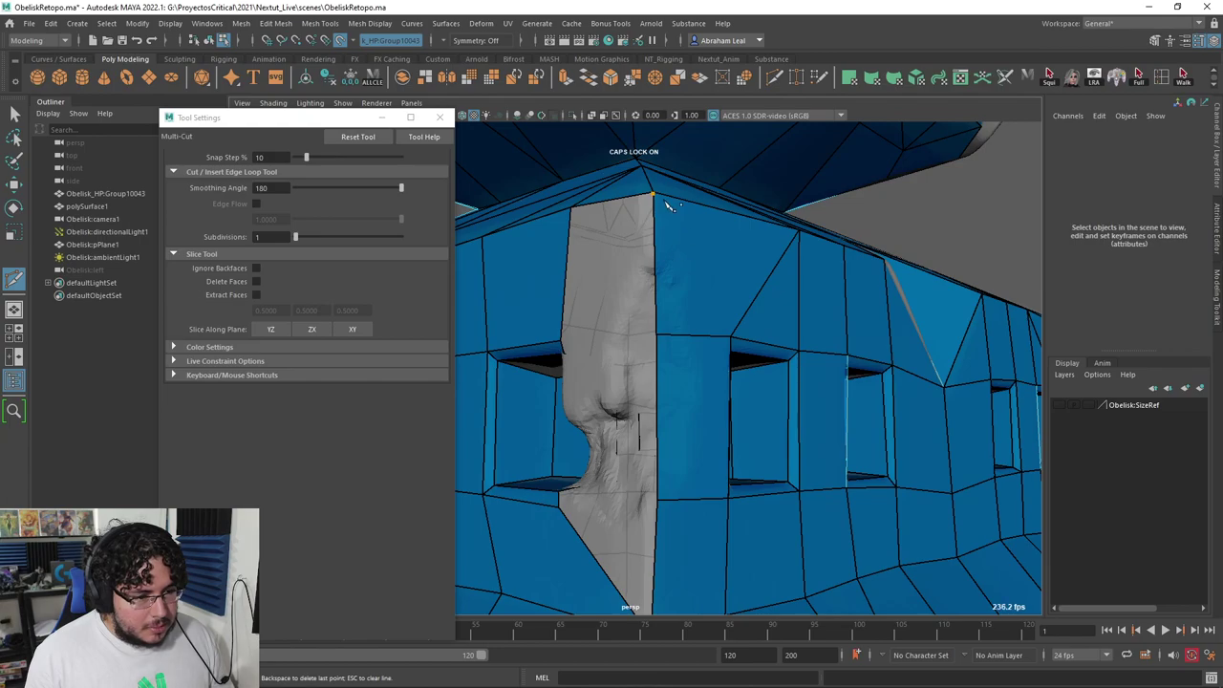
{"action": "left_click", "coordinate": [653, 195]}
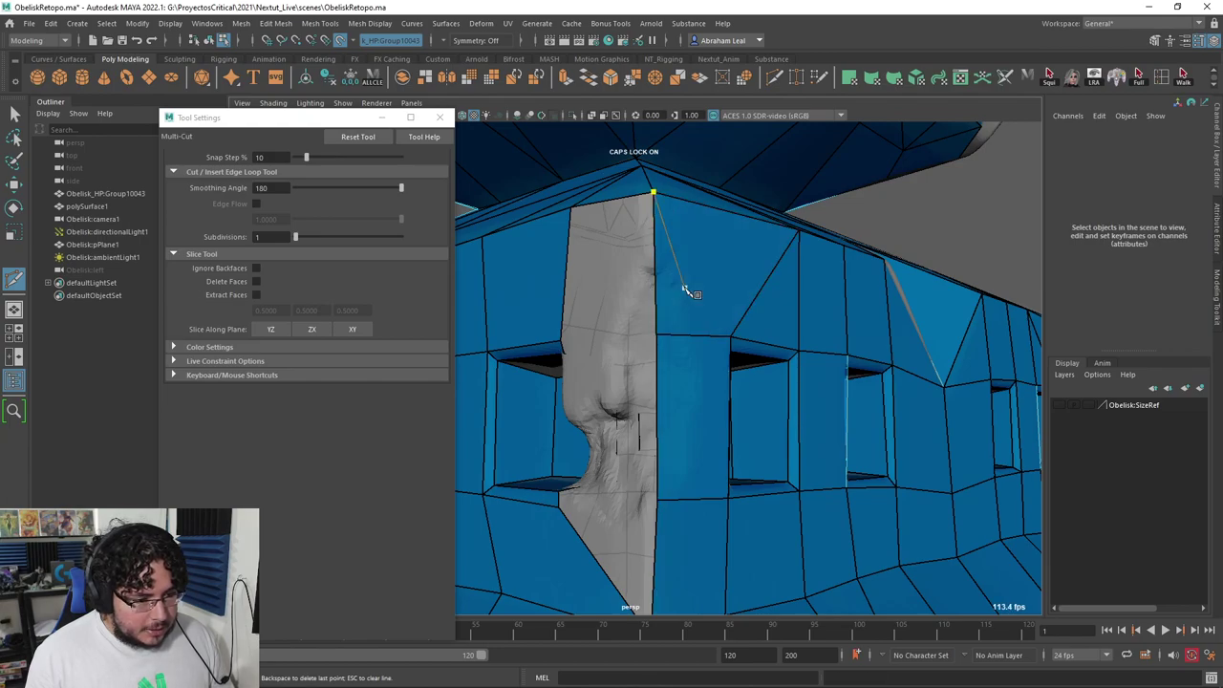
{"action": "left_click_drag", "start_coordinate": [693, 475], "coordinate": [686, 323], "text": "alt"}
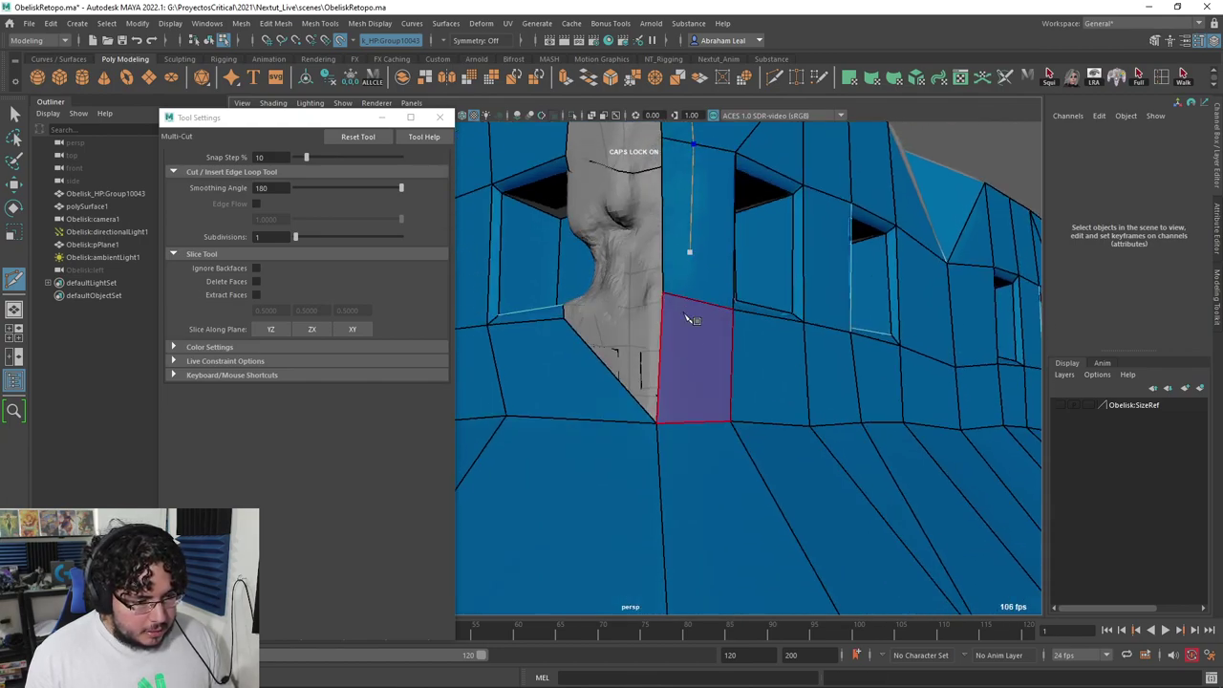
{"action": "right_click", "coordinate": [660, 423]}
{"action": "middle_click_drag", "start_coordinate": [732, 206], "coordinate": [743, 296], "text": "alt"}
Step: Using Quad Draw, fill the upper part of the worn corner window's side frame and the adjoining inner wall of the opening
{"action": "left_click", "coordinate": [820, 78]}
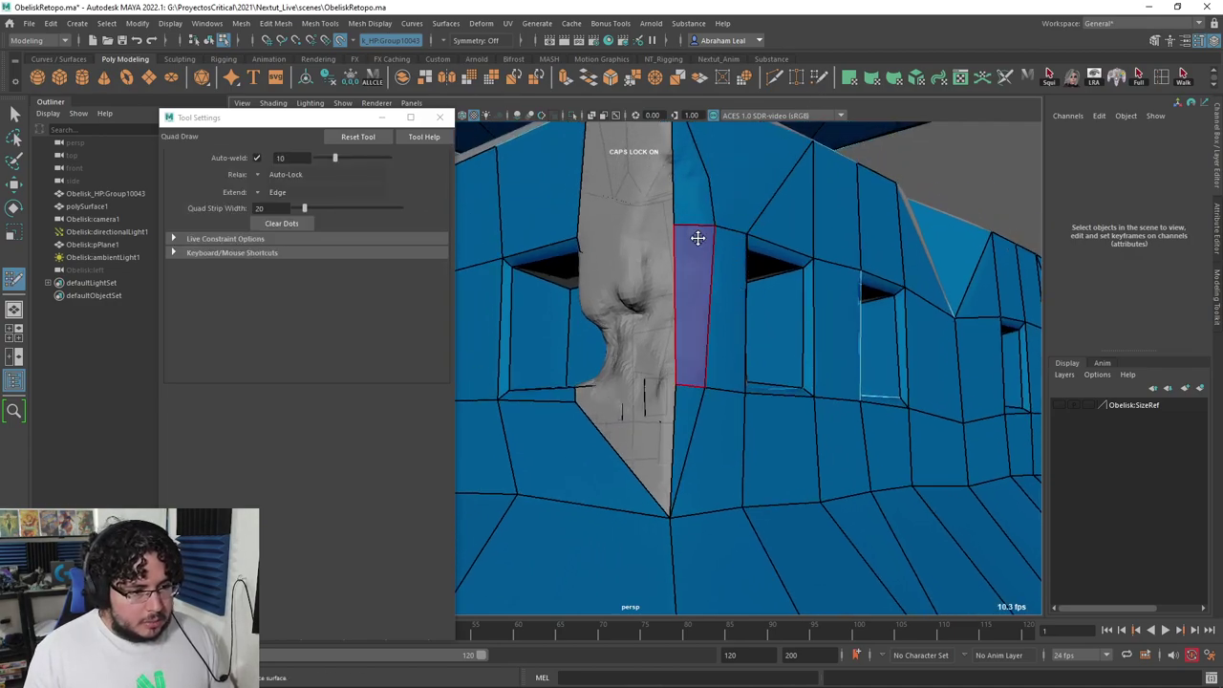
{"action": "mouse_move", "coordinate": [679, 370]}
{"action": "left_mouse_down", "text": "alt"}
{"action": "mouse_move", "coordinate": [727, 388]}
{"action": "mouse_move", "coordinate": [710, 262]}
{"action": "mouse_move", "coordinate": [762, 338]}
{"action": "mouse_move", "coordinate": [672, 303]}
{"action": "mouse_move", "coordinate": [621, 245]}
{"action": "mouse_move", "coordinate": [732, 241]}
{"action": "mouse_move", "coordinate": [640, 284]}
{"action": "left_mouse_up", "text": "alt"}
{"action": "right_click_drag", "start_coordinate": [640, 284], "coordinate": [683, 308], "text": "alt"}
{"action": "middle_click_drag", "start_coordinate": [683, 308], "coordinate": [786, 301], "text": "alt"}
{"action": "left_click_drag", "start_coordinate": [785, 301], "coordinate": [817, 307], "text": "alt"}
{"action": "left_click", "coordinate": [815, 321]}
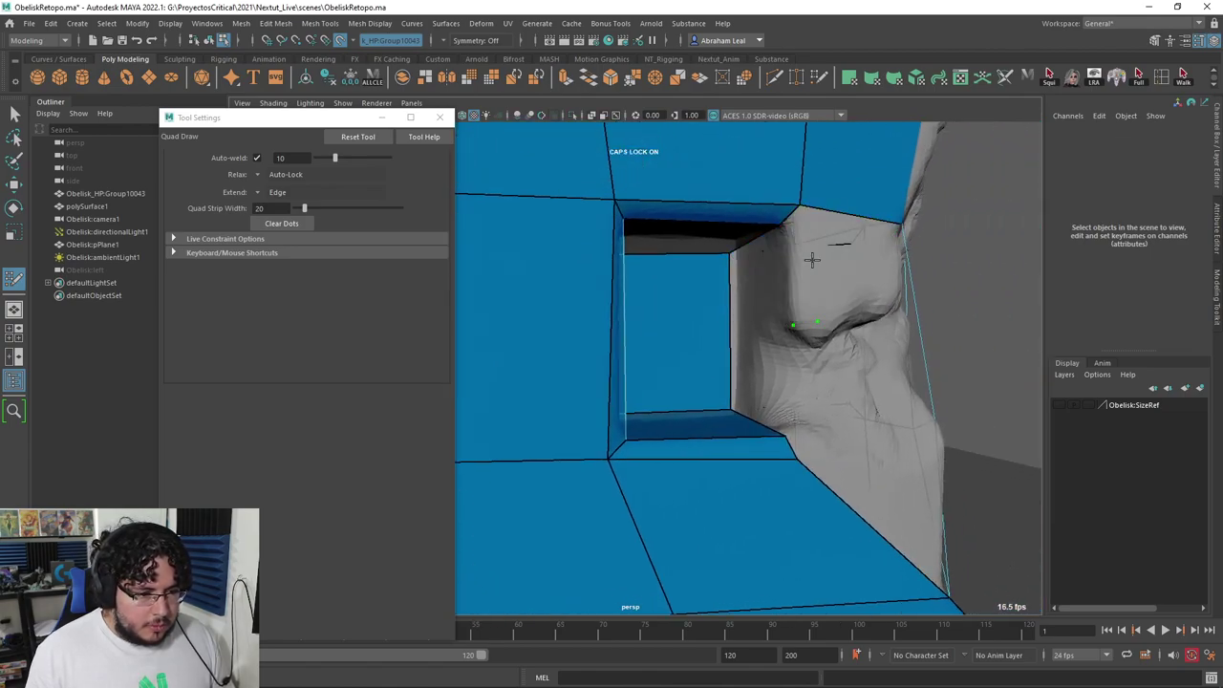
{"action": "left_click", "coordinate": [801, 263], "text": "shift"}
{"action": "left_click", "coordinate": [760, 291], "text": "shift"}
{"action": "key", "text": "ctrl+z"}
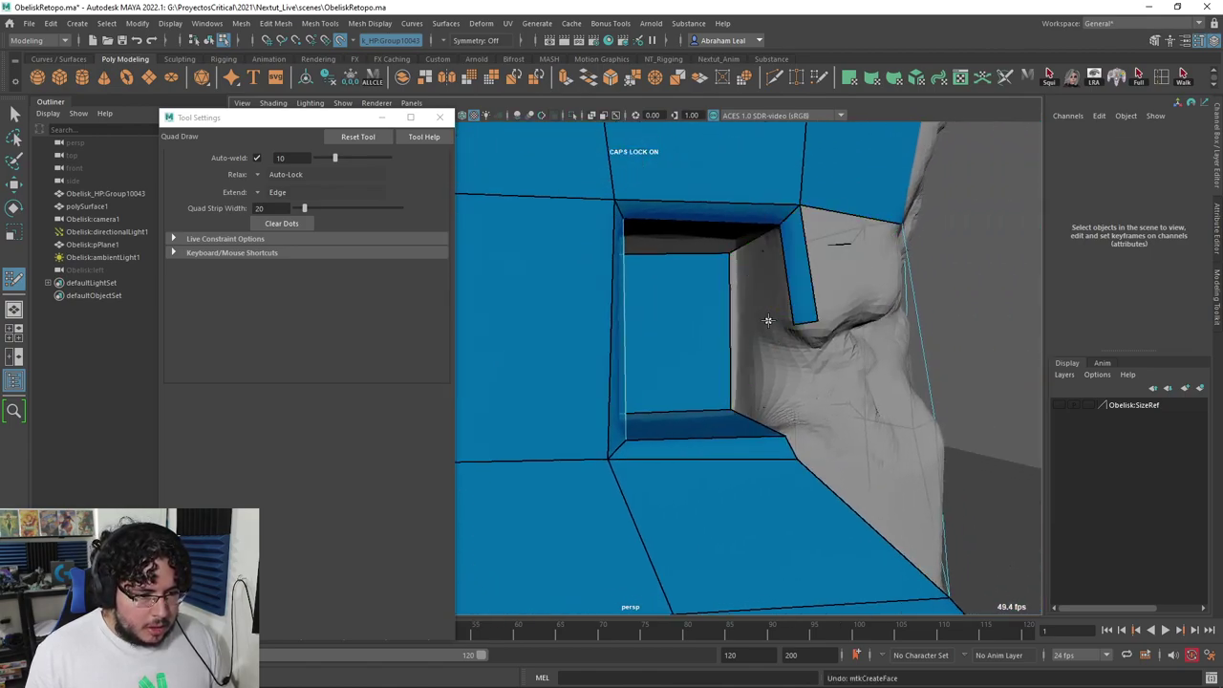
{"action": "left_click", "coordinate": [762, 305], "text": "shift"}
{"action": "key", "text": "ctrl+z"}
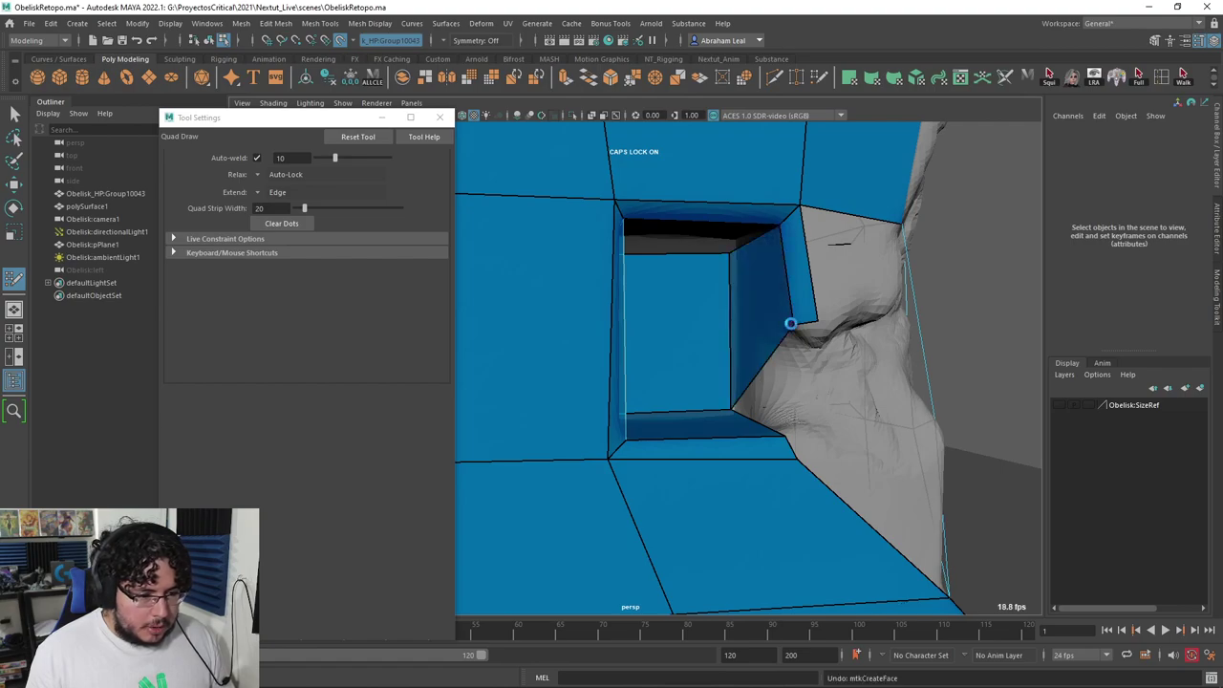
Step: Fill the lower side of the window opening, pull its outer vertex inward, and add a quad over the chipped stone beside it
{"action": "left_click_drag", "start_coordinate": [791, 323], "coordinate": [798, 336], "text": "alt"}
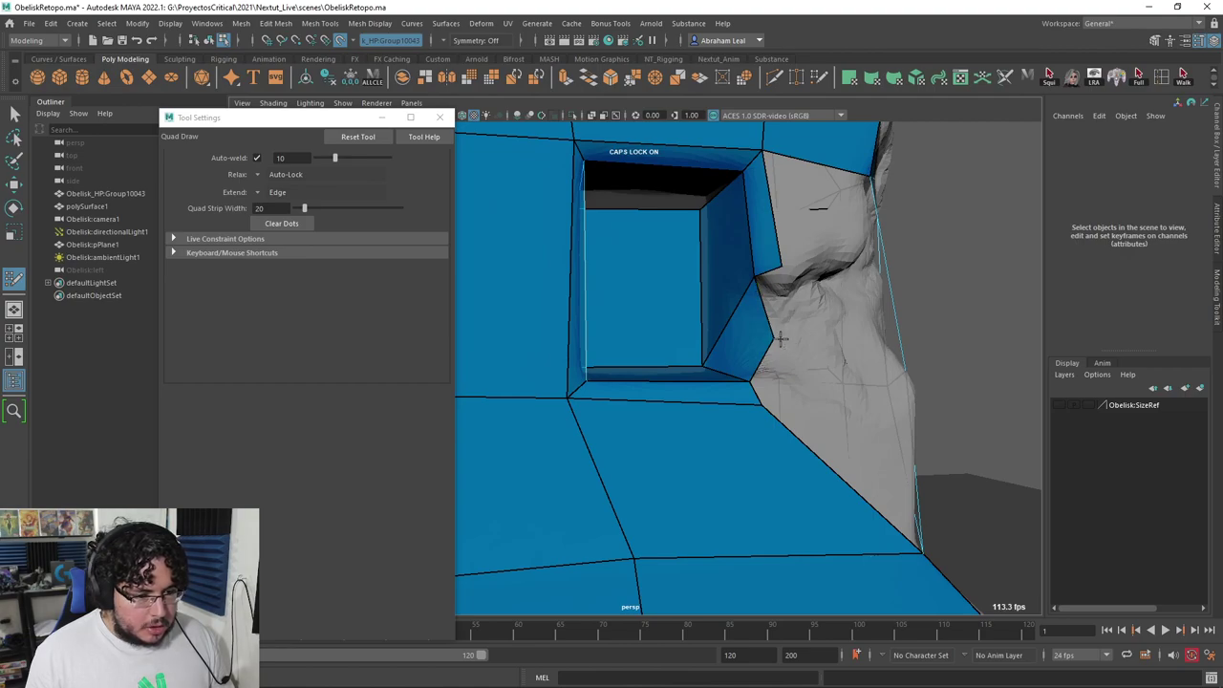
{"action": "left_click_drag", "start_coordinate": [770, 336], "coordinate": [754, 288]}
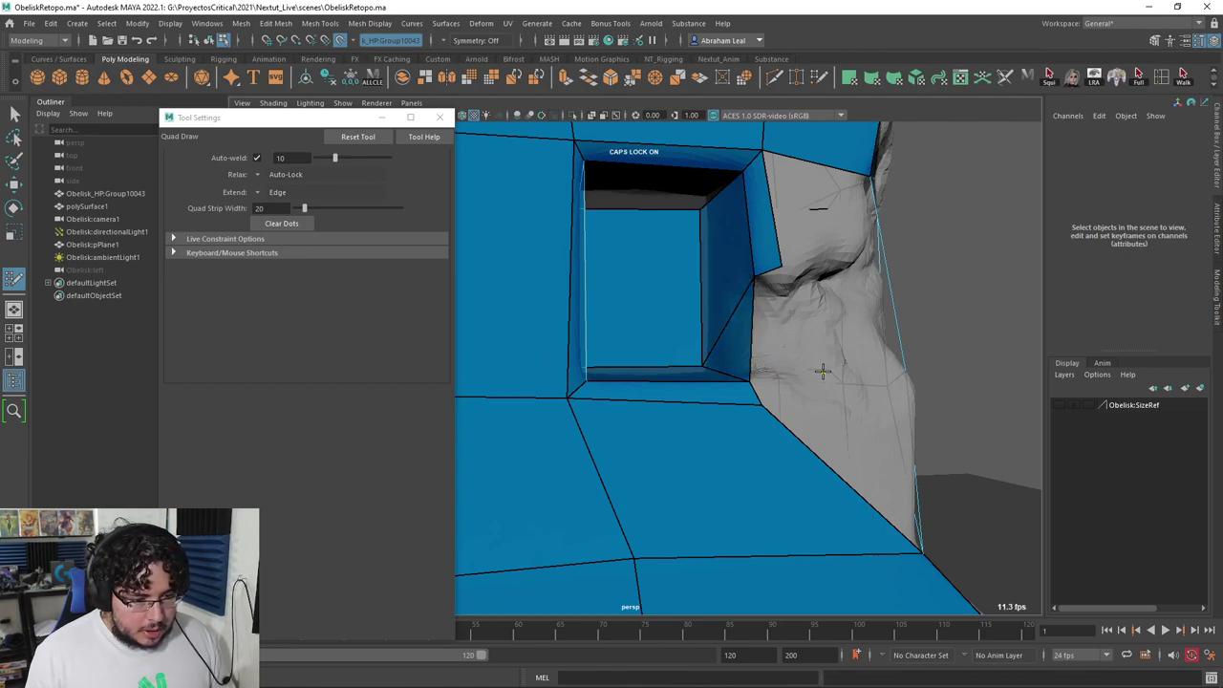
{"action": "left_click", "coordinate": [777, 322], "text": "shift"}
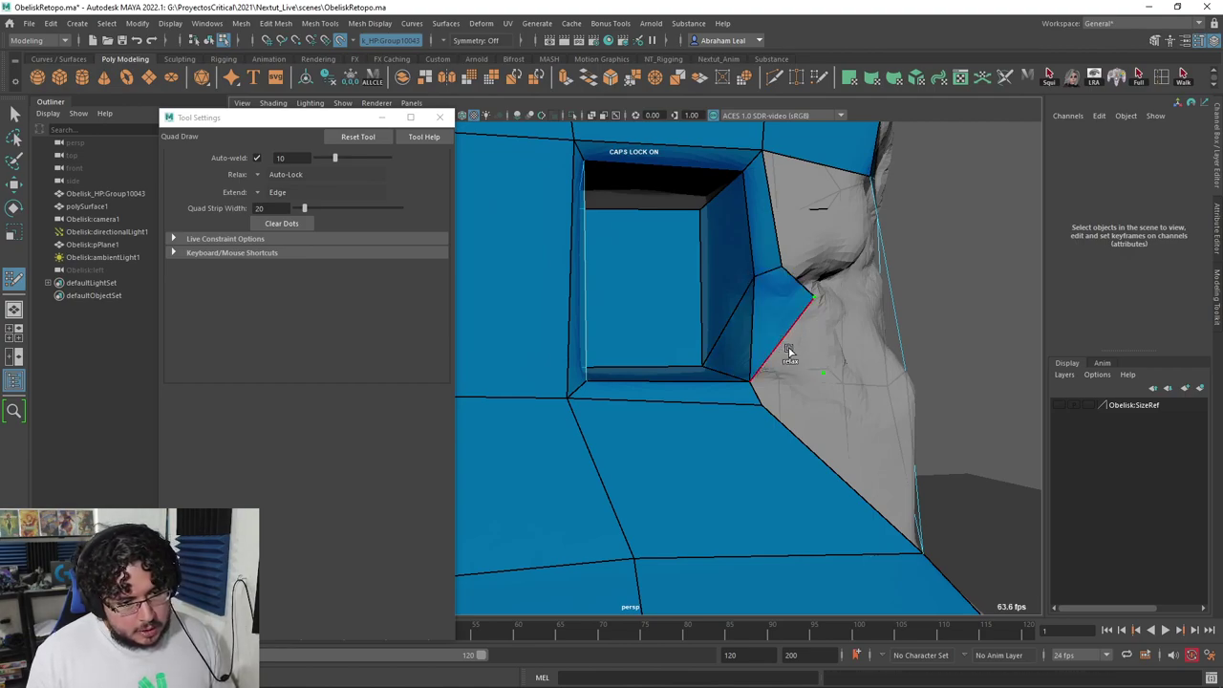
{"action": "key", "text": "ctrl+z"}
{"action": "left_click", "coordinate": [798, 314], "text": "shift"}
{"action": "left_click_drag", "start_coordinate": [798, 314], "coordinate": [687, 295], "text": "alt"}
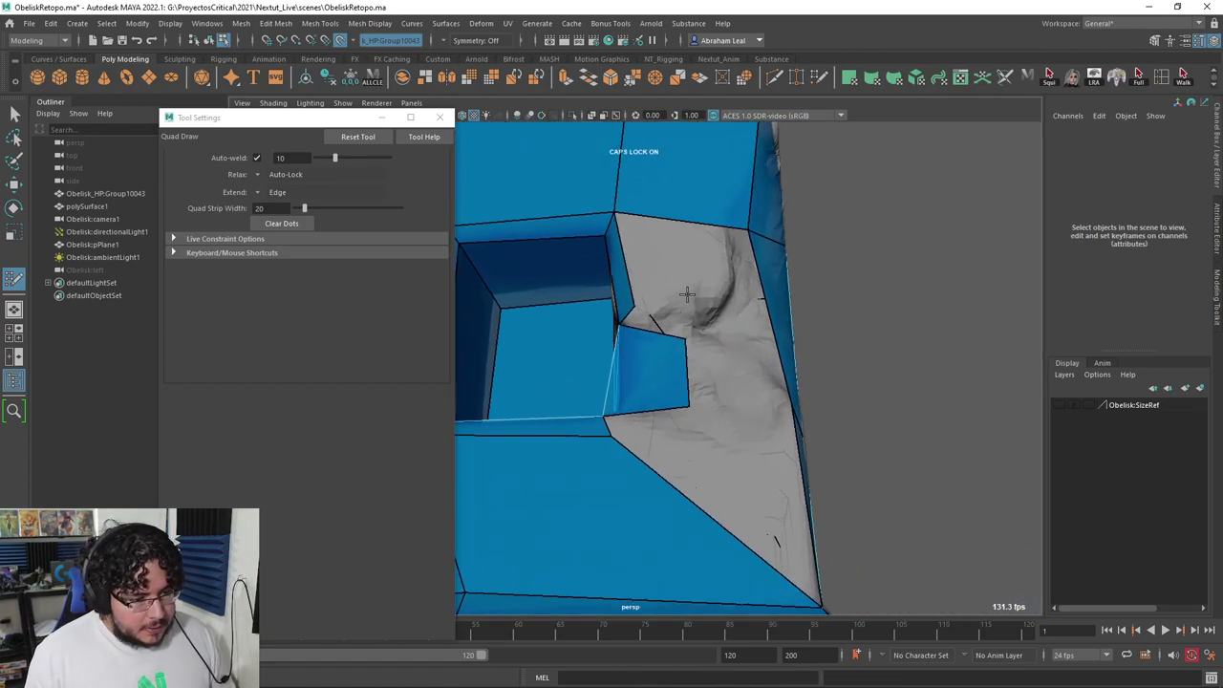
Step: Fill the chipped area with quads out to the corner edge and down to the lower wall
{"action": "left_click_drag", "start_coordinate": [723, 357], "coordinate": [666, 320], "text": "alt"}
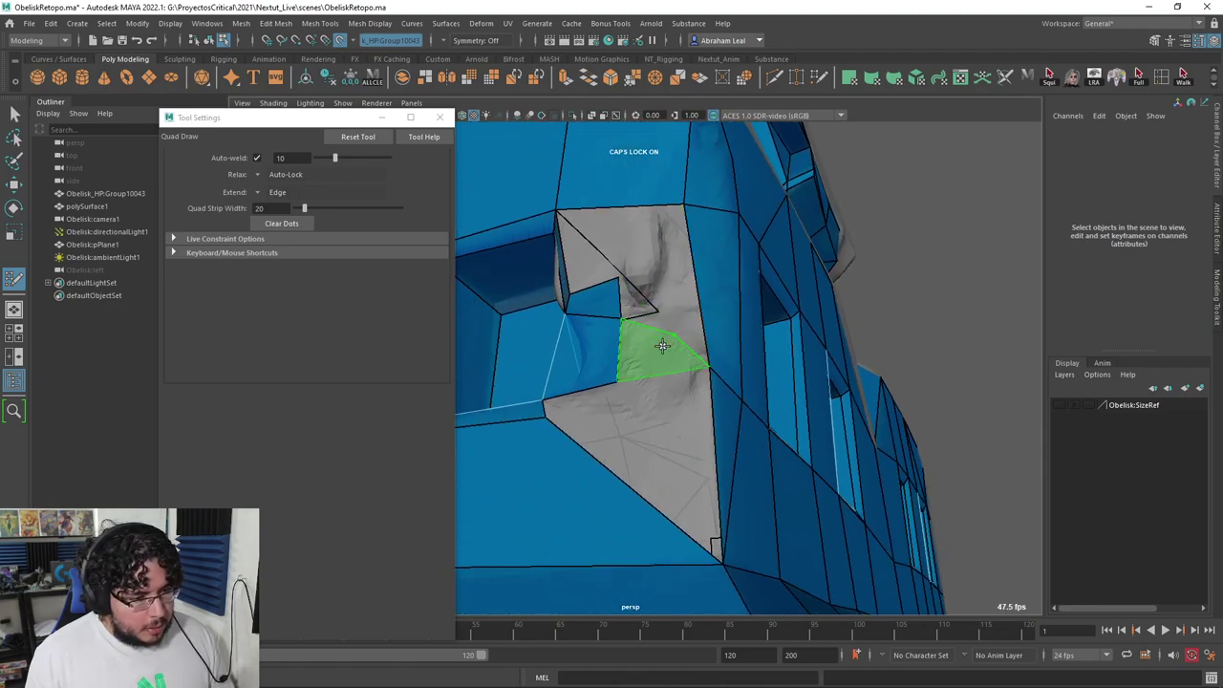
{"action": "left_click", "coordinate": [662, 346], "text": "shift"}
{"action": "left_click_drag", "start_coordinate": [653, 391], "coordinate": [704, 386], "text": "alt"}
{"action": "left_click", "coordinate": [684, 369], "text": "shift"}
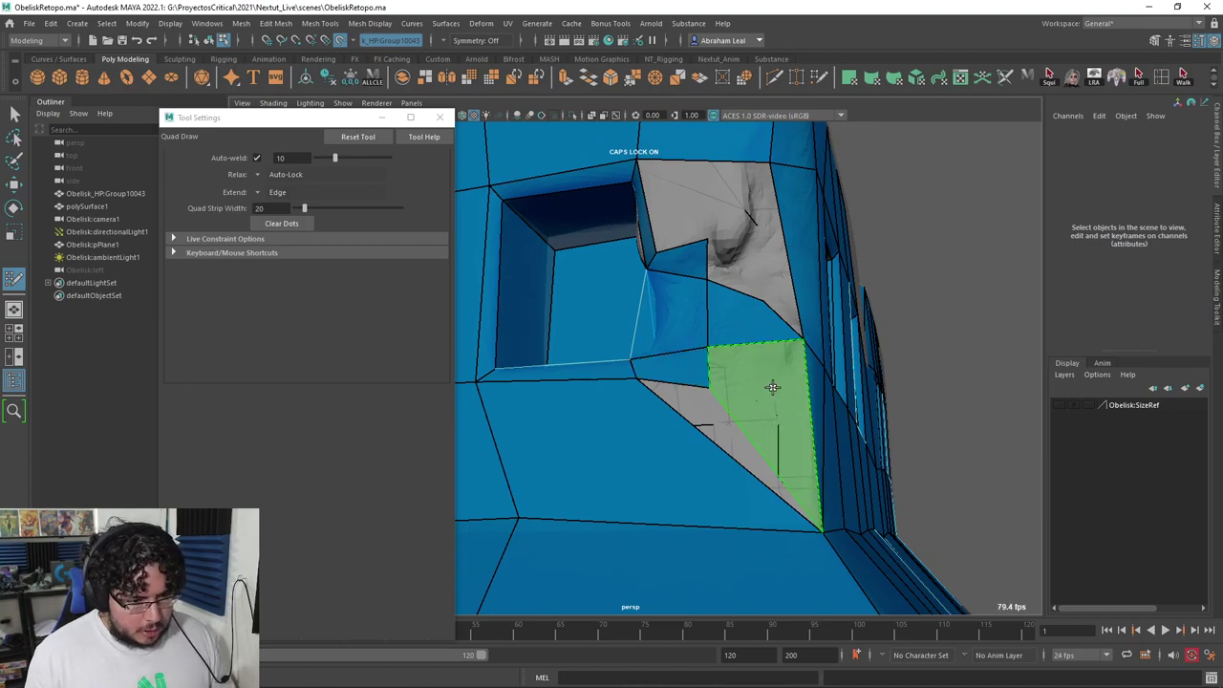
{"action": "left_click", "coordinate": [773, 387], "text": "shift"}
{"action": "left_click", "coordinate": [711, 415], "text": "shift"}
Step: Insert an edge loop across the chipped-area quads and pull its end vertex away from the window opening
{"action": "left_click_drag", "start_coordinate": [696, 292], "coordinate": [748, 313], "text": "alt"}
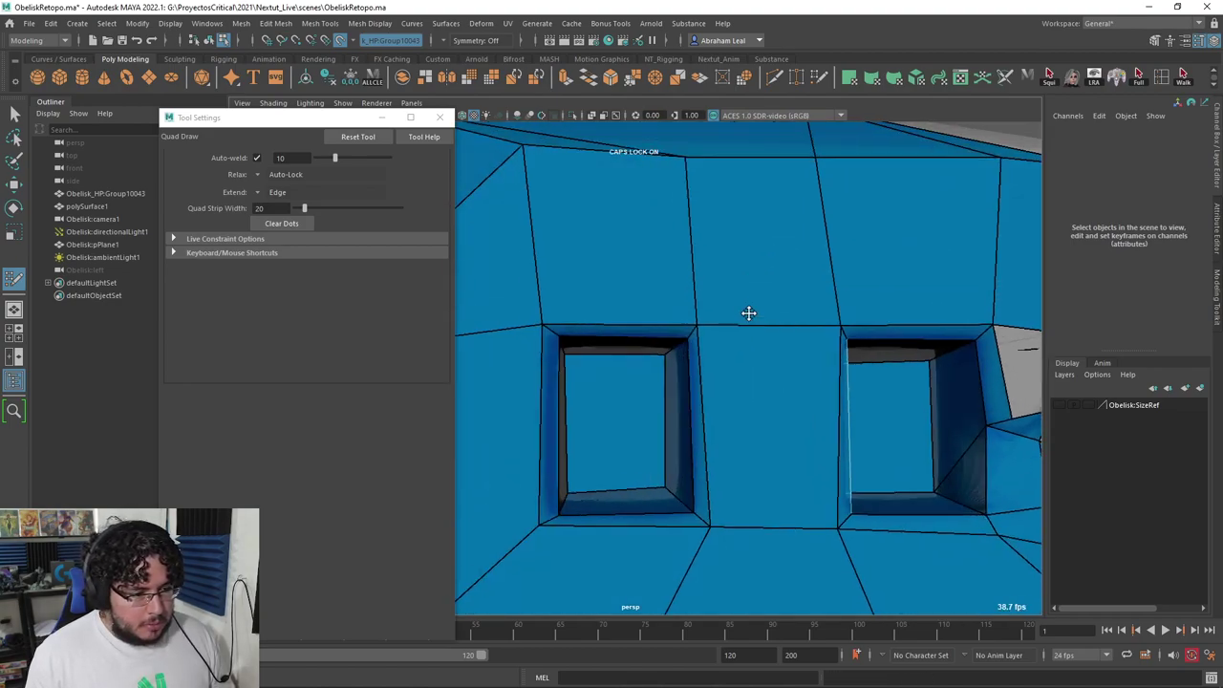
{"action": "middle_click_drag", "start_coordinate": [860, 357], "coordinate": [675, 295], "text": "alt"}
{"action": "right_click_drag", "start_coordinate": [675, 295], "coordinate": [755, 346], "text": "alt"}
{"action": "left_click", "coordinate": [867, 426], "text": "ctrl"}
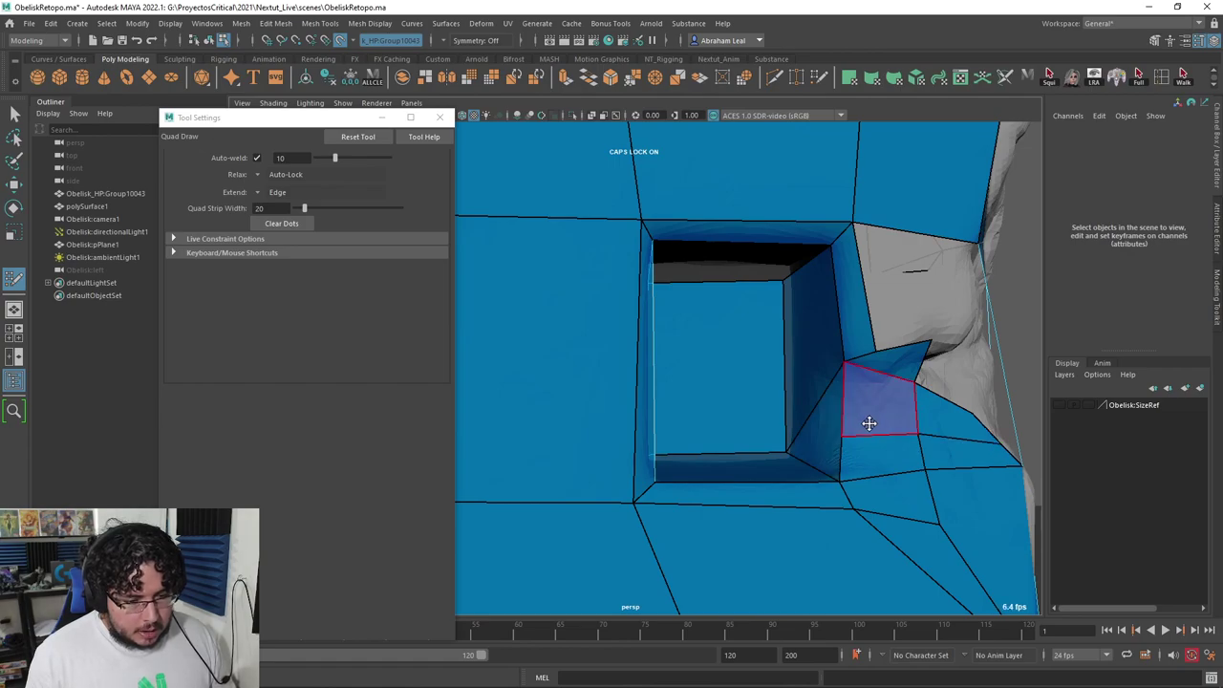
{"action": "left_click_drag", "start_coordinate": [867, 426], "coordinate": [806, 421], "text": "alt"}
{"action": "left_click_drag", "start_coordinate": [675, 422], "coordinate": [695, 422], "text": "alt"}
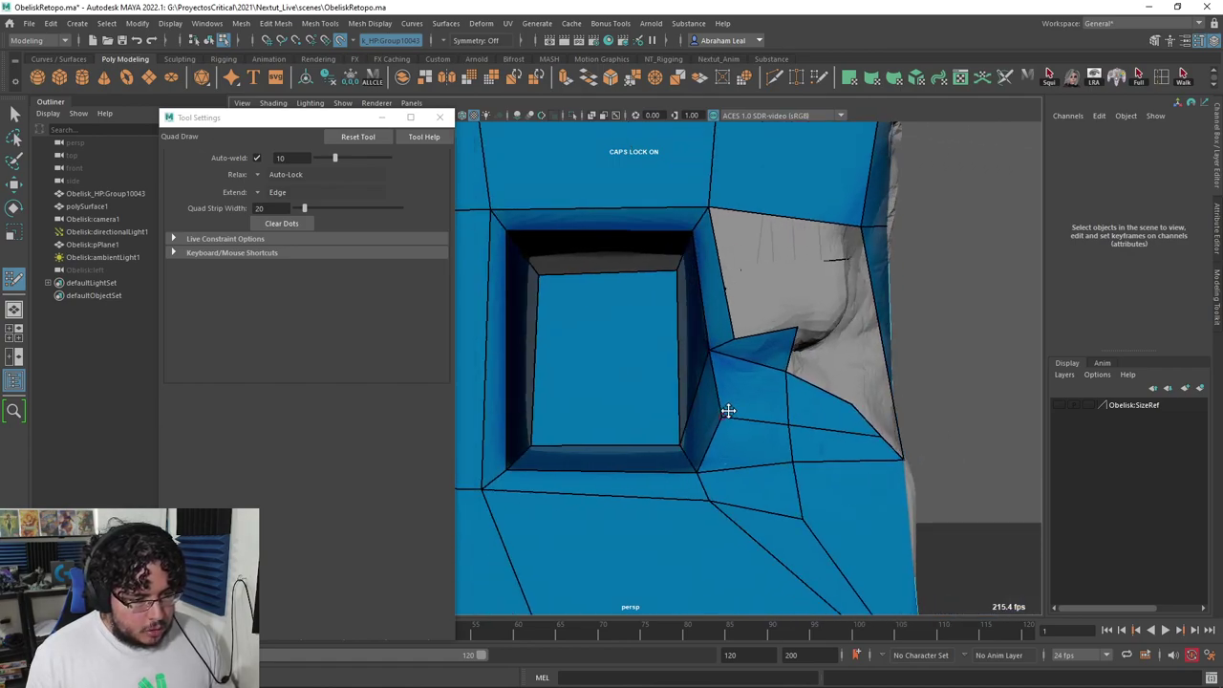
Step: Fill the hole above the chip beside the window and extend the faces toward the corner edge
{"action": "left_click", "coordinate": [764, 298], "text": "shift"}
{"action": "left_click_drag", "start_coordinate": [843, 403], "coordinate": [776, 324], "text": "alt"}
{"action": "mouse_move", "coordinate": [684, 248]}
{"action": "left_mouse_down", "text": "alt"}
{"action": "mouse_move", "coordinate": [669, 245]}
{"action": "mouse_move", "coordinate": [664, 272]}
{"action": "left_mouse_up", "text": "alt"}
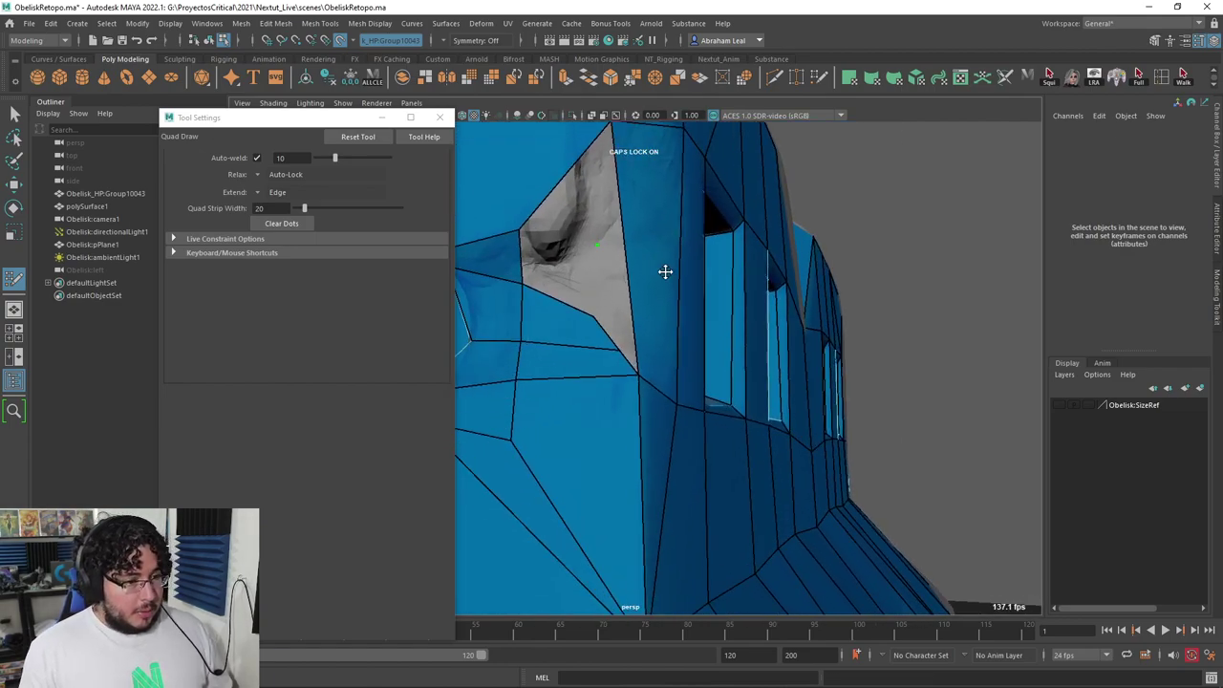
{"action": "left_click", "coordinate": [594, 245], "text": "shift"}
{"action": "left_click_drag", "start_coordinate": [595, 242], "coordinate": [692, 283], "text": "alt"}
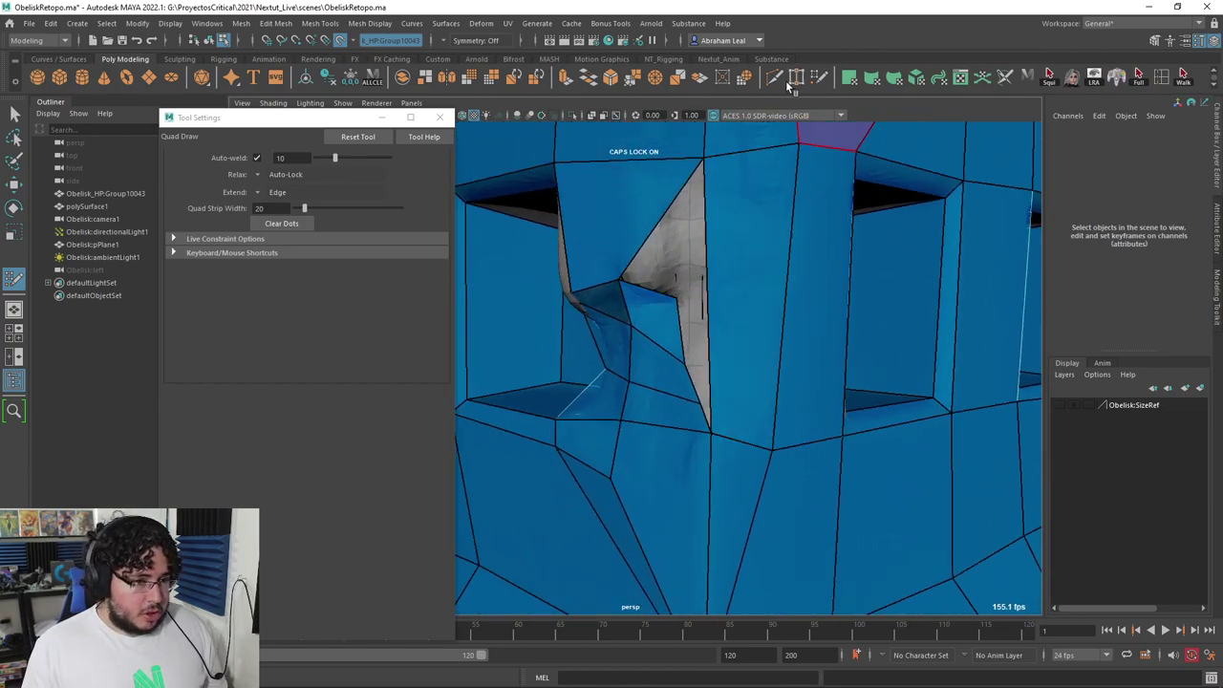
Step: Multi-Cut an edge from the upper vertex of the adjacent wall strip down to the corner edge beside the remaining hole
{"action": "key", "text": "ctrl+shift+x"}
{"action": "left_click", "coordinate": [799, 144]}
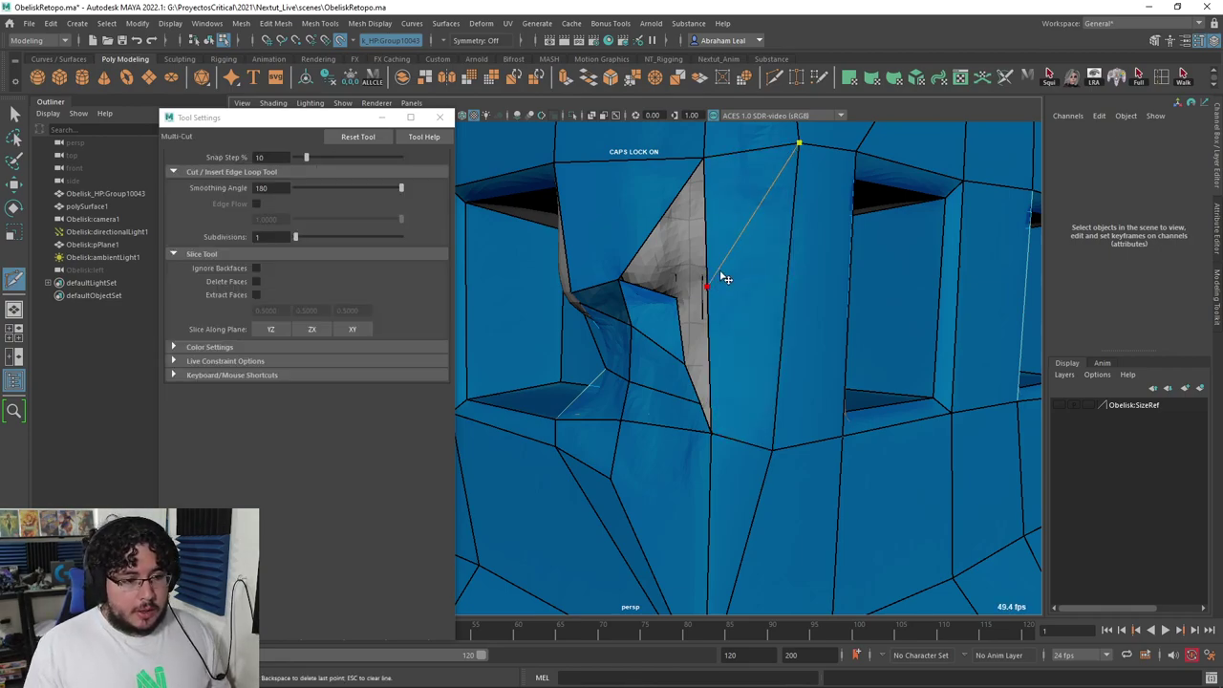
{"action": "right_click", "coordinate": [713, 290]}
Step: Fill the last gaps beside the corner edge with Quad Draw, weld the lower vertex into the corner, and straighten the edge
{"action": "left_click", "coordinate": [817, 78]}
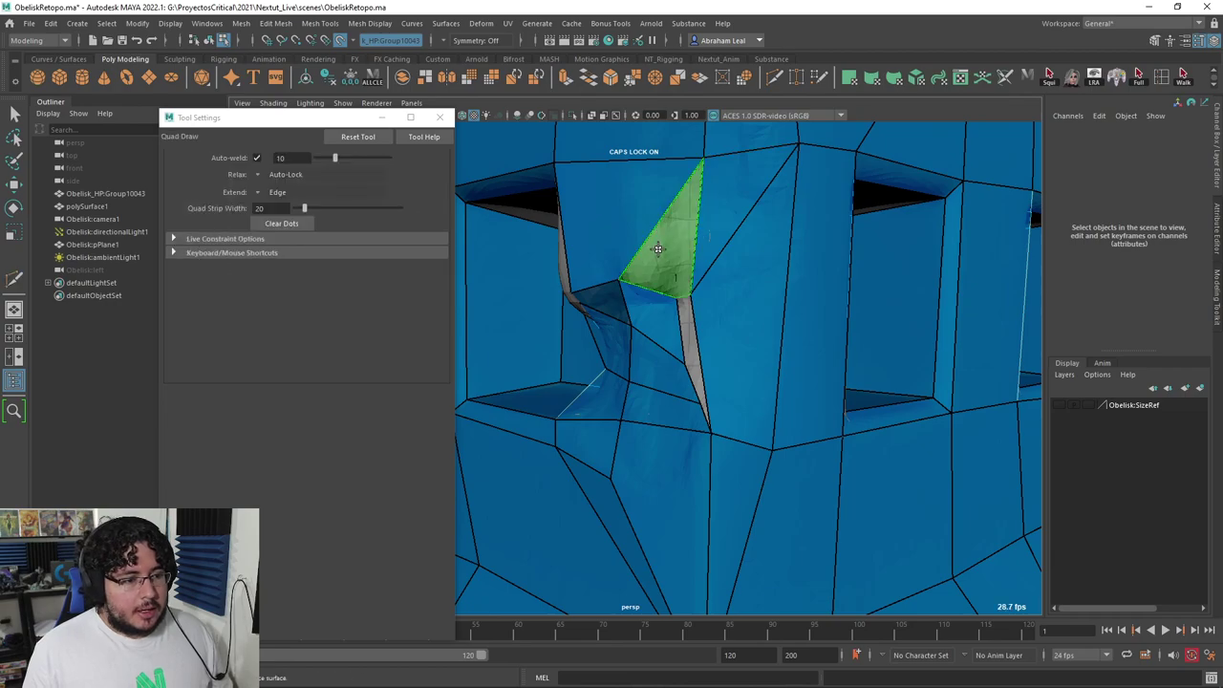
{"action": "left_click", "coordinate": [676, 288], "text": "shift"}
{"action": "right_click_drag", "start_coordinate": [689, 329], "coordinate": [732, 338], "text": "alt"}
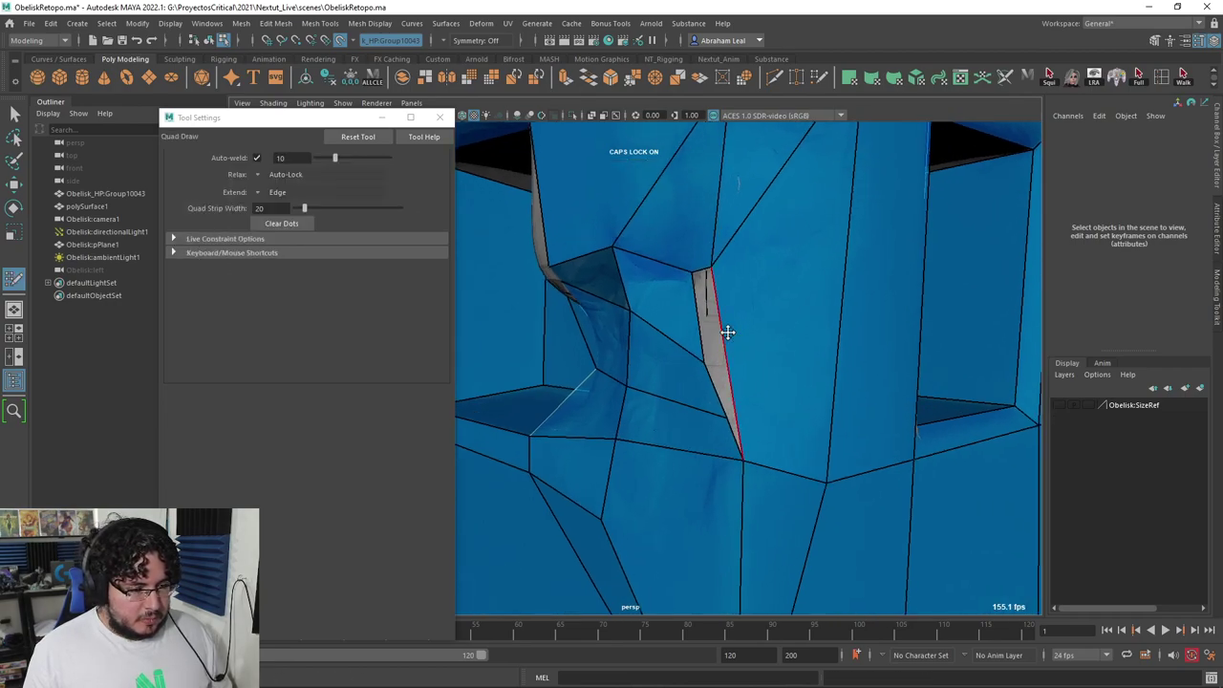
{"action": "left_click", "coordinate": [706, 313], "text": "shift"}
{"action": "left_click_drag", "start_coordinate": [728, 421], "coordinate": [733, 440]}
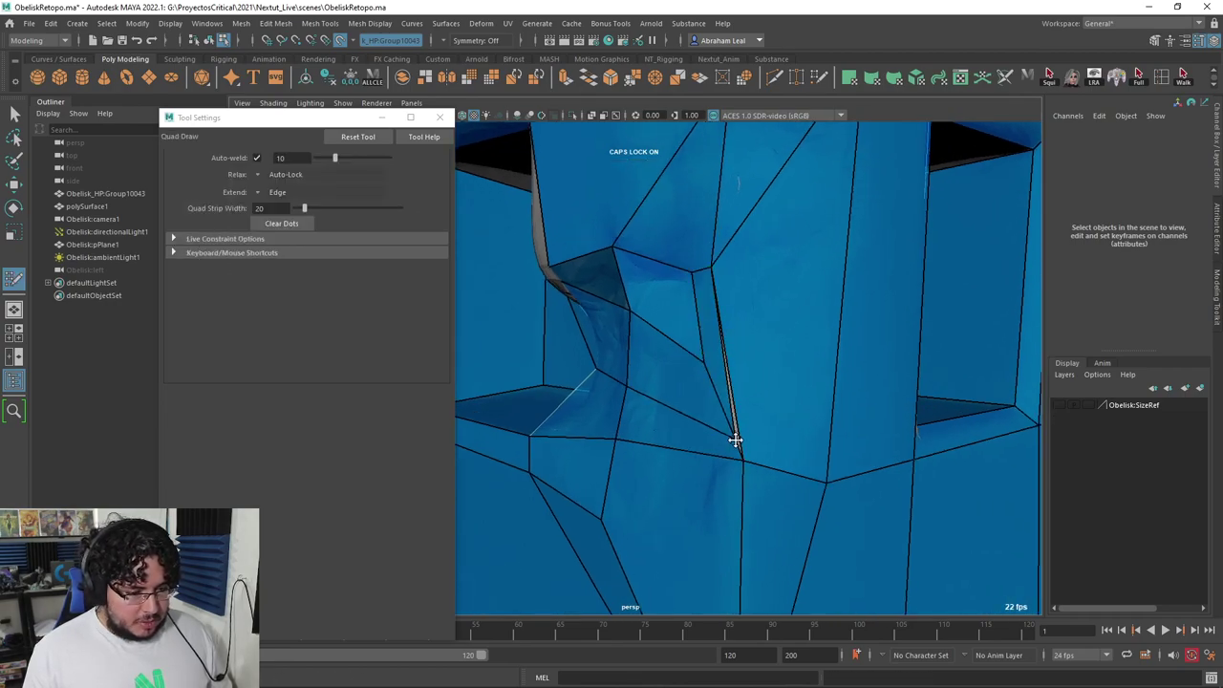
{"action": "left_click_drag", "start_coordinate": [709, 272], "coordinate": [738, 250]}
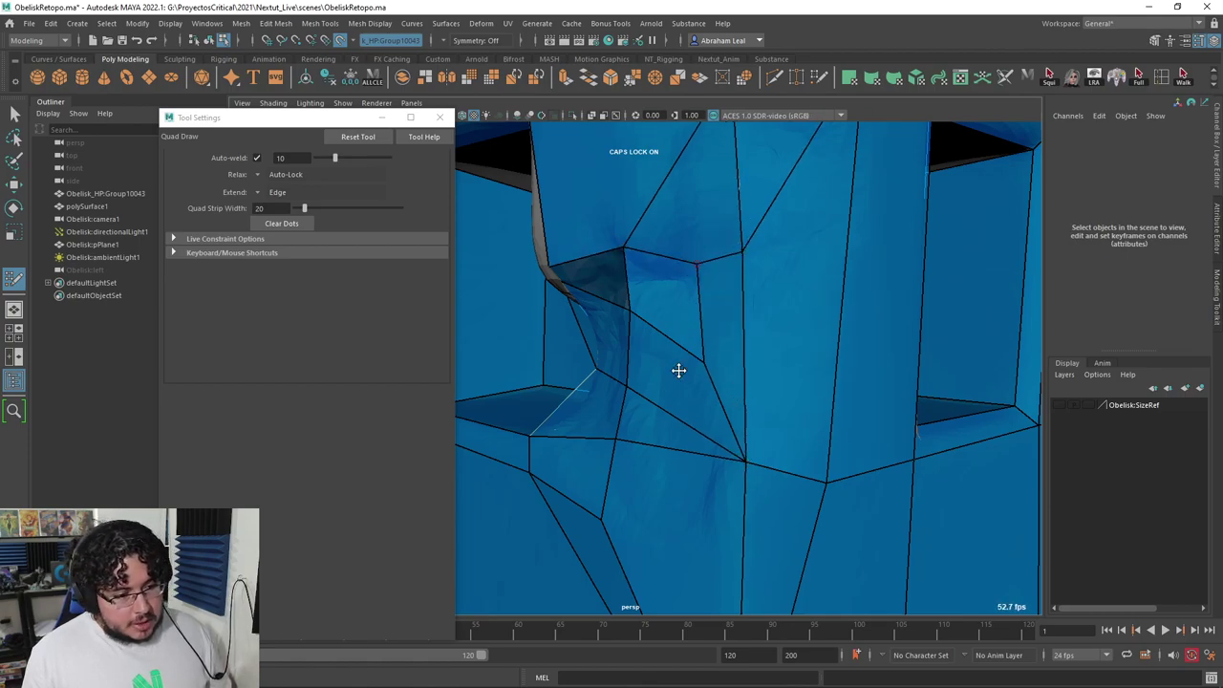
Step: Nudge the vertex on the worn side of the corner window's frame slightly outward
{"action": "left_click_drag", "start_coordinate": [680, 366], "coordinate": [887, 259], "text": "alt"}
{"action": "middle_click_drag", "start_coordinate": [888, 259], "coordinate": [837, 363], "text": "alt"}
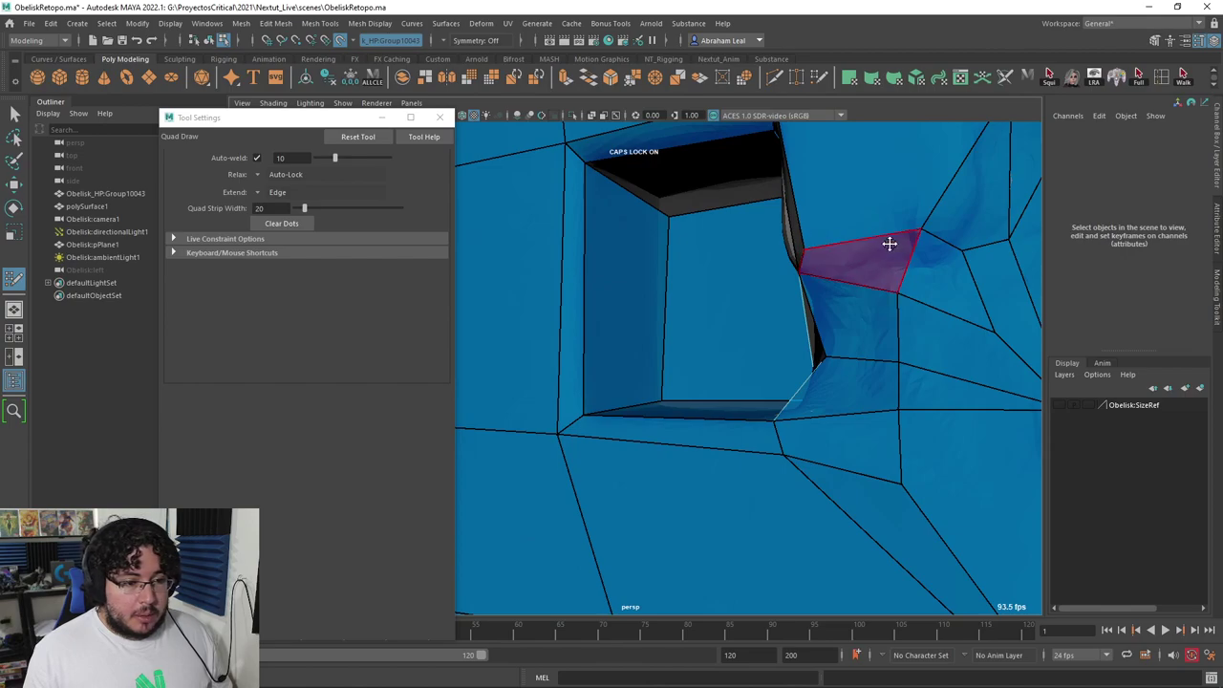
{"action": "left_click_drag", "start_coordinate": [892, 245], "coordinate": [913, 260], "text": "alt"}
{"action": "right_click_drag", "start_coordinate": [912, 260], "coordinate": [852, 246], "text": "alt"}
{"action": "middle_click_drag", "start_coordinate": [852, 245], "coordinate": [794, 234], "text": "alt"}
{"action": "right_click_drag", "start_coordinate": [794, 235], "coordinate": [885, 199], "text": "alt"}
{"action": "middle_click_drag", "start_coordinate": [885, 200], "coordinate": [841, 194], "text": "alt"}
{"action": "left_click_drag", "start_coordinate": [860, 188], "coordinate": [870, 188]}
{"action": "mouse_move", "coordinate": [889, 236]}
{"action": "left_mouse_down", "text": "alt"}
{"action": "mouse_move", "coordinate": [869, 211]}
{"action": "mouse_move", "coordinate": [816, 249]}
{"action": "mouse_move", "coordinate": [822, 263]}
{"action": "left_mouse_up", "text": "alt"}
{"action": "left_click_drag", "start_coordinate": [865, 263], "coordinate": [765, 306], "text": "alt"}
{"action": "right_click_drag", "start_coordinate": [764, 306], "coordinate": [680, 361], "text": "alt"}
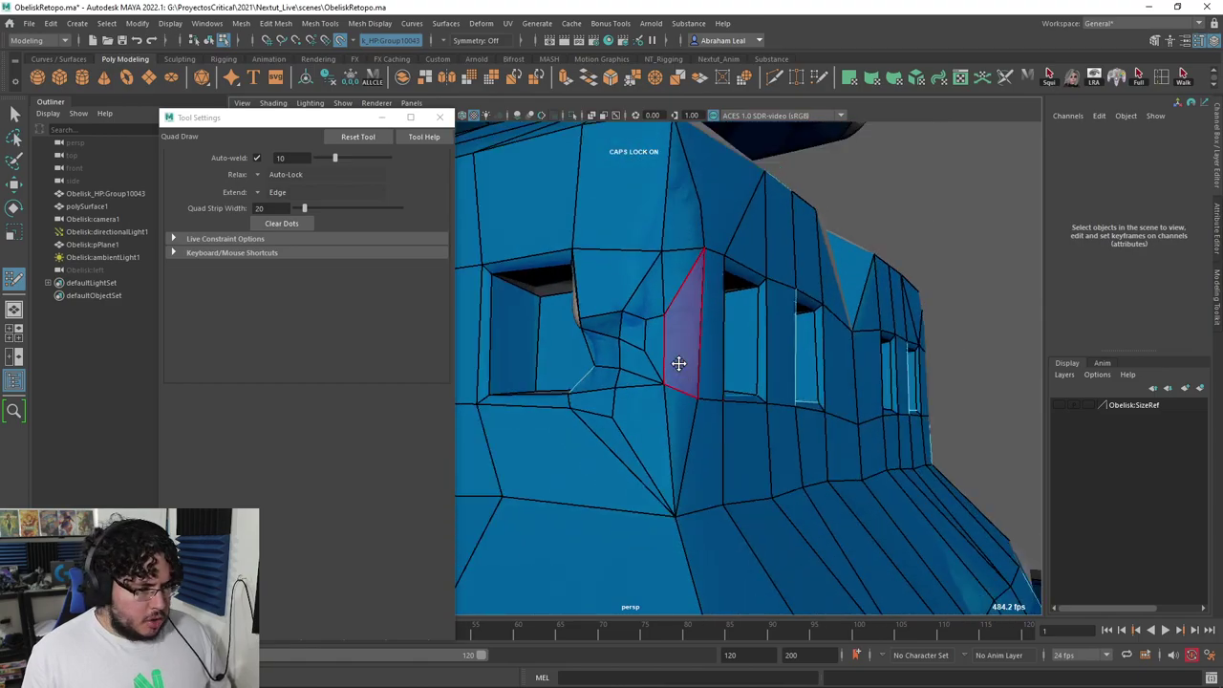
Step: Examine the patched corner, the whole base and the underside of the upper block for remaining gaps
{"action": "left_click_drag", "start_coordinate": [665, 344], "coordinate": [669, 402], "text": "alt"}
{"action": "right_click_drag", "start_coordinate": [669, 402], "coordinate": [633, 342], "text": "alt"}
{"action": "middle_click_drag", "start_coordinate": [633, 342], "coordinate": [615, 273], "text": "alt"}
{"action": "left_click_drag", "start_coordinate": [614, 273], "coordinate": [626, 277], "text": "alt"}
{"action": "left_click_drag", "start_coordinate": [808, 309], "coordinate": [616, 315], "text": "alt"}
{"action": "right_click_drag", "start_coordinate": [616, 315], "coordinate": [583, 311], "text": "alt"}
{"action": "left_click_drag", "start_coordinate": [583, 310], "coordinate": [645, 261], "text": "alt"}
{"action": "right_click_drag", "start_coordinate": [645, 261], "coordinate": [592, 271], "text": "alt"}
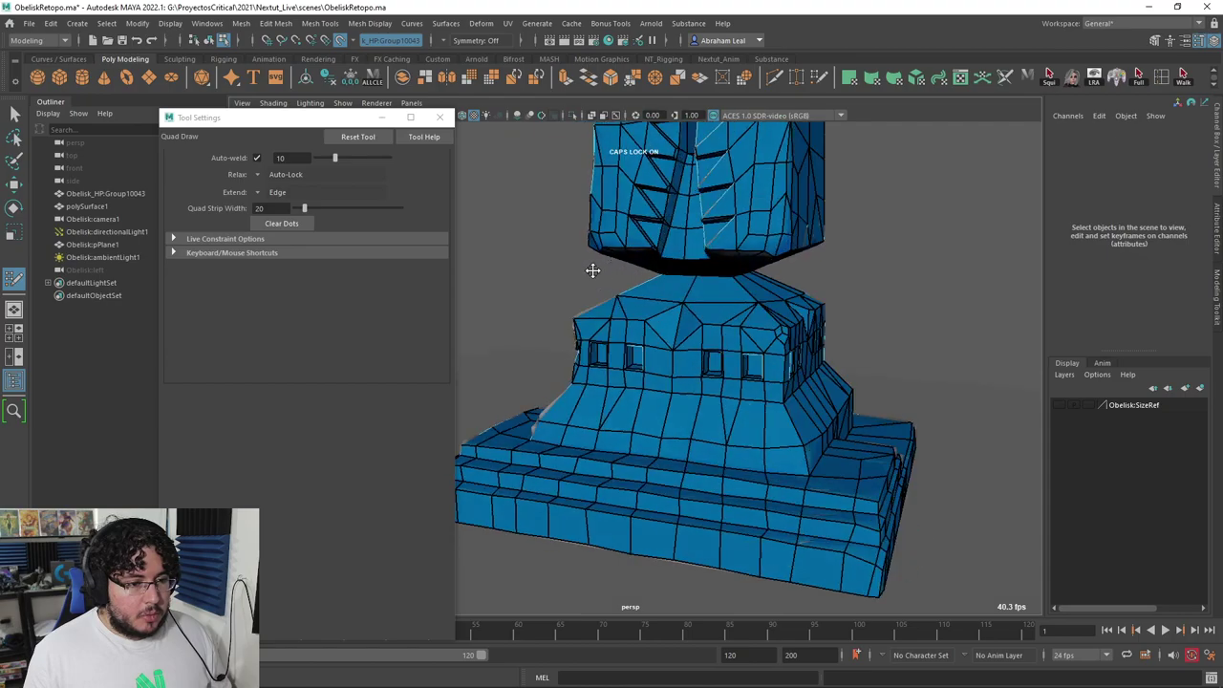
{"action": "middle_click_drag", "start_coordinate": [592, 270], "coordinate": [602, 311], "text": "alt"}
{"action": "right_click_drag", "start_coordinate": [602, 311], "coordinate": [662, 319], "text": "alt"}
{"action": "mouse_move", "coordinate": [662, 319]}
{"action": "left_mouse_down", "text": "alt"}
{"action": "mouse_move", "coordinate": [680, 347]}
{"action": "mouse_move", "coordinate": [677, 325]}
{"action": "mouse_move", "coordinate": [592, 298]}
{"action": "mouse_move", "coordinate": [669, 306]}
{"action": "mouse_move", "coordinate": [611, 304]}
{"action": "left_mouse_up", "text": "alt"}
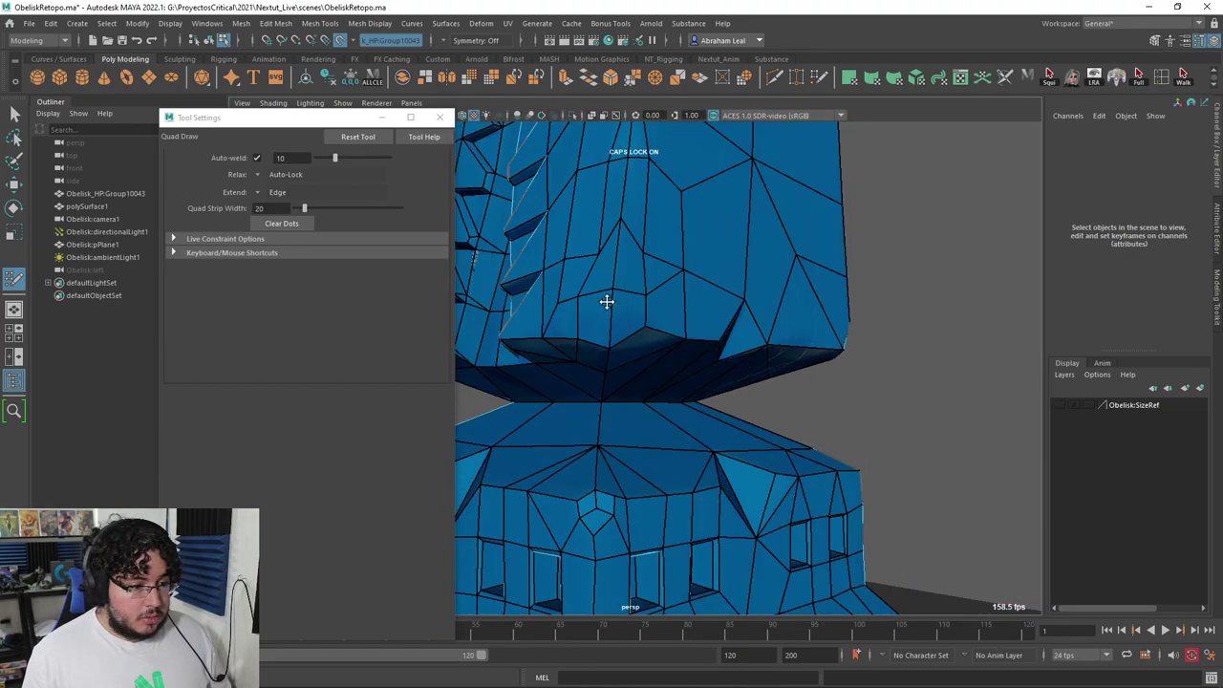
{"action": "left_click_drag", "start_coordinate": [639, 265], "coordinate": [627, 302], "text": "alt"}
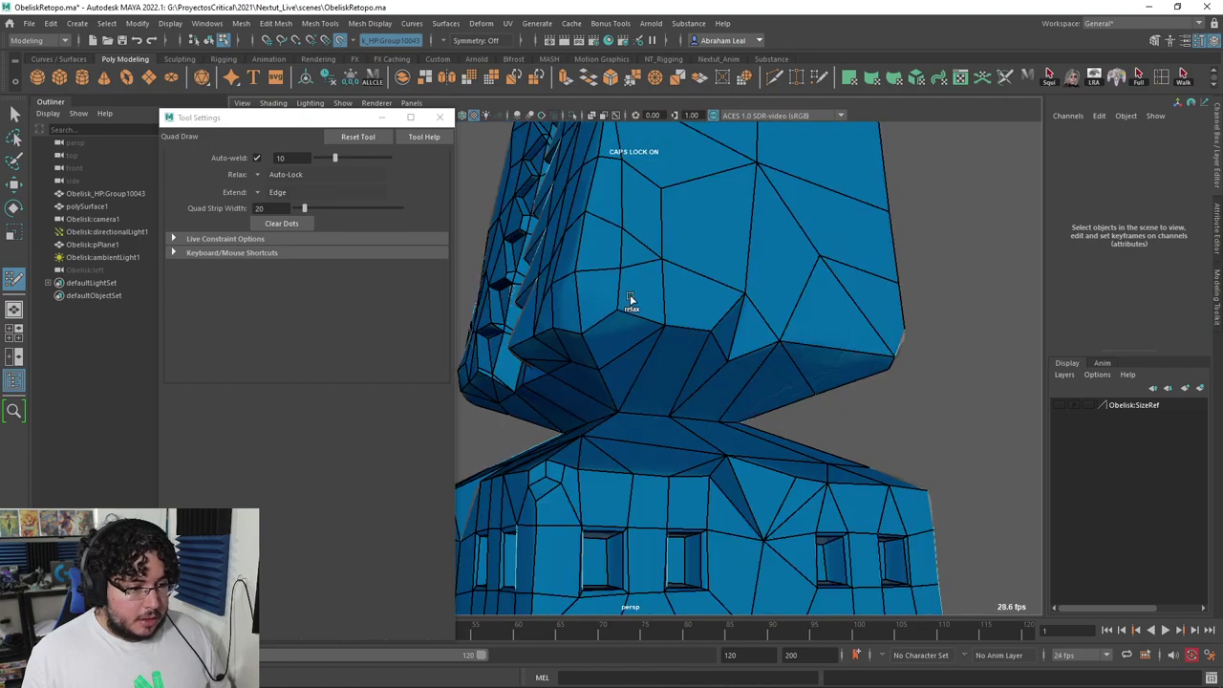
{"action": "left_click_drag", "start_coordinate": [617, 220], "coordinate": [656, 265], "text": "alt"}
{"action": "mouse_move", "coordinate": [663, 194]}
{"action": "left_mouse_down", "text": "alt"}
{"action": "mouse_move", "coordinate": [612, 240]}
{"action": "mouse_move", "coordinate": [641, 197]}
{"action": "mouse_move", "coordinate": [637, 235]}
{"action": "mouse_move", "coordinate": [675, 211]}
{"action": "left_mouse_up", "text": "alt"}
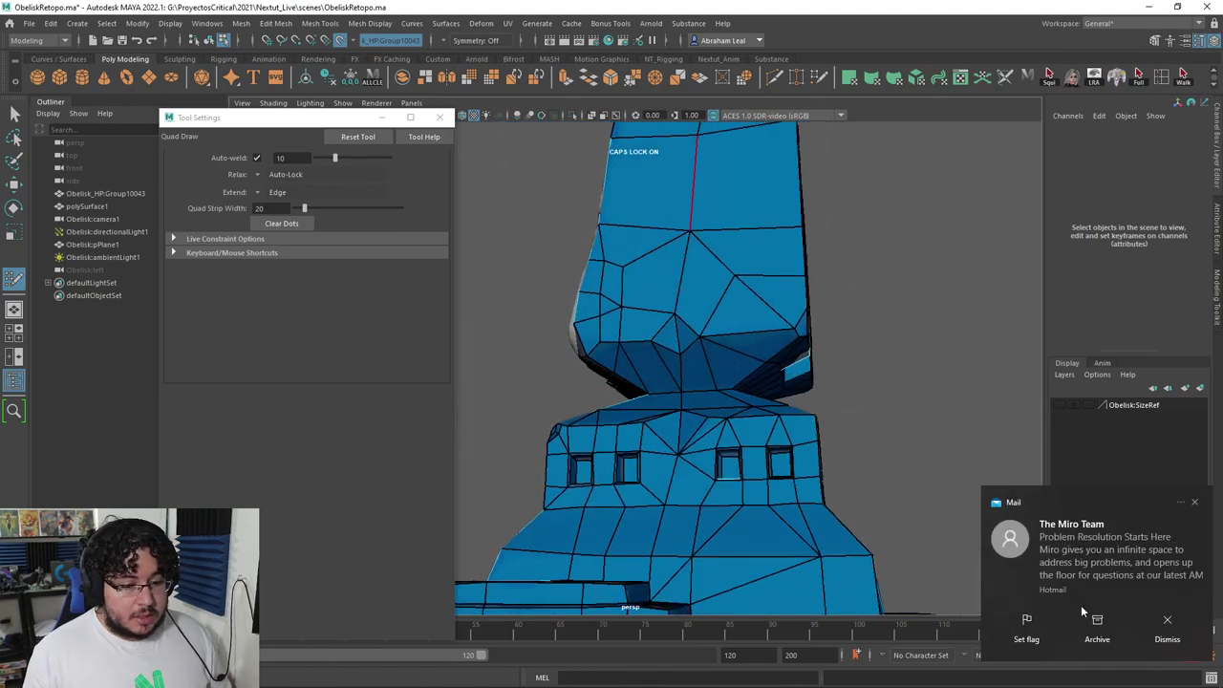
Step: Examine the obelisk's shaft, grooves, stairs and stepped base from several sides for gaps or misplaced vertices in the retopology
{"action": "left_click", "coordinate": [1170, 633]}
{"action": "left_click_drag", "start_coordinate": [824, 365], "coordinate": [634, 418], "text": "alt"}
{"action": "middle_click_drag", "start_coordinate": [634, 418], "coordinate": [617, 448], "text": "alt"}
{"action": "left_click_drag", "start_coordinate": [617, 448], "coordinate": [618, 376], "text": "alt"}
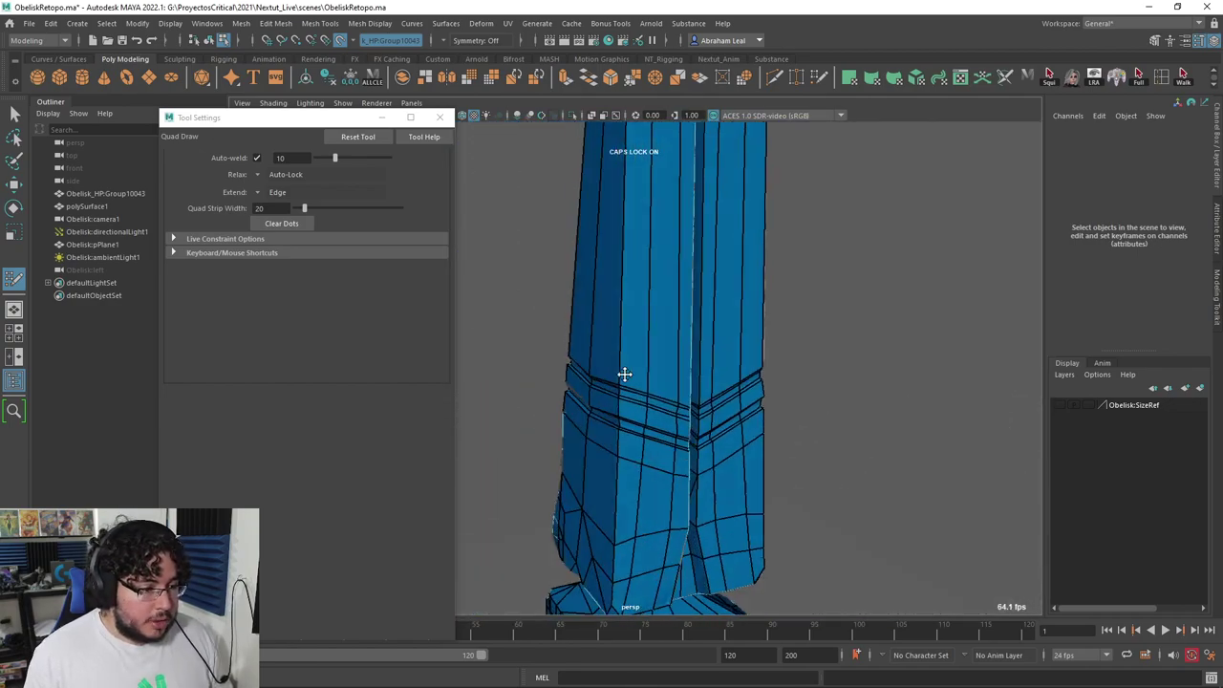
{"action": "middle_click_drag", "start_coordinate": [617, 377], "coordinate": [656, 300], "text": "alt"}
{"action": "middle_click_drag", "start_coordinate": [659, 478], "coordinate": [632, 335], "text": "alt"}
{"action": "left_click_drag", "start_coordinate": [632, 335], "coordinate": [571, 396], "text": "alt"}
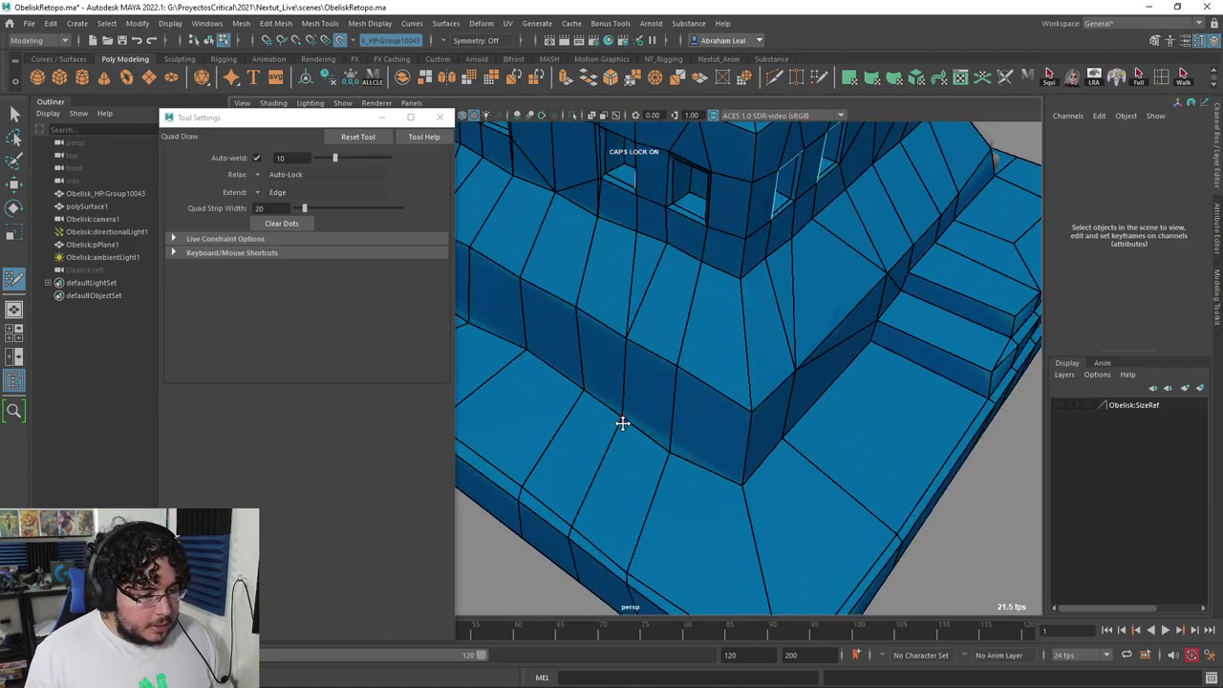
{"action": "left_click_drag", "start_coordinate": [670, 441], "coordinate": [720, 409], "text": "alt"}
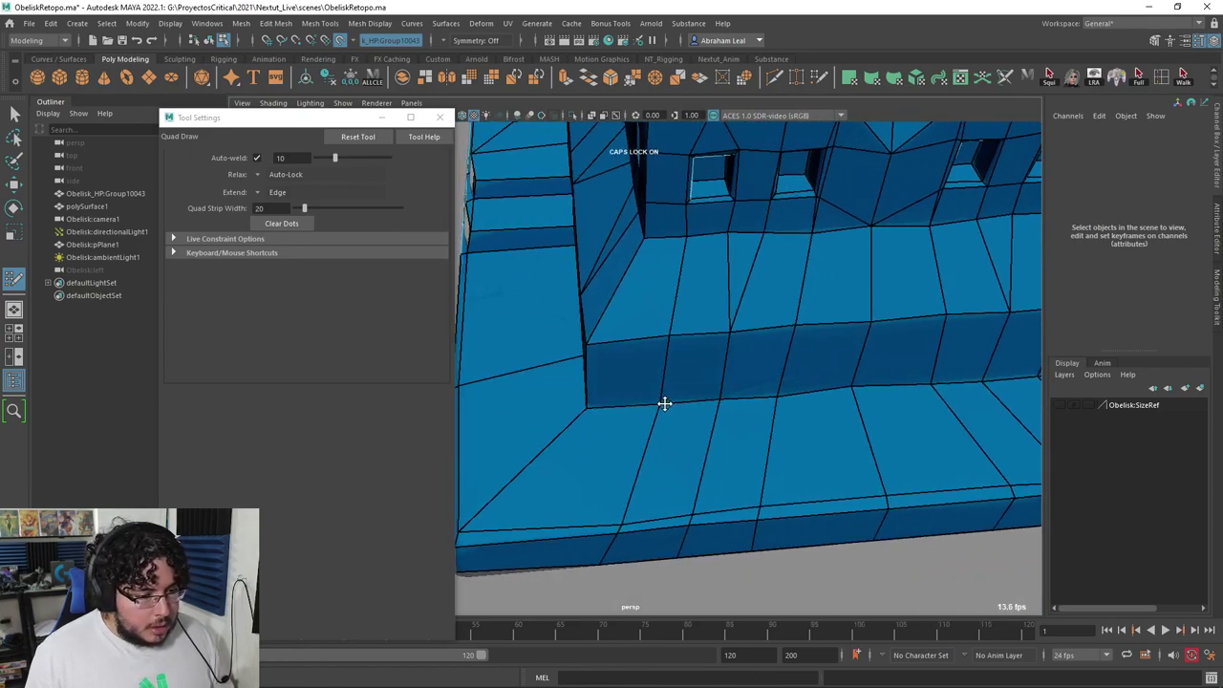
{"action": "left_click_drag", "start_coordinate": [779, 400], "coordinate": [678, 380], "text": "alt"}
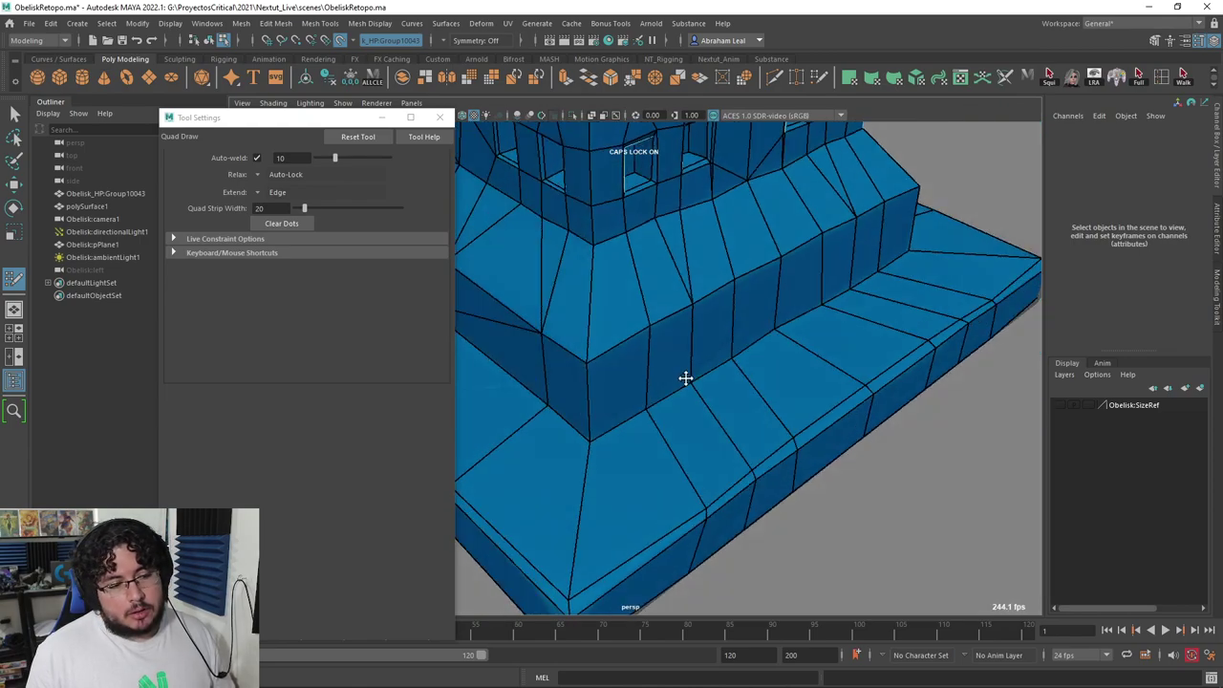
{"action": "right_click_drag", "start_coordinate": [678, 379], "coordinate": [535, 366], "text": "alt"}
{"action": "left_click_drag", "start_coordinate": [535, 366], "coordinate": [732, 338], "text": "alt"}
{"action": "right_click_drag", "start_coordinate": [732, 338], "coordinate": [802, 312], "text": "alt"}
{"action": "left_click_drag", "start_coordinate": [802, 312], "coordinate": [762, 328], "text": "alt"}
{"action": "right_click_drag", "start_coordinate": [762, 328], "coordinate": [595, 360], "text": "alt"}
{"action": "left_click_drag", "start_coordinate": [595, 360], "coordinate": [574, 360], "text": "alt"}
{"action": "right_click_drag", "start_coordinate": [574, 360], "coordinate": [572, 430], "text": "alt"}
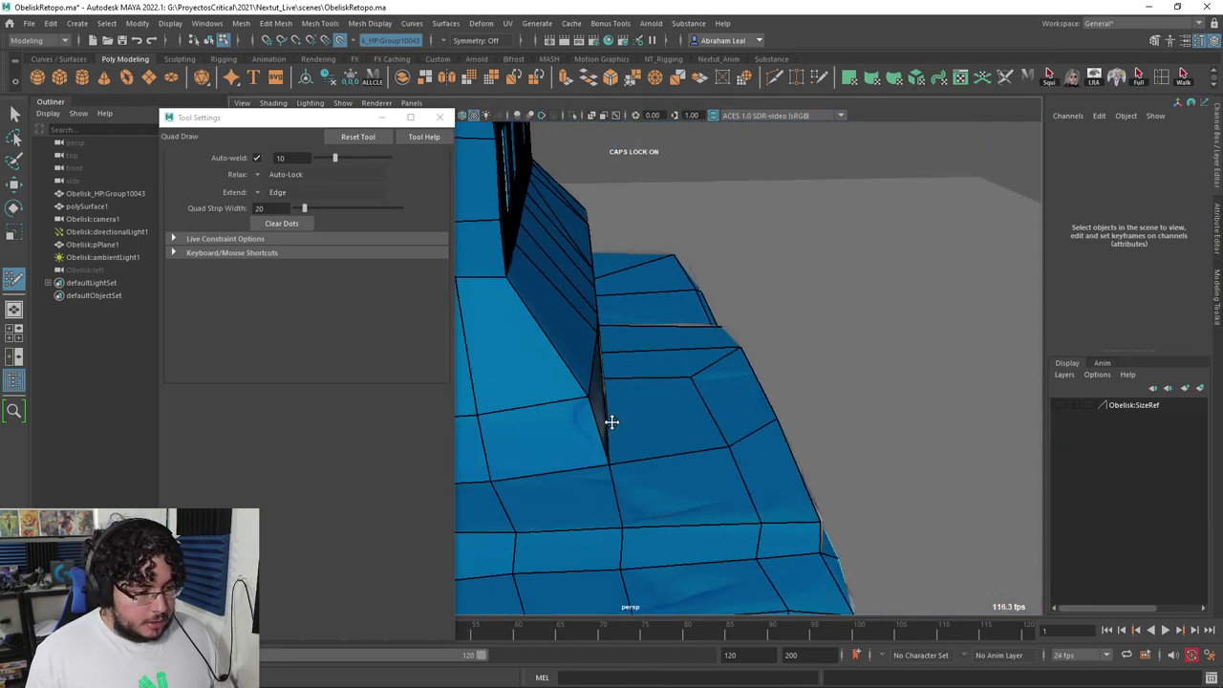
{"action": "middle_click_drag", "start_coordinate": [572, 430], "coordinate": [672, 383], "text": "alt"}
{"action": "left_click_drag", "start_coordinate": [672, 382], "coordinate": [626, 469], "text": "alt"}
{"action": "right_click_drag", "start_coordinate": [626, 468], "coordinate": [658, 383], "text": "alt"}
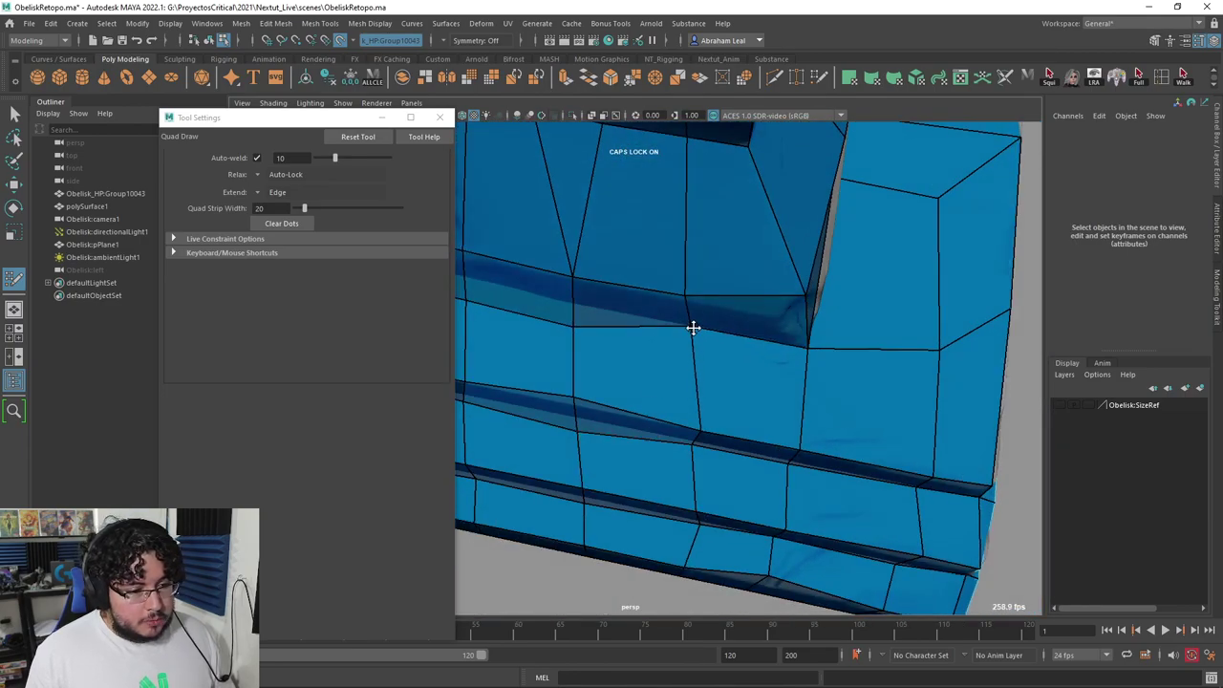
Step: Nudge a vertex slightly up toward the wall where the base's upper ledge meets the sloping block
{"action": "left_click_drag", "start_coordinate": [573, 306], "coordinate": [764, 354], "text": "alt"}
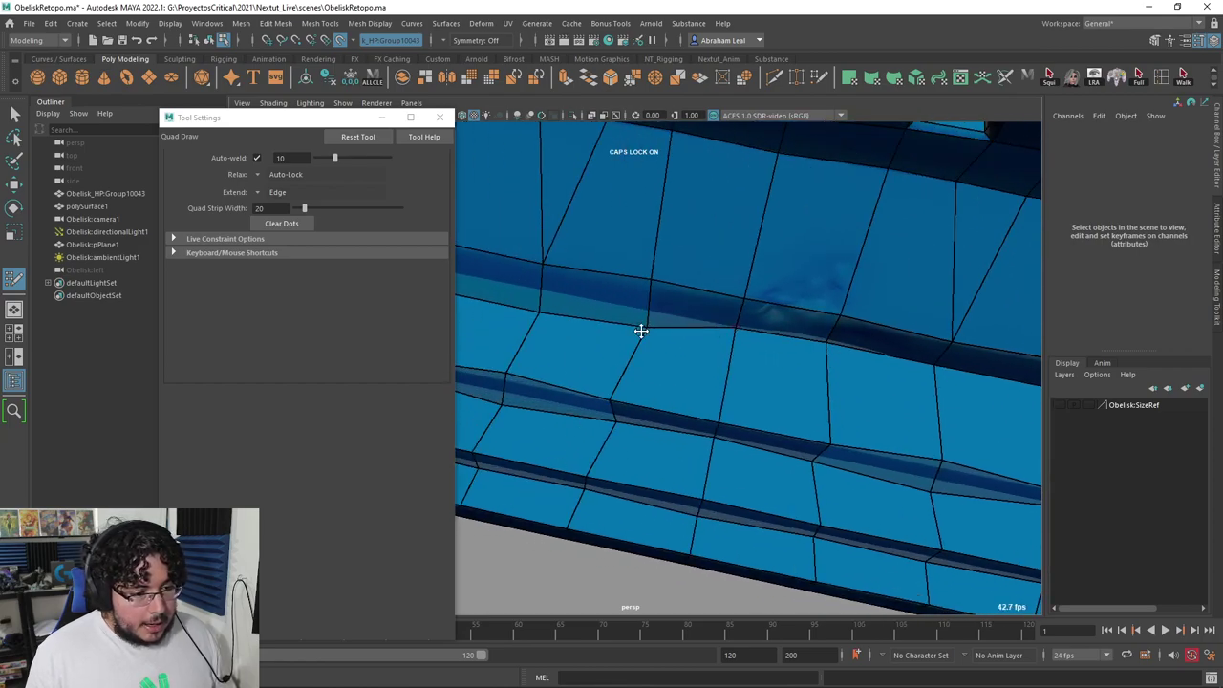
{"action": "left_click_drag", "start_coordinate": [641, 313], "coordinate": [642, 307]}
{"action": "left_click_drag", "start_coordinate": [588, 328], "coordinate": [641, 348], "text": "alt"}
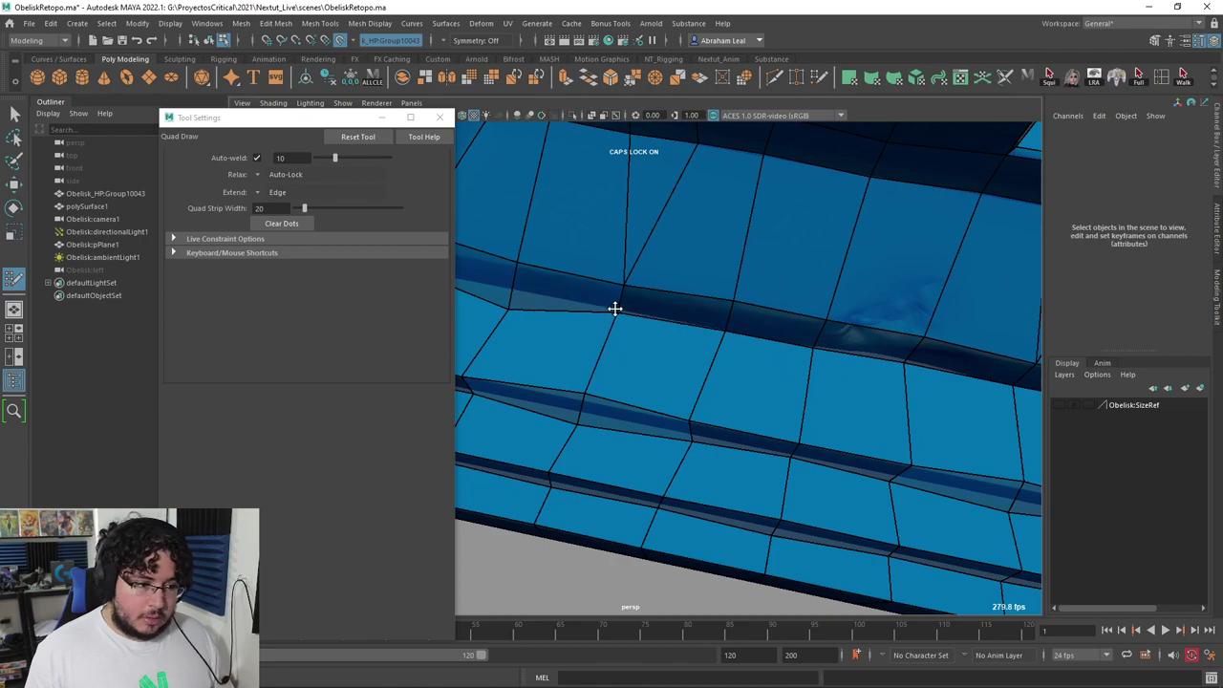
{"action": "left_click_drag", "start_coordinate": [573, 315], "coordinate": [658, 333], "text": "alt"}
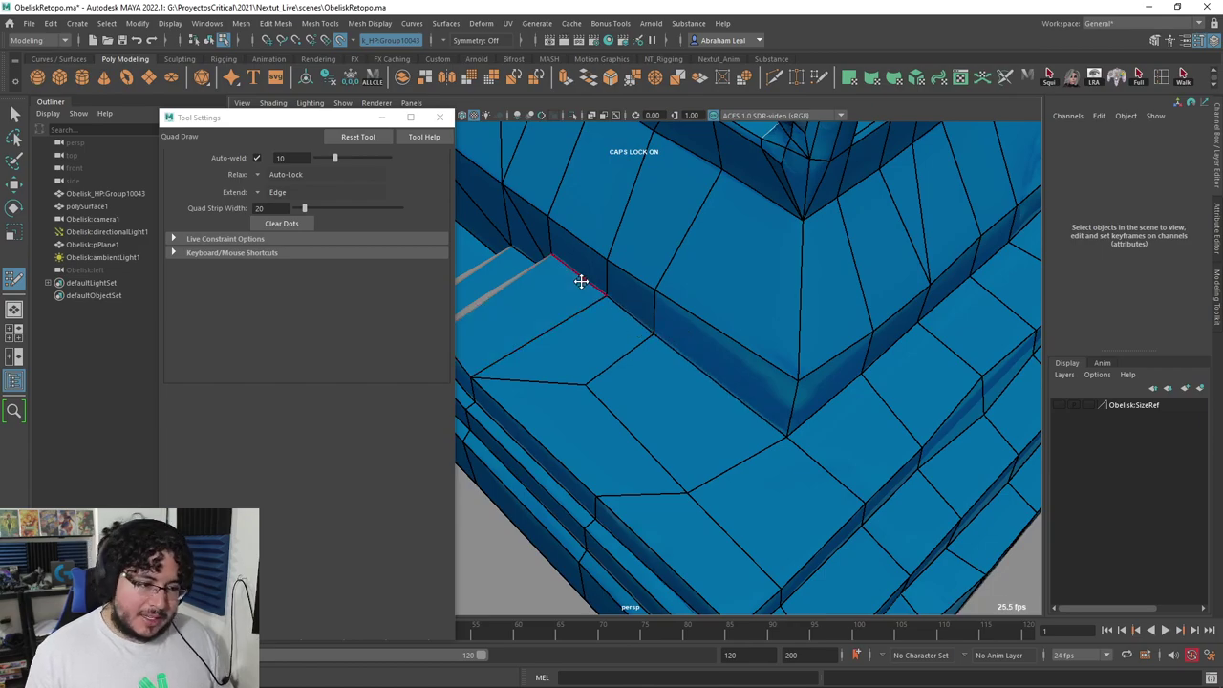
Step: Examine the corners of the stepped base and the rest of the obelisk for remaining holes in the mesh
{"action": "left_click_drag", "start_coordinate": [581, 281], "coordinate": [699, 300], "text": "alt"}
{"action": "right_click_drag", "start_coordinate": [698, 300], "coordinate": [659, 315], "text": "alt"}
{"action": "left_click_drag", "start_coordinate": [659, 316], "coordinate": [631, 311], "text": "alt"}
{"action": "right_click_drag", "start_coordinate": [631, 311], "coordinate": [751, 470], "text": "alt"}
{"action": "left_click_drag", "start_coordinate": [751, 469], "coordinate": [611, 388], "text": "alt"}
{"action": "middle_click_drag", "start_coordinate": [611, 388], "coordinate": [571, 391], "text": "alt"}
{"action": "left_click_drag", "start_coordinate": [570, 391], "coordinate": [506, 396], "text": "alt"}
{"action": "mouse_move", "coordinate": [664, 450]}
{"action": "left_mouse_down", "text": "alt"}
{"action": "mouse_move", "coordinate": [680, 408]}
{"action": "mouse_move", "coordinate": [656, 387]}
{"action": "left_mouse_up", "text": "alt"}
{"action": "right_click_drag", "start_coordinate": [656, 387], "coordinate": [583, 377], "text": "alt"}
{"action": "mouse_move", "coordinate": [669, 354]}
{"action": "left_mouse_down", "text": "alt"}
{"action": "mouse_move", "coordinate": [738, 380]}
{"action": "mouse_move", "coordinate": [734, 414]}
{"action": "left_mouse_up", "text": "alt"}
{"action": "right_click_drag", "start_coordinate": [734, 414], "coordinate": [708, 401], "text": "alt"}
{"action": "left_click_drag", "start_coordinate": [707, 402], "coordinate": [745, 359], "text": "alt"}
{"action": "right_click_drag", "start_coordinate": [745, 358], "coordinate": [783, 392], "text": "alt"}
{"action": "left_click_drag", "start_coordinate": [783, 392], "coordinate": [792, 410], "text": "alt"}
{"action": "right_click_drag", "start_coordinate": [791, 410], "coordinate": [636, 420], "text": "alt"}
{"action": "left_click_drag", "start_coordinate": [636, 421], "coordinate": [691, 426], "text": "alt"}
Step: Leave Quad Draw, select the low-poly mesh polySurface1 and isolate it in the viewport
{"action": "key", "text": "q"}
{"action": "left_click", "coordinate": [790, 220]}
{"action": "left_click", "coordinate": [726, 287]}
{"action": "left_click", "coordinate": [873, 460]}
{"action": "key", "text": "Delete"}
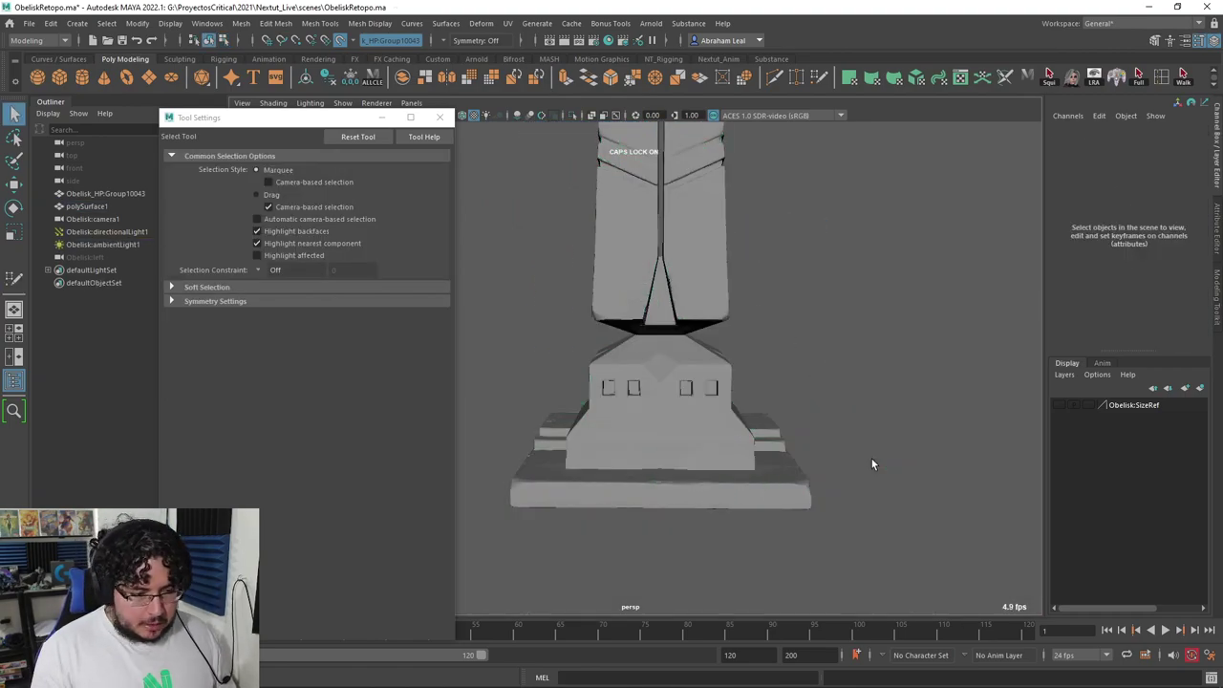
{"action": "right_click_drag", "start_coordinate": [872, 460], "coordinate": [819, 402], "text": "alt"}
{"action": "left_click_drag", "start_coordinate": [612, 292], "coordinate": [650, 321], "text": "alt"}
{"action": "right_click_drag", "start_coordinate": [650, 322], "coordinate": [667, 287], "text": "alt"}
{"action": "left_click", "coordinate": [664, 283]}
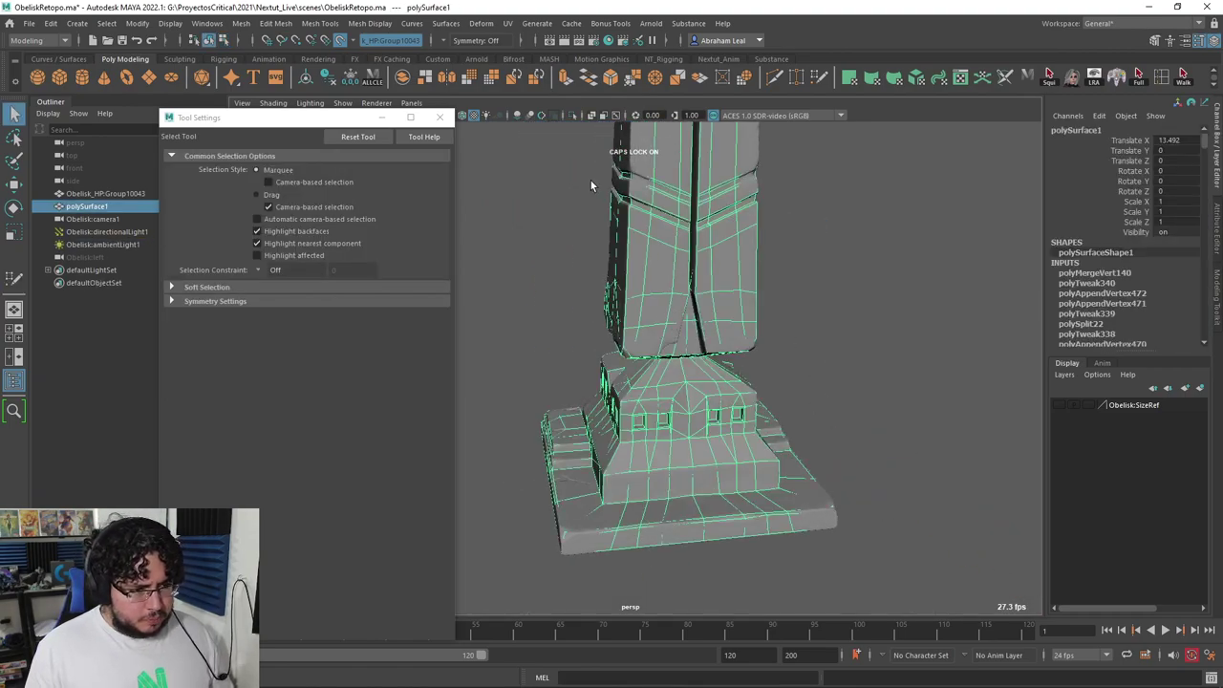
{"action": "left_click", "coordinate": [573, 114]}
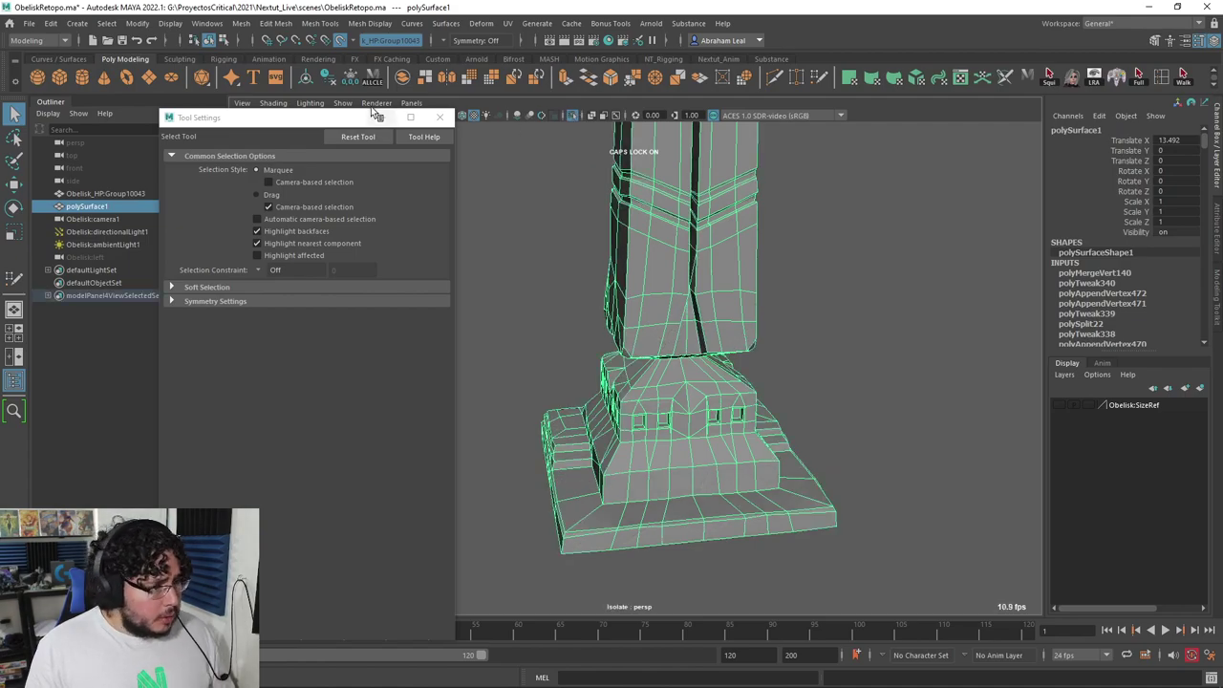
Step: Delete the low-poly mesh's construction history and release the high-poly obelisk as the live surface
{"action": "left_click", "coordinate": [331, 79]}
{"action": "left_click_drag", "start_coordinate": [747, 320], "coordinate": [680, 264], "text": "alt"}
{"action": "right_click_drag", "start_coordinate": [680, 264], "coordinate": [673, 271], "text": "alt"}
{"action": "middle_click_drag", "start_coordinate": [673, 272], "coordinate": [699, 348], "text": "alt"}
{"action": "left_click", "coordinate": [341, 41]}
{"action": "right_click_drag", "start_coordinate": [712, 267], "coordinate": [678, 342], "text": "alt"}
{"action": "left_click", "coordinate": [852, 324]}
{"action": "left_click_drag", "start_coordinate": [678, 341], "coordinate": [703, 345], "text": "alt"}
{"action": "middle_click_drag", "start_coordinate": [704, 346], "coordinate": [668, 290], "text": "alt"}
{"action": "right_click_drag", "start_coordinate": [669, 290], "coordinate": [723, 302], "text": "alt"}
{"action": "left_click_drag", "start_coordinate": [723, 303], "coordinate": [827, 334], "text": "alt"}
{"action": "right_click_drag", "start_coordinate": [828, 335], "coordinate": [701, 357], "text": "alt"}
{"action": "left_click", "coordinate": [712, 352]}
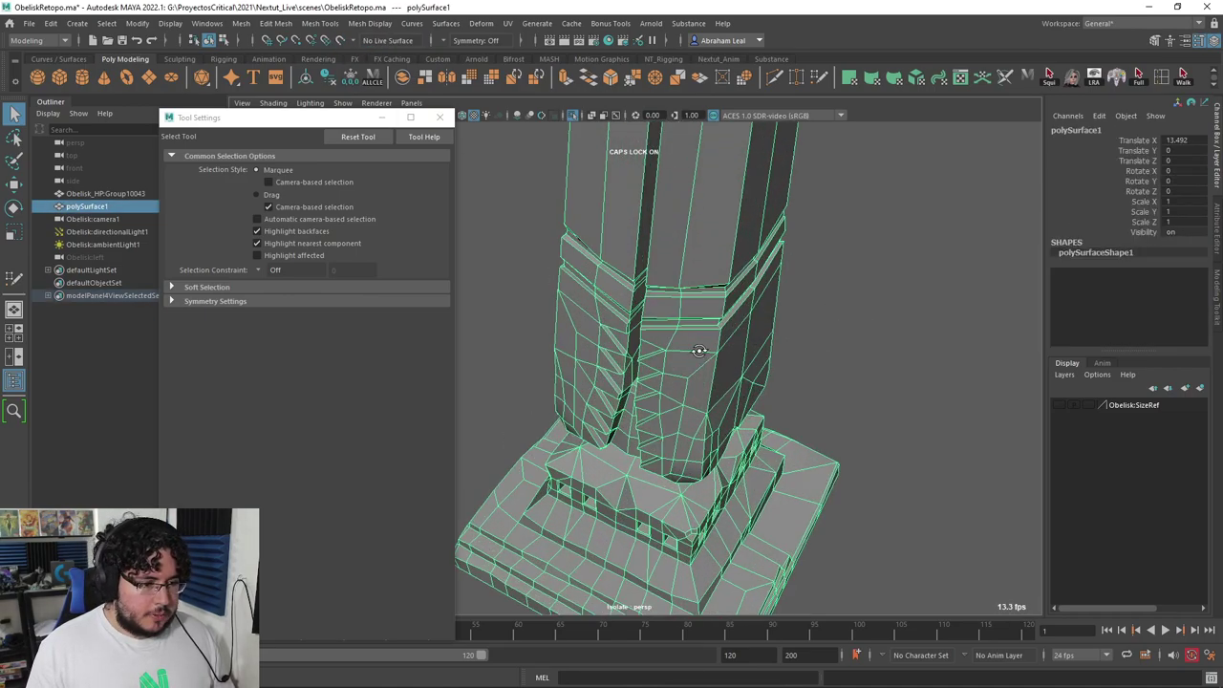
{"action": "left_click_drag", "start_coordinate": [701, 358], "coordinate": [695, 334], "text": "alt"}
{"action": "right_click_drag", "start_coordinate": [696, 335], "coordinate": [666, 332], "text": "alt"}
Step: Apply Soften Edge to the whole low-poly obelisk mesh
{"action": "left_click", "coordinate": [363, 29]}
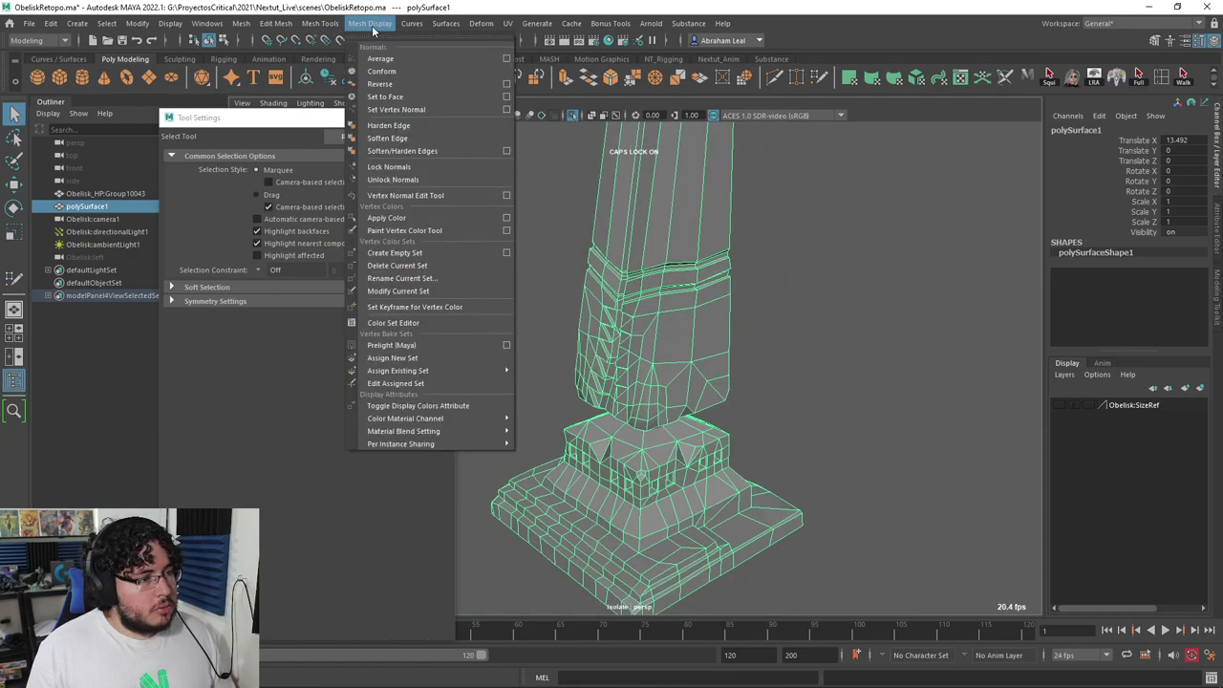
{"action": "left_click", "coordinate": [387, 137]}
{"action": "left_click", "coordinate": [464, 198]}
{"action": "left_click_drag", "start_coordinate": [708, 267], "coordinate": [695, 347], "text": "alt"}
{"action": "left_click", "coordinate": [709, 296]}
Step: Try to harden selected long vertical edges along the obelisk's shaft
{"action": "right_click_drag", "start_coordinate": [693, 337], "coordinate": [687, 289]}
{"action": "left_click", "coordinate": [675, 276]}
{"action": "left_click_drag", "start_coordinate": [709, 349], "coordinate": [736, 390], "text": "alt"}
{"action": "left_click_drag", "start_coordinate": [688, 345], "coordinate": [538, 375], "text": "alt"}
{"action": "left_click_drag", "start_coordinate": [569, 326], "coordinate": [631, 373], "text": "alt"}
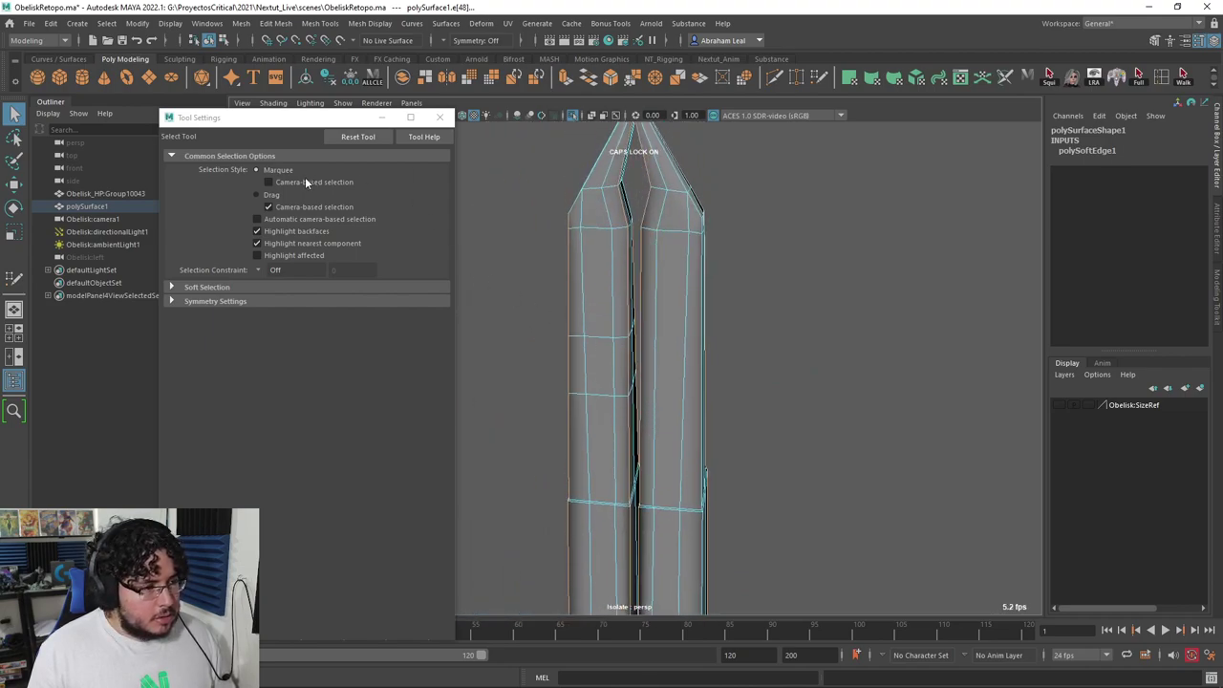
{"action": "left_click", "coordinate": [369, 23]}
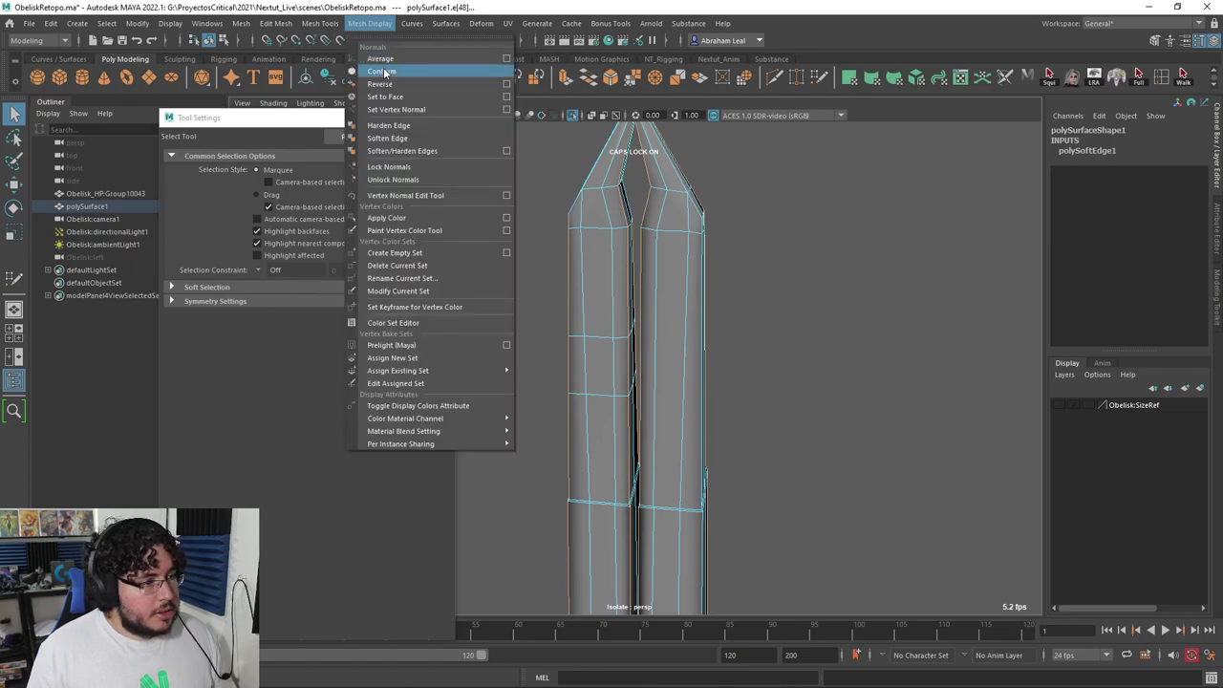
{"action": "left_click", "coordinate": [407, 128]}
{"action": "left_click_drag", "start_coordinate": [519, 207], "coordinate": [581, 306], "text": "alt"}
{"action": "scroll", "coordinate": [574, 303], "scroll_direction": "up", "scroll_amount": 4}
Step: Select the sloping edges on the obelisk's pointed tip
{"action": "left_click", "coordinate": [564, 299]}
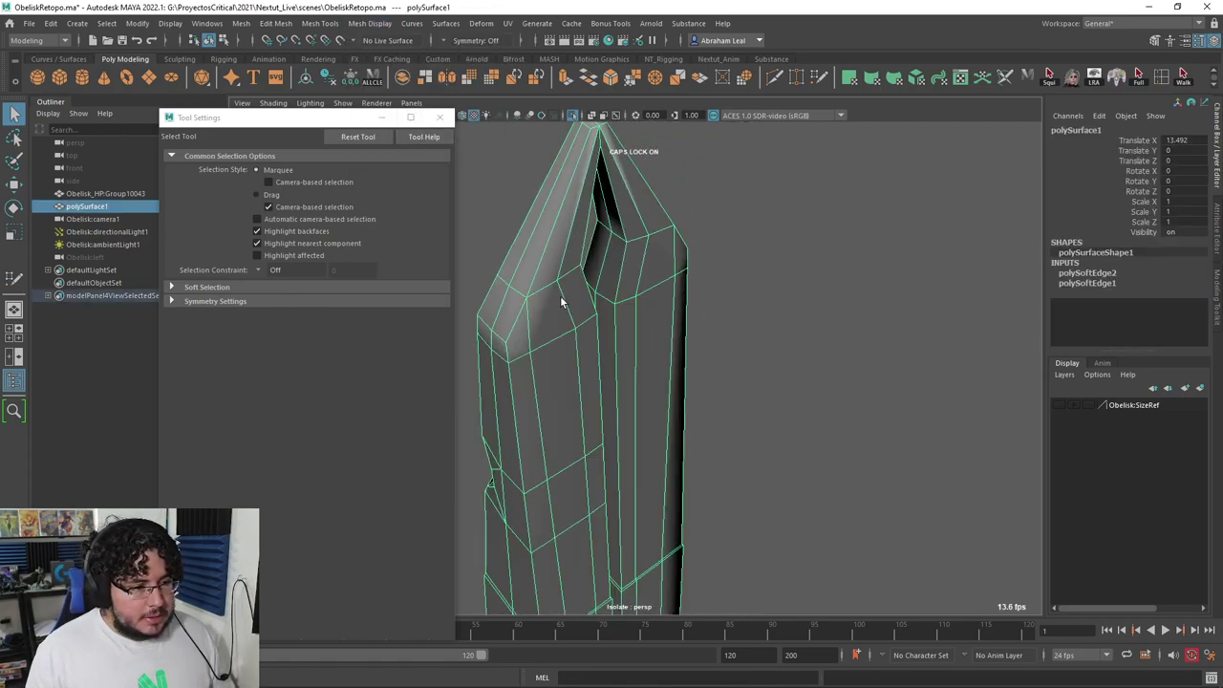
{"action": "right_click_drag", "start_coordinate": [564, 299], "coordinate": [551, 248]}
{"action": "left_click", "coordinate": [547, 245]}
{"action": "left_click_drag", "start_coordinate": [547, 245], "coordinate": [616, 254], "text": "alt"}
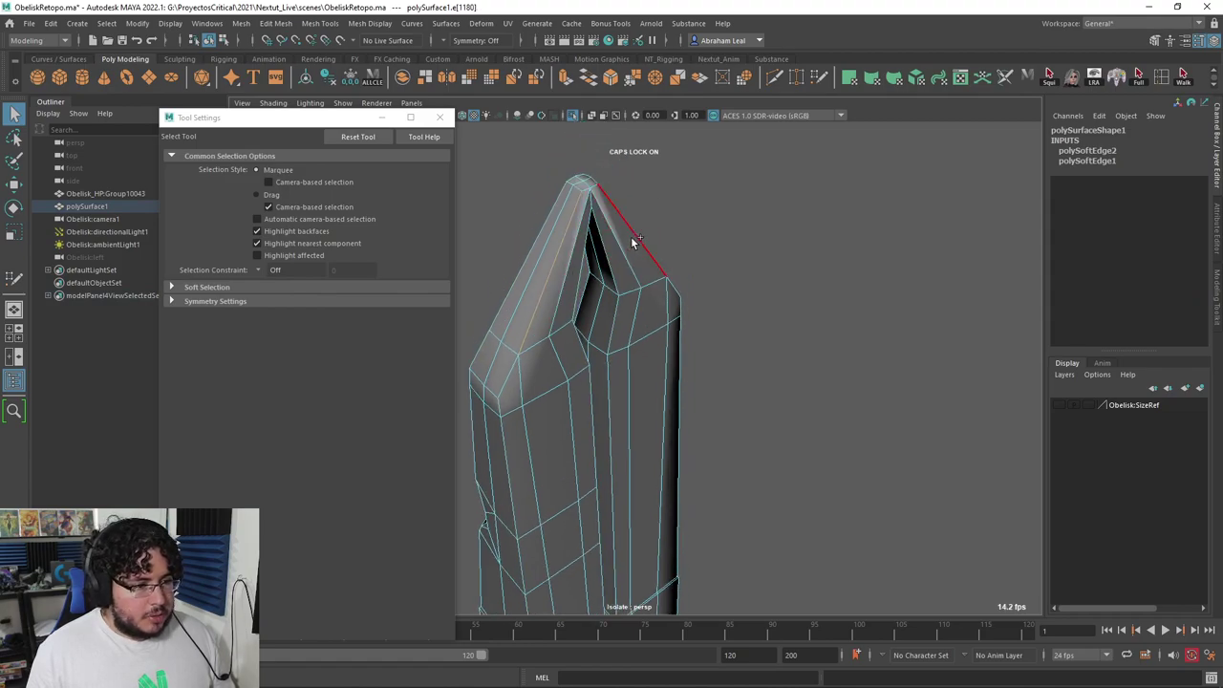
{"action": "middle_click_drag", "start_coordinate": [493, 133], "coordinate": [527, 202], "text": "alt"}
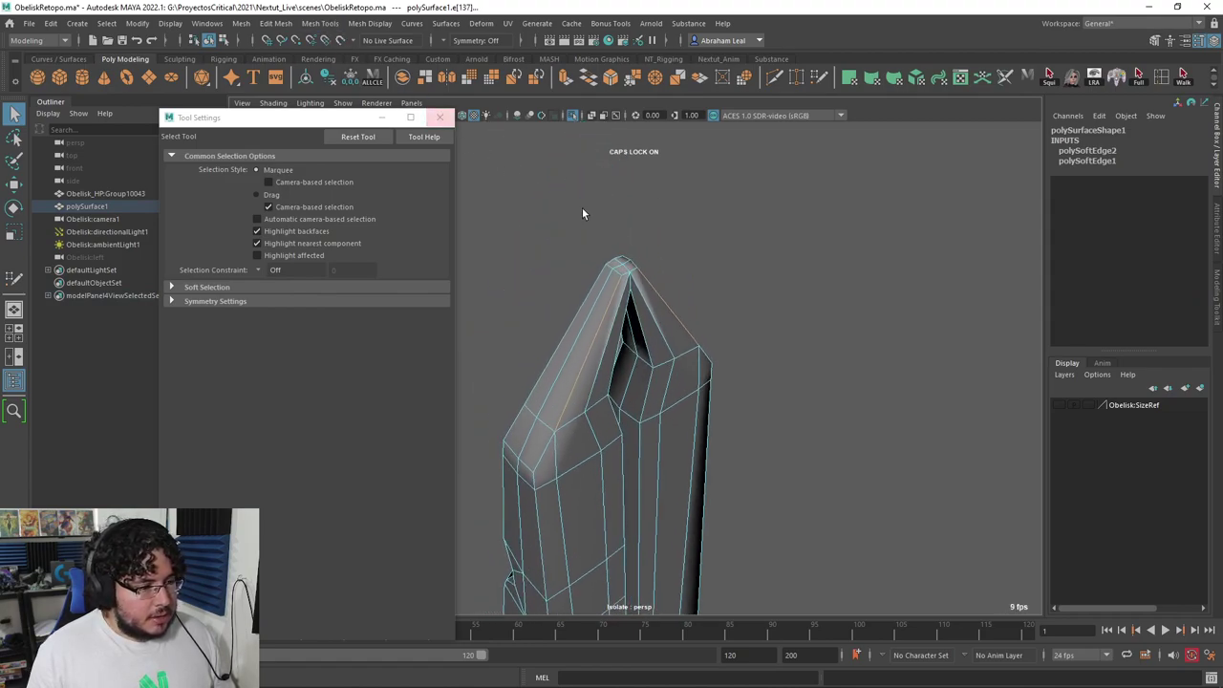
Step: Undo the edge selections, the edge hardening and the Soften Edge operation on the mesh
{"action": "key", "text": "ctrl+z"}
{"action": "key", "text": "ctrl+z"}
{"action": "key", "text": "ctrl+z"}
{"action": "key", "text": "ctrl+z"}
{"action": "key", "text": "ctrl+z"}
{"action": "key", "text": "ctrl+z"}
{"action": "key", "text": "ctrl+z"}
{"action": "key", "text": "ctrl+z"}
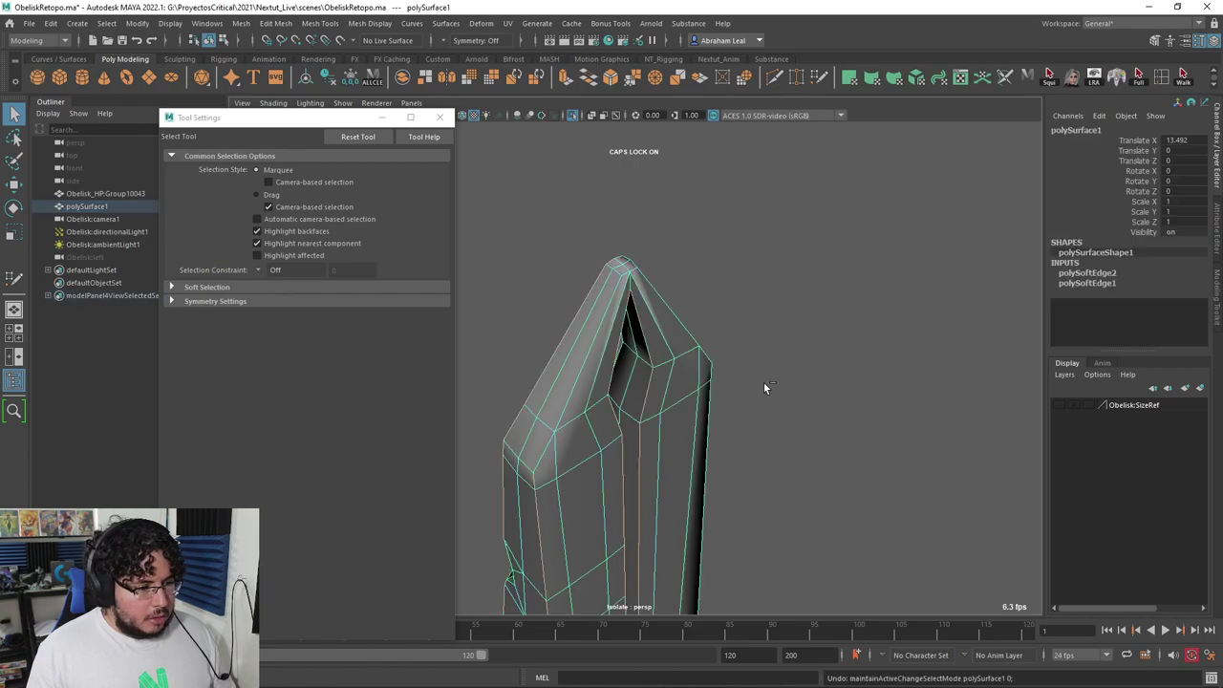
{"action": "key", "text": "ctrl+z"}
{"action": "key", "text": "ctrl+z"}
{"action": "key", "text": "ctrl+z"}
{"action": "key", "text": "ctrl+z"}
{"action": "key", "text": "ctrl+z"}
{"action": "key", "text": "ctrl+z"}
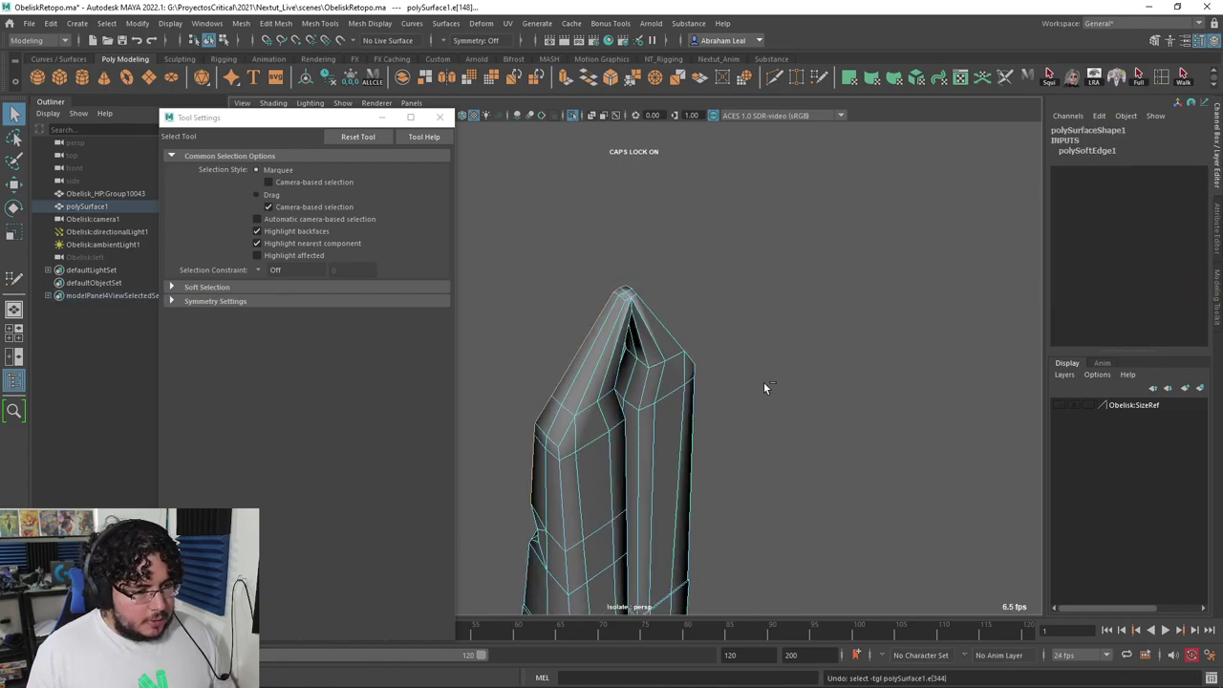
{"action": "key", "text": "ctrl+z"}
{"action": "key", "text": "ctrl+z"}
{"action": "key", "text": "ctrl+z"}
{"action": "key", "text": "ctrl+z"}
{"action": "key", "text": "ctrl+z"}
{"action": "key", "text": "ctrl+z"}
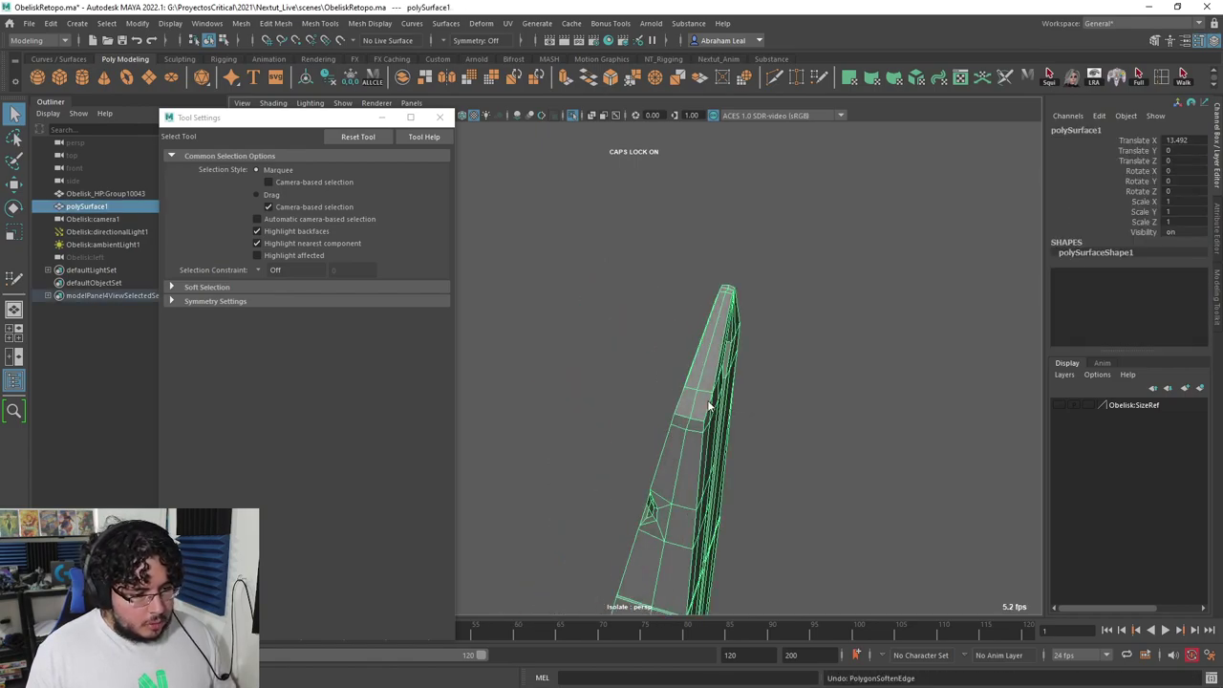
Step: Deselect the mesh and examine the faceted shading of the shaft and base
{"action": "left_click", "coordinate": [828, 459]}
{"action": "scroll", "coordinate": [828, 459], "scroll_direction": "down", "scroll_amount": 4}
{"action": "middle_click_drag", "start_coordinate": [832, 458], "coordinate": [767, 444], "text": "alt"}
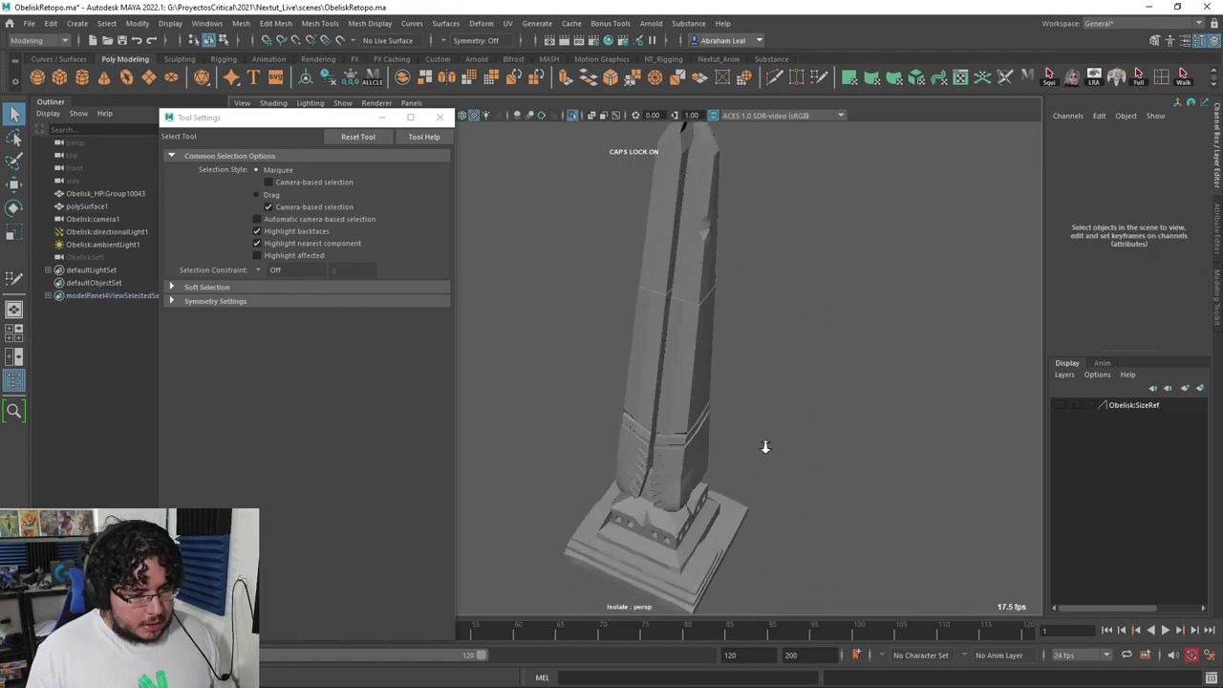
{"action": "scroll", "coordinate": [631, 420], "scroll_direction": "up", "scroll_amount": 5}
{"action": "middle_click_drag", "start_coordinate": [628, 416], "coordinate": [721, 278], "text": "alt"}
{"action": "left_click_drag", "start_coordinate": [720, 278], "coordinate": [715, 371], "text": "alt"}
{"action": "middle_click_drag", "start_coordinate": [714, 371], "coordinate": [569, 430], "text": "alt"}
{"action": "left_click_drag", "start_coordinate": [668, 435], "coordinate": [761, 426], "text": "alt"}
{"action": "scroll", "coordinate": [666, 378], "scroll_direction": "up", "scroll_amount": 4}
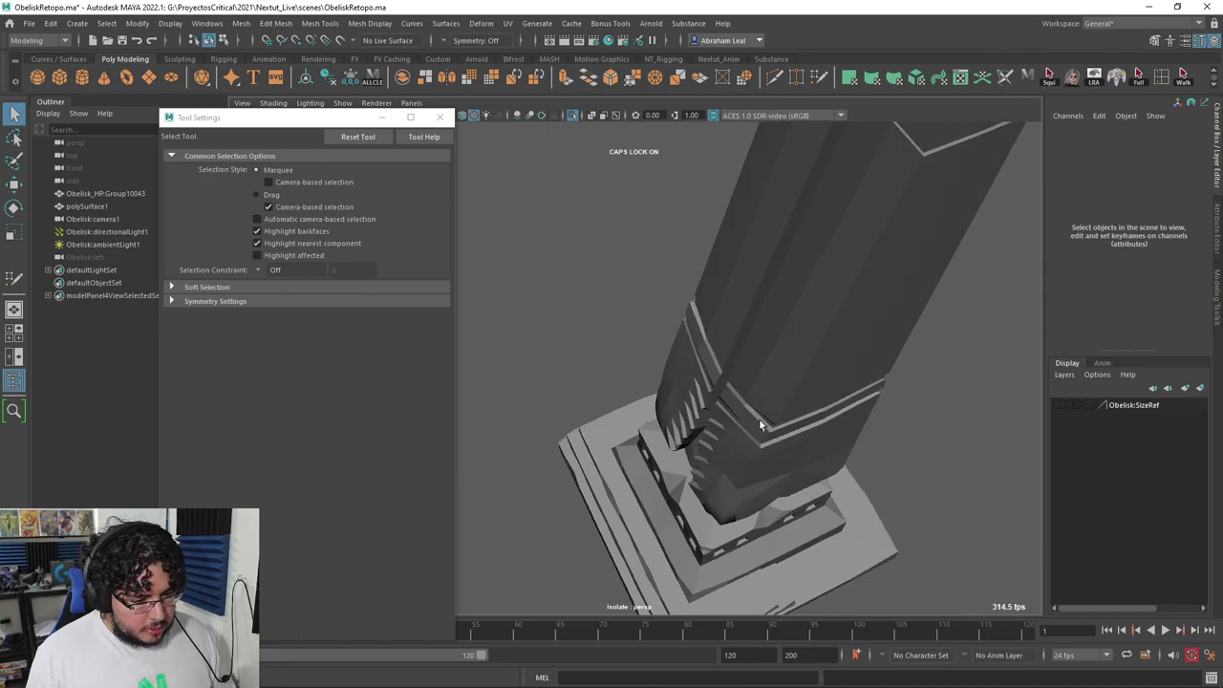
{"action": "middle_click_drag", "start_coordinate": [761, 426], "coordinate": [643, 438], "text": "alt"}
Step: Apply Soften Edge to the whole polySurface1 mesh and check its smoothed shading
{"action": "left_click", "coordinate": [692, 422]}
{"action": "left_click", "coordinate": [358, 29]}
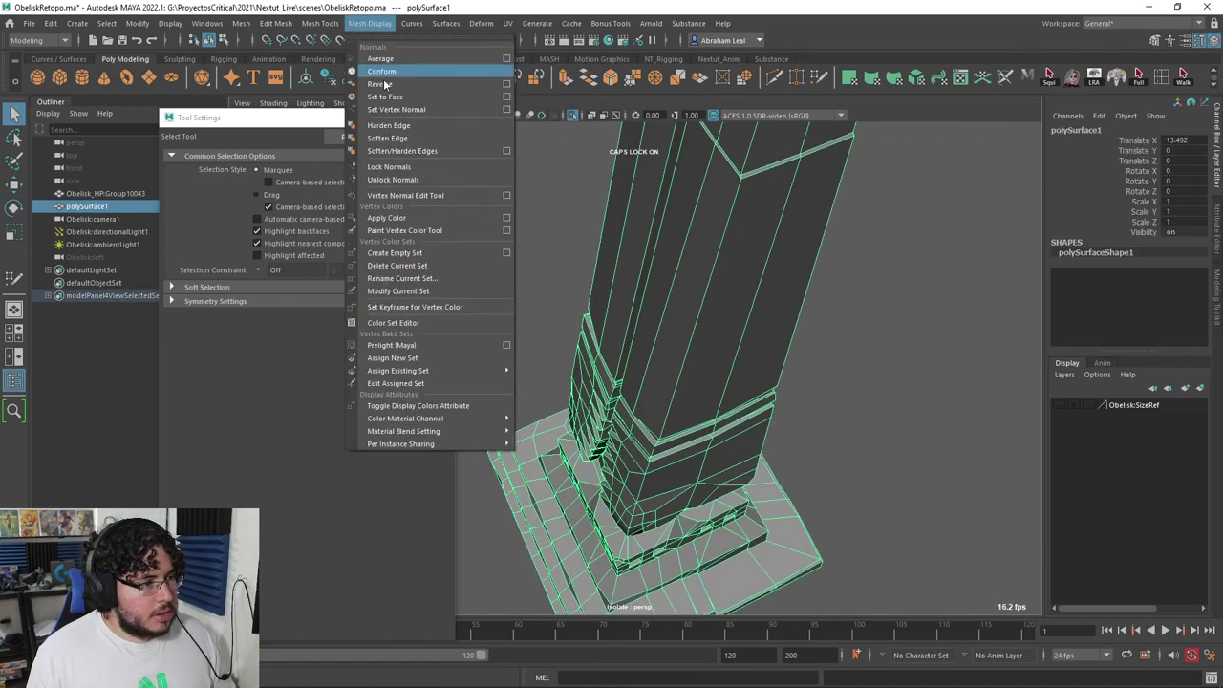
{"action": "left_click", "coordinate": [401, 137]}
{"action": "left_click", "coordinate": [573, 195]}
{"action": "left_click_drag", "start_coordinate": [587, 216], "coordinate": [692, 160], "text": "alt"}
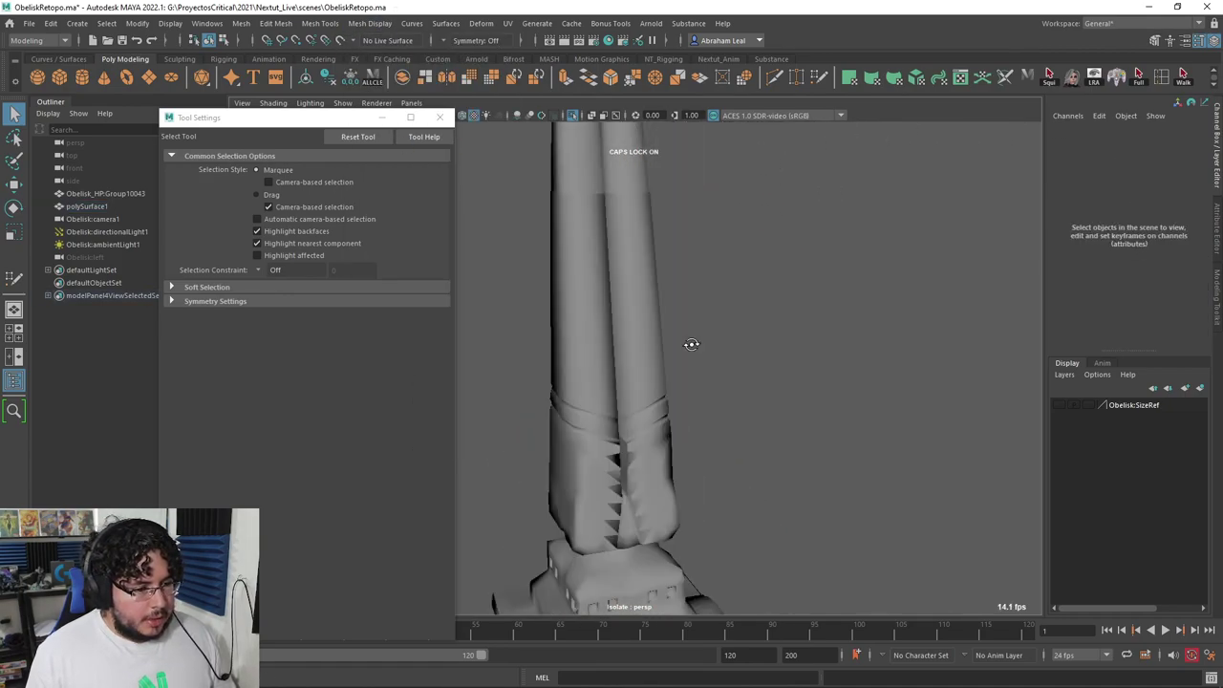
{"action": "right_click_drag", "start_coordinate": [685, 347], "coordinate": [633, 347], "text": "alt"}
{"action": "left_click_drag", "start_coordinate": [612, 287], "coordinate": [639, 306], "text": "alt"}
{"action": "right_click_drag", "start_coordinate": [639, 306], "coordinate": [778, 387], "text": "alt"}
{"action": "left_click_drag", "start_coordinate": [778, 387], "coordinate": [726, 377], "text": "alt"}
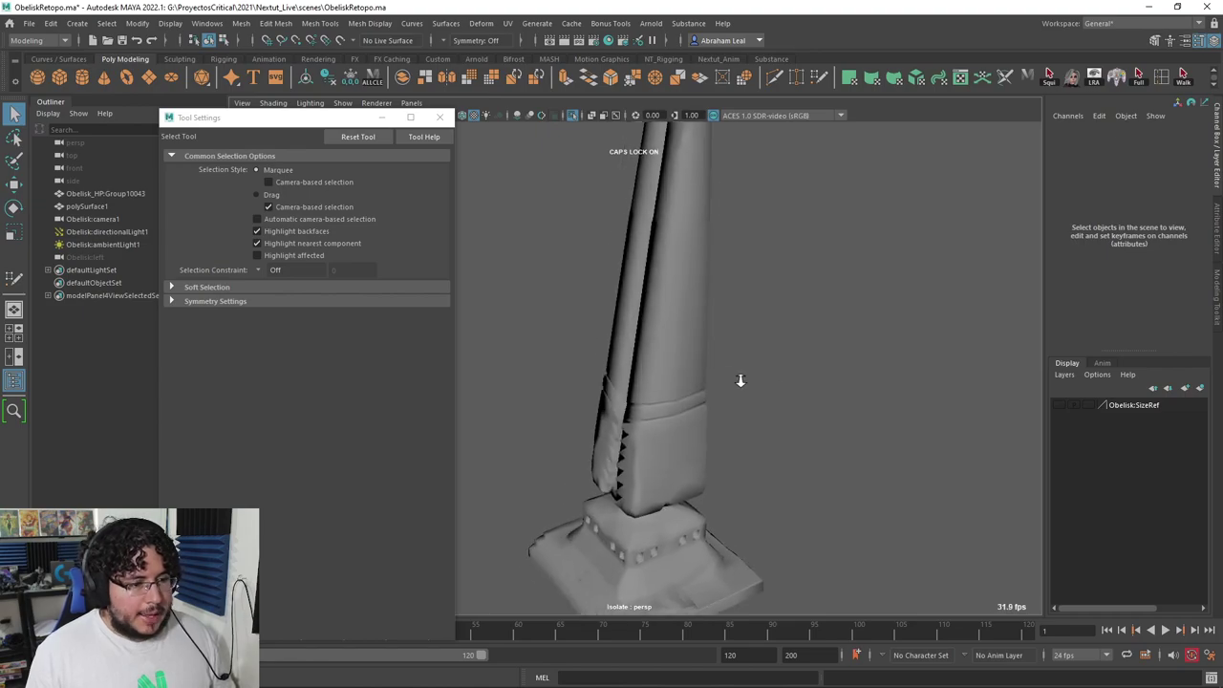
{"action": "right_click_drag", "start_coordinate": [727, 377], "coordinate": [755, 382], "text": "alt"}
Step: Project planar UVs onto the obelisk mesh from the Camera, with Keep image width/height ratio enabled, and check its UV points
{"action": "left_click", "coordinate": [673, 277]}
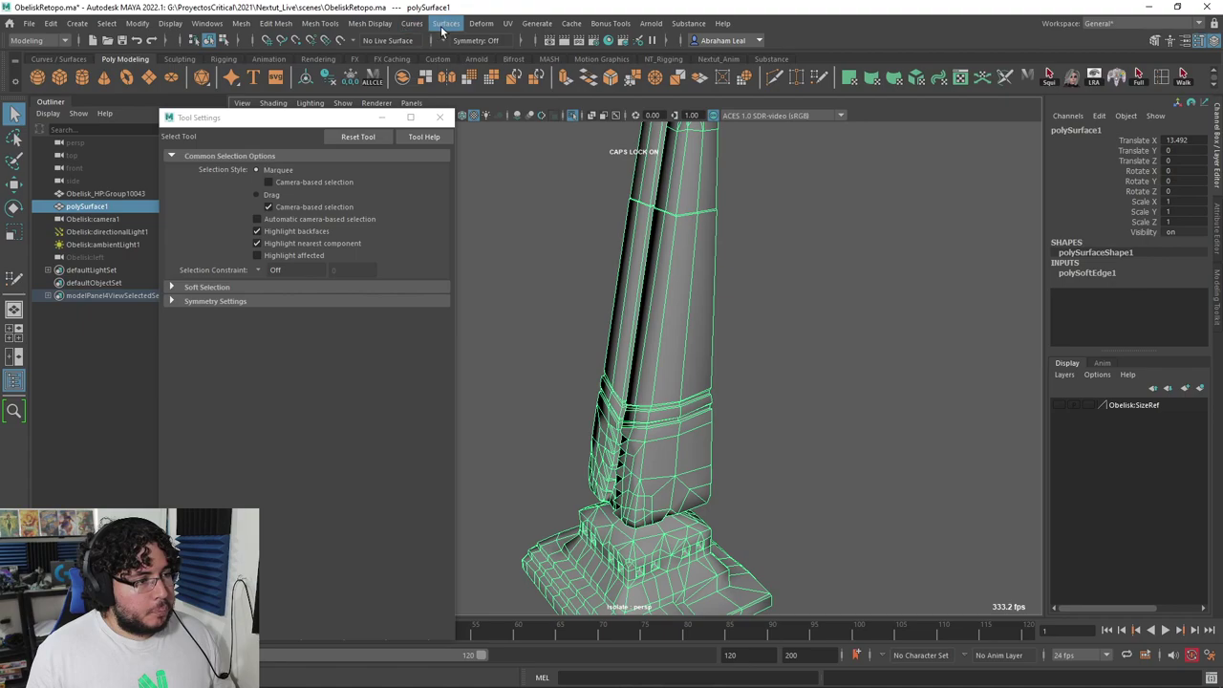
{"action": "left_click", "coordinate": [507, 24]}
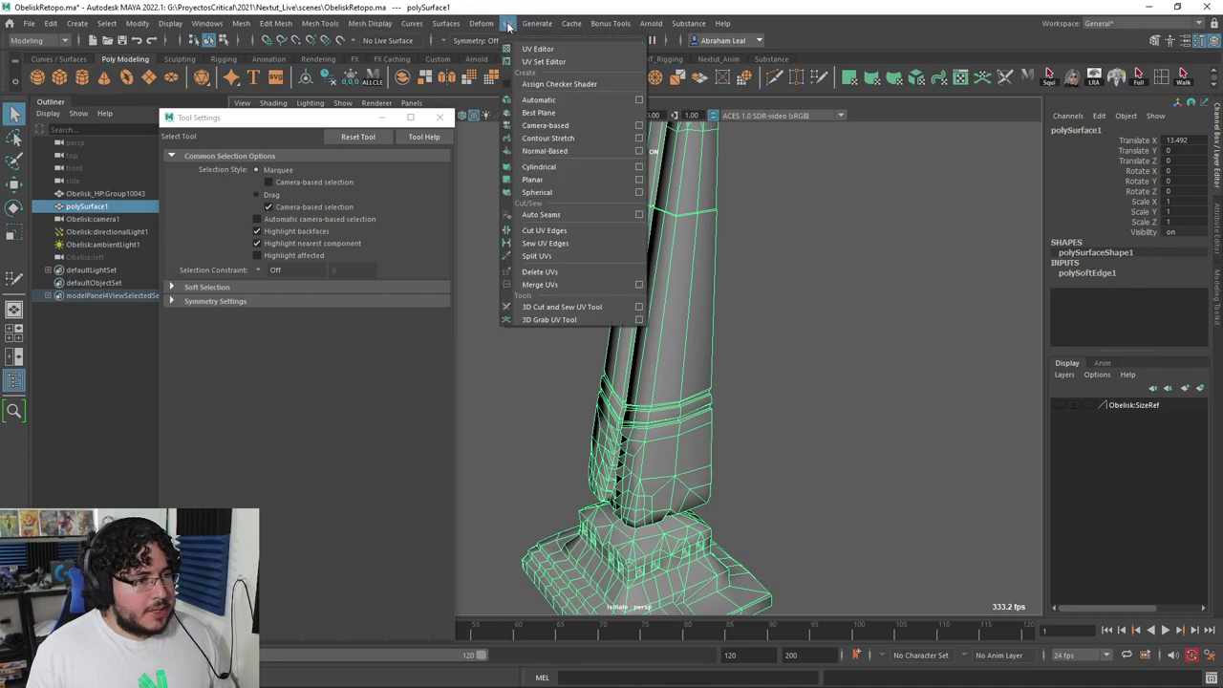
{"action": "left_click", "coordinate": [639, 181]}
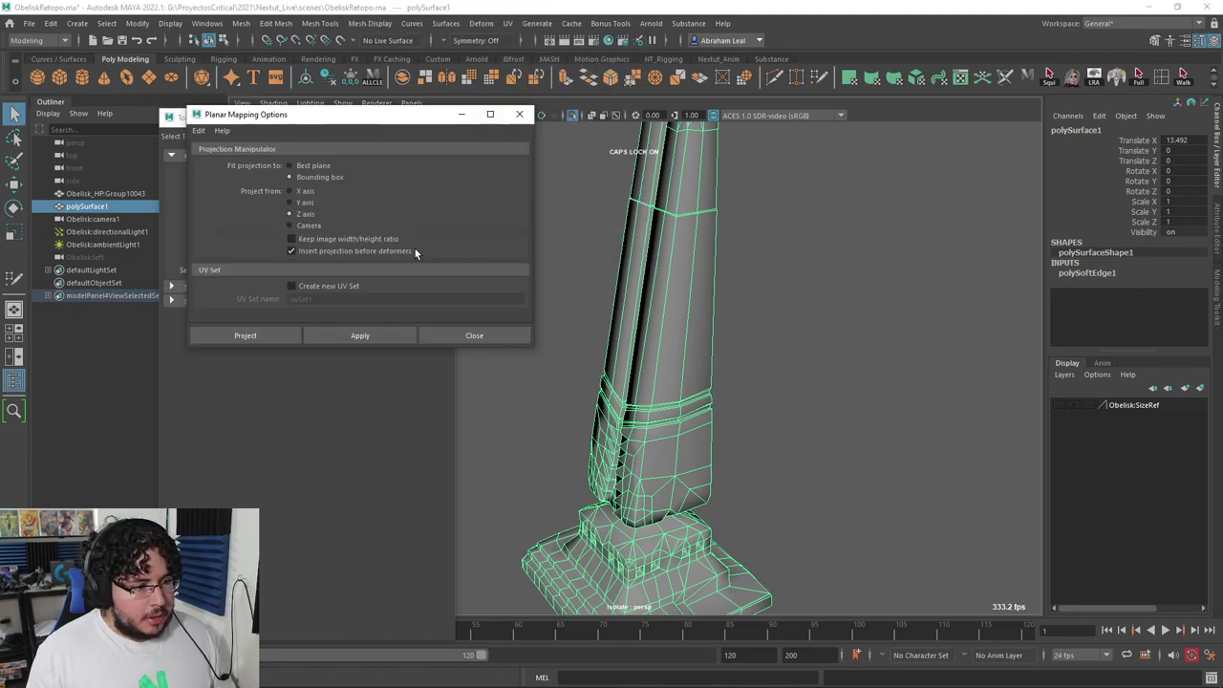
{"action": "left_click", "coordinate": [370, 333]}
{"action": "scroll", "coordinate": [670, 246], "scroll_direction": "down", "scroll_amount": 4}
{"action": "right_click_drag", "start_coordinate": [675, 240], "coordinate": [751, 220]}
{"action": "left_click", "coordinate": [669, 246]}
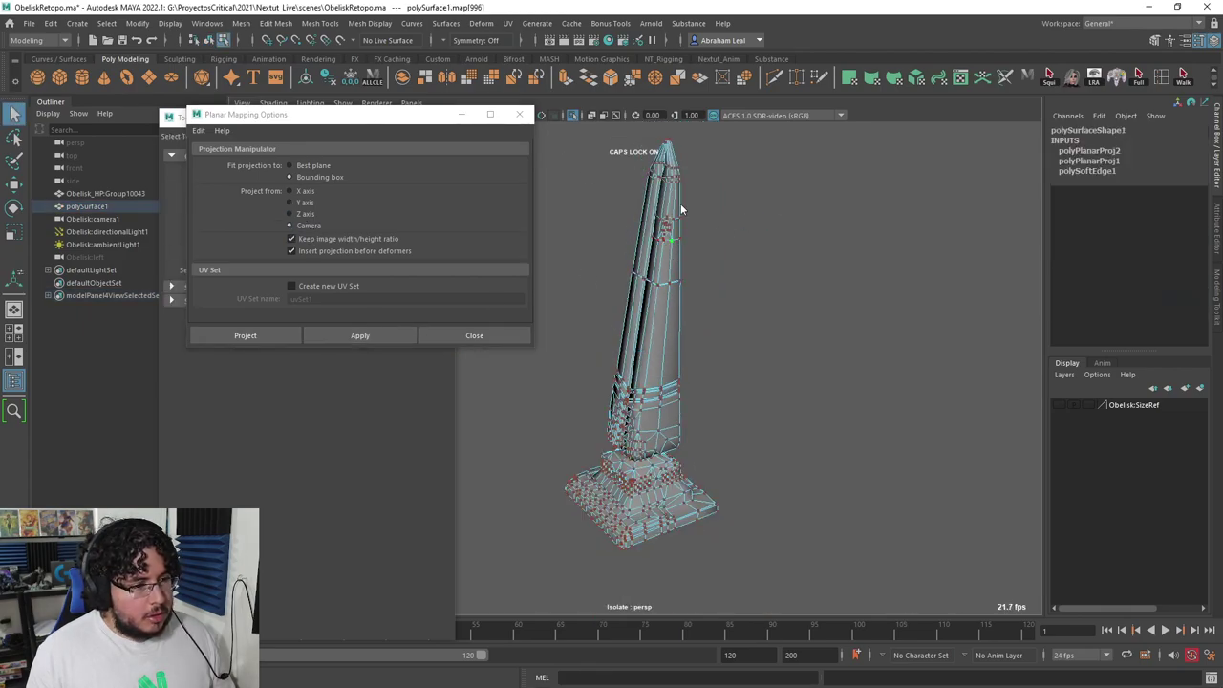
{"action": "right_click_drag", "start_coordinate": [680, 206], "coordinate": [707, 184]}
{"action": "left_click", "coordinate": [702, 191]}
{"action": "left_click", "coordinate": [667, 207]}
{"action": "left_click", "coordinate": [519, 114]}
Step: Activate the 3D Cut and Sew UV Tool on the obelisk and examine the open underside of its base
{"action": "left_click", "coordinate": [508, 24]}
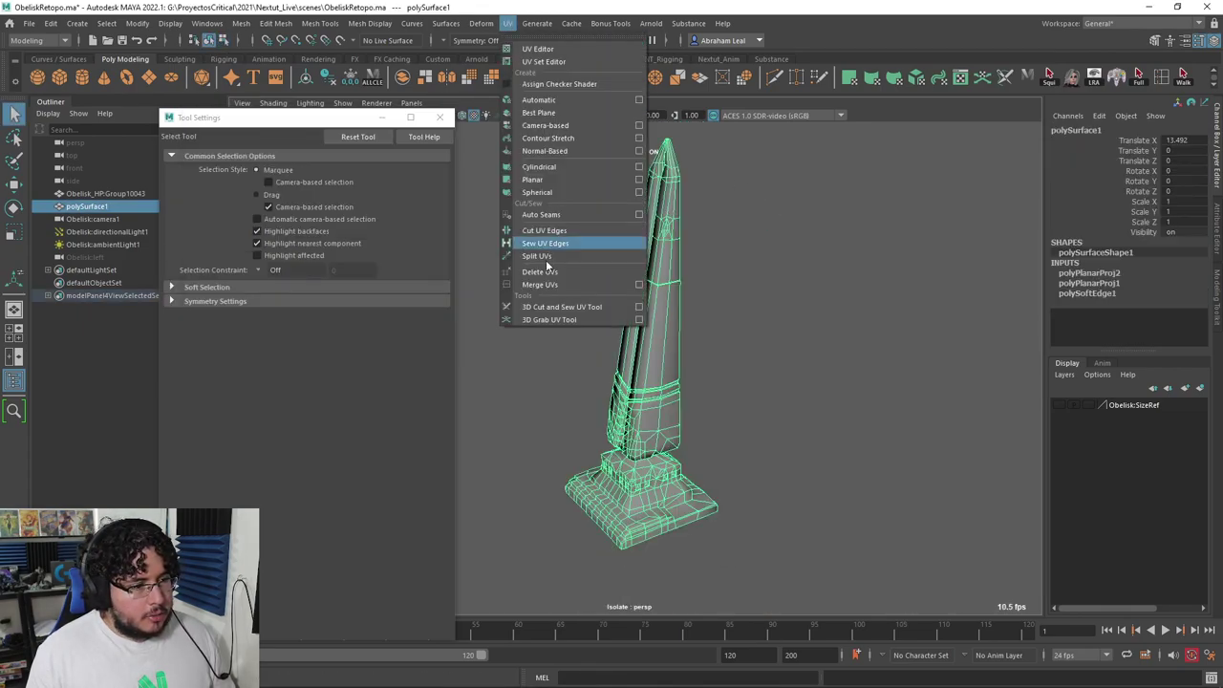
{"action": "left_click", "coordinate": [557, 313]}
{"action": "middle_click_drag", "start_coordinate": [683, 450], "coordinate": [724, 332], "text": "alt"}
{"action": "scroll", "coordinate": [723, 331], "scroll_direction": "up", "scroll_amount": 4}
{"action": "mouse_move", "coordinate": [724, 332]}
{"action": "left_mouse_down", "text": "alt"}
{"action": "mouse_move", "coordinate": [724, 296]}
{"action": "mouse_move", "coordinate": [723, 350]}
{"action": "left_mouse_up", "text": "alt"}
{"action": "scroll", "coordinate": [722, 345], "scroll_direction": "up", "scroll_amount": 3}
{"action": "middle_click_drag", "start_coordinate": [630, 329], "coordinate": [716, 322], "text": "alt"}
{"action": "left_click_drag", "start_coordinate": [716, 322], "coordinate": [636, 312], "text": "alt"}
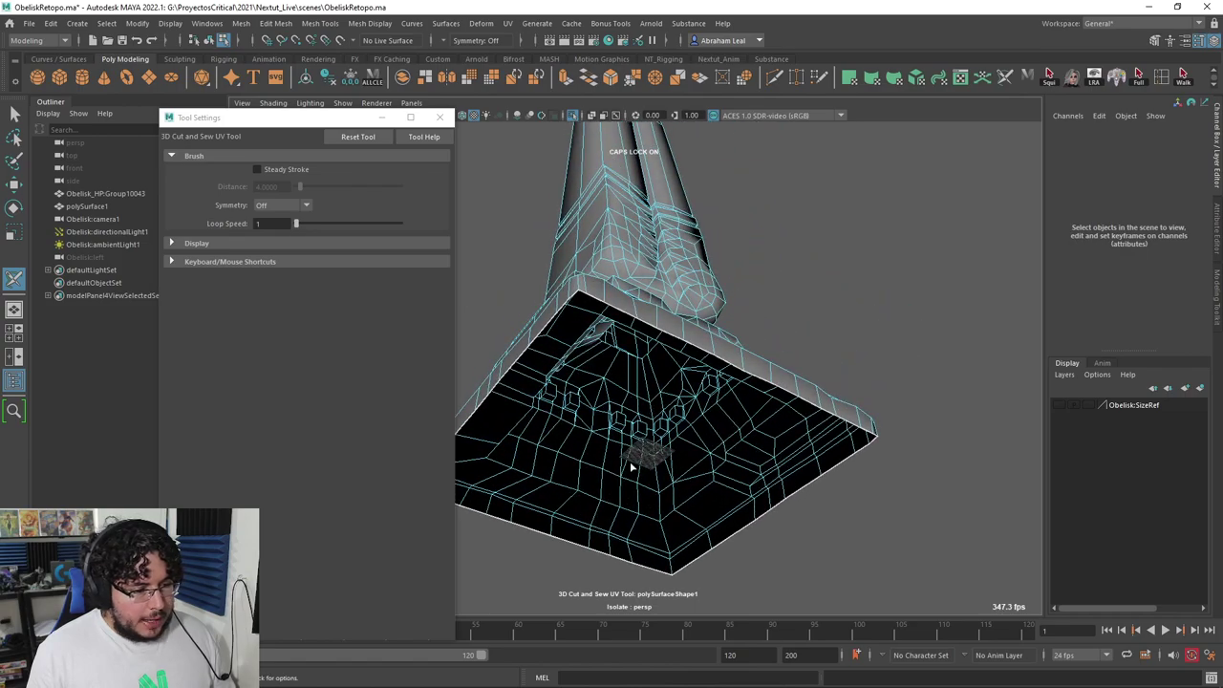
{"action": "left_click_drag", "start_coordinate": [674, 408], "coordinate": [633, 453], "text": "alt"}
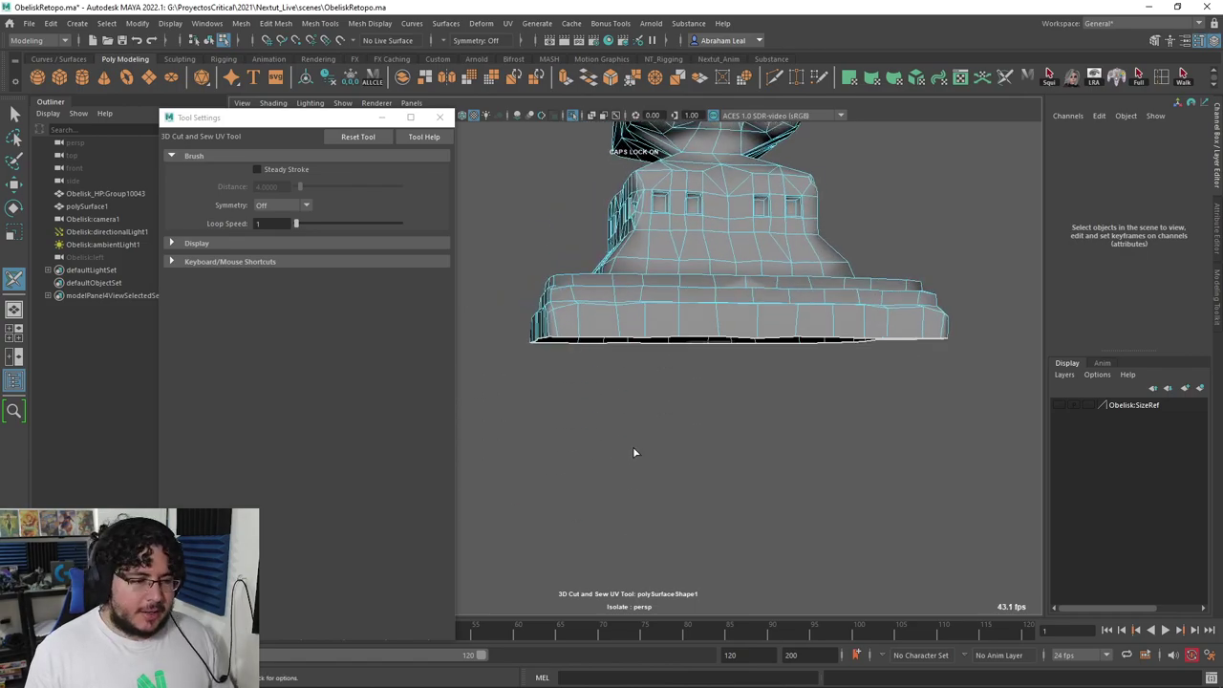
Step: Extrude the border edges of the base's open underside inward with a thickness of -3.7
{"action": "right_click_drag", "start_coordinate": [659, 293], "coordinate": [907, 126]}
{"action": "left_click", "coordinate": [751, 270]}
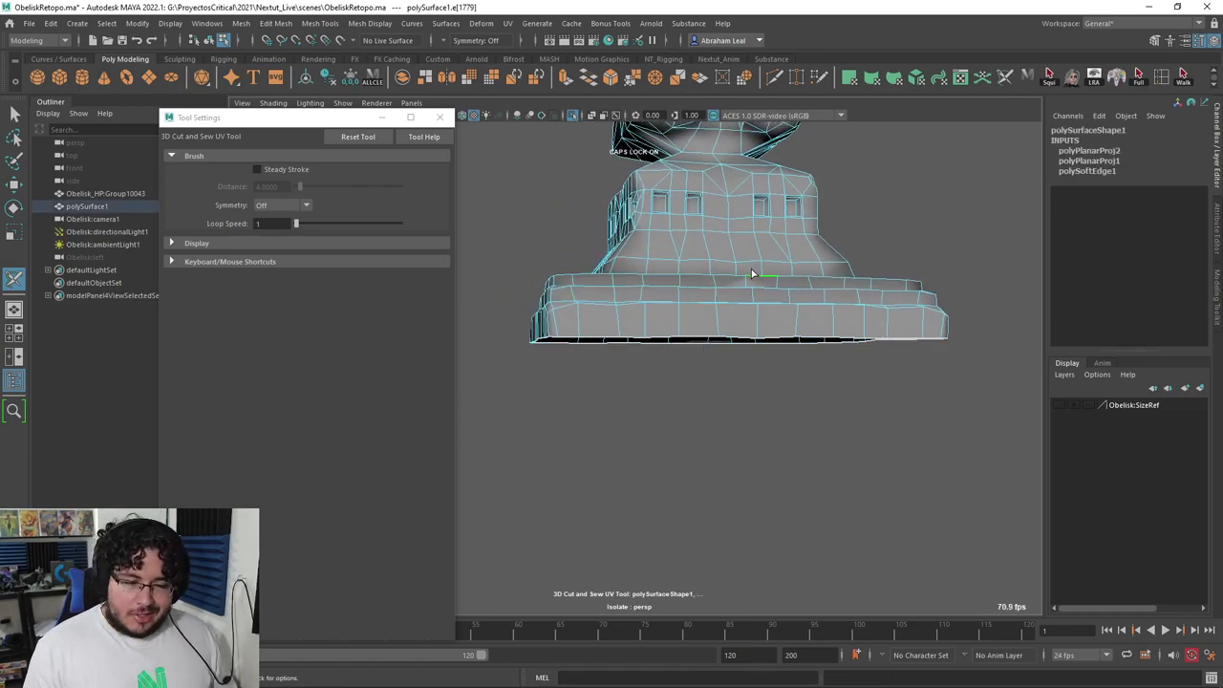
{"action": "key", "text": "q"}
{"action": "right_click_drag", "start_coordinate": [751, 271], "coordinate": [839, 222]}
{"action": "left_click_drag", "start_coordinate": [764, 346], "coordinate": [726, 240], "text": "alt"}
{"action": "right_click_drag", "start_coordinate": [726, 240], "coordinate": [723, 195]}
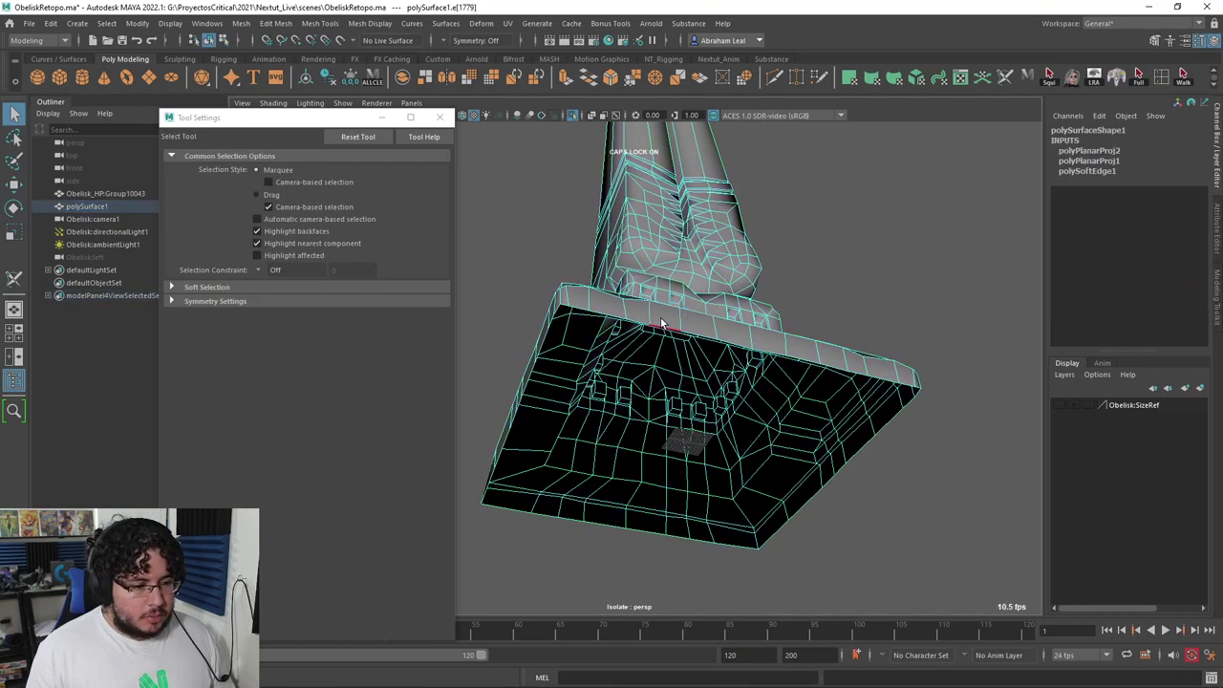
{"action": "key", "text": "ctrl+r"}
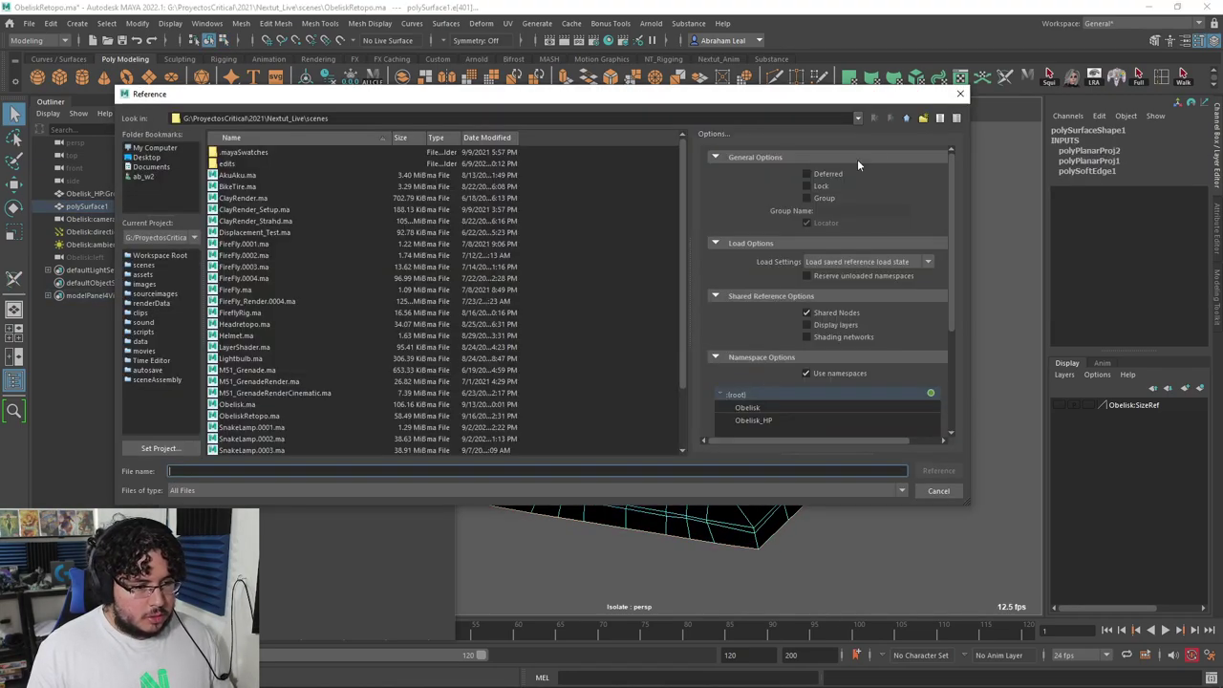
{"action": "left_click", "coordinate": [957, 94]}
{"action": "key", "text": "ctrl+e"}
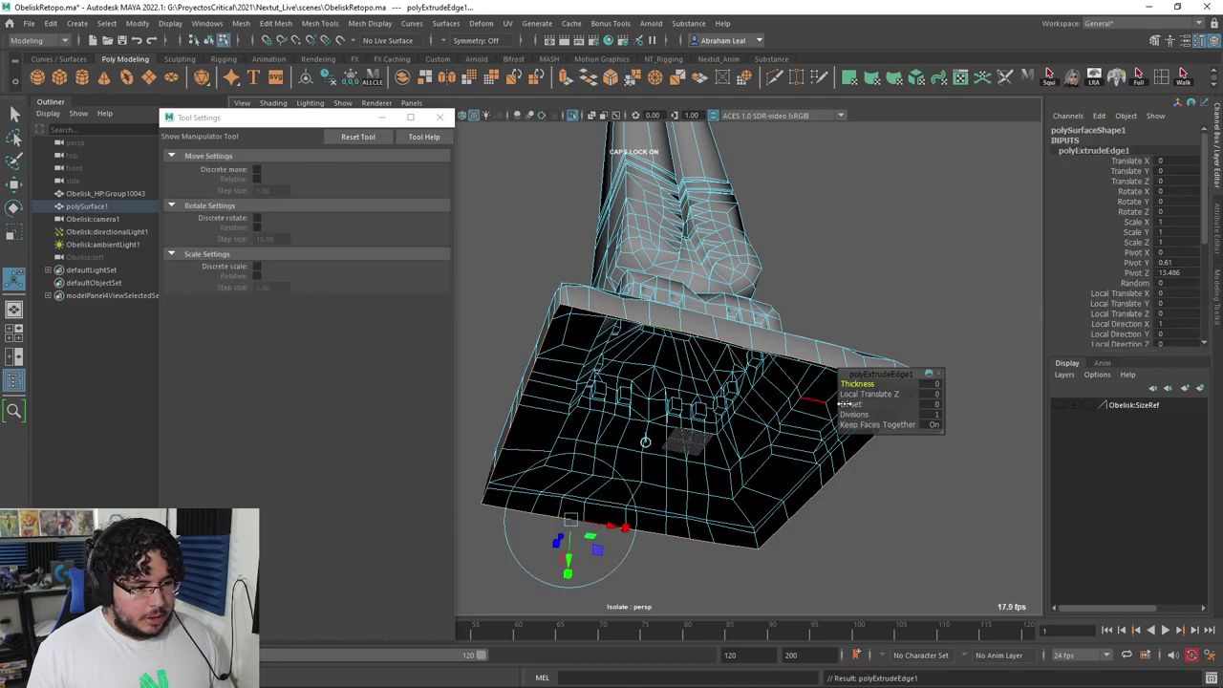
{"action": "left_click_drag", "start_coordinate": [851, 405], "coordinate": [825, 371]}
{"action": "key", "text": "ctrl+z"}
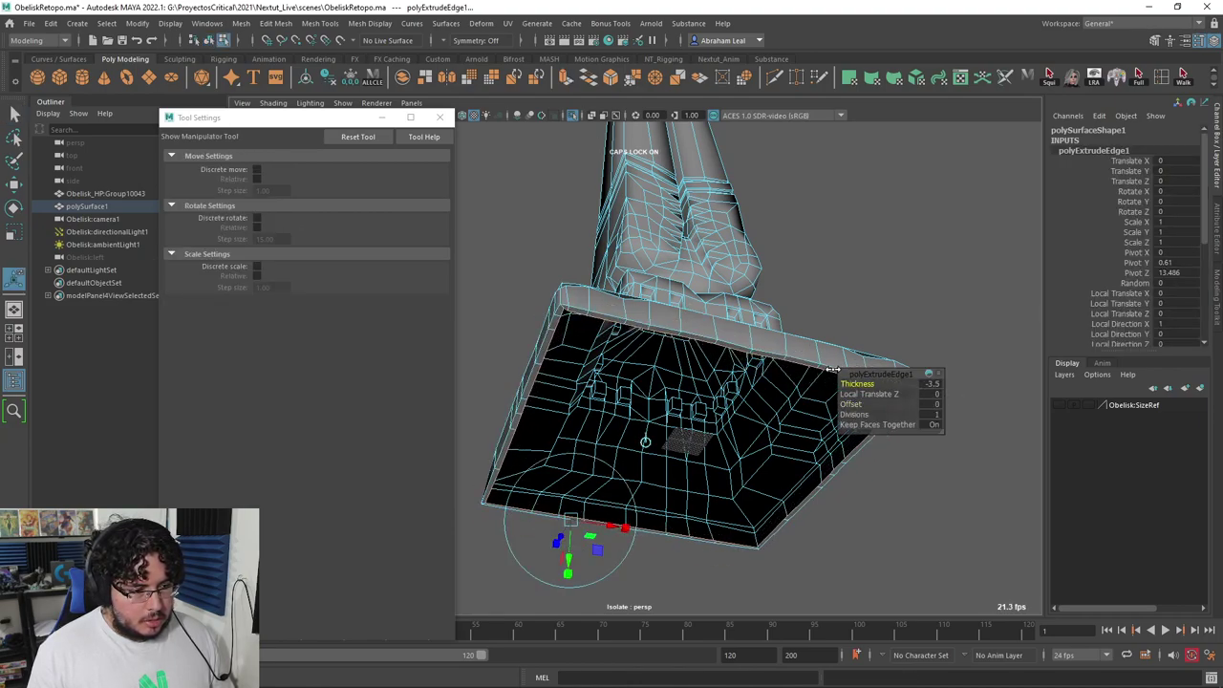
{"action": "left_click_drag", "start_coordinate": [648, 325], "coordinate": [679, 332], "text": "alt"}
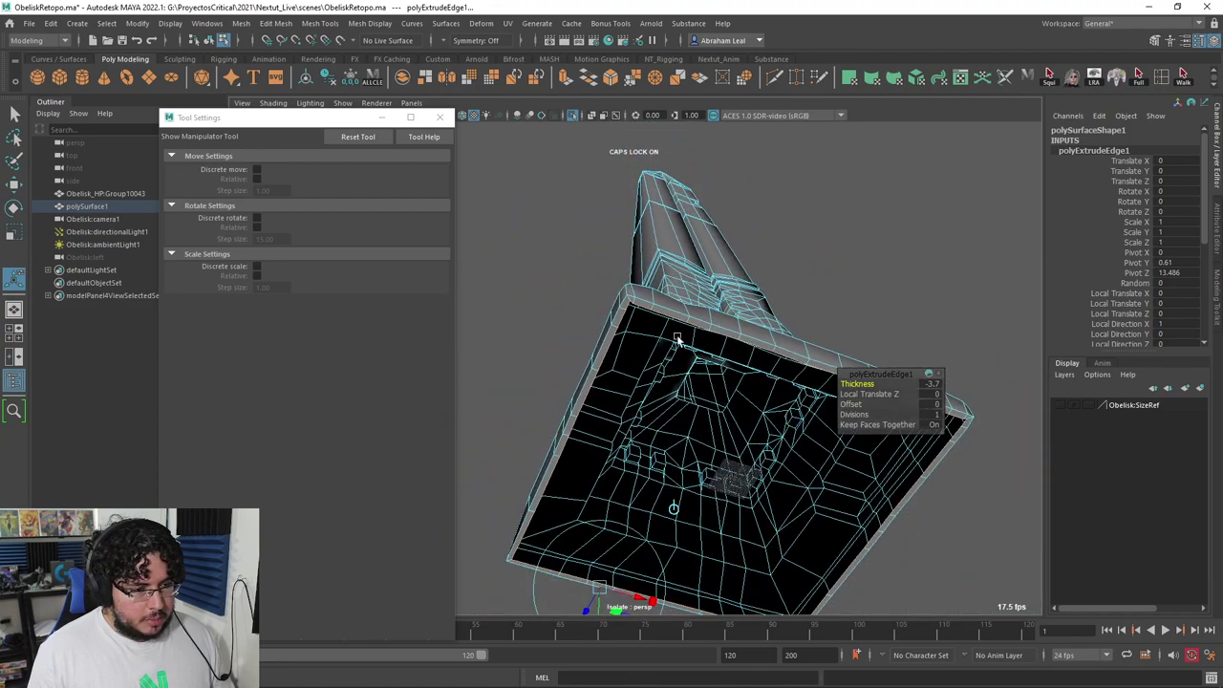
Step: Fill the remaining hole under the base with Fill Hole and poke the resulting cap face
{"action": "left_click", "coordinate": [240, 23]}
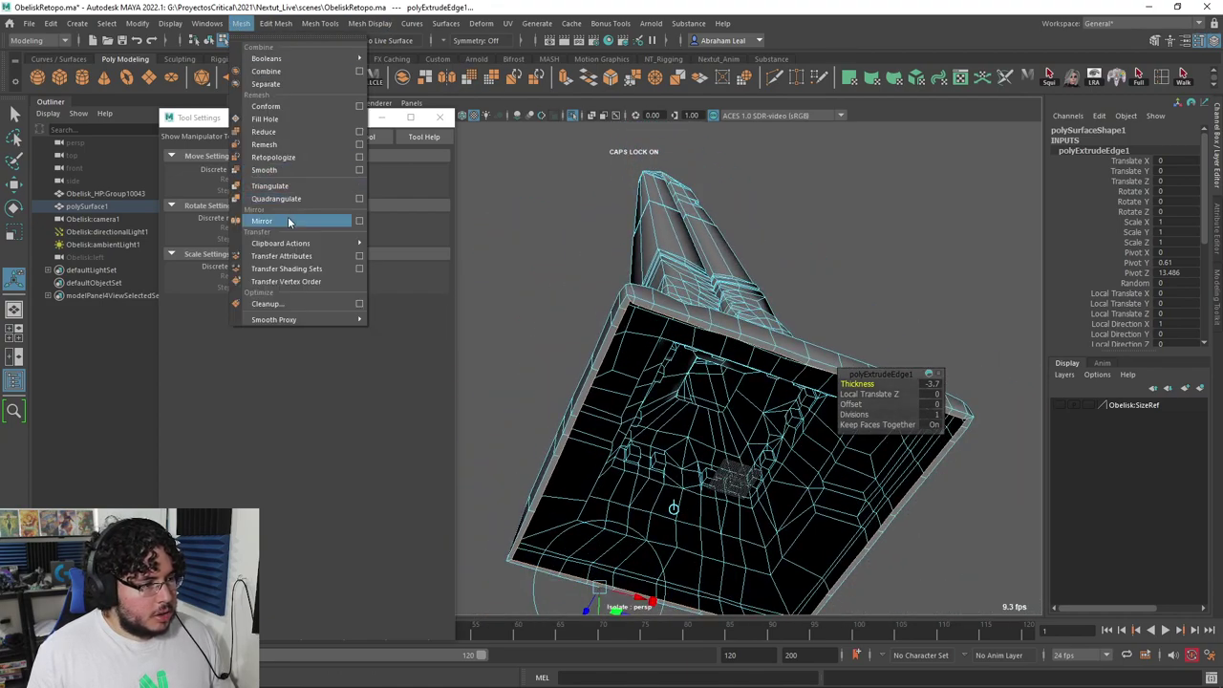
{"action": "left_click", "coordinate": [265, 119]}
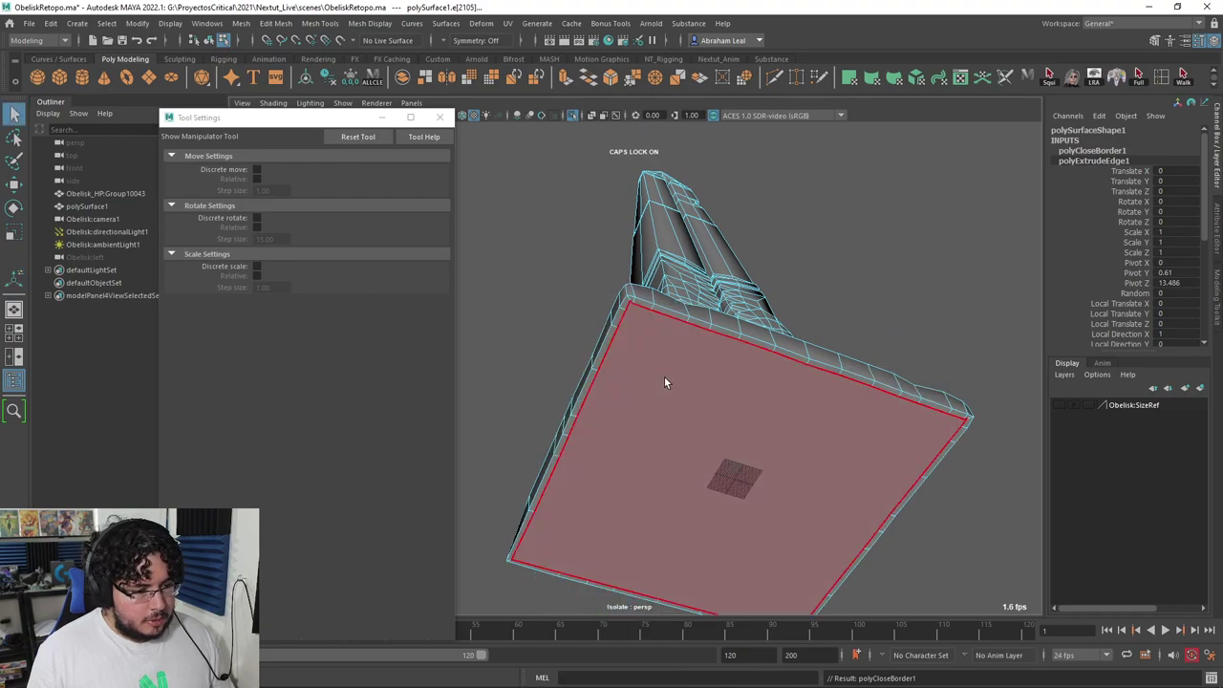
{"action": "left_click", "coordinate": [664, 375]}
{"action": "left_click", "coordinate": [274, 25]}
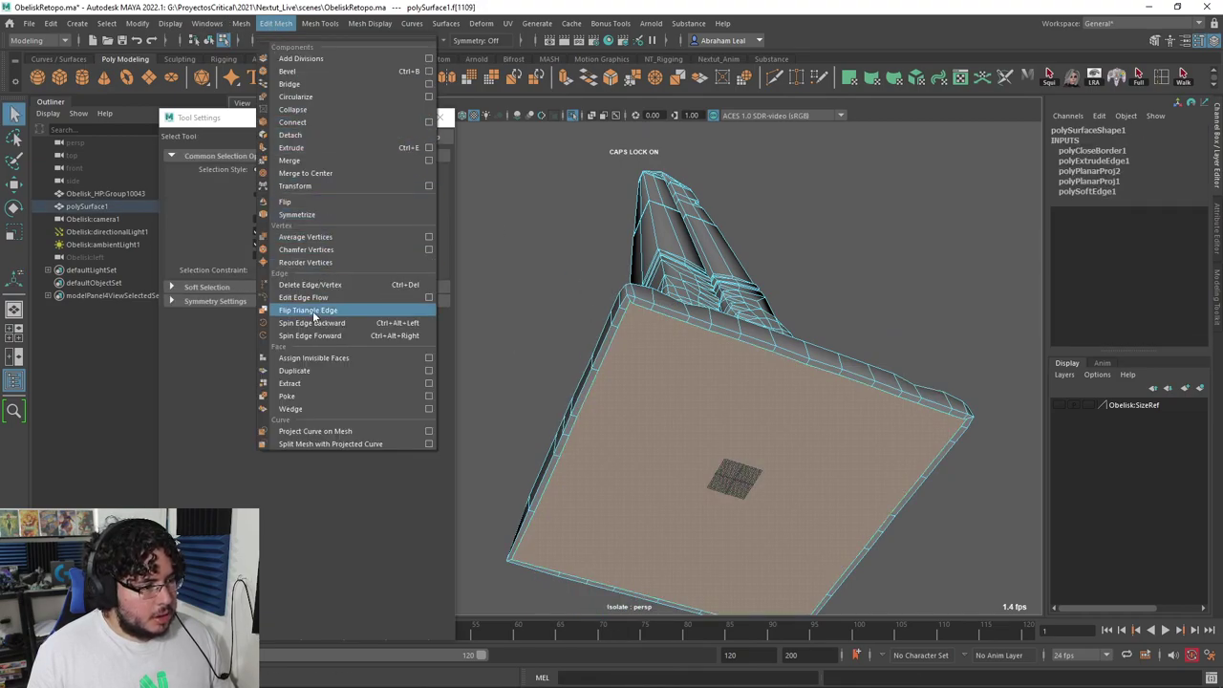
{"action": "left_click", "coordinate": [306, 397]}
Step: Return to object mode and apply a new planar UV projection to the whole obelisk mesh
{"action": "right_click_drag", "start_coordinate": [757, 371], "coordinate": [802, 309]}
{"action": "key", "text": "q"}
{"action": "left_click", "coordinate": [789, 402]}
{"action": "left_click_drag", "start_coordinate": [788, 404], "coordinate": [704, 380], "text": "alt"}
{"action": "scroll", "coordinate": [705, 379], "scroll_direction": "up", "scroll_amount": 5}
{"action": "middle_click_drag", "start_coordinate": [704, 379], "coordinate": [708, 322], "text": "alt"}
{"action": "scroll", "coordinate": [711, 323], "scroll_direction": "down", "scroll_amount": 4}
{"action": "left_click_drag", "start_coordinate": [661, 260], "coordinate": [694, 304], "text": "alt"}
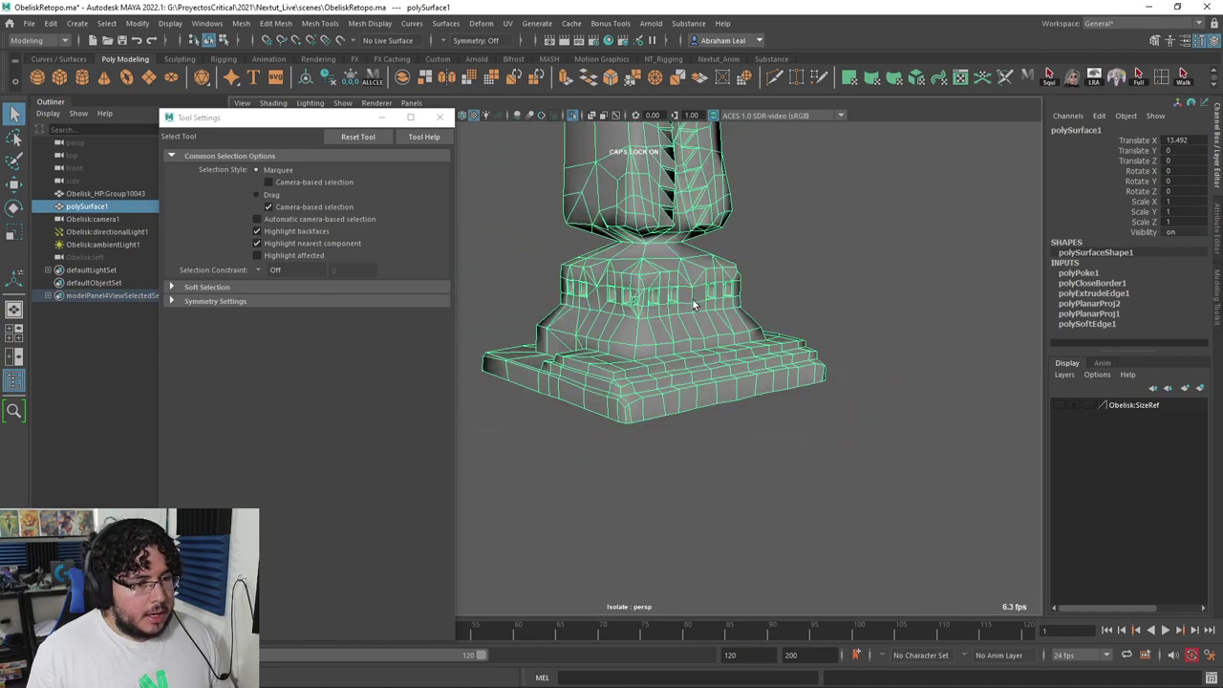
{"action": "left_click", "coordinate": [514, 26]}
{"action": "left_click", "coordinate": [548, 182]}
{"action": "key", "text": "F10"}
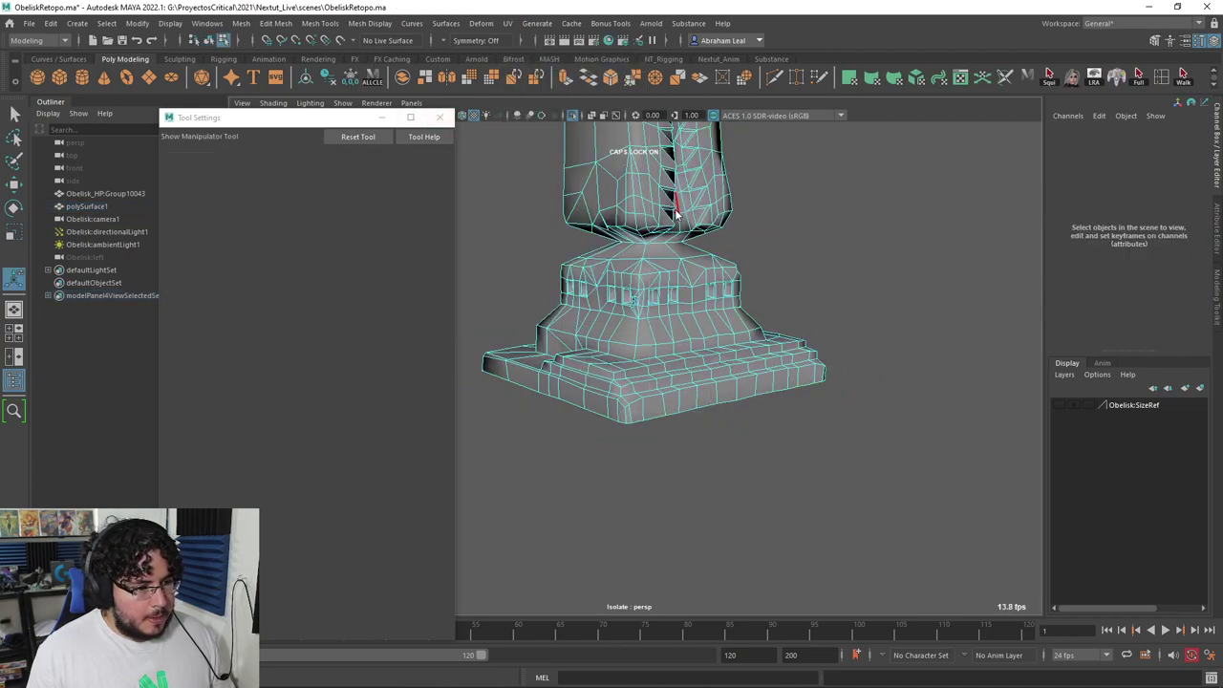
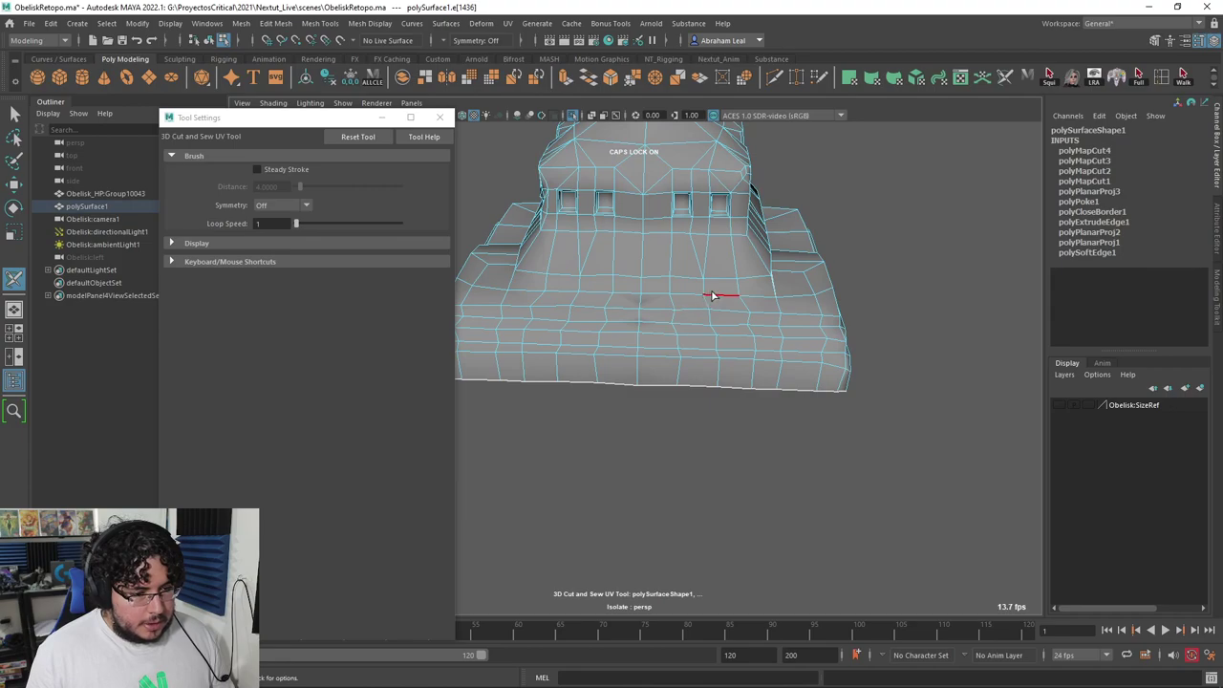
Step: Cut a UV seam along the edge loop where the flared pedestal meets the stepped base
{"action": "double_click", "coordinate": [711, 296]}
{"action": "left_click_drag", "start_coordinate": [712, 295], "coordinate": [710, 333], "text": "alt"}
{"action": "right_click_drag", "start_coordinate": [710, 334], "coordinate": [770, 379], "text": "alt"}
{"action": "left_click_drag", "start_coordinate": [770, 379], "coordinate": [658, 393], "text": "alt"}
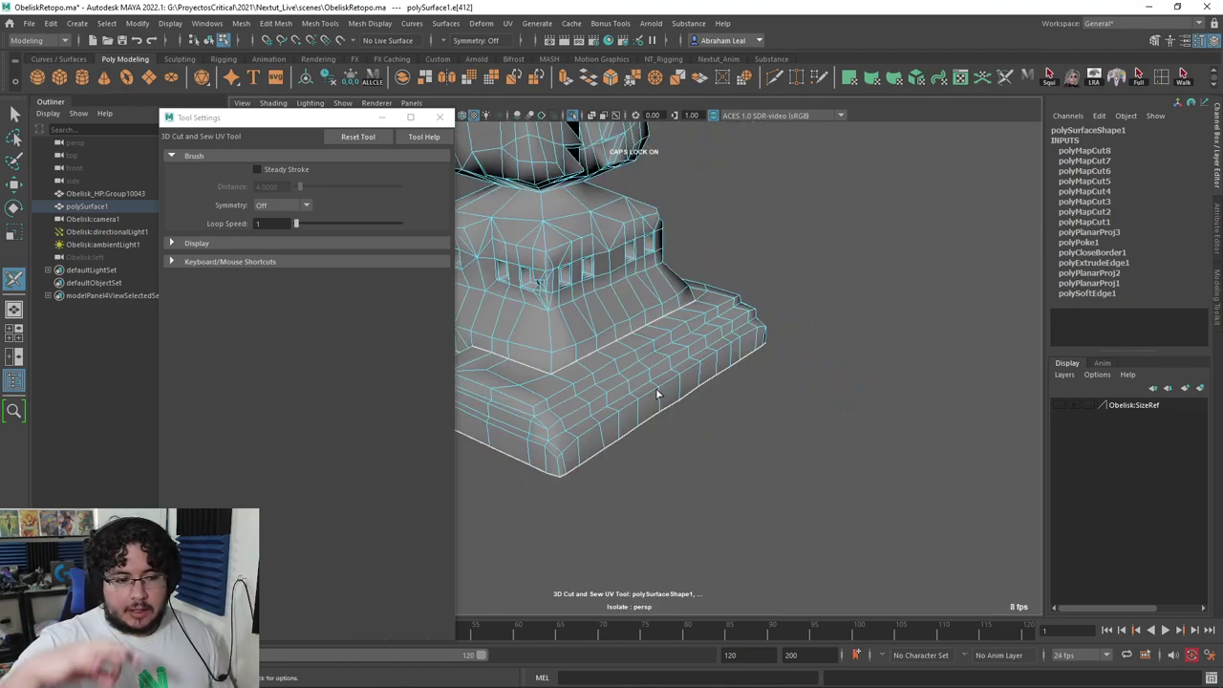
Step: Cut the UV seam around the narrow neck between the pedestal and the bottom of the shaft
{"action": "left_click_drag", "start_coordinate": [724, 367], "coordinate": [622, 389], "text": "alt"}
{"action": "right_click_drag", "start_coordinate": [622, 389], "coordinate": [747, 380], "text": "alt"}
{"action": "left_click_drag", "start_coordinate": [690, 350], "coordinate": [639, 338], "text": "alt"}
{"action": "left_click", "coordinate": [627, 325]}
{"action": "left_click", "coordinate": [606, 320]}
{"action": "right_click_drag", "start_coordinate": [639, 338], "coordinate": [669, 359], "text": "alt"}
{"action": "left_click_drag", "start_coordinate": [669, 360], "coordinate": [608, 349], "text": "alt"}
{"action": "right_click_drag", "start_coordinate": [608, 350], "coordinate": [627, 348], "text": "alt"}
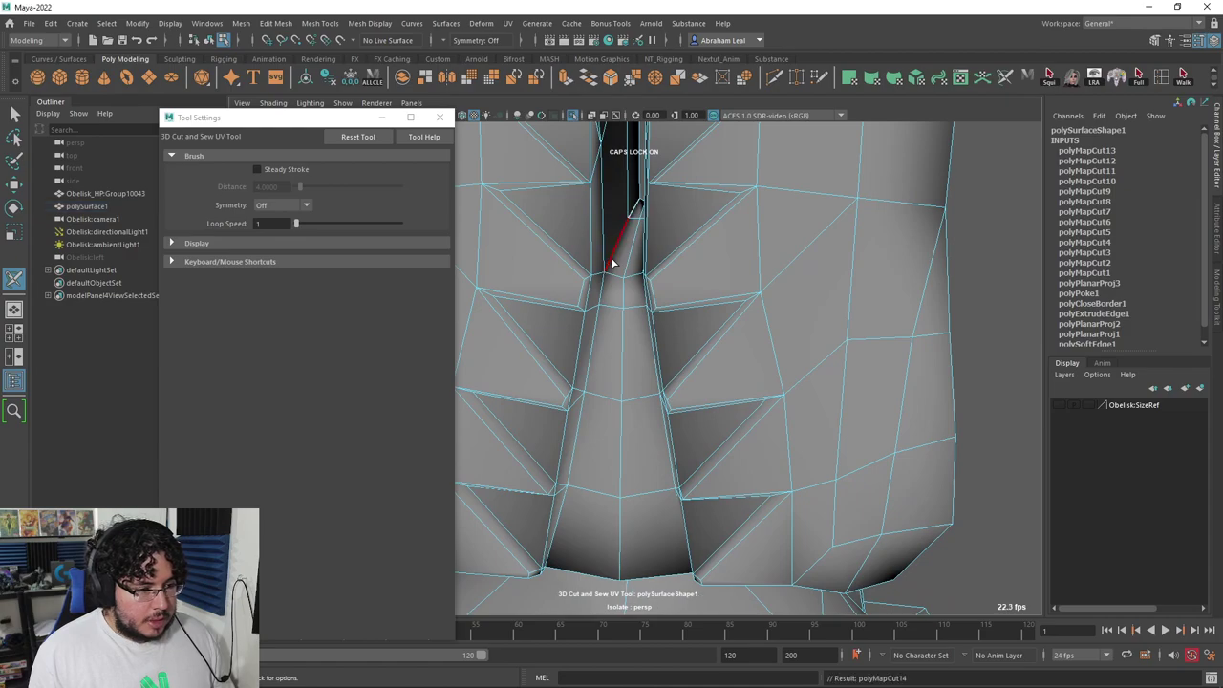
Step: Cut UV seams down both long edges of the wedge between the toothed notches, reaching the neck seam
{"action": "left_click_drag", "start_coordinate": [606, 293], "coordinate": [596, 342]}
{"action": "left_click_drag", "start_coordinate": [595, 342], "coordinate": [613, 272], "text": "alt"}
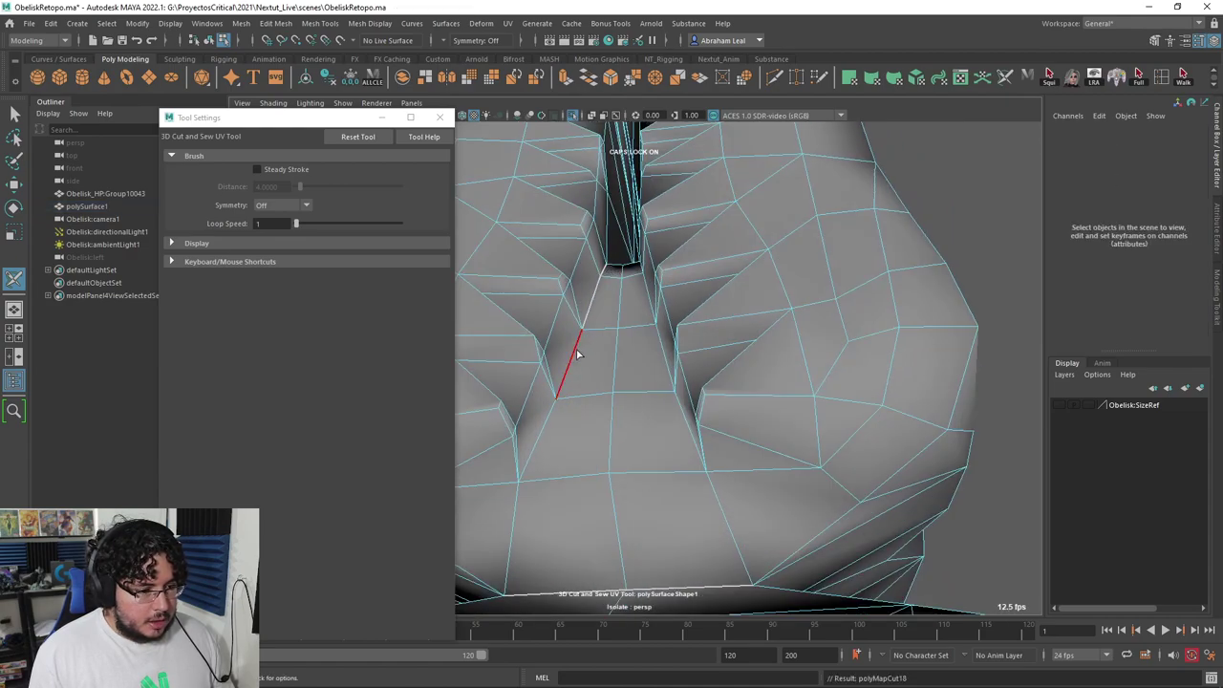
{"action": "left_click_drag", "start_coordinate": [577, 354], "coordinate": [617, 451], "text": "alt"}
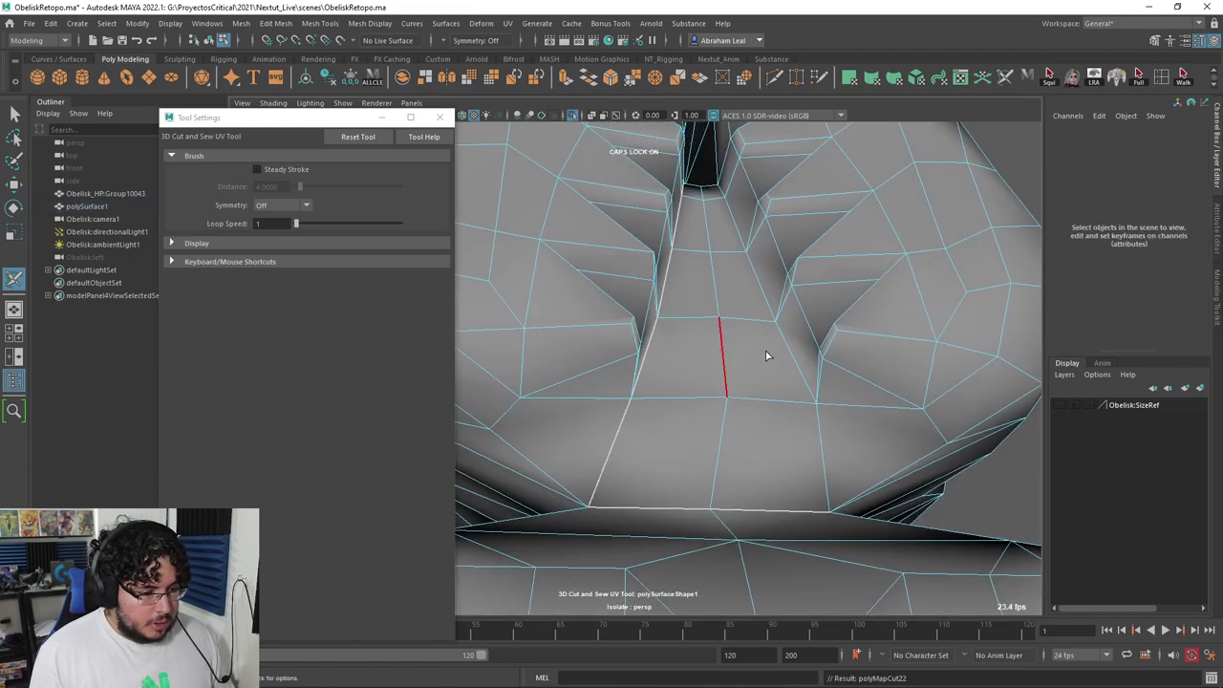
{"action": "left_click_drag", "start_coordinate": [739, 233], "coordinate": [722, 253], "text": "alt"}
{"action": "left_click_drag", "start_coordinate": [782, 376], "coordinate": [763, 290], "text": "alt"}
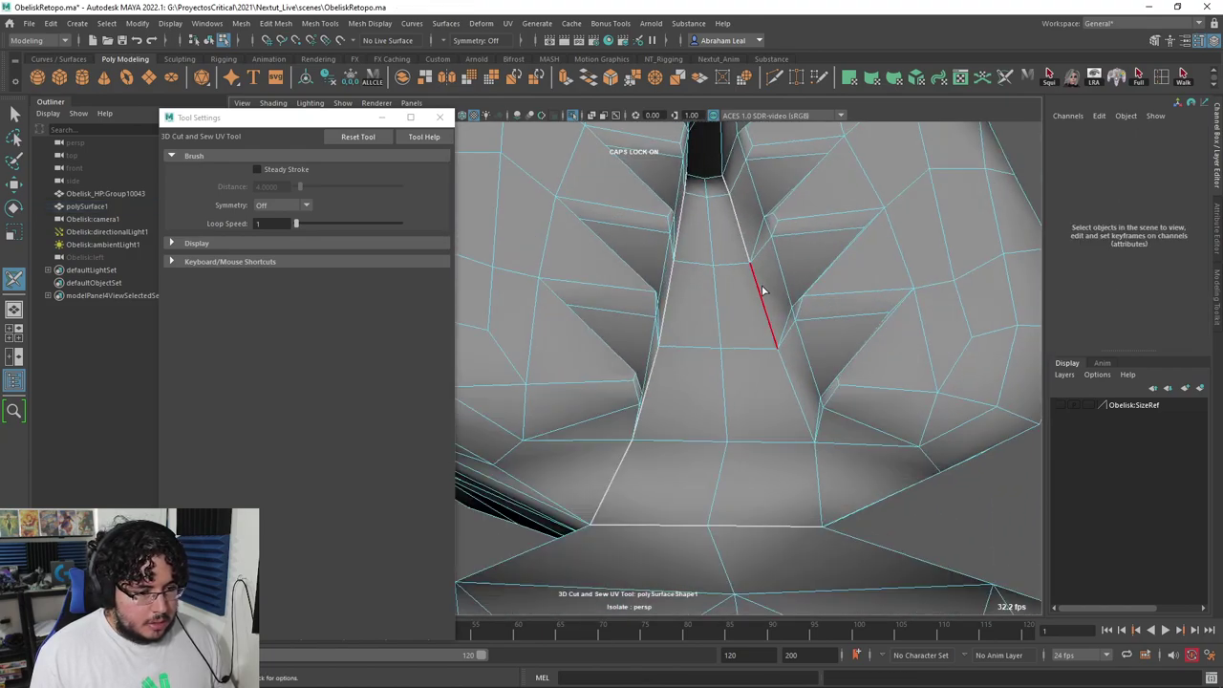
{"action": "left_click", "coordinate": [819, 467]}
Step: Cut UV seams along both edges of the smooth wedge on the adjacent side, near the neck
{"action": "left_click_drag", "start_coordinate": [882, 463], "coordinate": [525, 478], "text": "alt"}
{"action": "left_click", "coordinate": [560, 384]}
{"action": "left_click_drag", "start_coordinate": [561, 383], "coordinate": [611, 363], "text": "alt"}
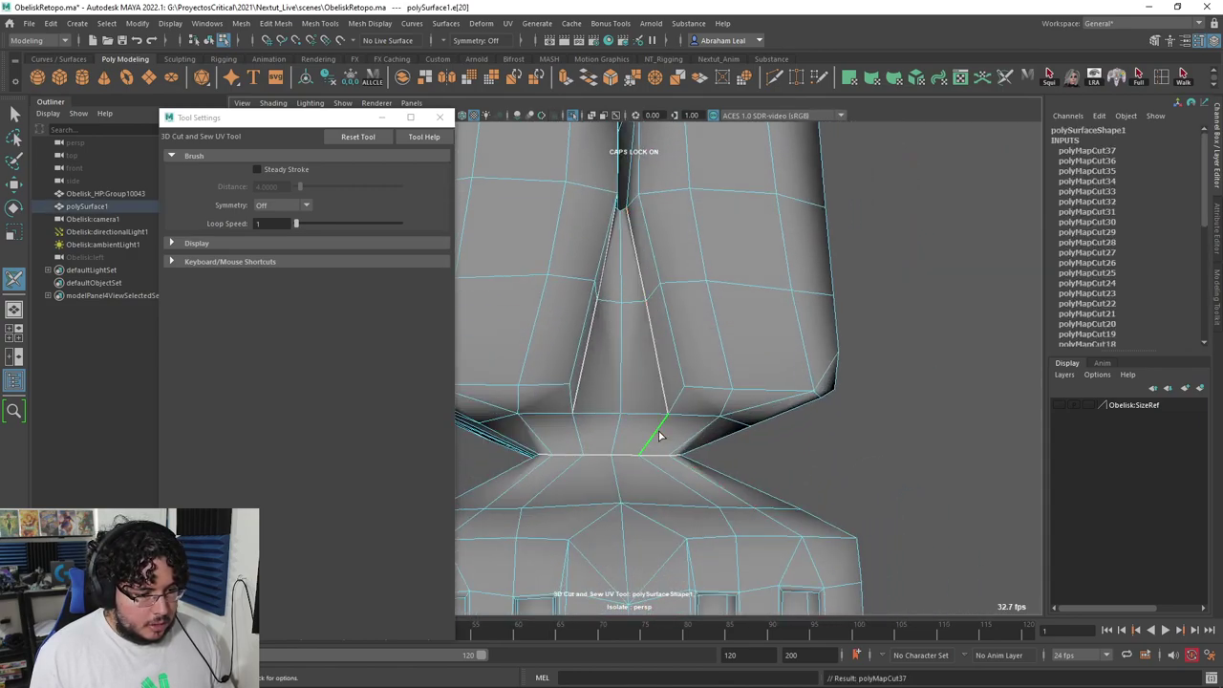
{"action": "left_click", "coordinate": [588, 439]}
{"action": "right_click_drag", "start_coordinate": [583, 458], "coordinate": [614, 398], "text": "alt"}
{"action": "left_click_drag", "start_coordinate": [642, 370], "coordinate": [920, 388], "text": "alt"}
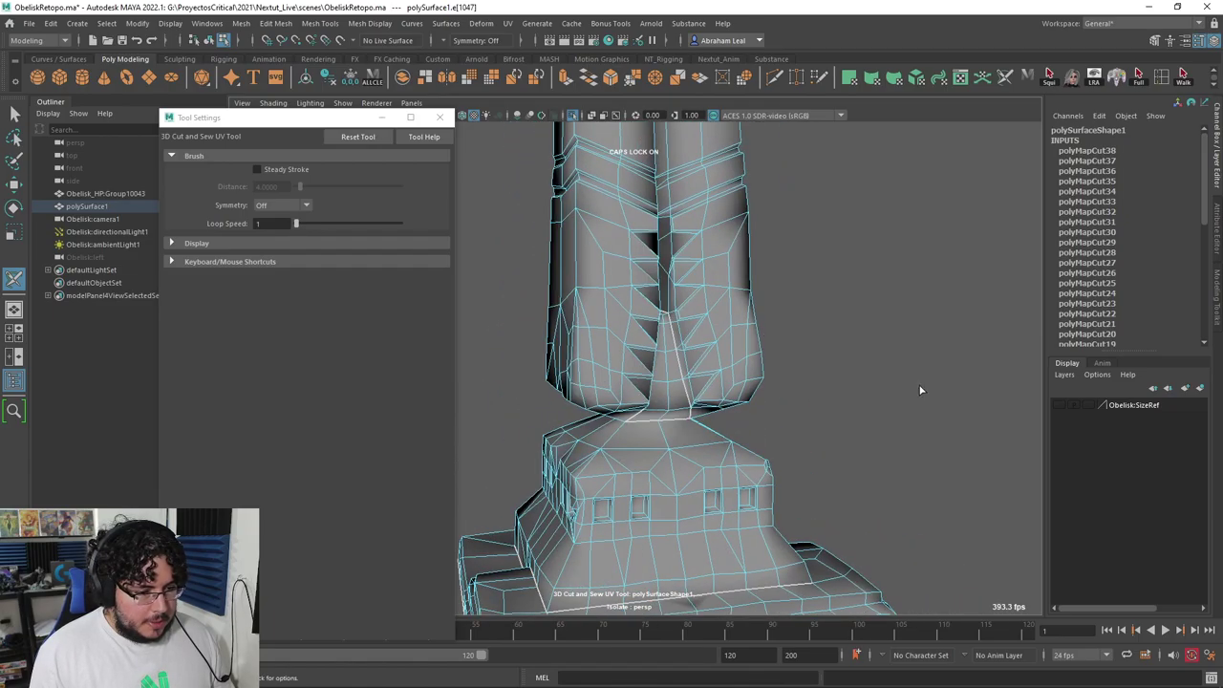
Step: Cut a UV seam down one long edge of the shaft's vertical groove, above the toothed notches
{"action": "middle_click_drag", "start_coordinate": [727, 322], "coordinate": [721, 379], "text": "alt"}
{"action": "right_click_drag", "start_coordinate": [721, 379], "coordinate": [755, 385], "text": "alt"}
{"action": "left_click_drag", "start_coordinate": [755, 384], "coordinate": [672, 371], "text": "alt"}
{"action": "scroll", "coordinate": [678, 302], "scroll_direction": "up", "scroll_amount": 4}
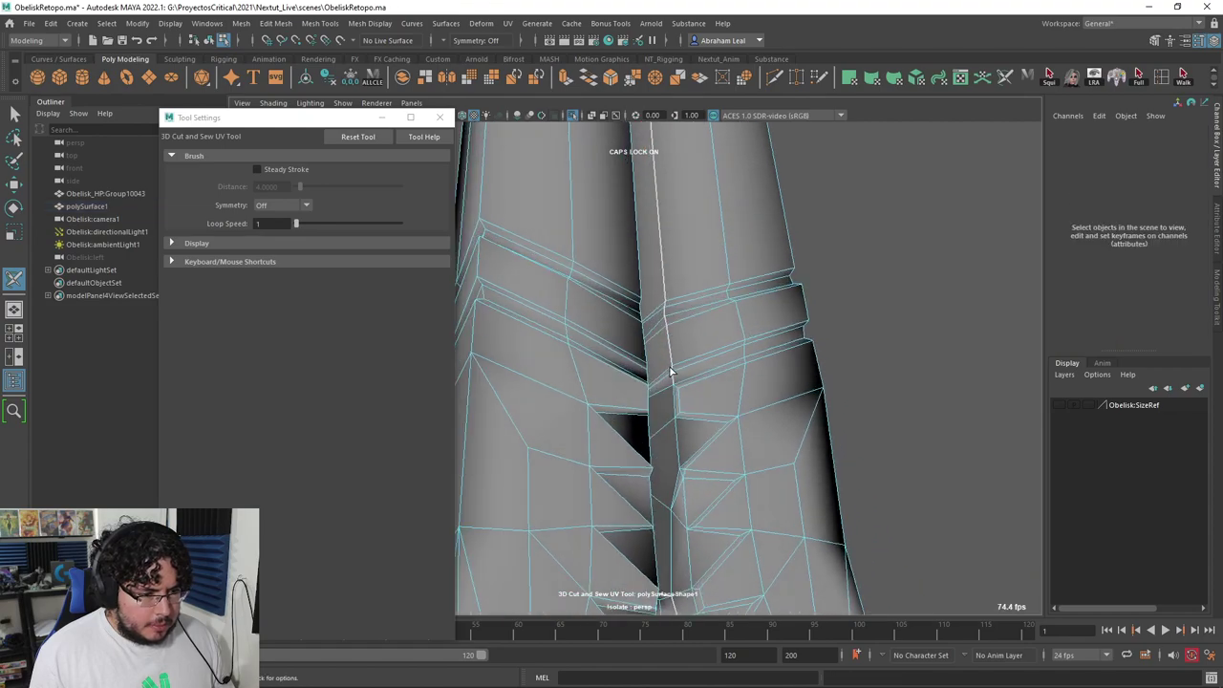
Step: Extend the groove's seam down past the toothed notches to join the lower wedge seam
{"action": "middle_click_drag", "start_coordinate": [706, 402], "coordinate": [691, 334], "text": "alt"}
{"action": "left_click_drag", "start_coordinate": [691, 334], "coordinate": [751, 399], "text": "alt"}
{"action": "middle_click_drag", "start_coordinate": [752, 398], "coordinate": [690, 366], "text": "alt"}
{"action": "right_click_drag", "start_coordinate": [690, 366], "coordinate": [735, 389], "text": "alt"}
{"action": "left_click_drag", "start_coordinate": [735, 389], "coordinate": [656, 337], "text": "alt"}
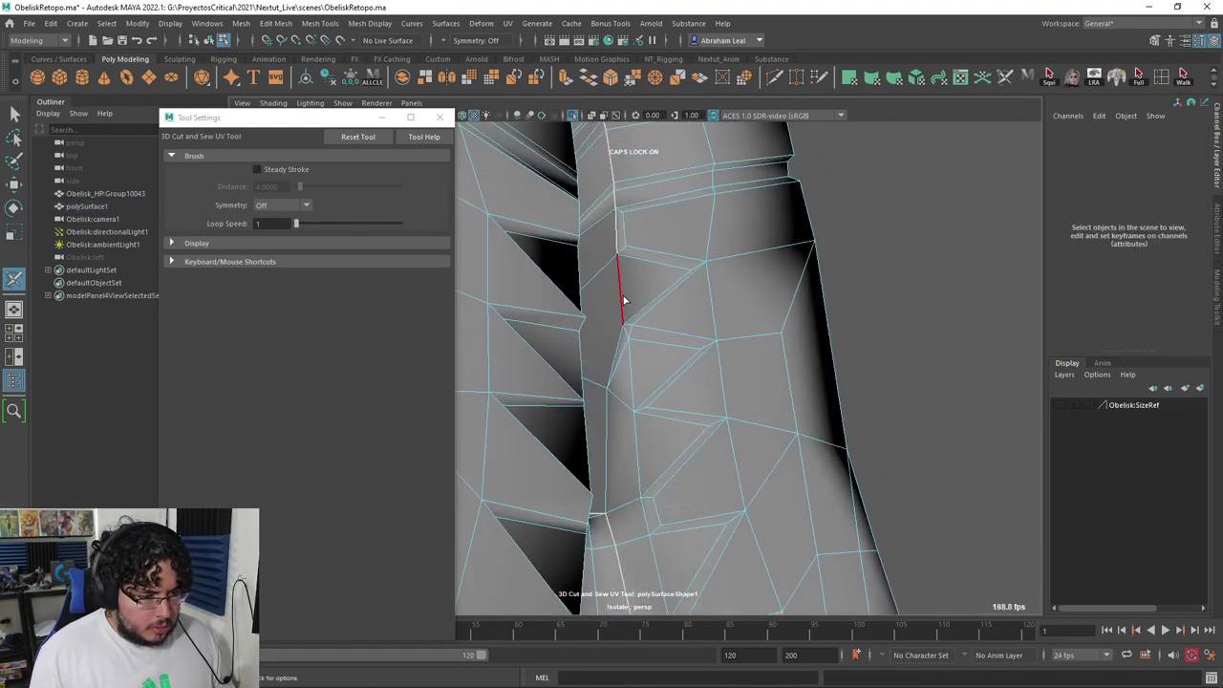
{"action": "middle_click_drag", "start_coordinate": [634, 452], "coordinate": [635, 403], "text": "alt"}
{"action": "left_click", "coordinate": [607, 401]}
{"action": "left_click_drag", "start_coordinate": [607, 401], "coordinate": [632, 398], "text": "alt"}
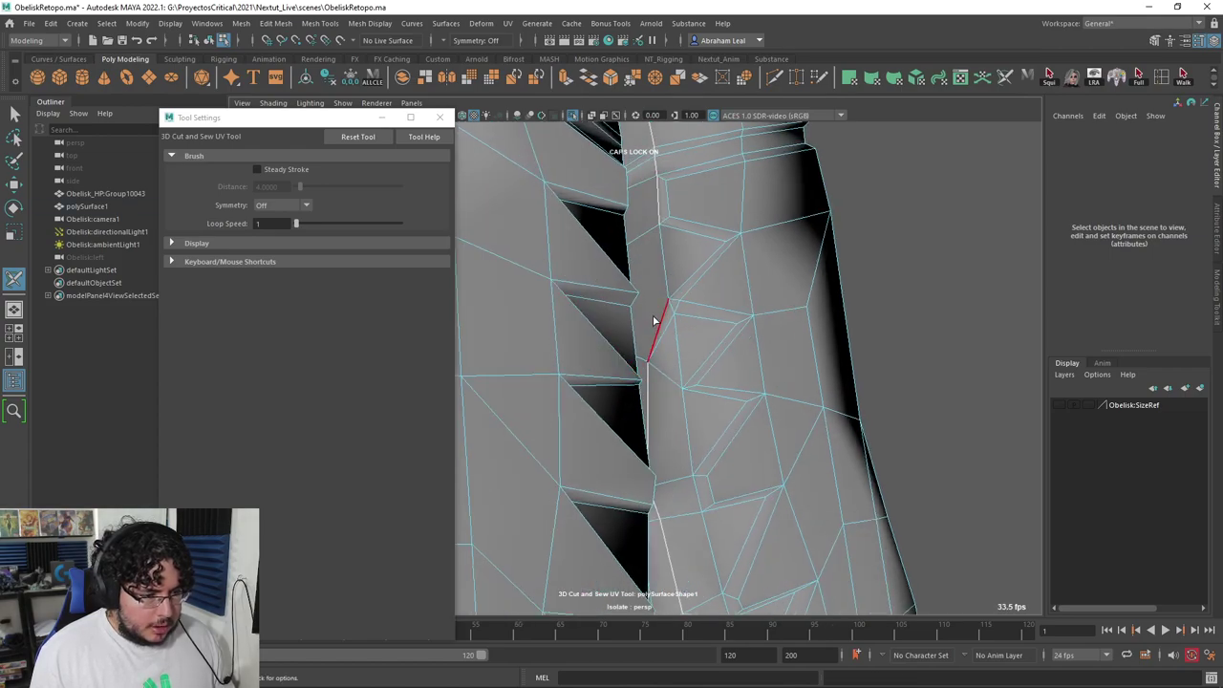
{"action": "left_click", "coordinate": [664, 270]}
Step: Cut UV seams along the edges of the diamond-shaped opening at the obelisk's pointed tip
{"action": "scroll", "coordinate": [683, 301], "scroll_direction": "down", "scroll_amount": 5}
{"action": "left_click_drag", "start_coordinate": [696, 328], "coordinate": [631, 325], "text": "alt"}
{"action": "middle_click_drag", "start_coordinate": [632, 153], "coordinate": [704, 308], "text": "alt"}
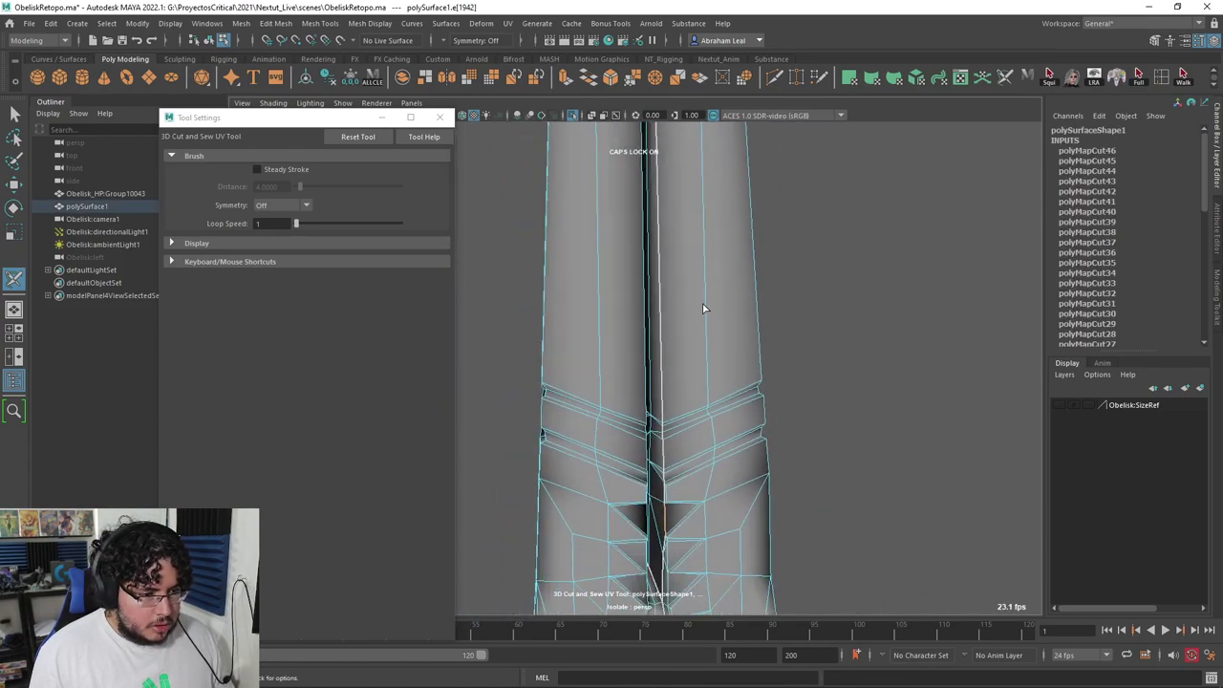
{"action": "middle_click_drag", "start_coordinate": [681, 191], "coordinate": [669, 511], "text": "alt"}
{"action": "scroll", "coordinate": [669, 525], "scroll_direction": "up", "scroll_amount": 5}
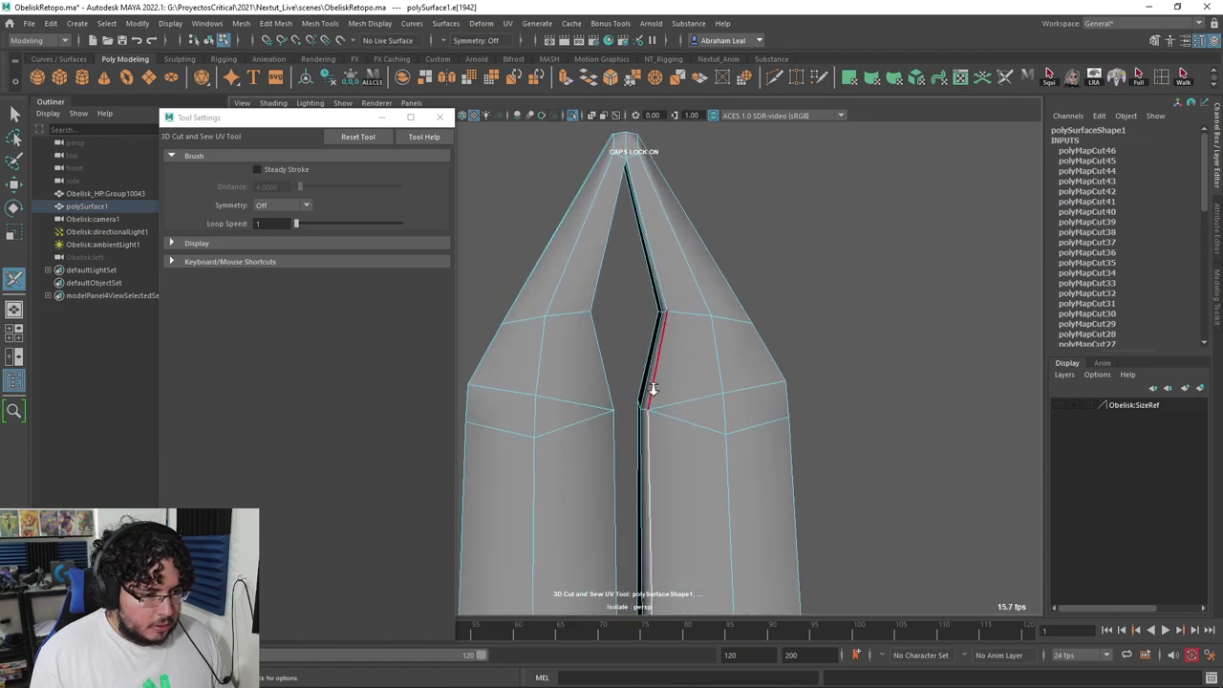
{"action": "scroll", "coordinate": [652, 391], "scroll_direction": "up", "scroll_amount": 2}
{"action": "left_click_drag", "start_coordinate": [656, 396], "coordinate": [641, 361], "text": "alt"}
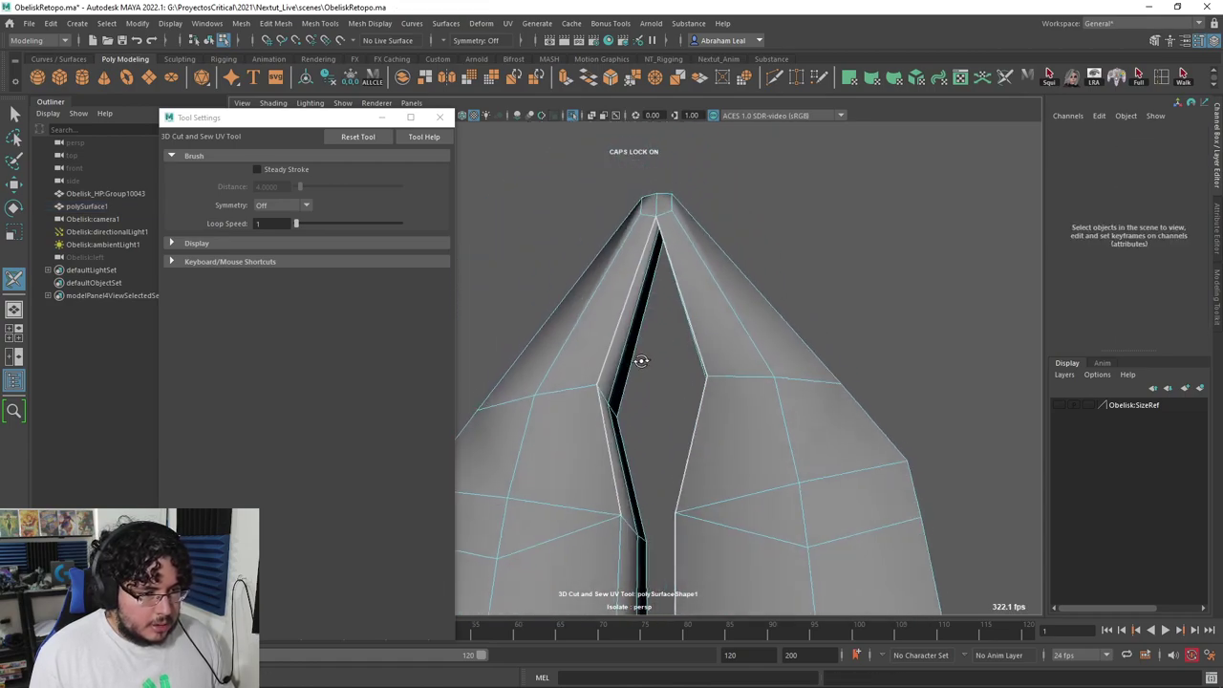
{"action": "double_click", "coordinate": [645, 335]}
Step: Cut the seam along the opposite side of the toothed groove down to the wedge seam
{"action": "scroll", "coordinate": [679, 453], "scroll_direction": "down", "scroll_amount": 2}
{"action": "middle_click_drag", "start_coordinate": [679, 453], "coordinate": [639, 406], "text": "alt"}
{"action": "scroll", "coordinate": [631, 368], "scroll_direction": "down", "scroll_amount": 3}
{"action": "scroll", "coordinate": [680, 335], "scroll_direction": "down", "scroll_amount": 4}
{"action": "scroll", "coordinate": [659, 334], "scroll_direction": "up", "scroll_amount": 7}
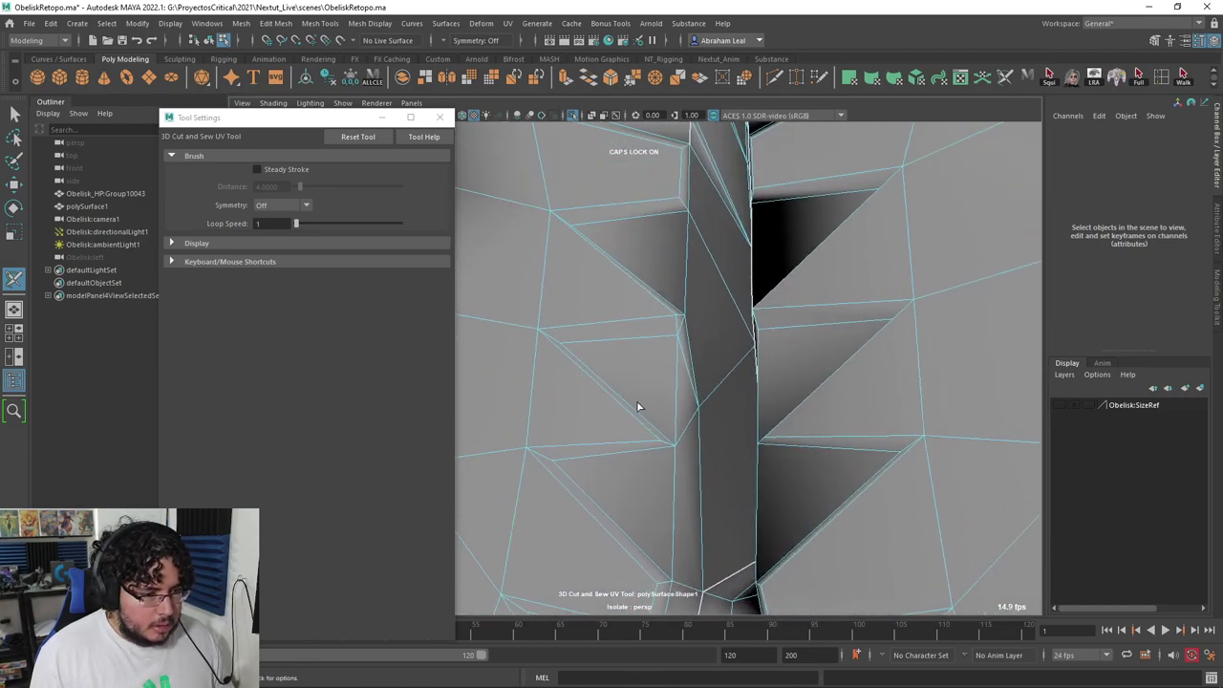
{"action": "left_click_drag", "start_coordinate": [639, 407], "coordinate": [590, 391], "text": "alt"}
{"action": "left_click", "coordinate": [571, 352]}
{"action": "middle_click_drag", "start_coordinate": [582, 492], "coordinate": [595, 327], "text": "alt"}
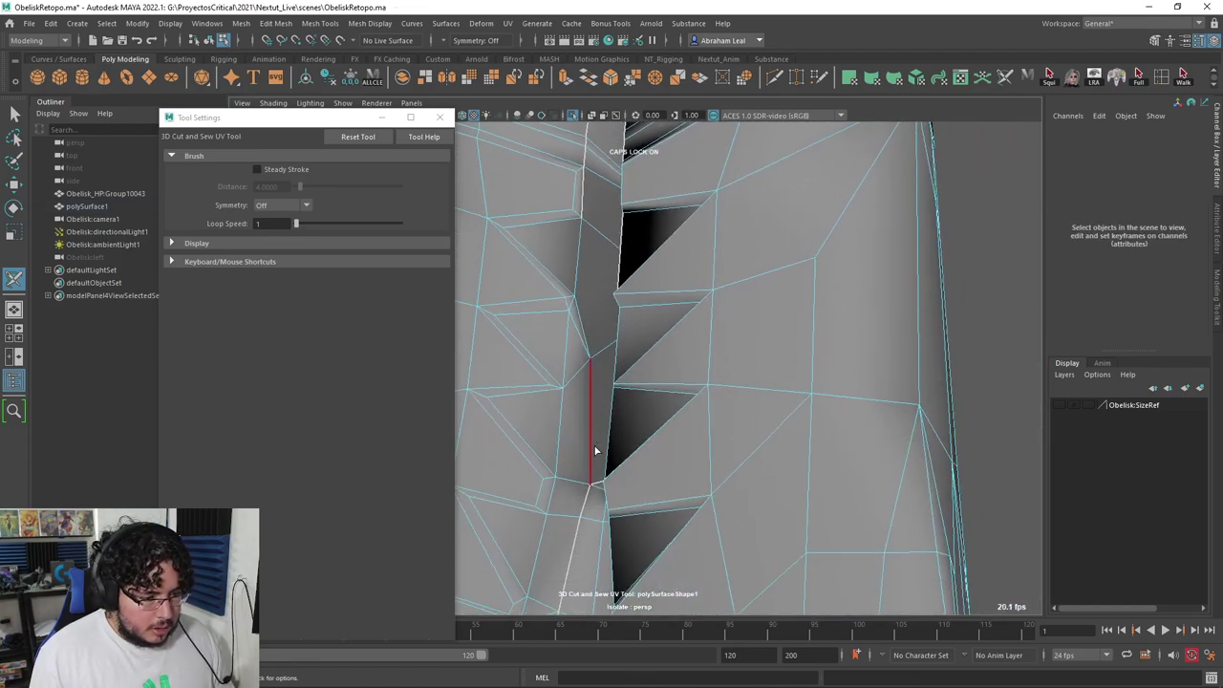
{"action": "scroll", "coordinate": [589, 276], "scroll_direction": "down", "scroll_amount": 4}
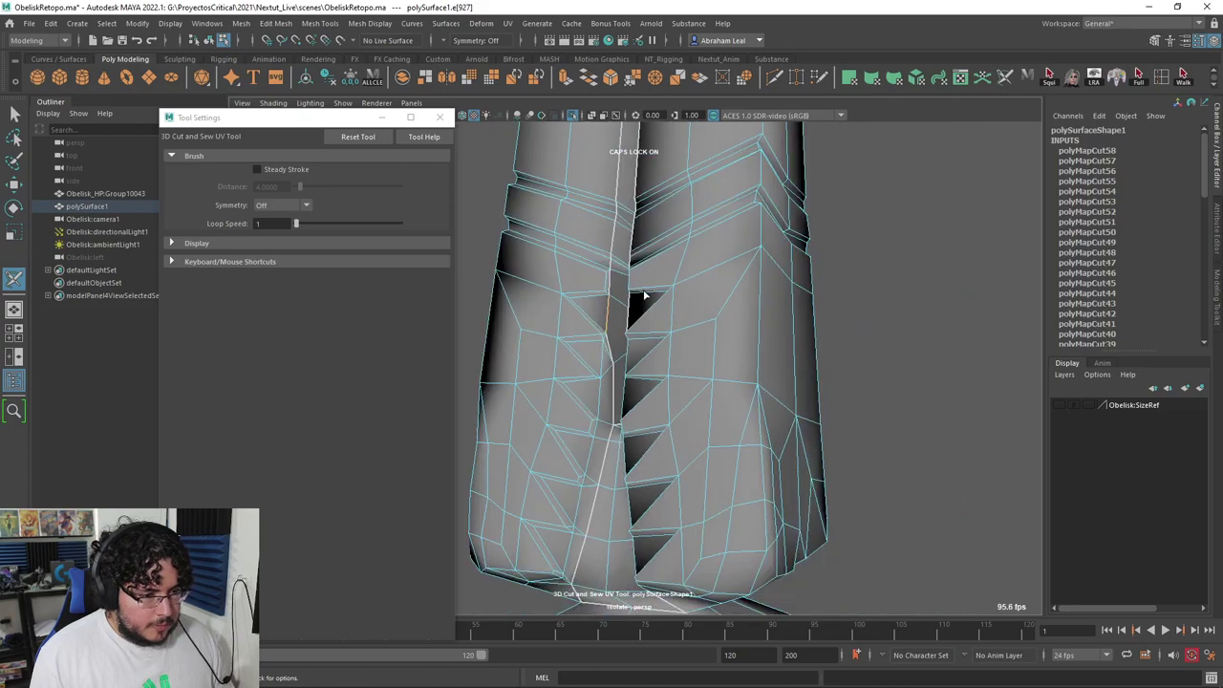
Step: Cut UV seams down the smooth-sided groove to connect its long edges with the wedge below
{"action": "left_click_drag", "start_coordinate": [863, 344], "coordinate": [763, 405], "text": "alt"}
{"action": "middle_click_drag", "start_coordinate": [763, 406], "coordinate": [662, 329], "text": "alt"}
{"action": "right_click_drag", "start_coordinate": [662, 330], "coordinate": [726, 377], "text": "alt"}
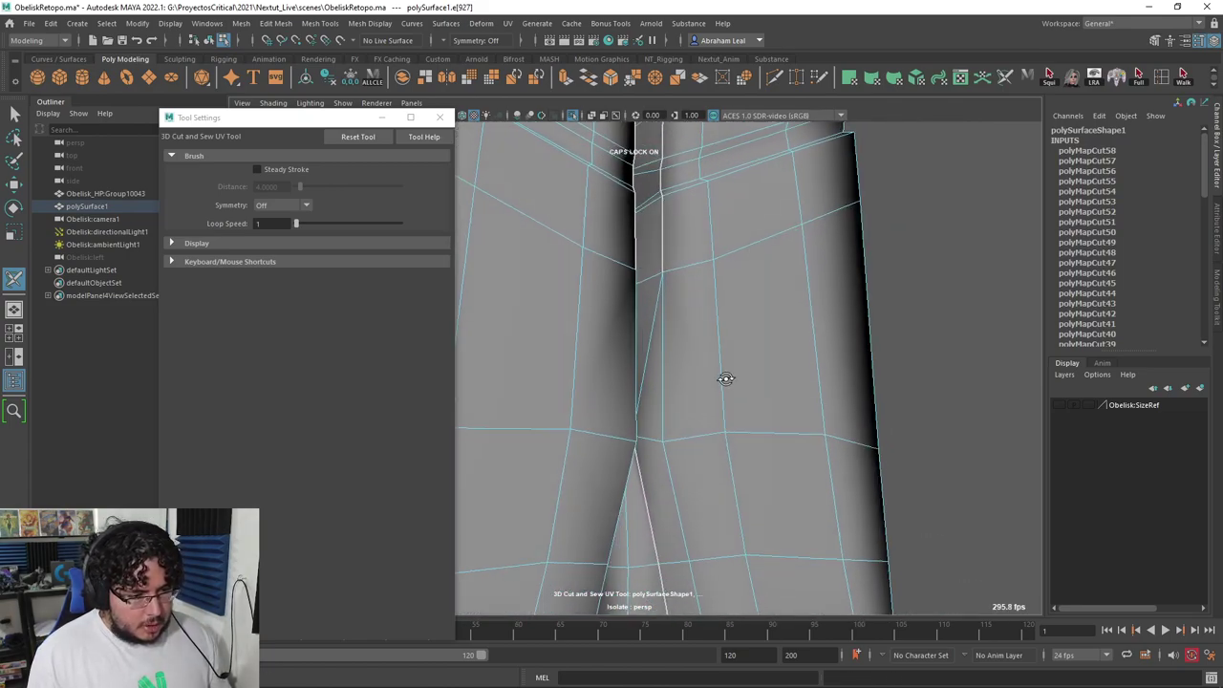
{"action": "left_click_drag", "start_coordinate": [726, 377], "coordinate": [607, 498], "text": "alt"}
{"action": "left_click", "coordinate": [648, 361]}
{"action": "scroll", "coordinate": [669, 373], "scroll_direction": "down", "scroll_amount": 5}
{"action": "scroll", "coordinate": [649, 378], "scroll_direction": "up", "scroll_amount": 3}
{"action": "scroll", "coordinate": [631, 354], "scroll_direction": "up", "scroll_amount": 4}
{"action": "scroll", "coordinate": [638, 423], "scroll_direction": "down", "scroll_amount": 3}
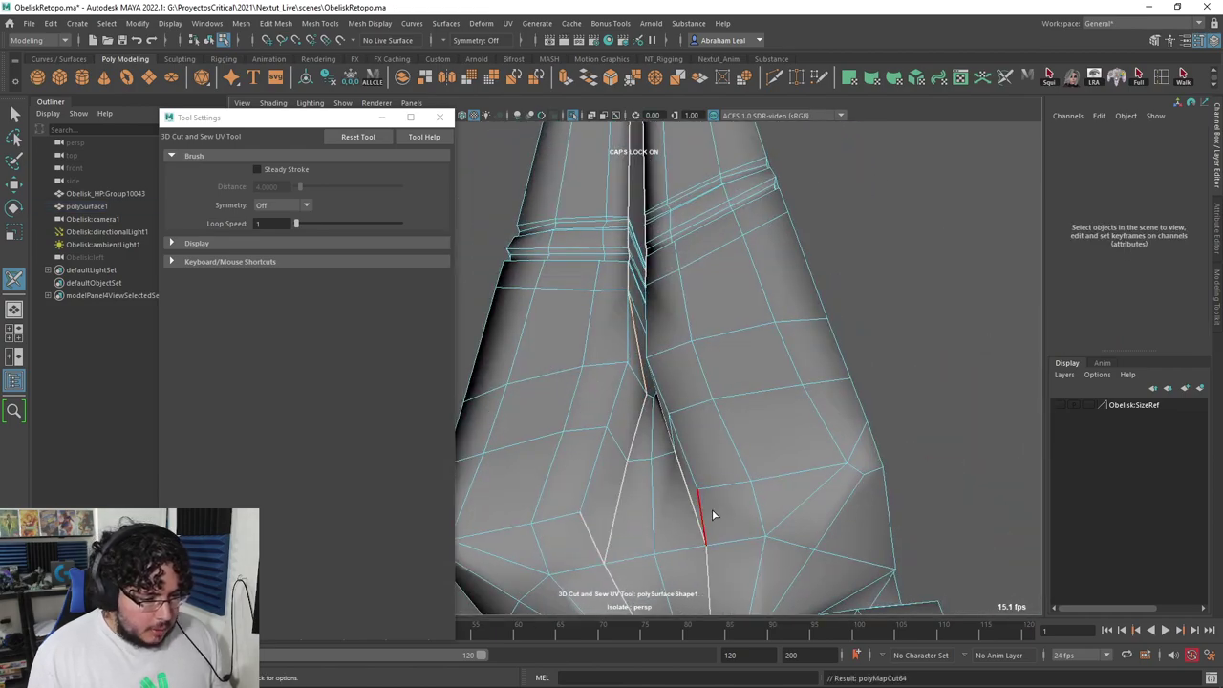
{"action": "left_click", "coordinate": [713, 515]}
Step: Examine the groove seams along the shaft and around the tip from several sides
{"action": "left_click_drag", "start_coordinate": [716, 517], "coordinate": [638, 394], "text": "alt"}
{"action": "scroll", "coordinate": [713, 553], "scroll_direction": "down", "scroll_amount": 3}
{"action": "scroll", "coordinate": [705, 503], "scroll_direction": "down", "scroll_amount": 2}
{"action": "middle_click_drag", "start_coordinate": [639, 394], "coordinate": [636, 526], "text": "alt"}
{"action": "scroll", "coordinate": [639, 521], "scroll_direction": "down", "scroll_amount": 4}
{"action": "scroll", "coordinate": [684, 341], "scroll_direction": "up", "scroll_amount": 4}
{"action": "middle_click_drag", "start_coordinate": [684, 340], "coordinate": [697, 434], "text": "alt"}
{"action": "left_click_drag", "start_coordinate": [697, 434], "coordinate": [873, 432], "text": "alt"}
{"action": "scroll", "coordinate": [822, 435], "scroll_direction": "up", "scroll_amount": 2}
{"action": "left_click_drag", "start_coordinate": [762, 444], "coordinate": [847, 426], "text": "alt"}
{"action": "scroll", "coordinate": [640, 421], "scroll_direction": "down", "scroll_amount": 4}
Step: Cut a UV seam along the thin V-shaped band across one half of the shaft at mid-height
{"action": "middle_click_drag", "start_coordinate": [640, 421], "coordinate": [659, 297], "text": "alt"}
{"action": "left_click_drag", "start_coordinate": [660, 296], "coordinate": [734, 353], "text": "alt"}
{"action": "scroll", "coordinate": [740, 396], "scroll_direction": "down", "scroll_amount": 3}
{"action": "scroll", "coordinate": [734, 352], "scroll_direction": "up", "scroll_amount": 3}
{"action": "scroll", "coordinate": [735, 353], "scroll_direction": "up", "scroll_amount": 3}
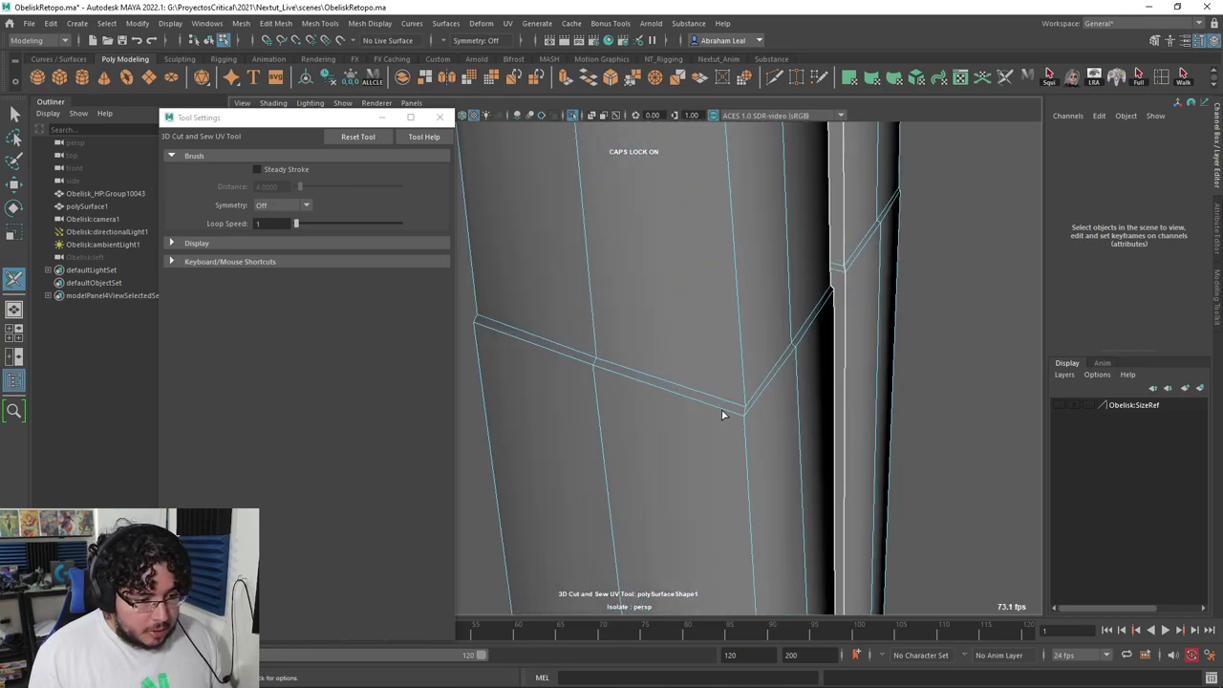
{"action": "left_click_drag", "start_coordinate": [782, 393], "coordinate": [751, 442], "text": "alt"}
{"action": "right_click_drag", "start_coordinate": [784, 424], "coordinate": [654, 363], "text": "alt"}
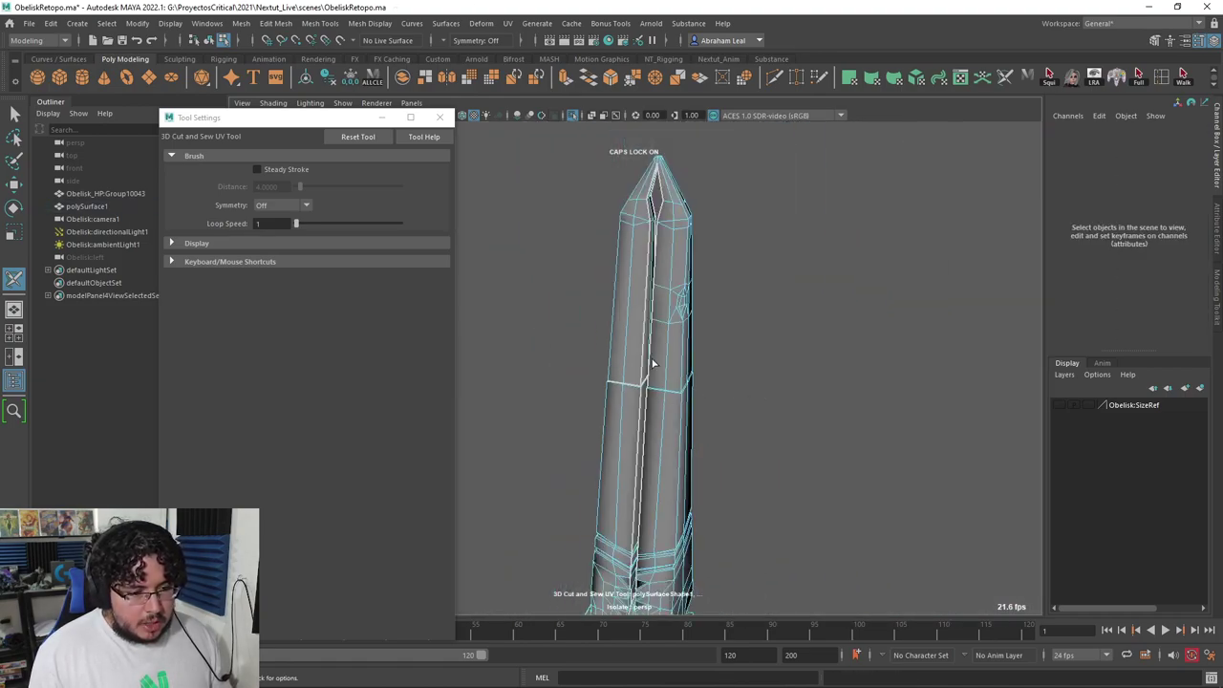
Step: Cut a UV seam along the V-shaped band across the shaft's other half and through the groove wall between the halves
{"action": "scroll", "coordinate": [673, 335], "scroll_direction": "down", "scroll_amount": 7}
{"action": "scroll", "coordinate": [686, 383], "scroll_direction": "up", "scroll_amount": 16}
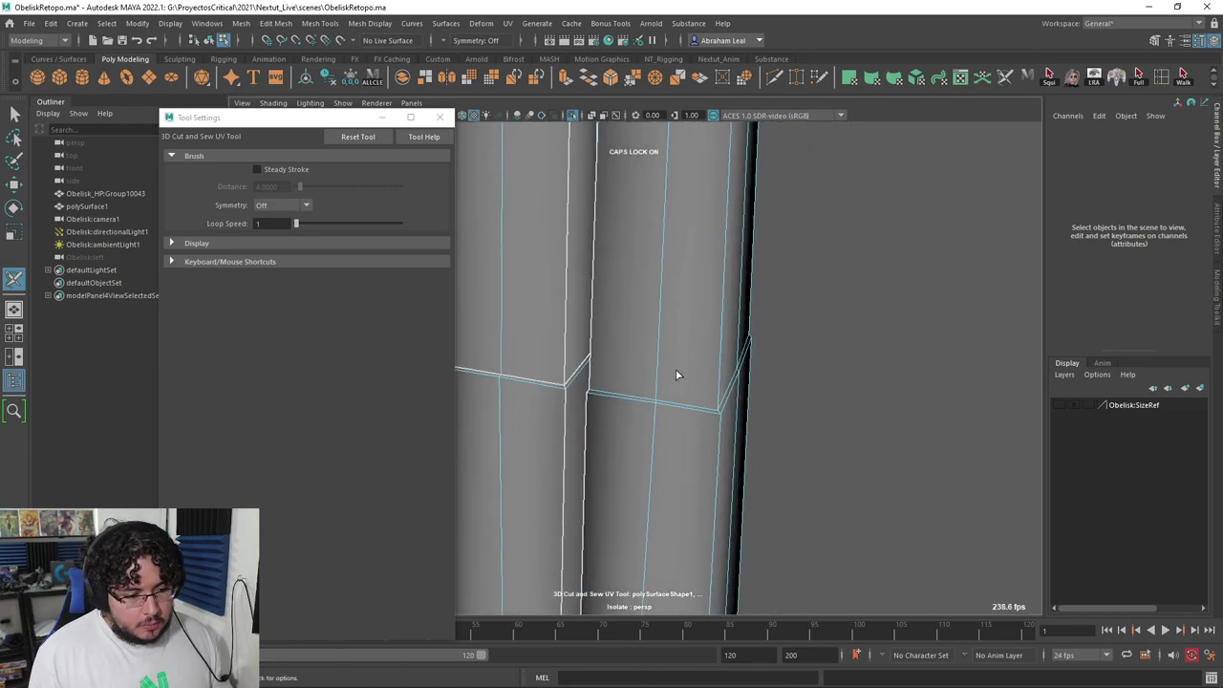
{"action": "left_click_drag", "start_coordinate": [708, 421], "coordinate": [556, 442], "text": "alt"}
{"action": "right_click_drag", "start_coordinate": [619, 440], "coordinate": [650, 431], "text": "alt"}
{"action": "left_click_drag", "start_coordinate": [650, 431], "coordinate": [655, 427], "text": "alt"}
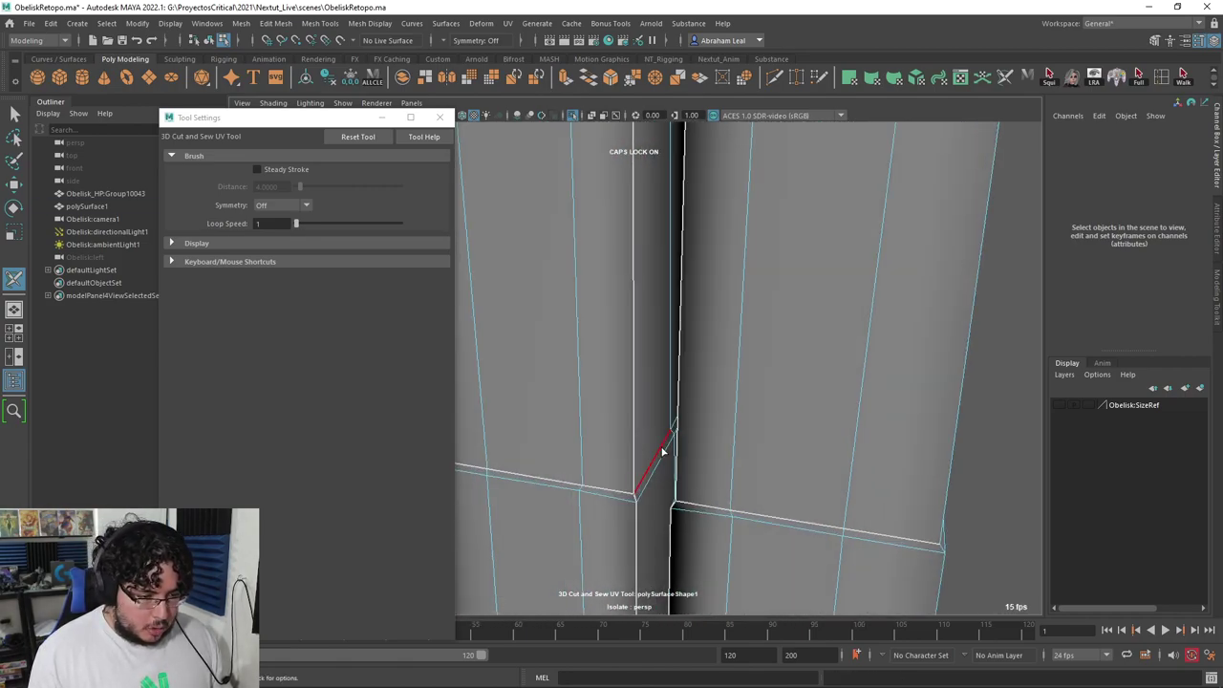
{"action": "left_click", "coordinate": [664, 445]}
{"action": "right_click_drag", "start_coordinate": [692, 457], "coordinate": [680, 453], "text": "alt"}
{"action": "left_click_drag", "start_coordinate": [679, 453], "coordinate": [585, 392], "text": "alt"}
{"action": "right_click_drag", "start_coordinate": [585, 392], "coordinate": [511, 337], "text": "alt"}
{"action": "left_click_drag", "start_coordinate": [510, 336], "coordinate": [603, 309], "text": "alt"}
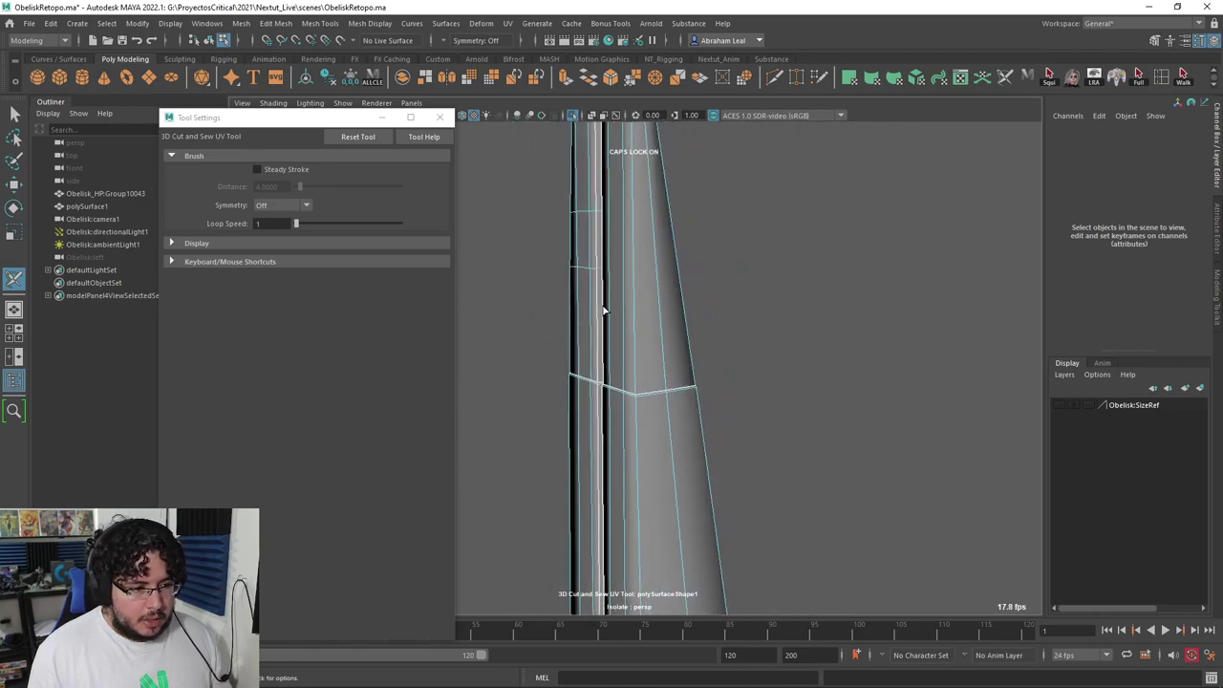
Step: Examine the seams along the shaft and down around the stepped base
{"action": "middle_click_drag", "start_coordinate": [603, 309], "coordinate": [603, 407], "text": "alt"}
{"action": "left_click_drag", "start_coordinate": [603, 407], "coordinate": [727, 327], "text": "alt"}
{"action": "middle_click_drag", "start_coordinate": [692, 585], "coordinate": [669, 311], "text": "alt"}
{"action": "mouse_move", "coordinate": [669, 402]}
{"action": "right_mouse_down", "text": "alt"}
{"action": "mouse_move", "coordinate": [627, 411]}
{"action": "mouse_move", "coordinate": [659, 407]}
{"action": "right_mouse_up", "text": "alt"}
{"action": "middle_click_drag", "start_coordinate": [659, 406], "coordinate": [656, 293], "text": "alt"}
{"action": "left_click_drag", "start_coordinate": [656, 294], "coordinate": [681, 229], "text": "alt"}
{"action": "middle_click_drag", "start_coordinate": [693, 402], "coordinate": [695, 320], "text": "alt"}
{"action": "mouse_move", "coordinate": [695, 320]}
{"action": "left_mouse_down", "text": "alt"}
{"action": "mouse_move", "coordinate": [707, 429]}
{"action": "mouse_move", "coordinate": [625, 320]}
{"action": "mouse_move", "coordinate": [712, 357]}
{"action": "mouse_move", "coordinate": [650, 368]}
{"action": "mouse_move", "coordinate": [652, 322]}
{"action": "mouse_move", "coordinate": [708, 338]}
{"action": "left_mouse_up", "text": "alt"}
{"action": "right_click_drag", "start_coordinate": [707, 338], "coordinate": [557, 347], "text": "alt"}
{"action": "left_click_drag", "start_coordinate": [557, 347], "coordinate": [648, 330], "text": "alt"}
Step: Cut a UV seam down one corner of the windowed base block to the plinth seam, sewing wrongly cut edges there
{"action": "scroll", "coordinate": [576, 349], "scroll_direction": "up", "scroll_amount": 3}
{"action": "right_click_drag", "start_coordinate": [648, 330], "coordinate": [649, 391], "text": "alt"}
{"action": "left_click_drag", "start_coordinate": [616, 330], "coordinate": [674, 364], "text": "alt"}
{"action": "left_click_drag", "start_coordinate": [561, 408], "coordinate": [449, 422], "text": "alt"}
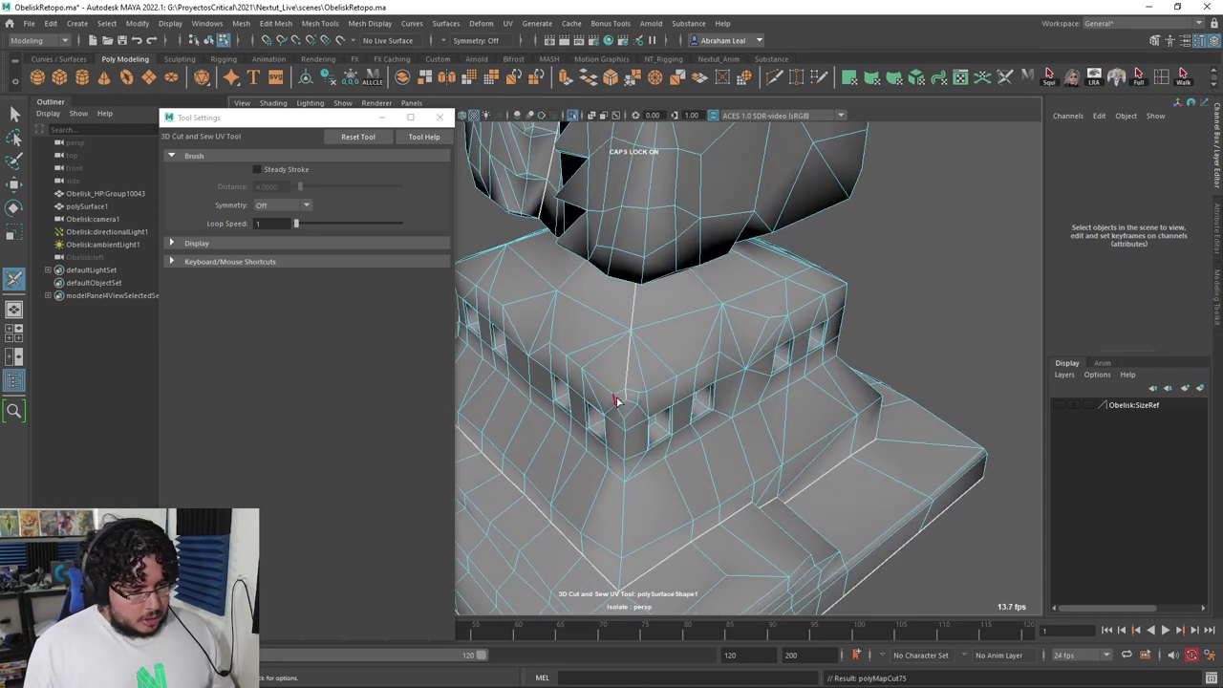
{"action": "middle_click_drag", "start_coordinate": [634, 424], "coordinate": [630, 376], "text": "alt"}
{"action": "right_click_drag", "start_coordinate": [630, 376], "coordinate": [648, 371], "text": "alt"}
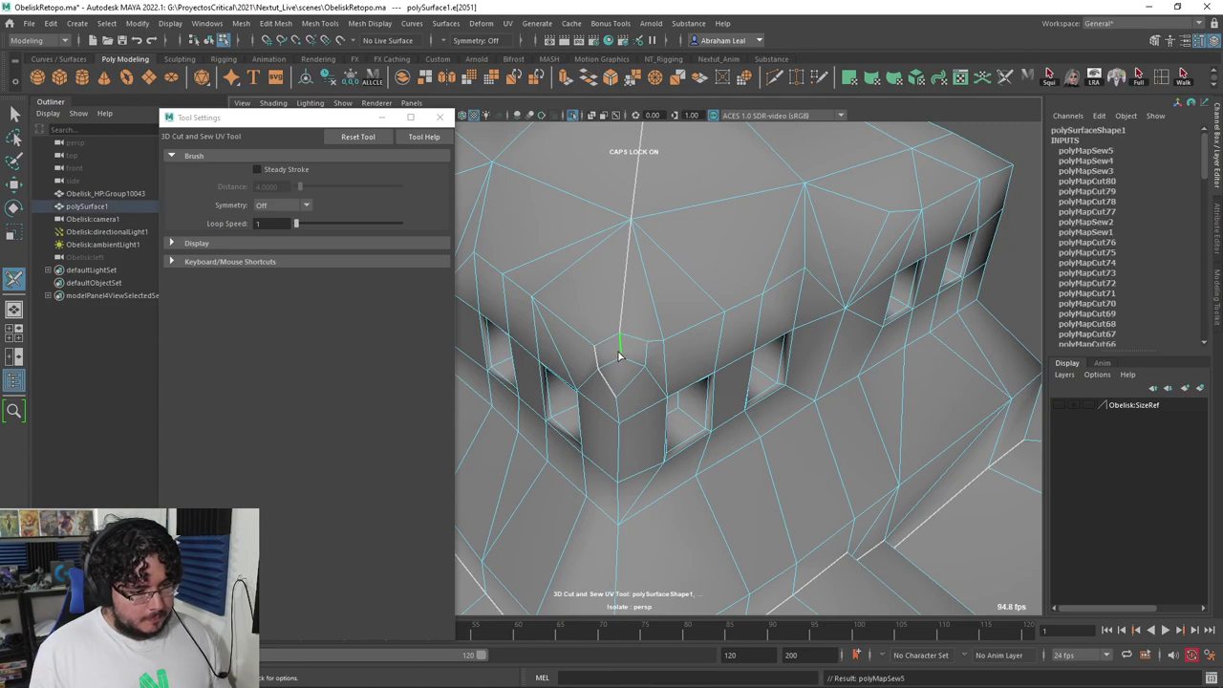
{"action": "left_click", "coordinate": [626, 253]}
{"action": "right_click_drag", "start_coordinate": [661, 371], "coordinate": [644, 377], "text": "alt"}
{"action": "middle_click_drag", "start_coordinate": [644, 377], "coordinate": [642, 298], "text": "alt"}
{"action": "left_click_drag", "start_coordinate": [632, 302], "coordinate": [632, 368]}
{"action": "right_click_drag", "start_coordinate": [681, 390], "coordinate": [648, 404], "text": "alt"}
{"action": "left_click_drag", "start_coordinate": [648, 404], "coordinate": [552, 376], "text": "alt"}
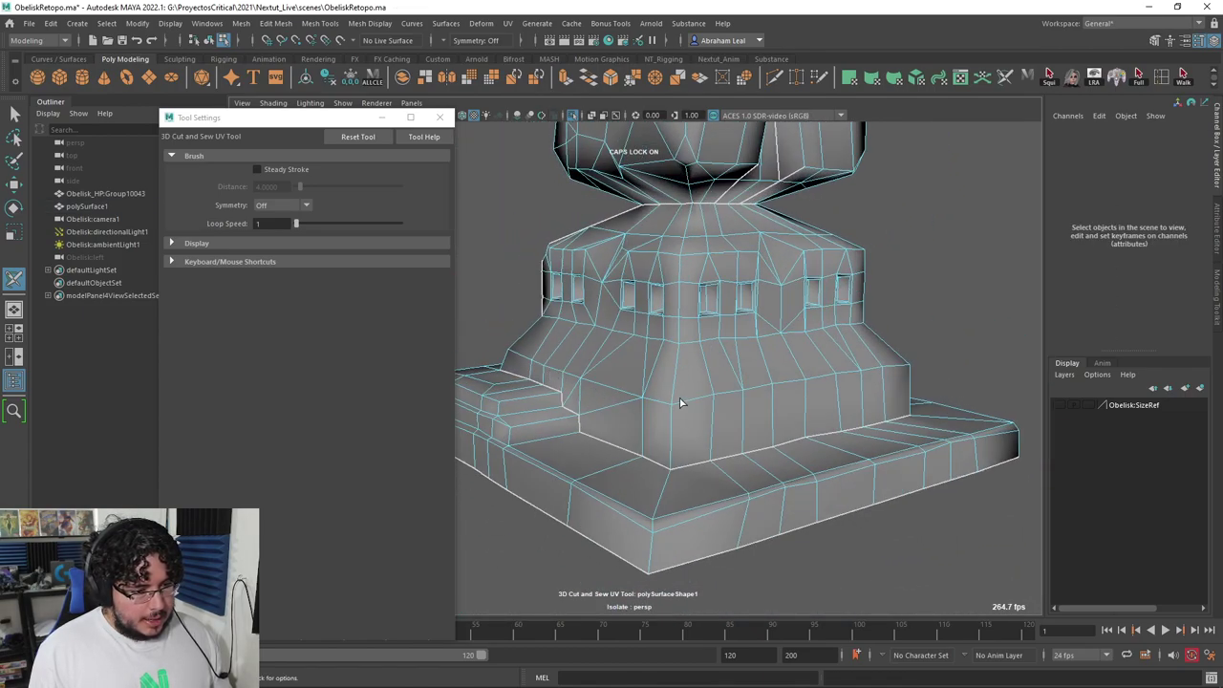
Step: Leave the cut tool, select the whole obelisk mesh and open the UV Editor with the tool settings closed
{"action": "mouse_move", "coordinate": [779, 360]}
{"action": "left_mouse_down", "text": "alt"}
{"action": "mouse_move", "coordinate": [638, 371]}
{"action": "mouse_move", "coordinate": [786, 381]}
{"action": "left_mouse_up", "text": "alt"}
{"action": "right_click_drag", "start_coordinate": [799, 405], "coordinate": [741, 417], "text": "alt"}
{"action": "left_click_drag", "start_coordinate": [755, 368], "coordinate": [617, 365], "text": "alt"}
{"action": "left_click_drag", "start_coordinate": [712, 359], "coordinate": [684, 354], "text": "alt"}
{"action": "mouse_move", "coordinate": [659, 355]}
{"action": "right_mouse_down", "text": "alt"}
{"action": "mouse_move", "coordinate": [705, 364]}
{"action": "mouse_move", "coordinate": [662, 358]}
{"action": "right_mouse_up", "text": "alt"}
{"action": "left_click_drag", "start_coordinate": [661, 358], "coordinate": [860, 357], "text": "alt"}
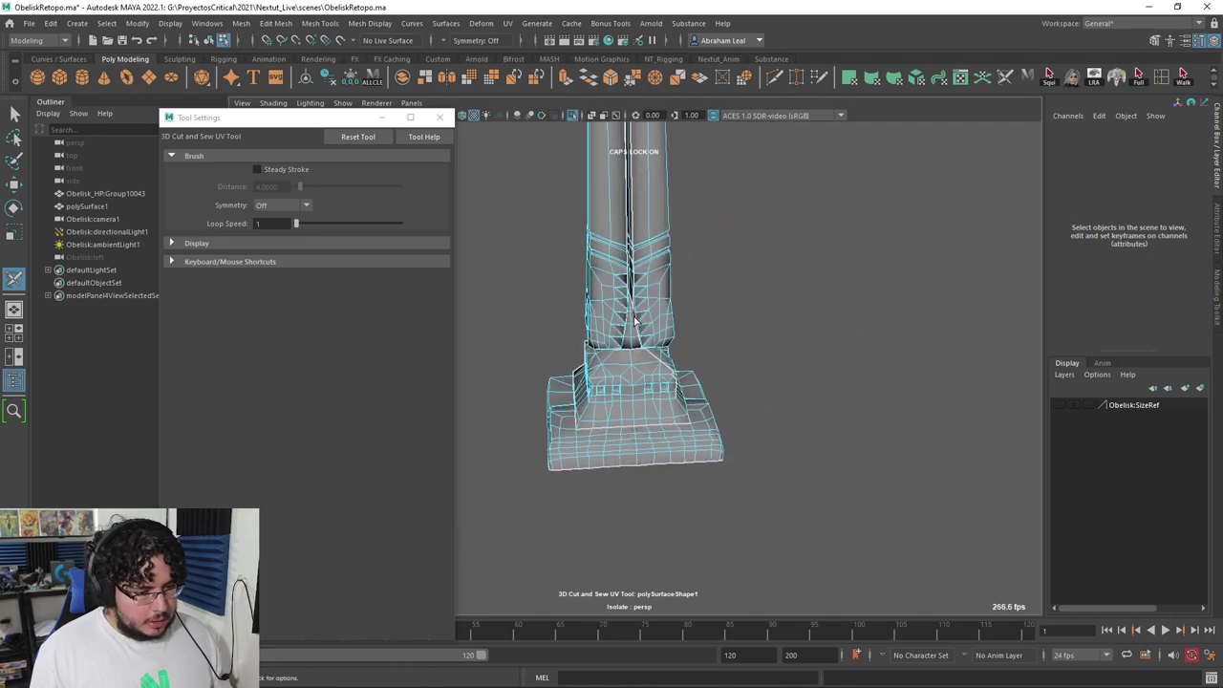
{"action": "key", "text": "q"}
{"action": "key", "text": "F8"}
{"action": "left_click", "coordinate": [701, 261]}
{"action": "left_click", "coordinate": [646, 277]}
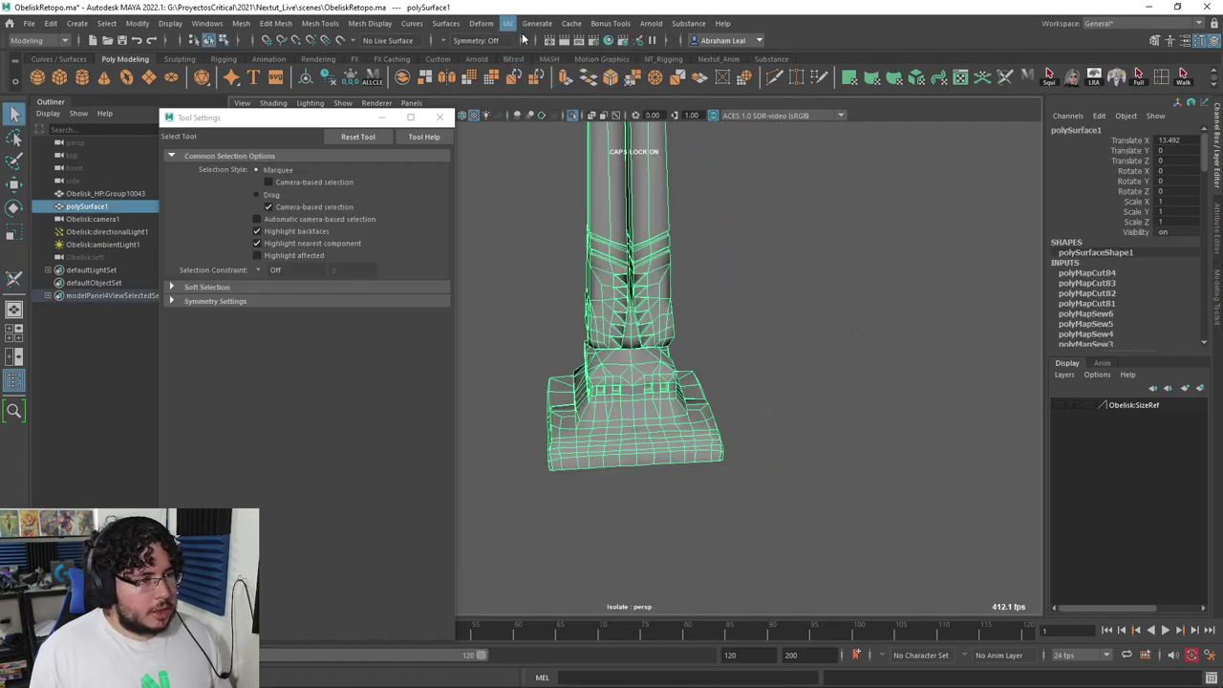
{"action": "left_click", "coordinate": [507, 23]}
{"action": "left_click", "coordinate": [531, 50]}
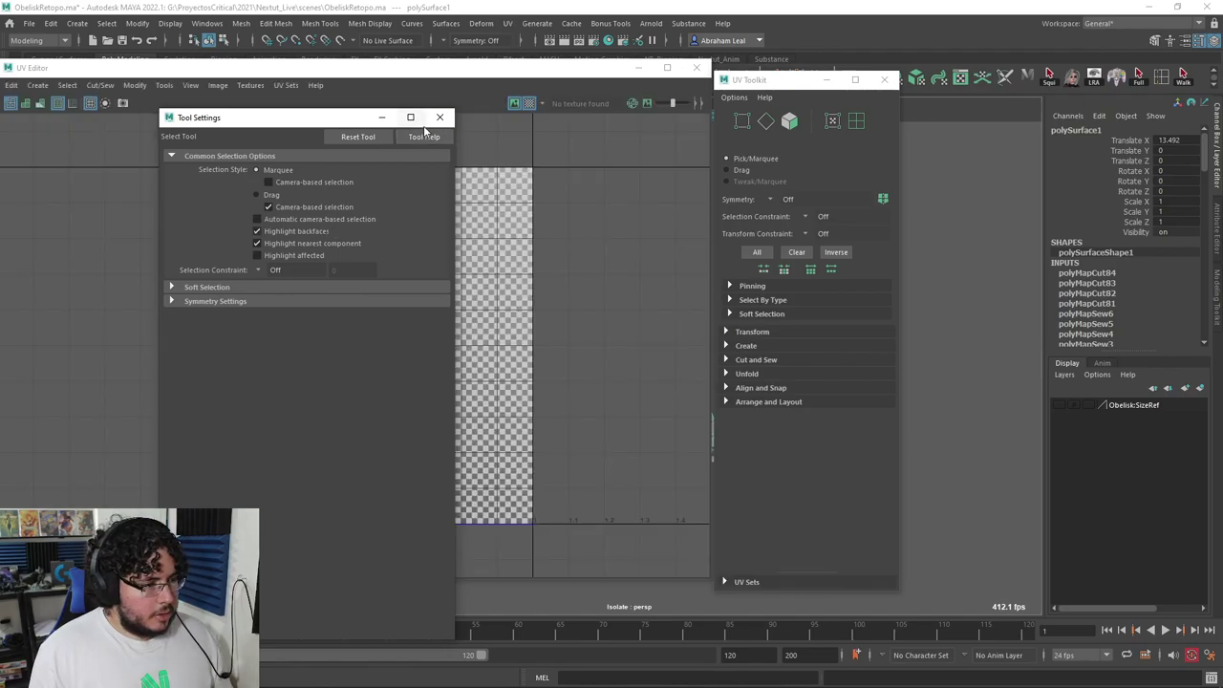
{"action": "left_click", "coordinate": [440, 117]}
Step: Select all of the obelisk's UV shells and unfold them
{"action": "right_click", "coordinate": [459, 268]}
{"action": "right_click_drag", "start_coordinate": [396, 245], "coordinate": [394, 244]}
{"action": "left_click_drag", "start_coordinate": [516, 138], "coordinate": [170, 540]}
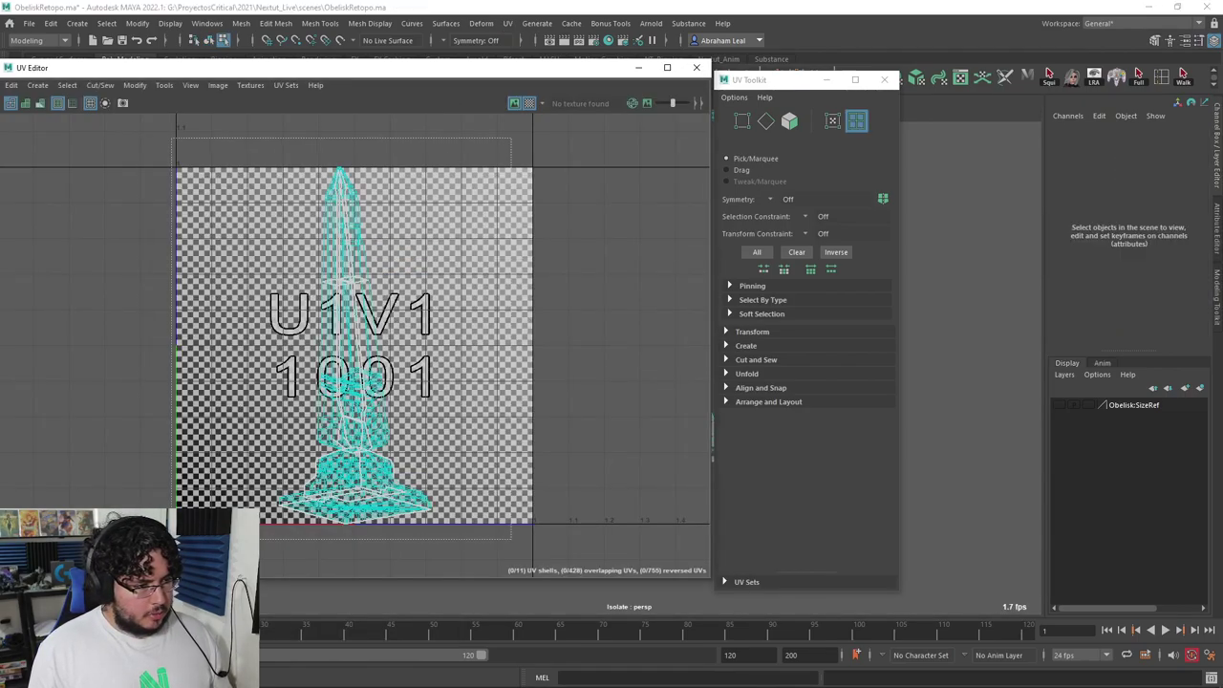
{"action": "left_click_drag", "start_coordinate": [406, 73], "coordinate": [427, 67]}
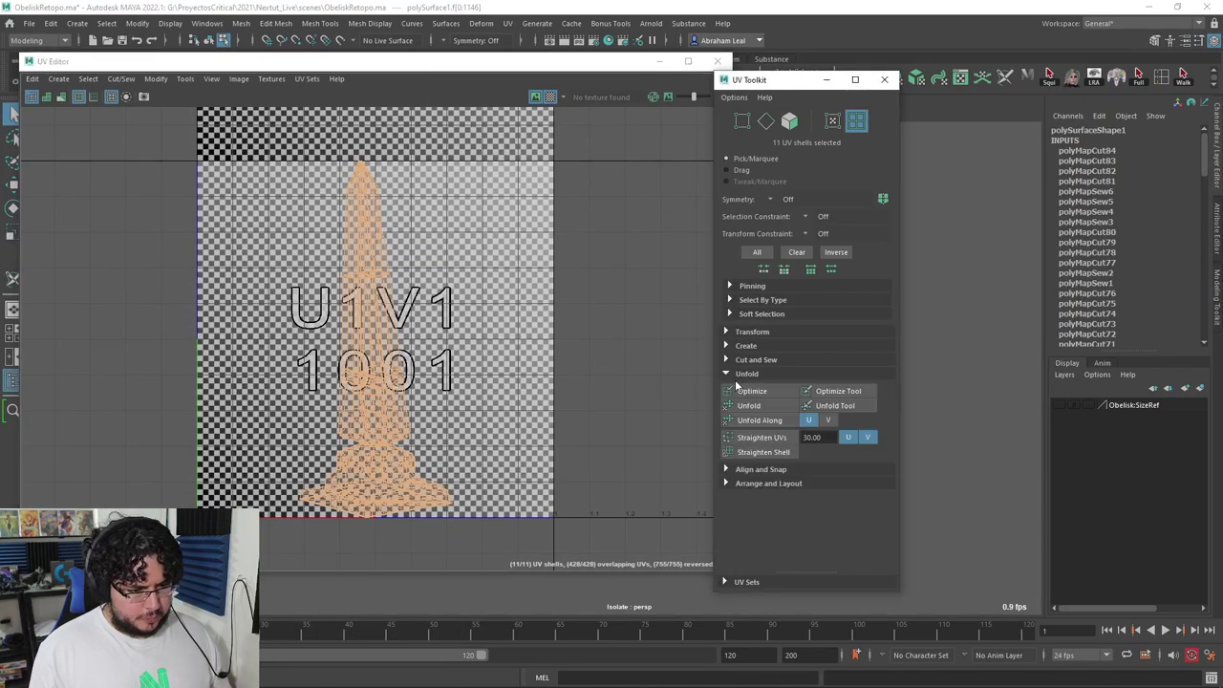
{"action": "left_click", "coordinate": [550, 256]}
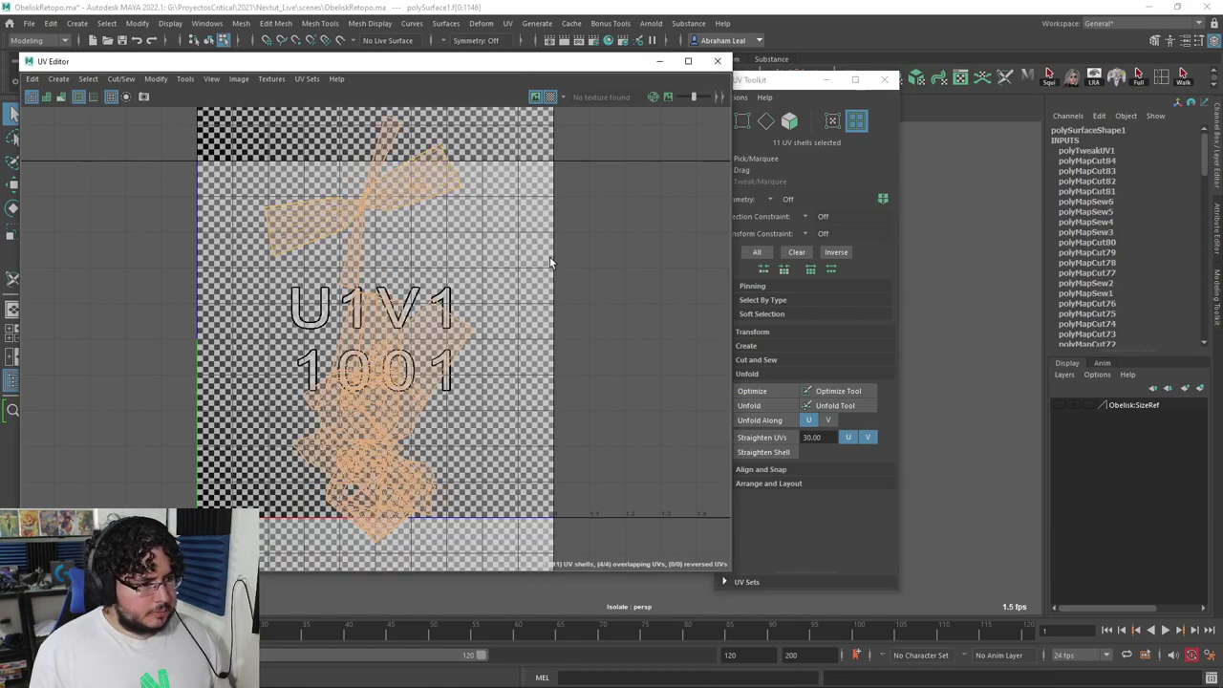
Step: Cut the UVs along the centre edges of the obelisk's tip to split the bow-tie-shaped shell in two
{"action": "scroll", "coordinate": [402, 231], "scroll_direction": "up", "scroll_amount": 4}
{"action": "middle_click_drag", "start_coordinate": [331, 162], "coordinate": [383, 218], "text": "alt"}
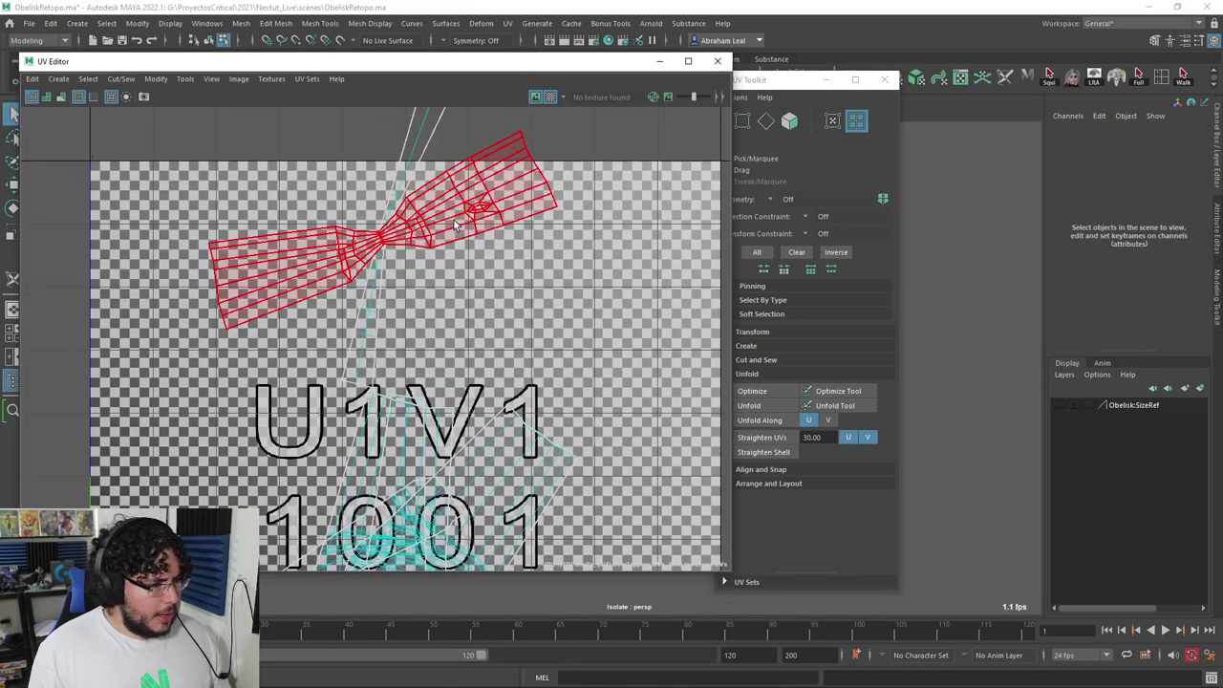
{"action": "scroll", "coordinate": [309, 250], "scroll_direction": "up", "scroll_amount": 8}
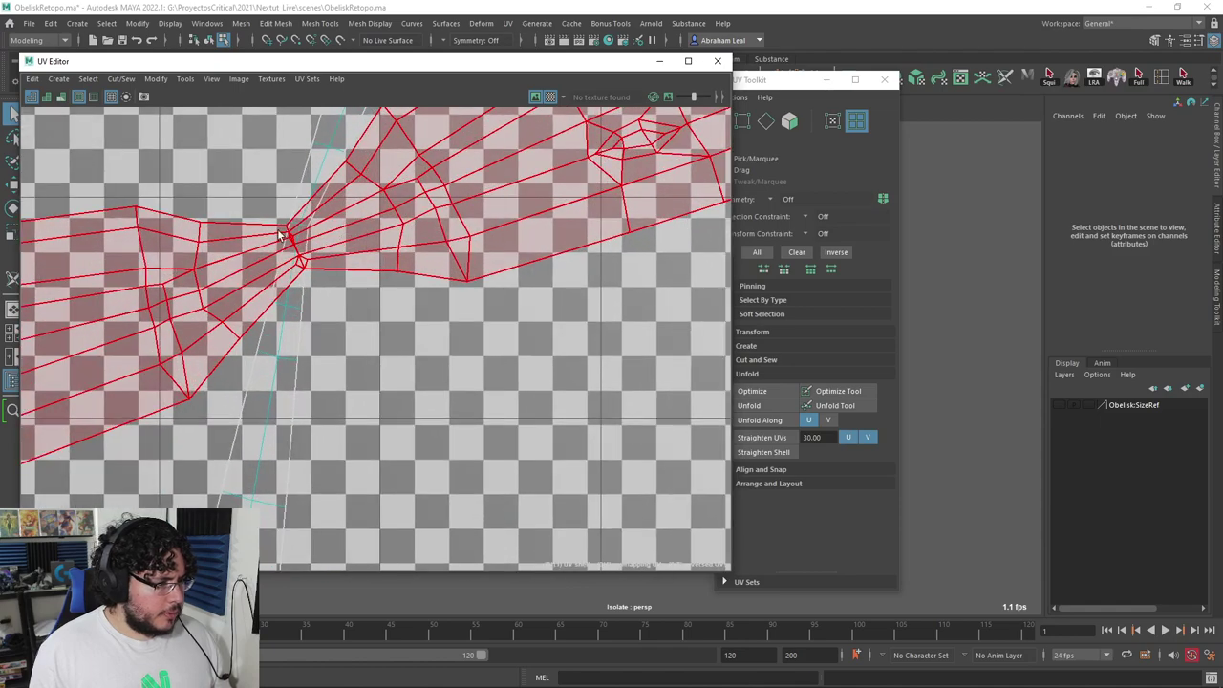
{"action": "key", "text": "F10"}
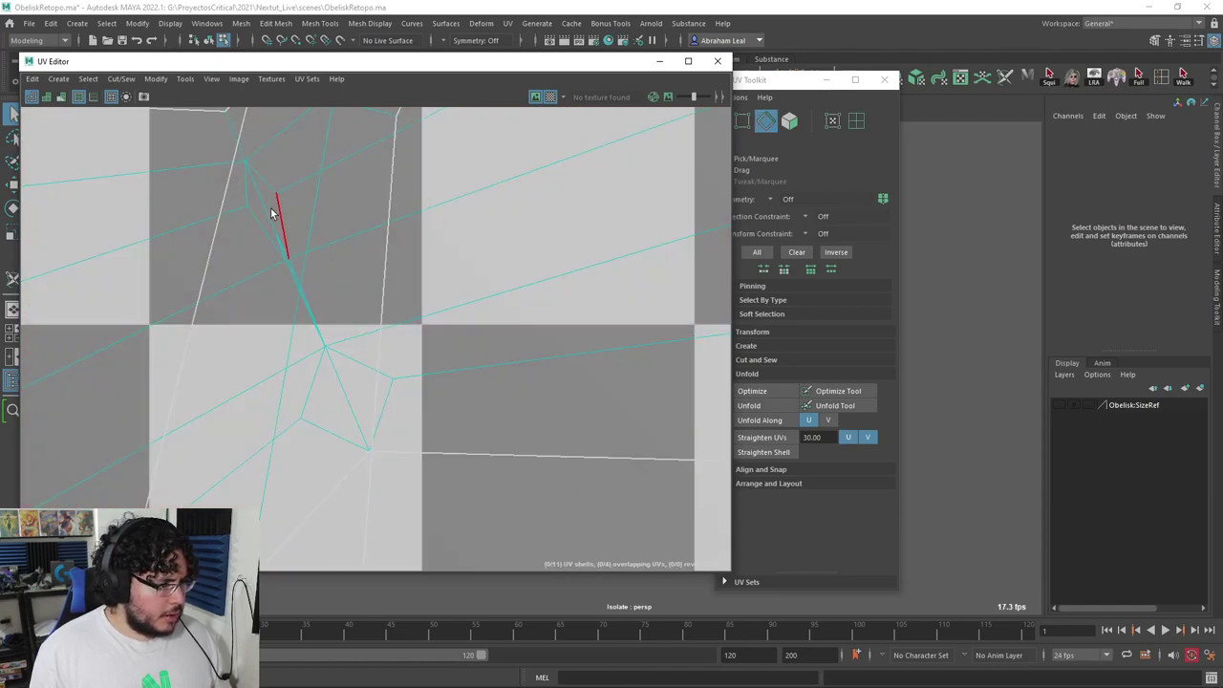
{"action": "left_click", "coordinate": [827, 81]}
{"action": "left_click", "coordinate": [848, 272], "text": "alt"}
{"action": "key", "text": "f"}
{"action": "left_click_drag", "start_coordinate": [848, 271], "coordinate": [814, 218], "text": "alt"}
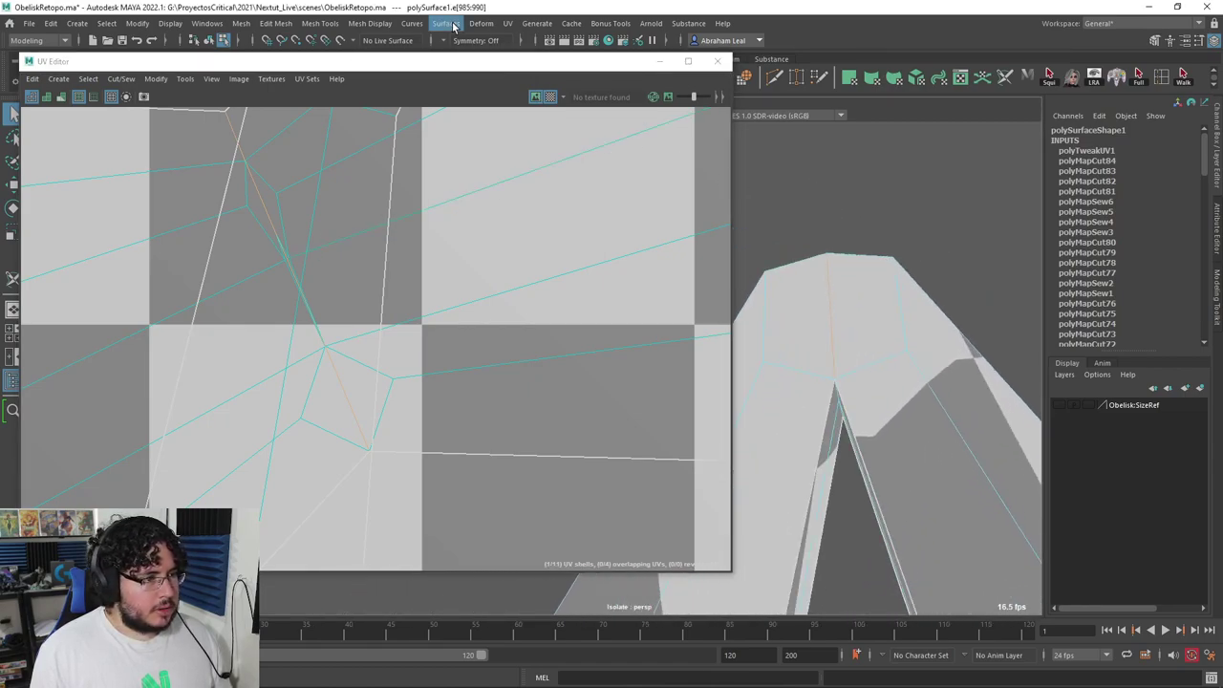
{"action": "left_click", "coordinate": [506, 25]}
{"action": "left_click", "coordinate": [556, 237]}
Step: Cut the UVs across the middle of the narrow groove shell where it passes over the tip
{"action": "scroll", "coordinate": [401, 291], "scroll_direction": "down", "scroll_amount": 12}
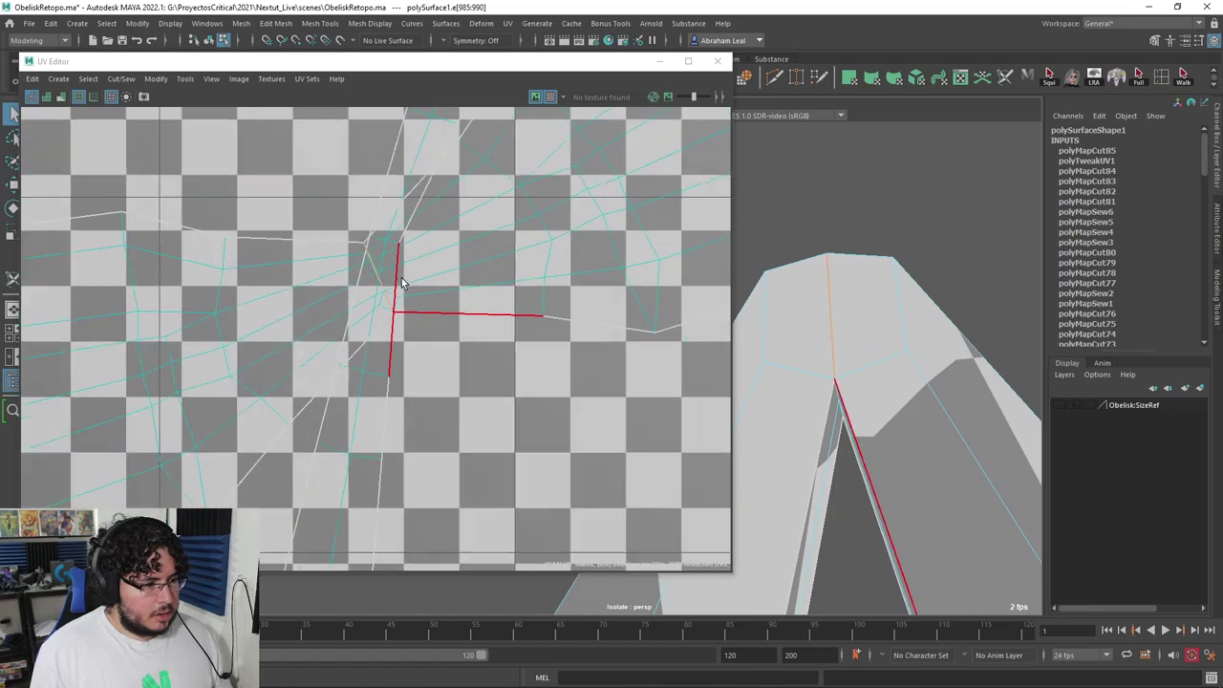
{"action": "scroll", "coordinate": [402, 289], "scroll_direction": "up", "scroll_amount": 6}
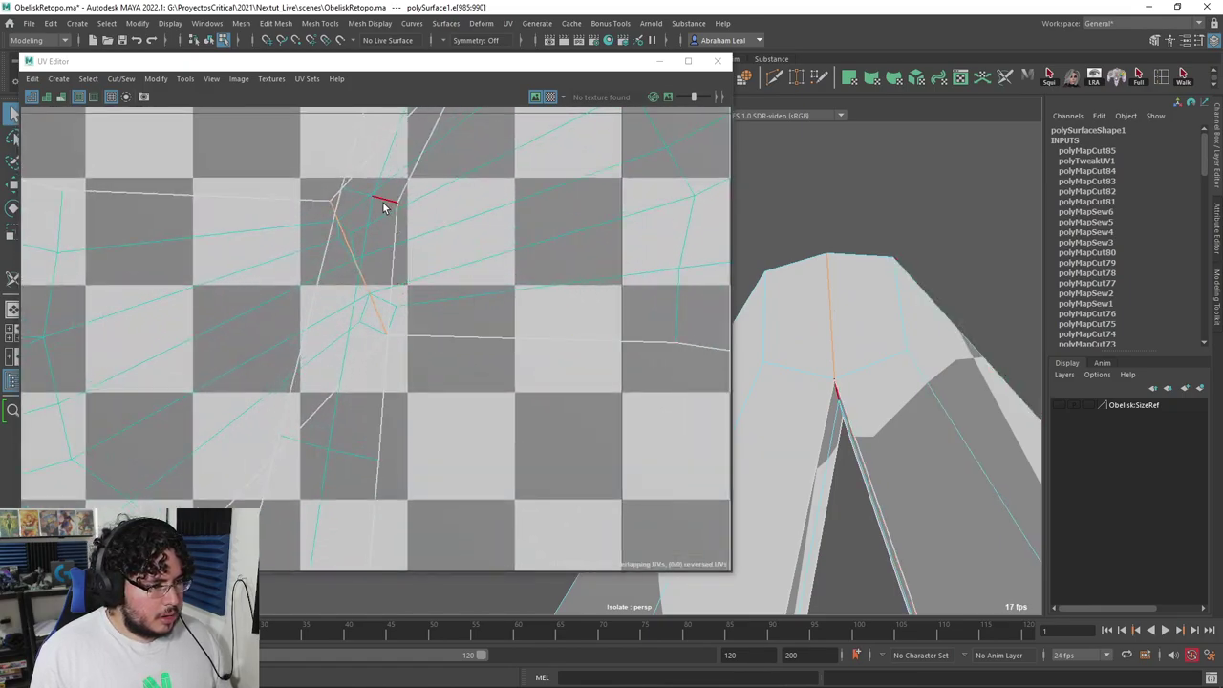
{"action": "scroll", "coordinate": [489, 255], "scroll_direction": "down", "scroll_amount": 2}
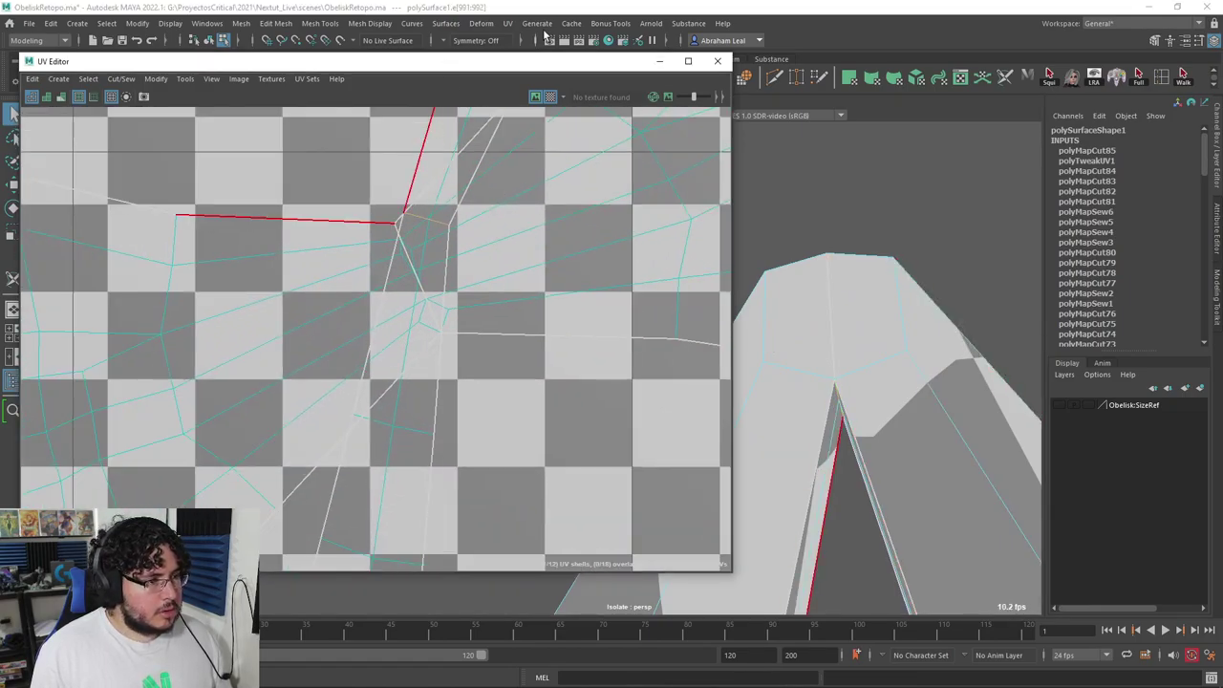
{"action": "left_click", "coordinate": [507, 23]}
{"action": "left_click", "coordinate": [546, 229]}
Step: Hide the checker map, select all UV shells and unfold them again
{"action": "scroll", "coordinate": [528, 256], "scroll_direction": "down", "scroll_amount": 10}
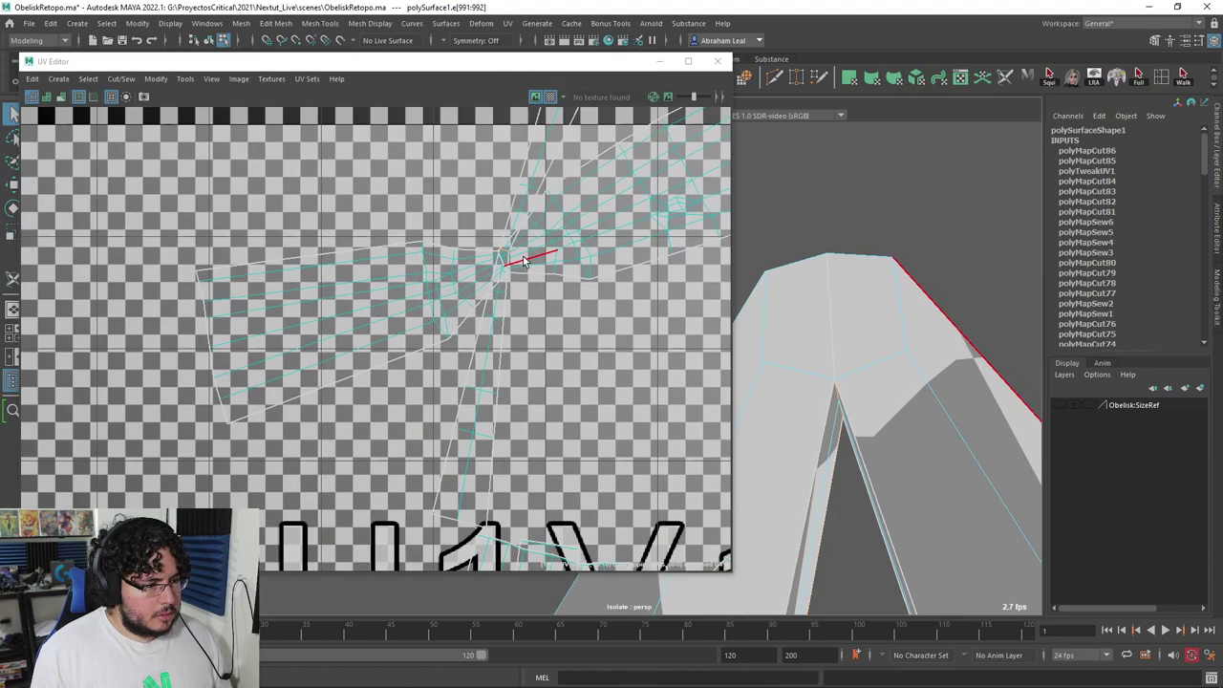
{"action": "left_click", "coordinate": [549, 99]}
{"action": "middle_click_drag", "start_coordinate": [570, 232], "coordinate": [519, 197], "text": "alt"}
{"action": "key", "text": "F11"}
{"action": "left_click_drag", "start_coordinate": [361, 112], "coordinate": [669, 521]}
{"action": "left_click", "coordinate": [156, 78]}
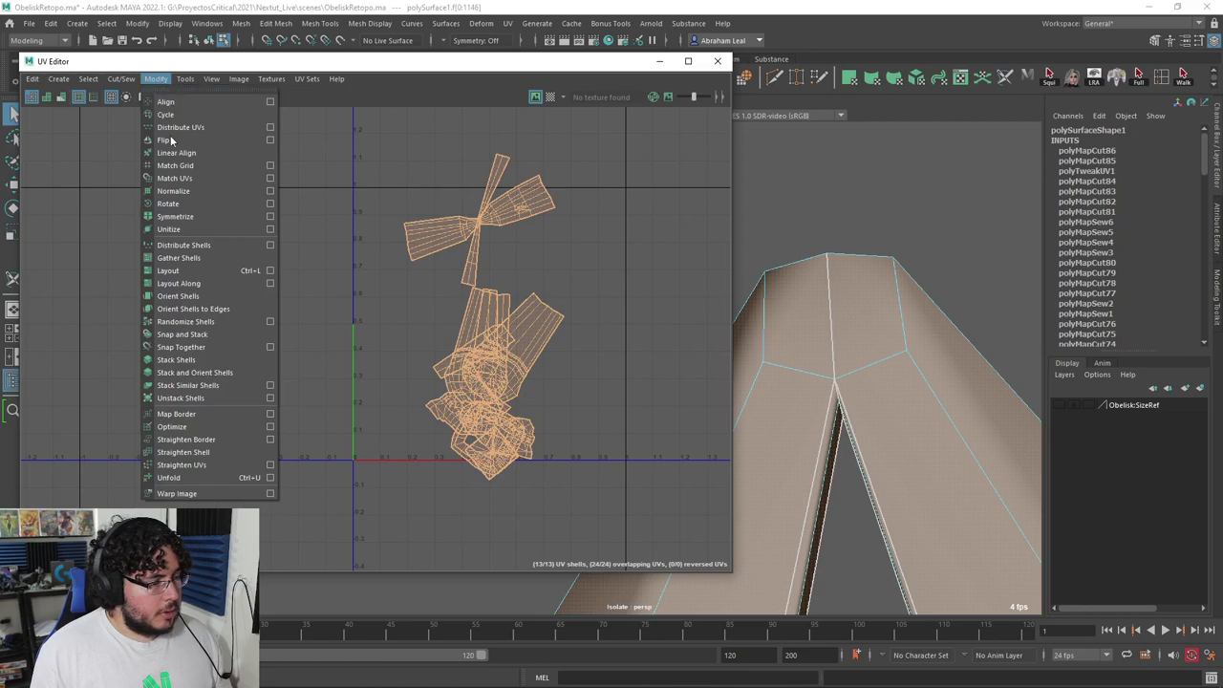
{"action": "left_click", "coordinate": [176, 477]}
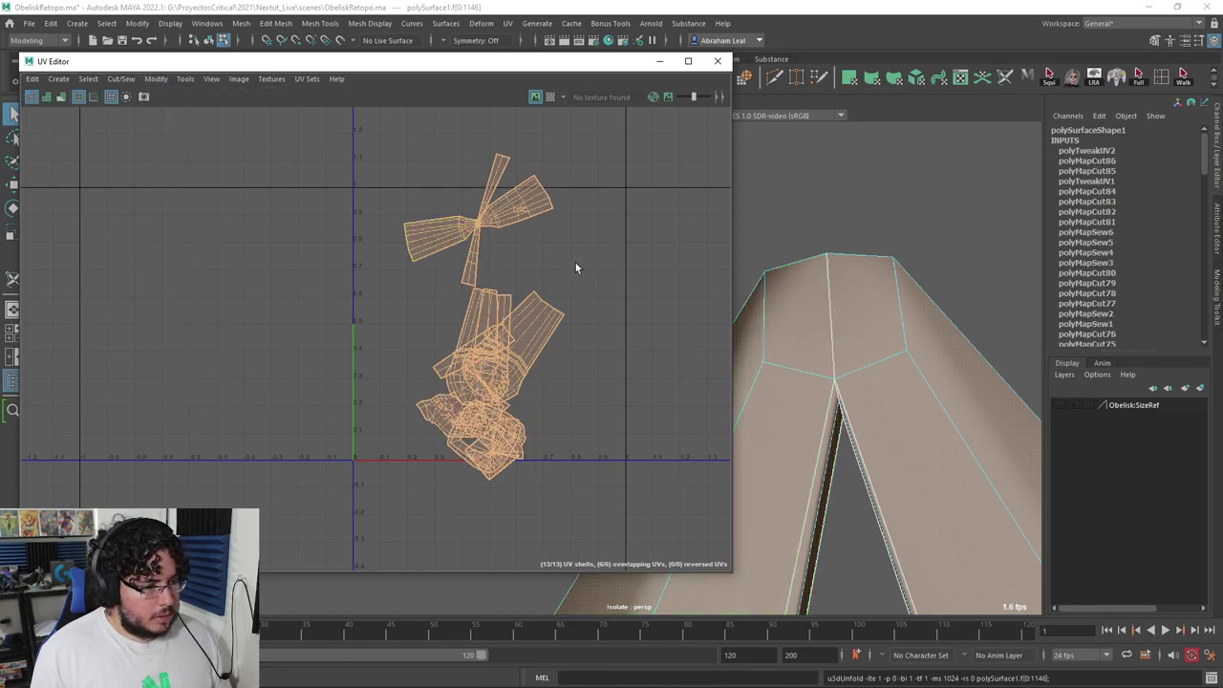
{"action": "left_click", "coordinate": [576, 263]}
Step: Examine the unfolded tip shells and use the checker map to check the obelisk's upper part for distortion
{"action": "scroll", "coordinate": [535, 238], "scroll_direction": "up", "scroll_amount": 4}
{"action": "middle_click_drag", "start_coordinate": [502, 202], "coordinate": [581, 273], "text": "alt"}
{"action": "scroll", "coordinate": [581, 274], "scroll_direction": "up", "scroll_amount": 5}
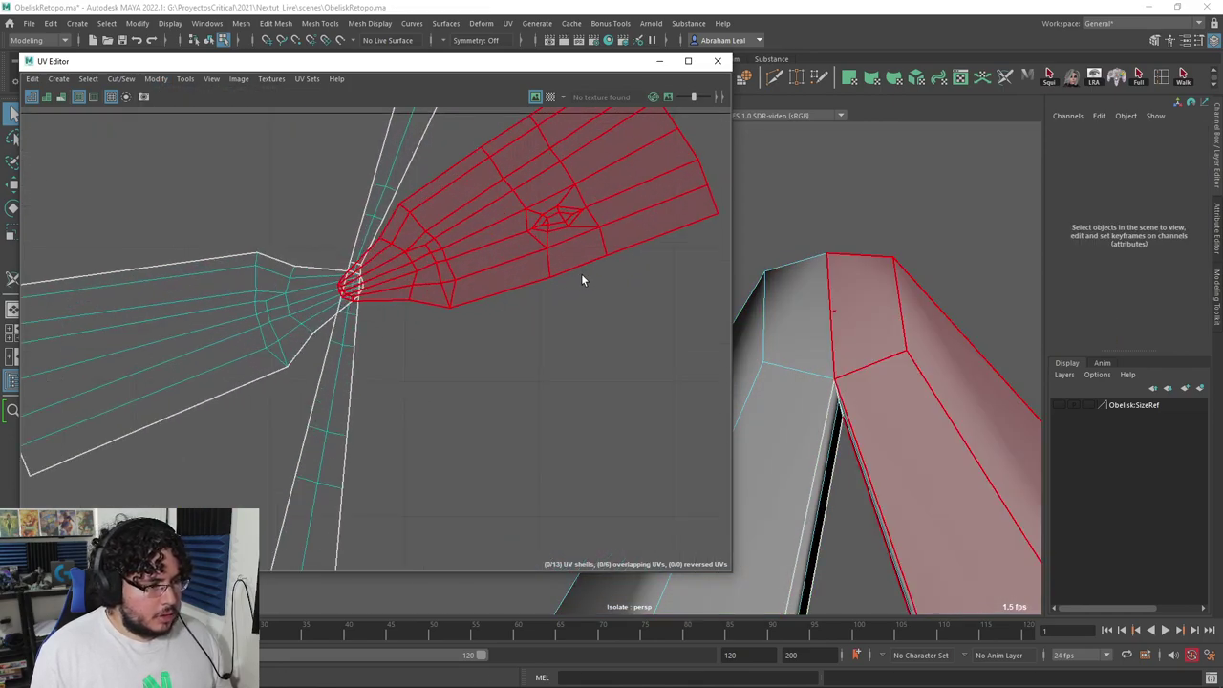
{"action": "scroll", "coordinate": [581, 274], "scroll_direction": "down", "scroll_amount": 2}
{"action": "left_click", "coordinate": [551, 96]}
{"action": "scroll", "coordinate": [804, 382], "scroll_direction": "down", "scroll_amount": 6}
{"action": "middle_click_drag", "start_coordinate": [804, 381], "coordinate": [867, 338], "text": "alt"}
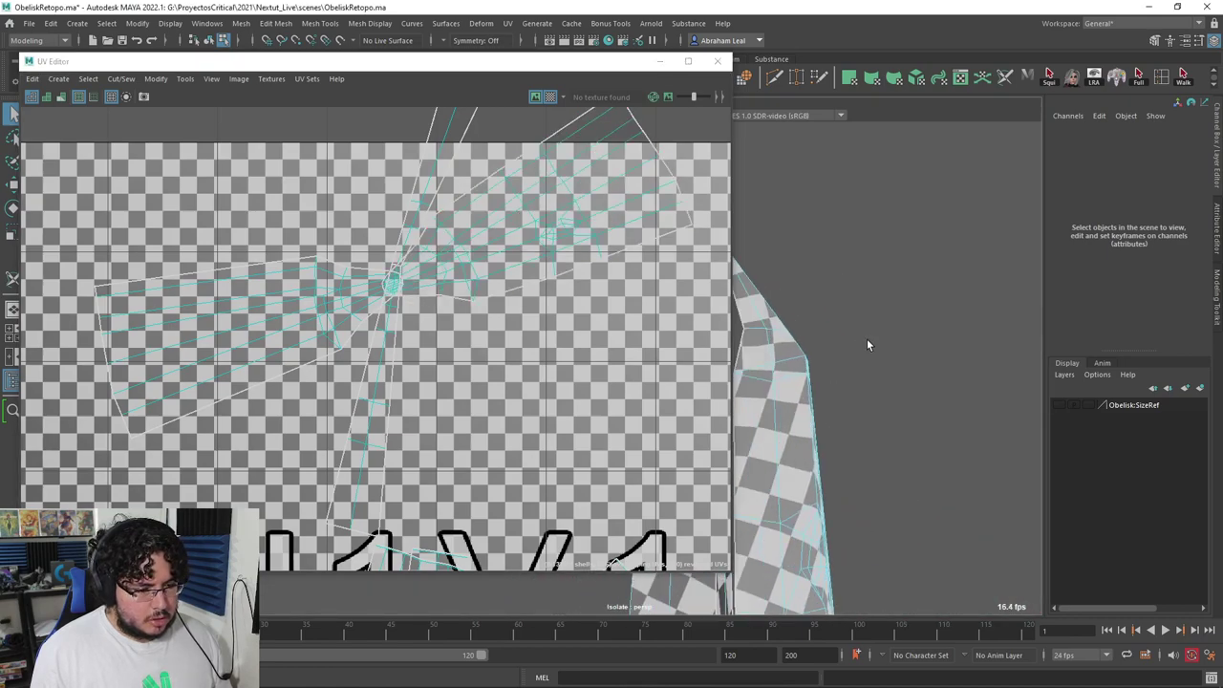
{"action": "left_click_drag", "start_coordinate": [868, 345], "coordinate": [830, 365], "text": "alt"}
{"action": "scroll", "coordinate": [501, 230], "scroll_direction": "down", "scroll_amount": 7}
Step: Select all UV shells and lay them out within the 0–1 UV tile
{"action": "left_click_drag", "start_coordinate": [619, 486], "coordinate": [621, 489]}
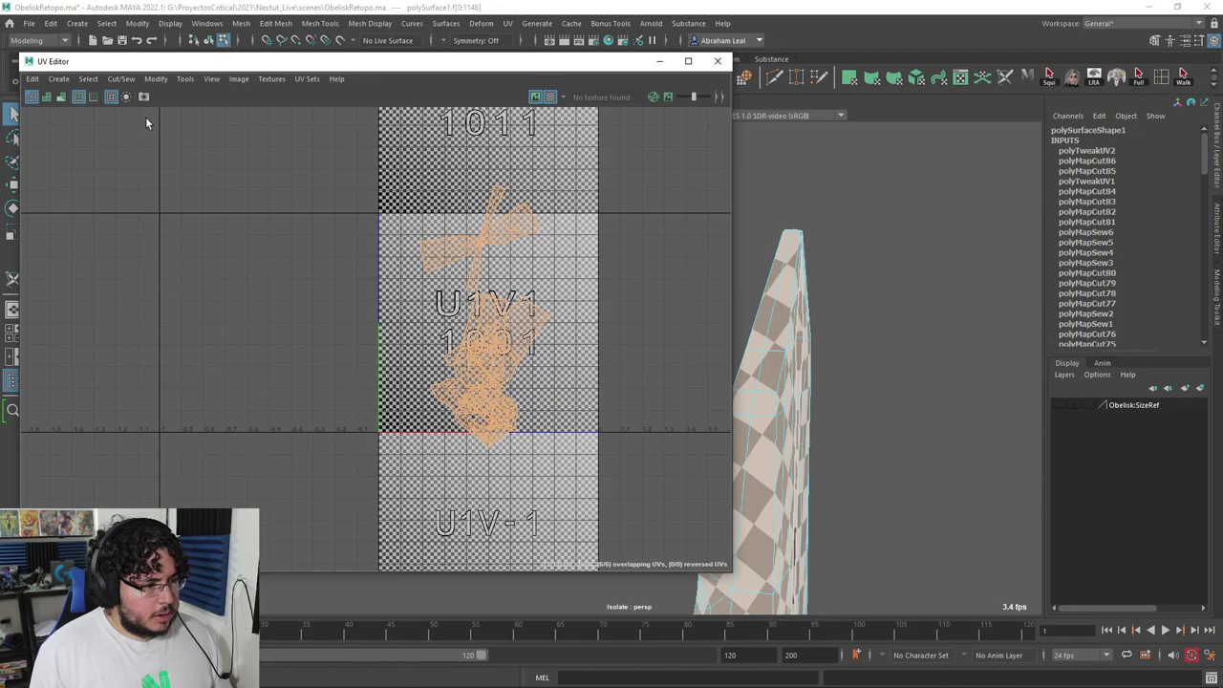
{"action": "left_click", "coordinate": [157, 79]}
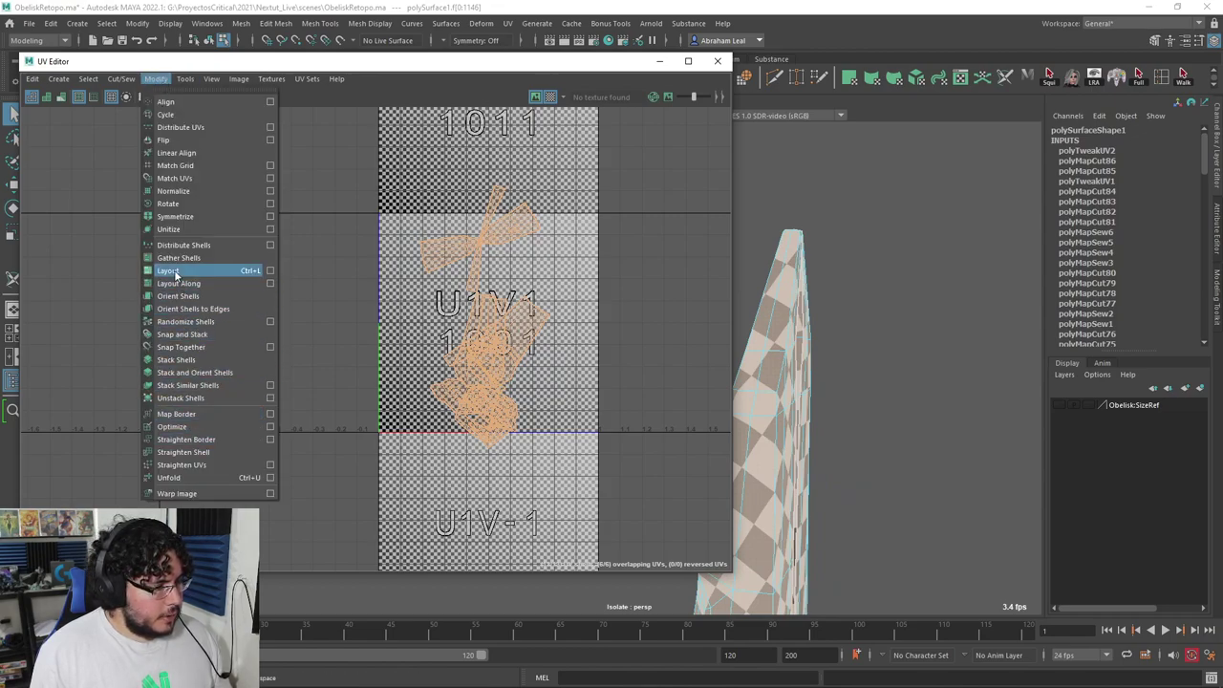
{"action": "left_click", "coordinate": [175, 273]}
{"action": "scroll", "coordinate": [478, 267], "scroll_direction": "up", "scroll_amount": 1}
{"action": "left_click", "coordinate": [470, 214]}
Step: Hide the checker map and examine how the shells are packed in the UV tile
{"action": "scroll", "coordinate": [479, 204], "scroll_direction": "up", "scroll_amount": 3}
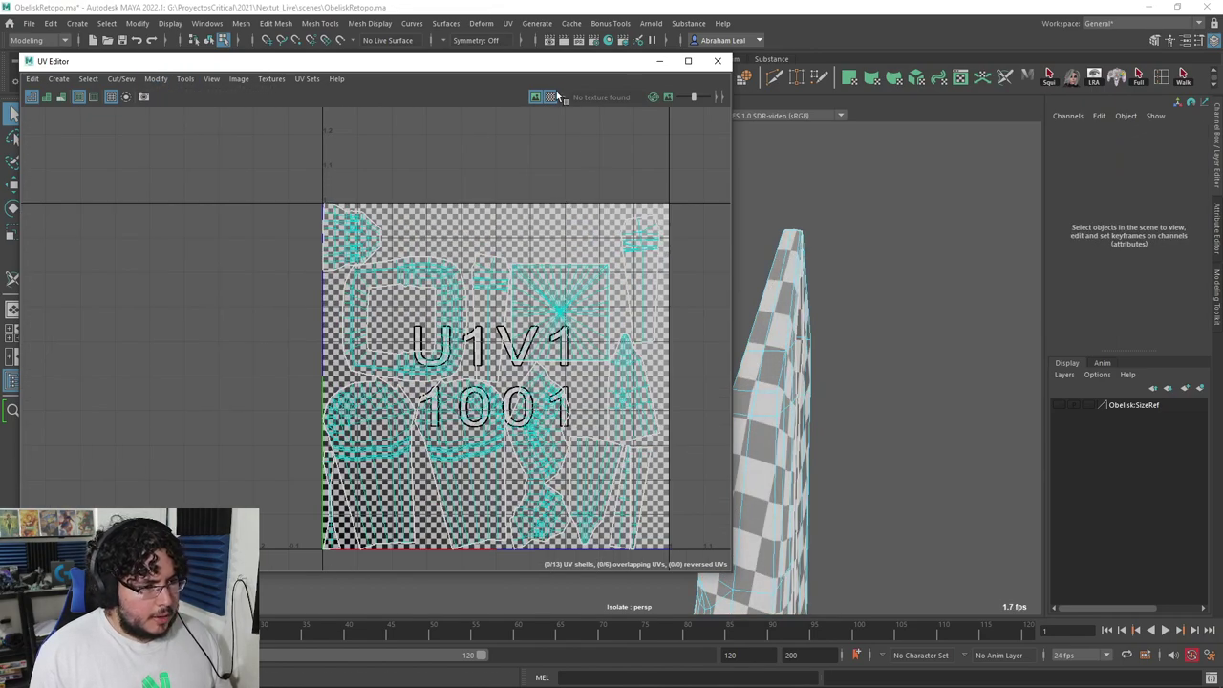
{"action": "left_click", "coordinate": [553, 96]}
{"action": "middle_click_drag", "start_coordinate": [694, 349], "coordinate": [626, 288], "text": "alt"}
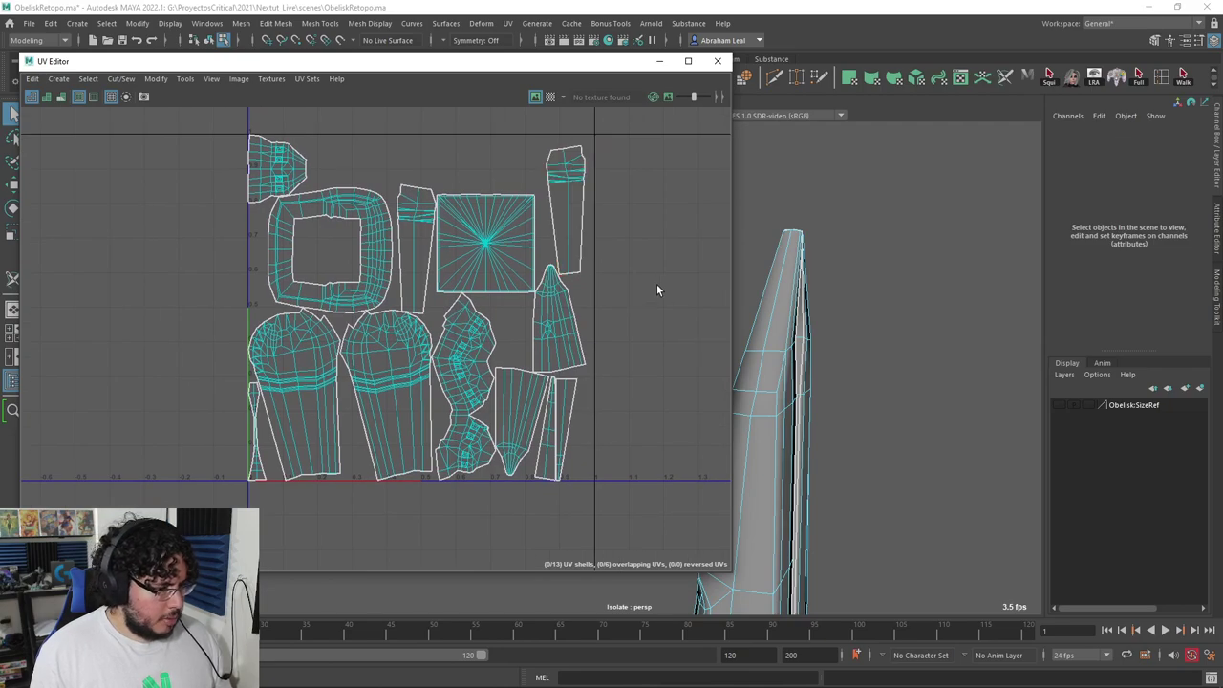
{"action": "middle_click_drag", "start_coordinate": [668, 389], "coordinate": [618, 368], "text": "alt"}
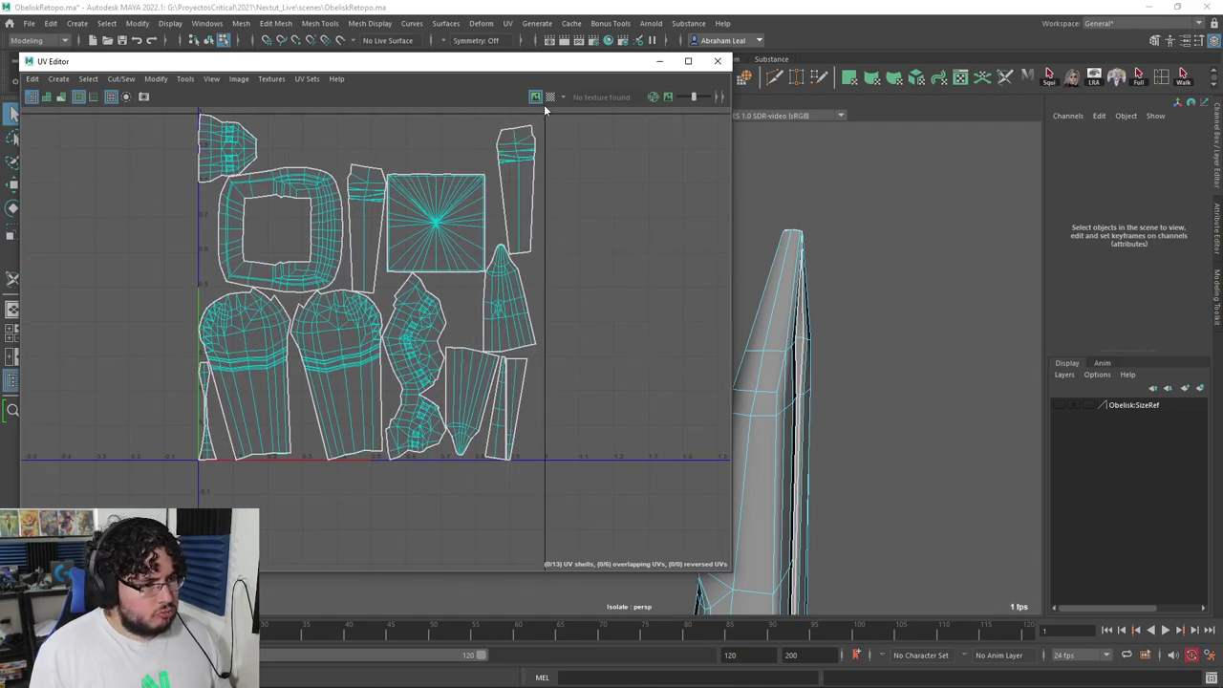
Step: Show the checker map again and examine its scale along the shaft and the base
{"action": "left_click", "coordinate": [551, 97]}
{"action": "scroll", "coordinate": [833, 308], "scroll_direction": "down", "scroll_amount": 4}
{"action": "middle_click_drag", "start_coordinate": [833, 308], "coordinate": [929, 173], "text": "alt"}
{"action": "scroll", "coordinate": [818, 266], "scroll_direction": "up", "scroll_amount": 3}
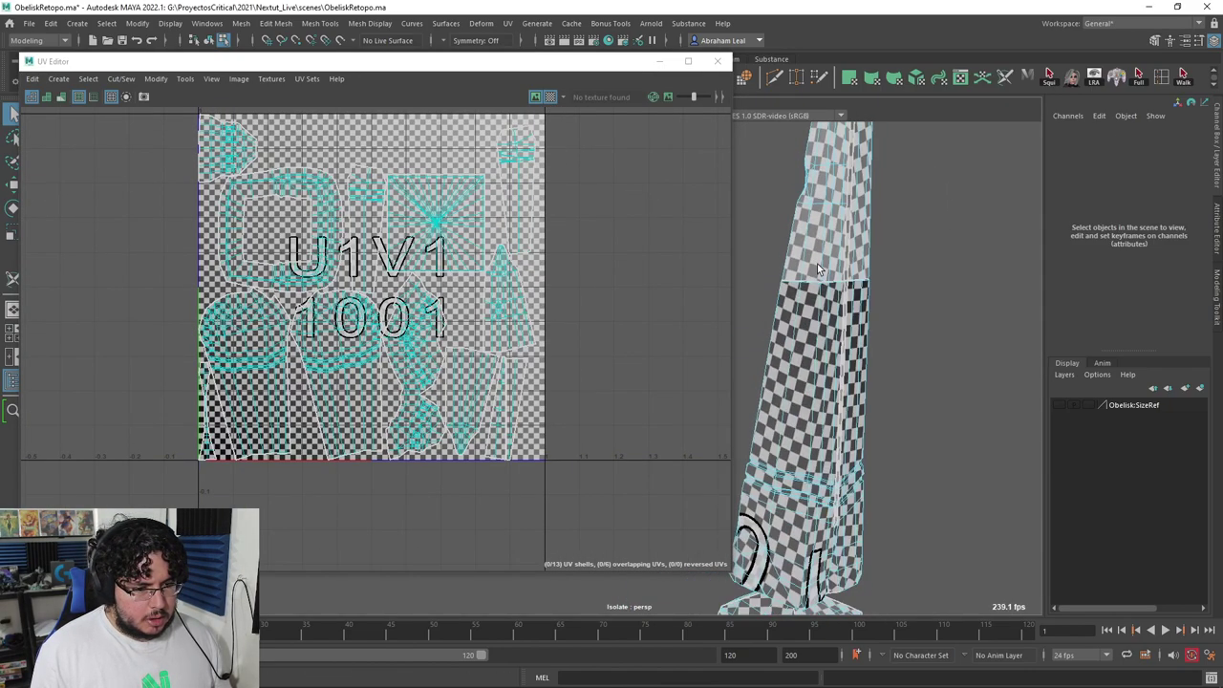
{"action": "scroll", "coordinate": [817, 264], "scroll_direction": "down", "scroll_amount": 5}
{"action": "middle_click_drag", "start_coordinate": [778, 338], "coordinate": [858, 272], "text": "alt"}
{"action": "scroll", "coordinate": [860, 330], "scroll_direction": "up", "scroll_amount": 4}
{"action": "left_click_drag", "start_coordinate": [903, 350], "coordinate": [877, 363], "text": "alt"}
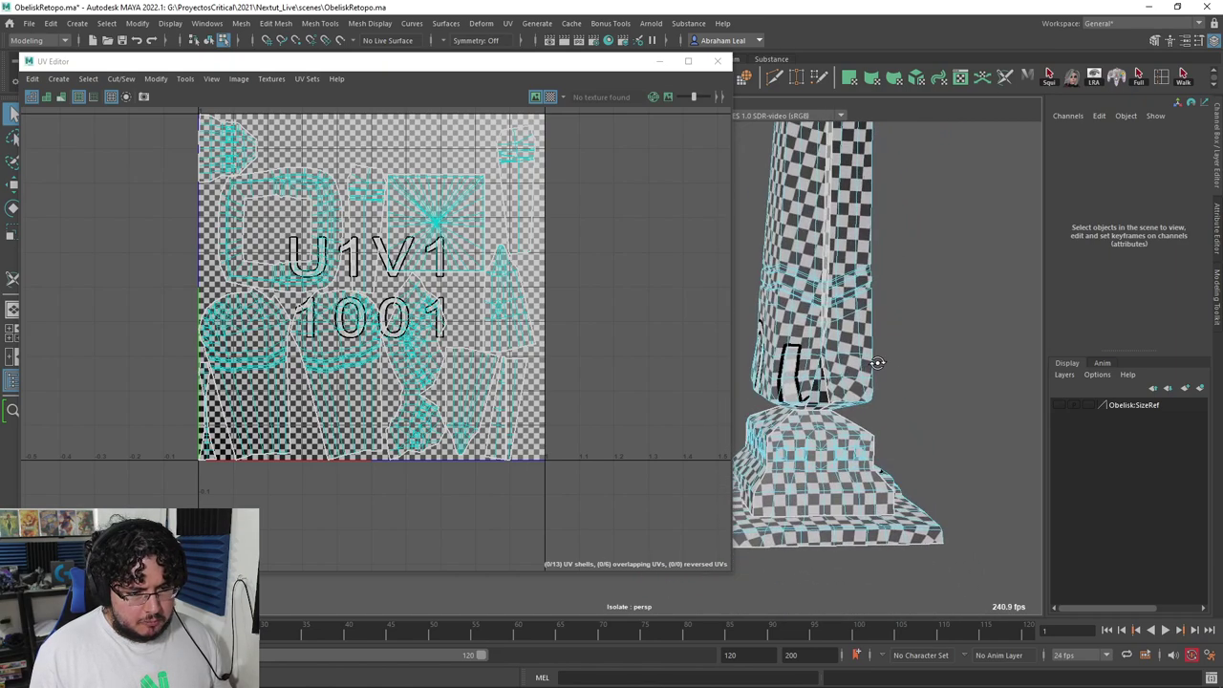
Step: Examine the checker pattern up close around the shaft's lower end and the wedge between its halves, and close the UV Editor
{"action": "scroll", "coordinate": [860, 353], "scroll_direction": "up", "scroll_amount": 6}
{"action": "left_click", "coordinate": [868, 339]}
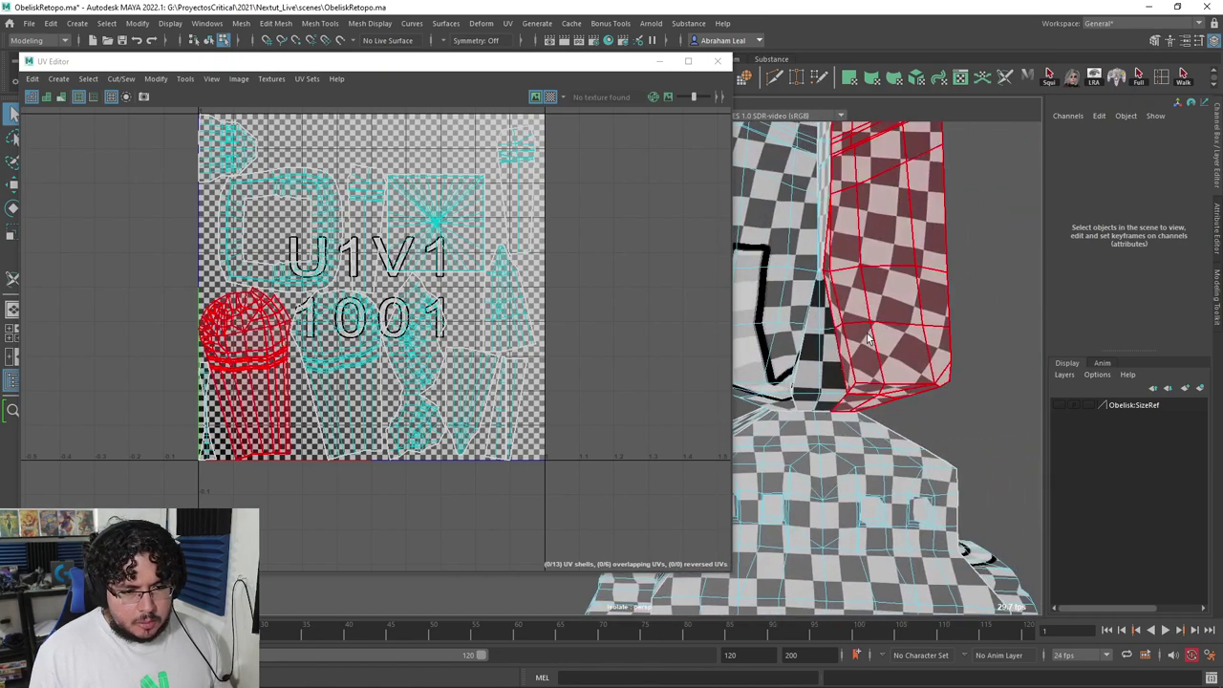
{"action": "left_click_drag", "start_coordinate": [859, 318], "coordinate": [854, 362], "text": "alt"}
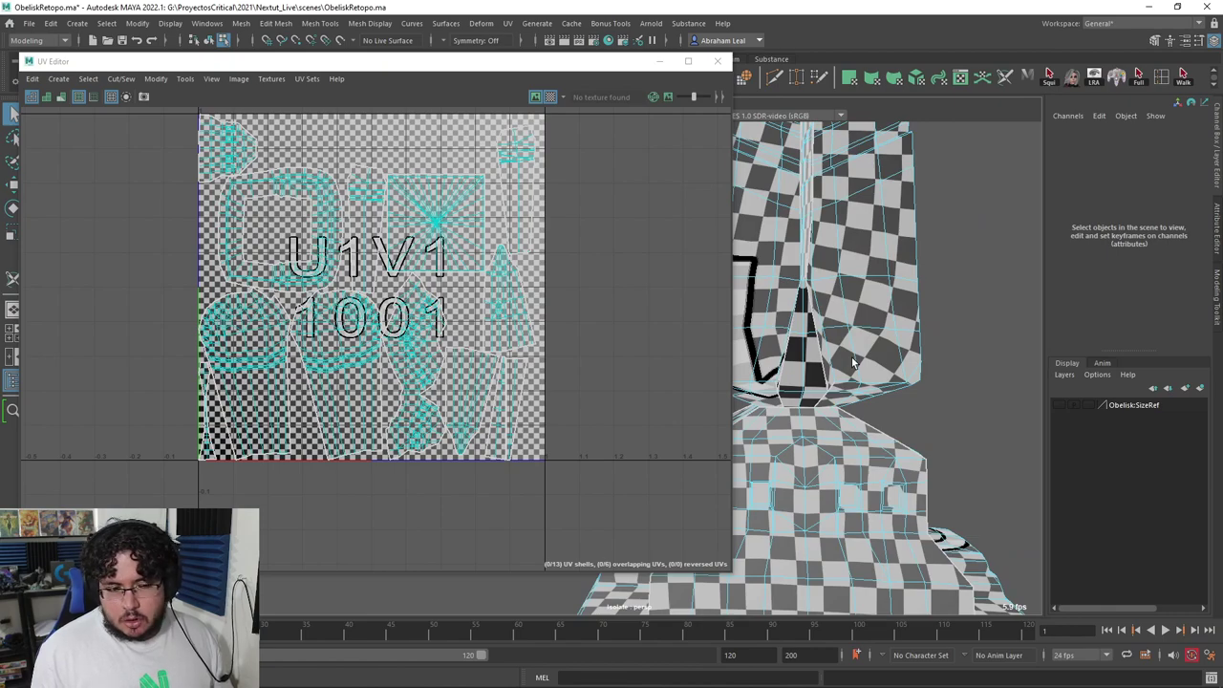
{"action": "left_click_drag", "start_coordinate": [853, 363], "coordinate": [865, 412], "text": "alt"}
{"action": "right_click_drag", "start_coordinate": [866, 412], "coordinate": [888, 413], "text": "alt"}
{"action": "left_click", "coordinate": [893, 390]}
{"action": "left_click_drag", "start_coordinate": [887, 413], "coordinate": [861, 379], "text": "alt"}
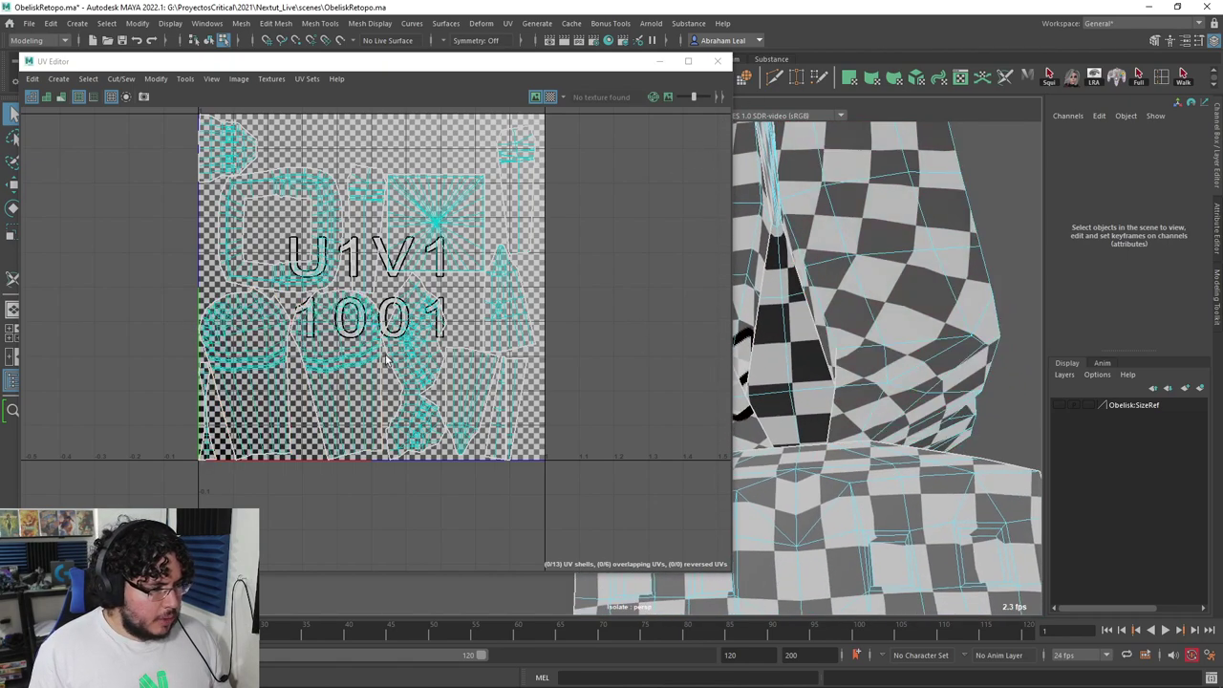
{"action": "left_click", "coordinate": [717, 62]}
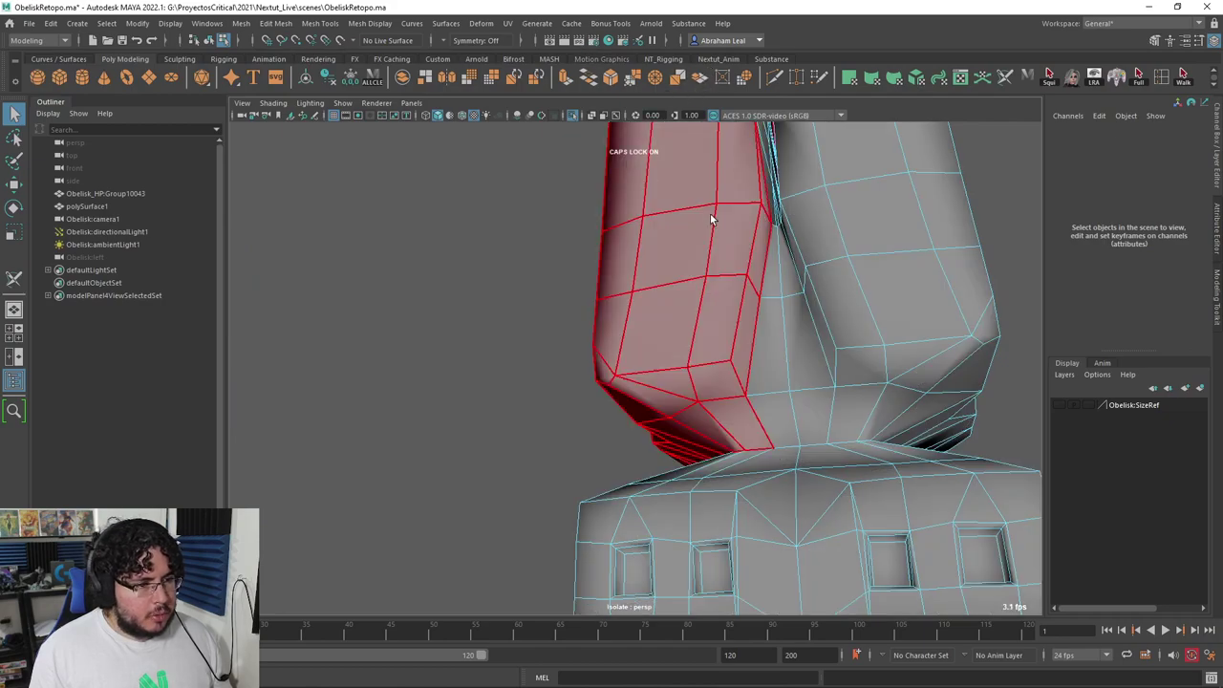
Step: Start the 3D Cut and Sew UV Tool on the low-poly obelisk and cut edges across the shaft halves' lower ends beside the wedge
{"action": "left_click", "coordinate": [713, 218]}
{"action": "left_click", "coordinate": [507, 23]}
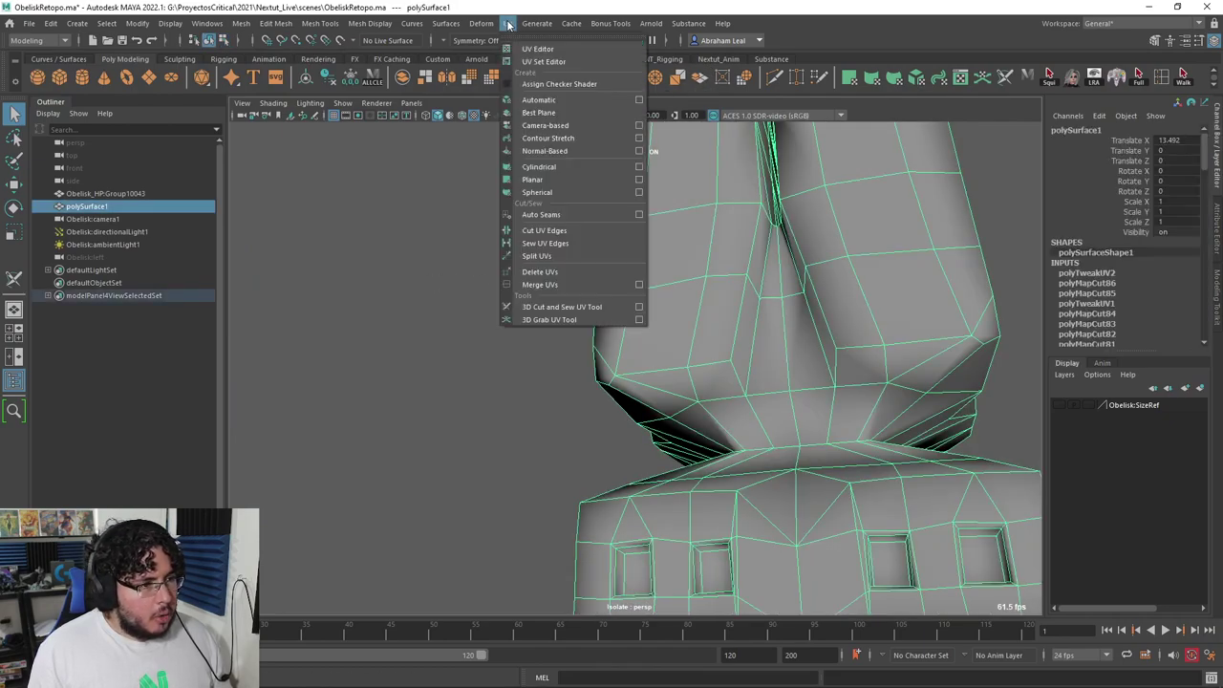
{"action": "left_click", "coordinate": [559, 320]}
{"action": "left_click_drag", "start_coordinate": [792, 322], "coordinate": [756, 296], "text": "alt"}
{"action": "left_click", "coordinate": [733, 284]}
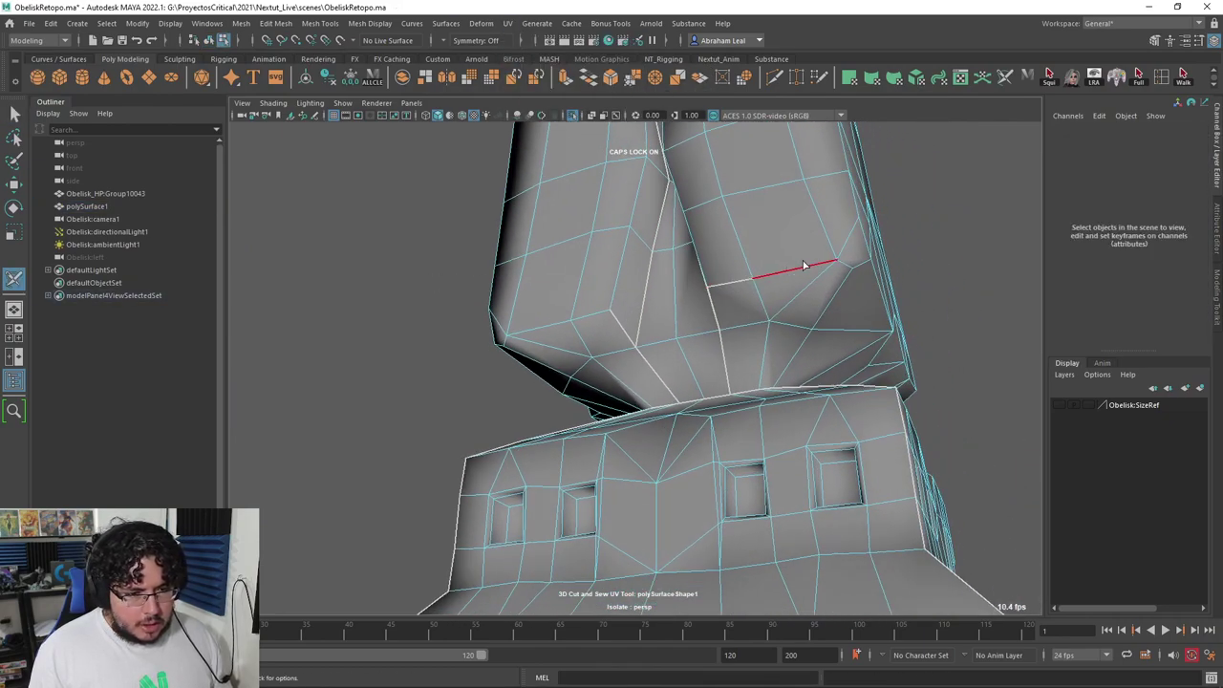
Step: Continue the UV cut around the lower end of the first shaft half and undo or sew the surplus edges below it
{"action": "left_click_drag", "start_coordinate": [833, 265], "coordinate": [531, 344], "text": "alt"}
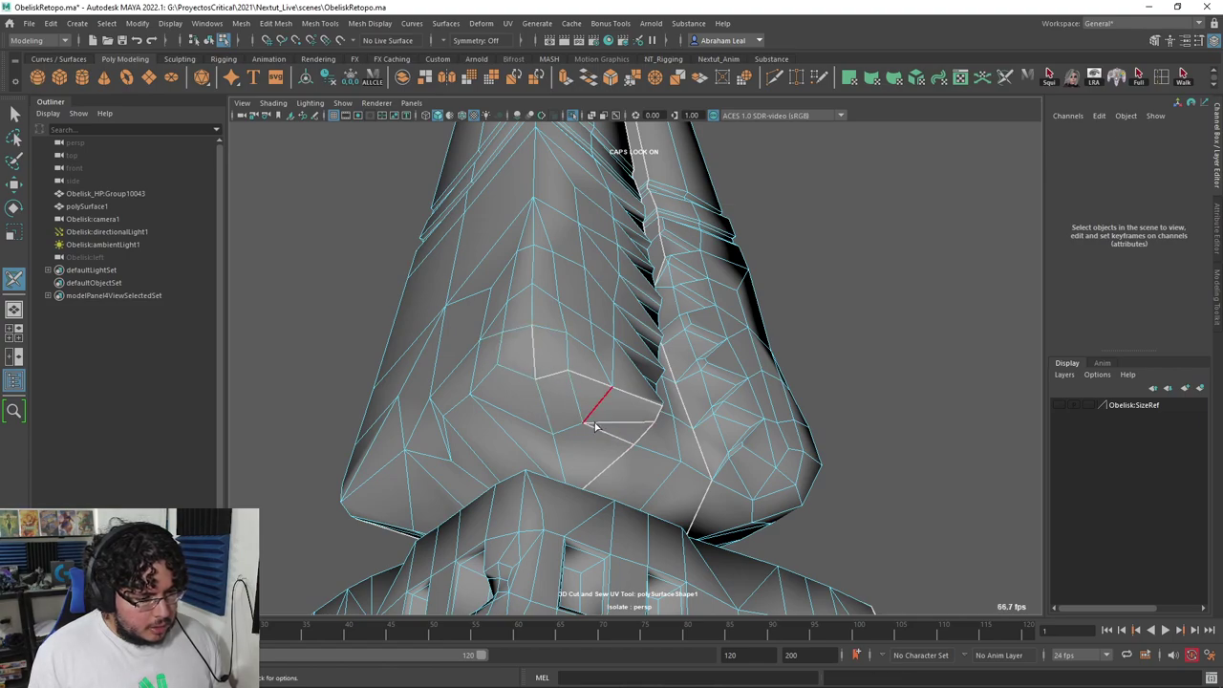
{"action": "key", "text": "ctrl+z"}
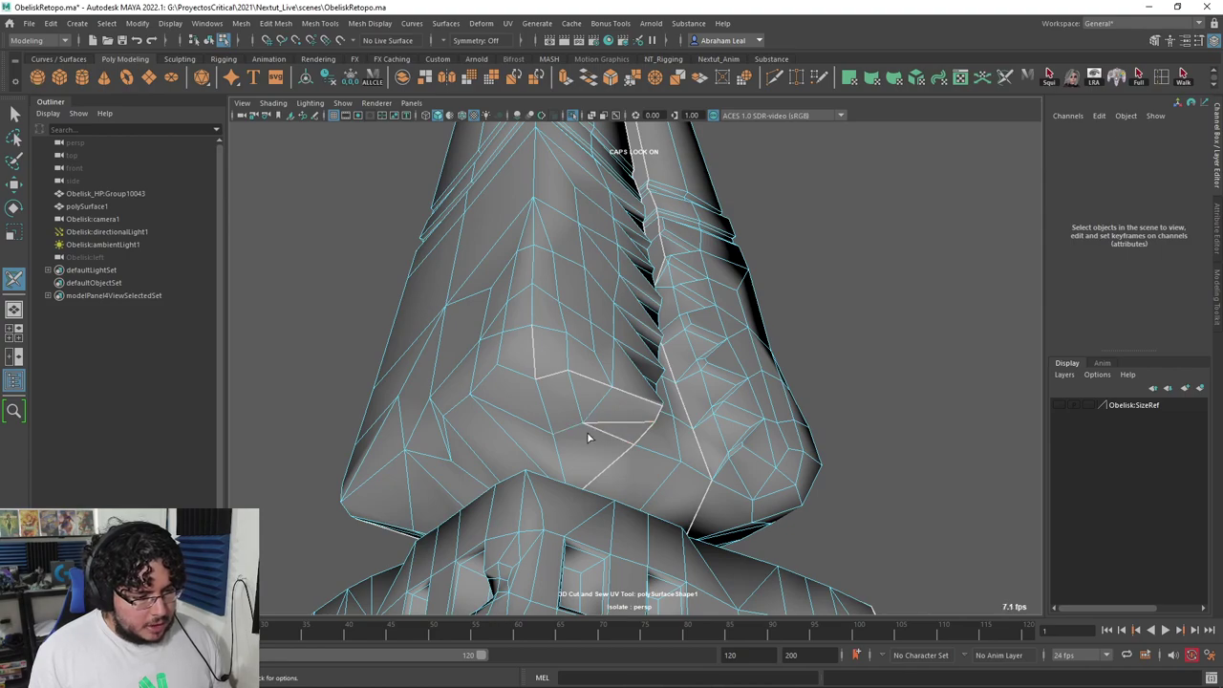
{"action": "left_click_drag", "start_coordinate": [588, 437], "coordinate": [494, 496], "text": "alt"}
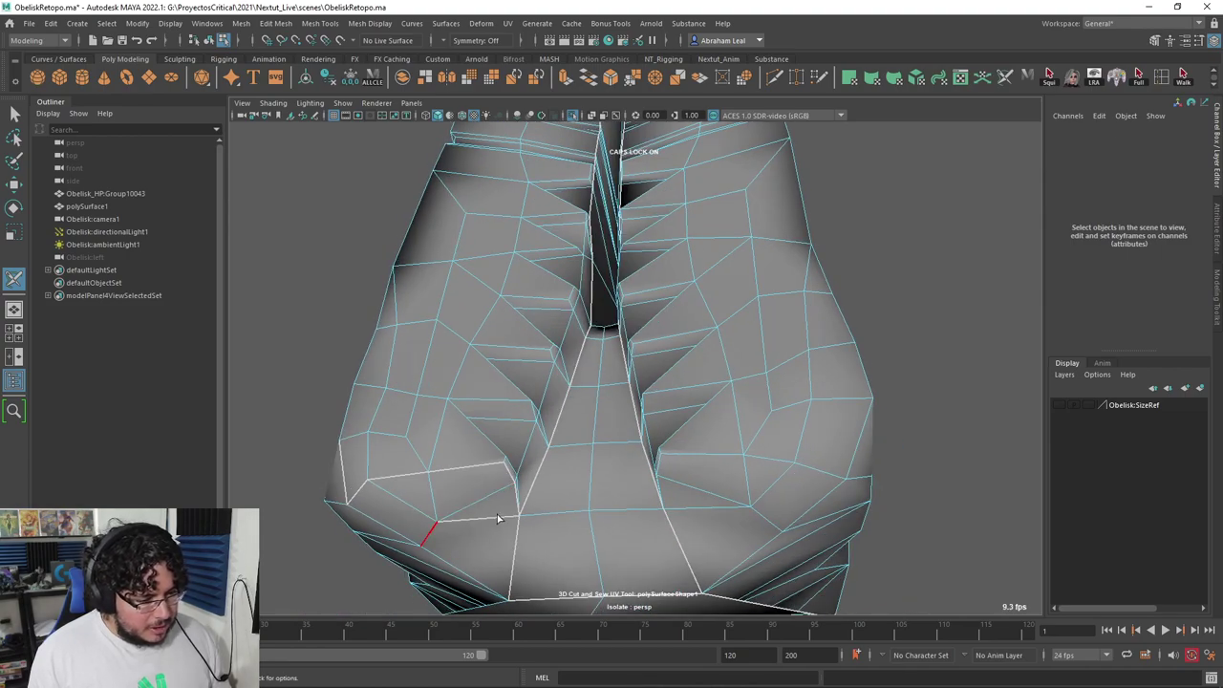
{"action": "key", "text": "ctrl+z"}
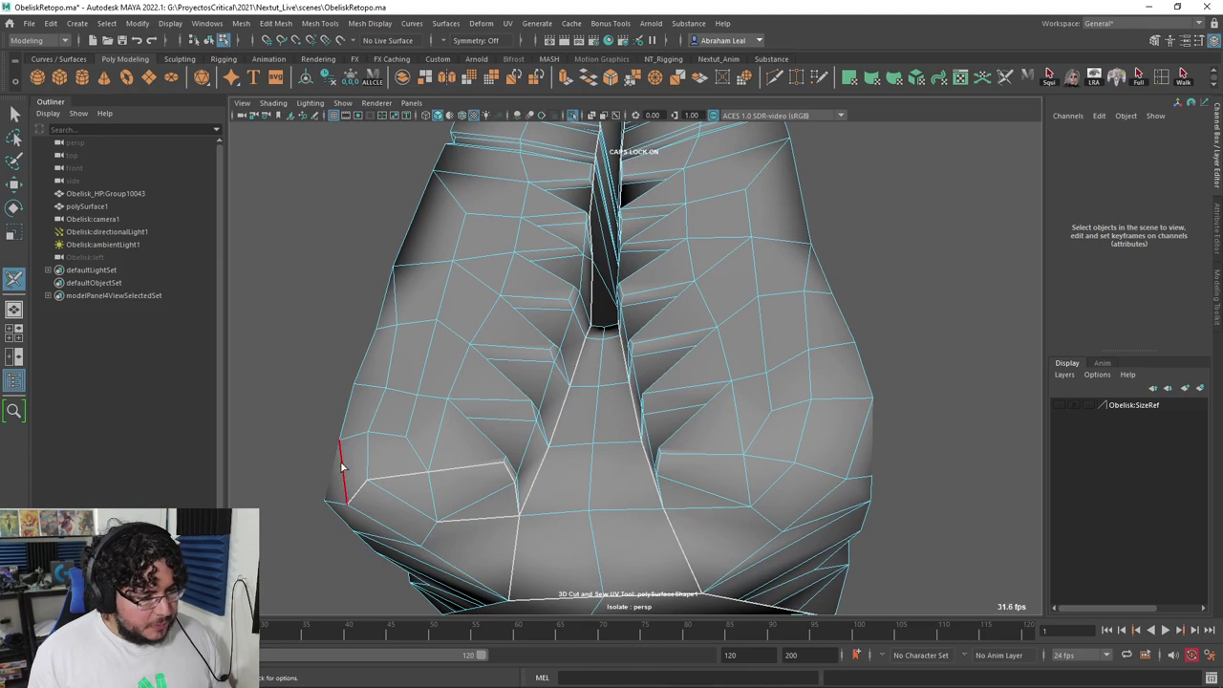
{"action": "left_click_drag", "start_coordinate": [340, 460], "coordinate": [495, 418], "text": "alt"}
{"action": "left_click", "coordinate": [502, 425]}
{"action": "scroll", "coordinate": [593, 453], "scroll_direction": "down", "scroll_amount": 2}
{"action": "left_click_drag", "start_coordinate": [593, 452], "coordinate": [546, 451], "text": "alt"}
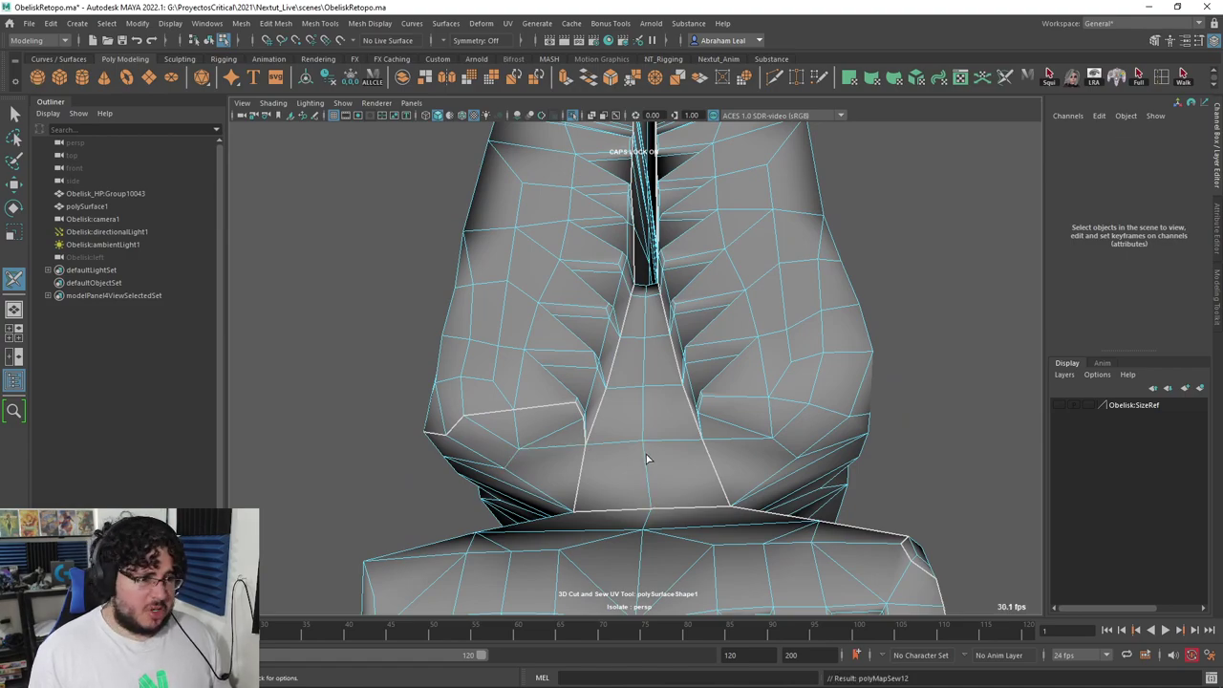
Step: Cut the UVs across the opposite shaft half's lower end, starting at the wedge and running around the outer corner
{"action": "left_click_drag", "start_coordinate": [647, 459], "coordinate": [621, 463], "text": "alt"}
{"action": "mouse_move", "coordinate": [737, 419]}
{"action": "left_mouse_down", "text": "alt"}
{"action": "mouse_move", "coordinate": [724, 422]}
{"action": "mouse_move", "coordinate": [747, 425]}
{"action": "left_mouse_up", "text": "alt"}
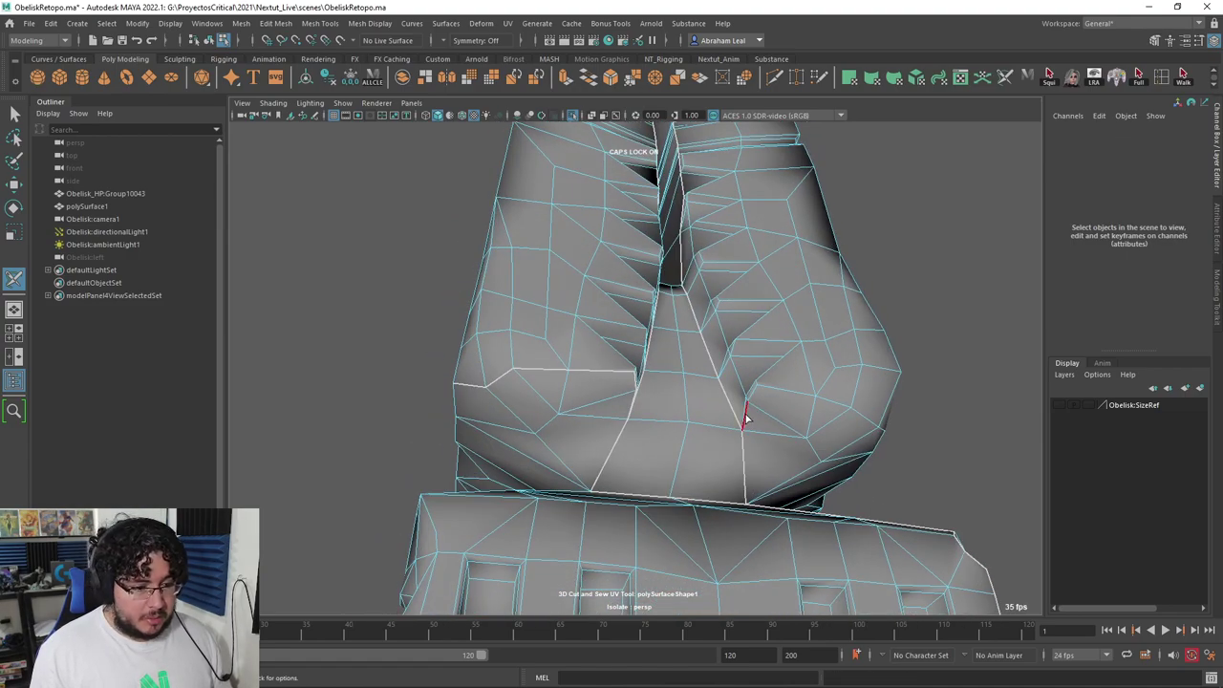
{"action": "left_click", "coordinate": [759, 390]}
{"action": "left_click", "coordinate": [781, 390]}
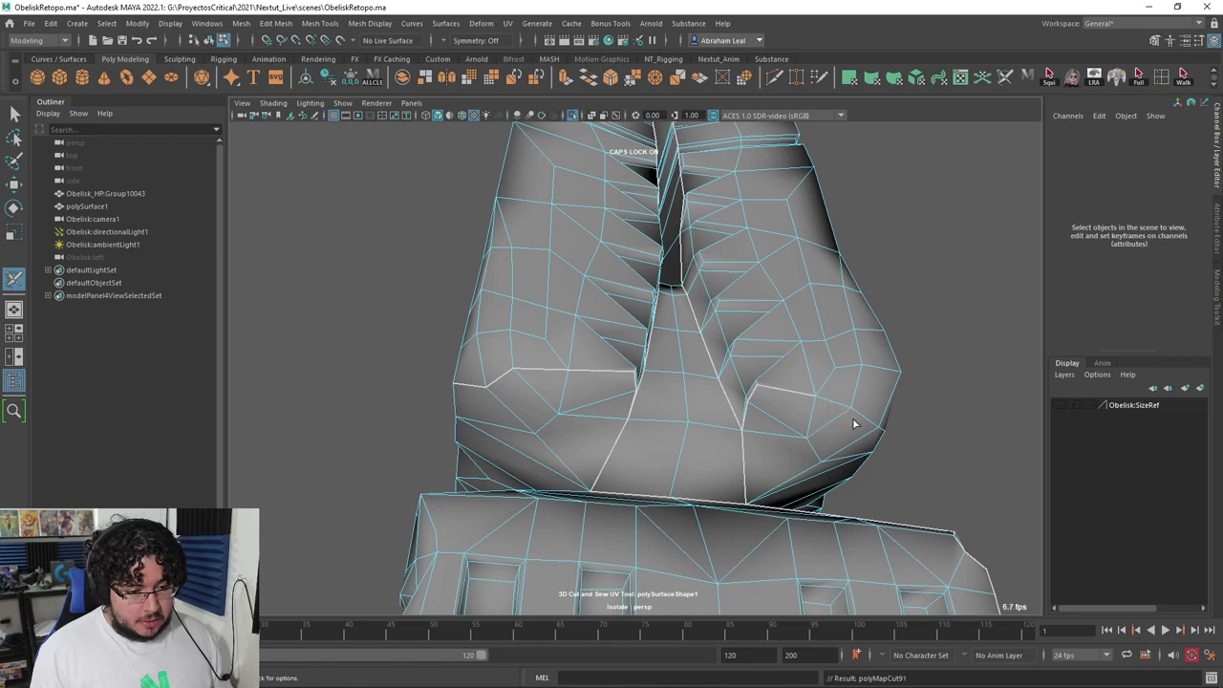
{"action": "left_click_drag", "start_coordinate": [853, 422], "coordinate": [587, 410], "text": "alt"}
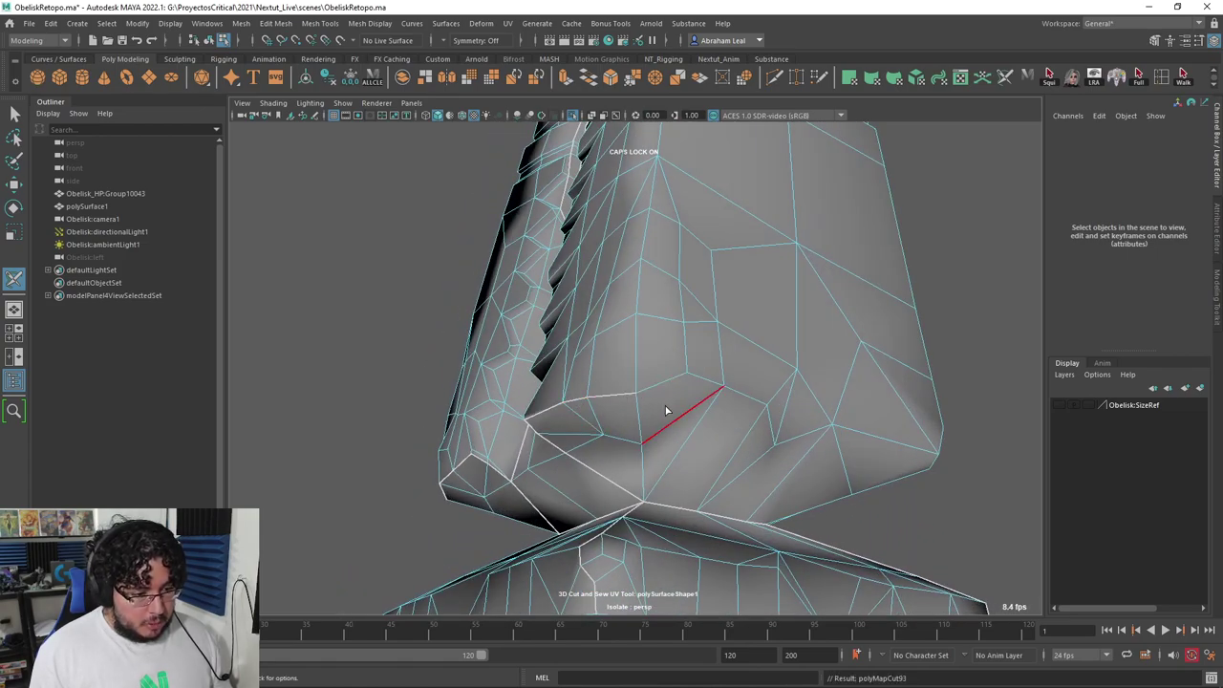
Step: Cut the remaining lower edges of the shaft half towards the wedge on the plain side, undoing the stray cuts
{"action": "left_click_drag", "start_coordinate": [660, 409], "coordinate": [567, 390], "text": "alt"}
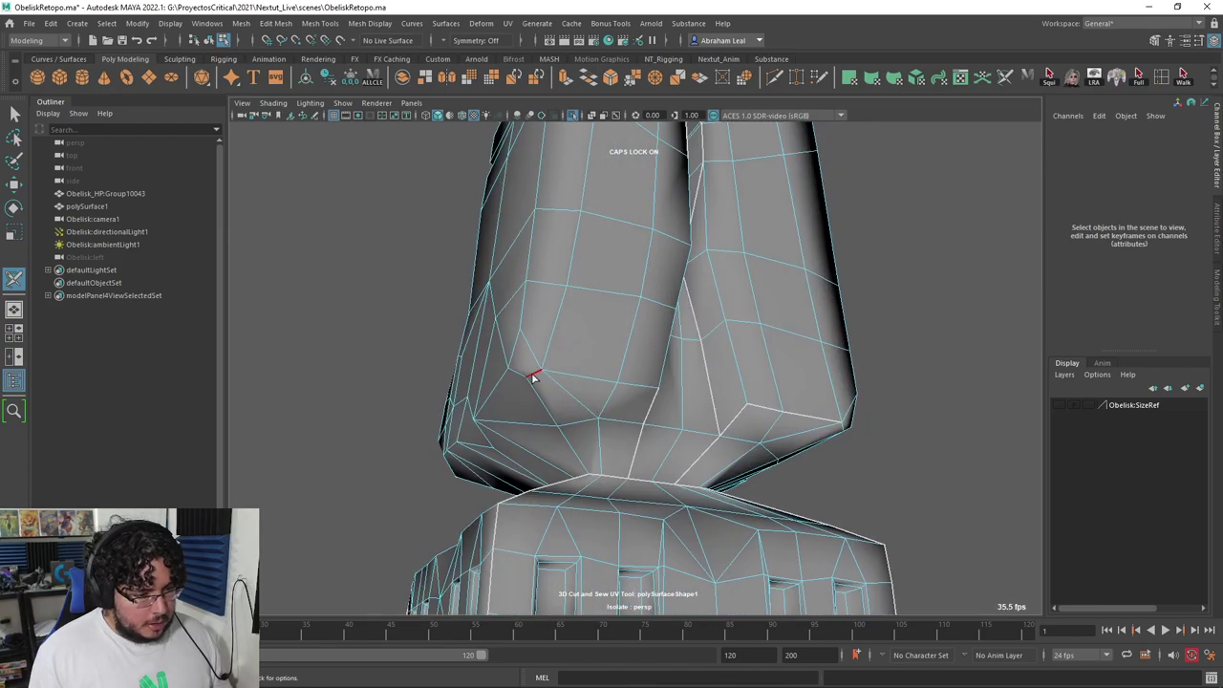
{"action": "left_click", "coordinate": [638, 388]}
{"action": "key", "text": "ctrl+z"}
{"action": "key", "text": "ctrl+z"}
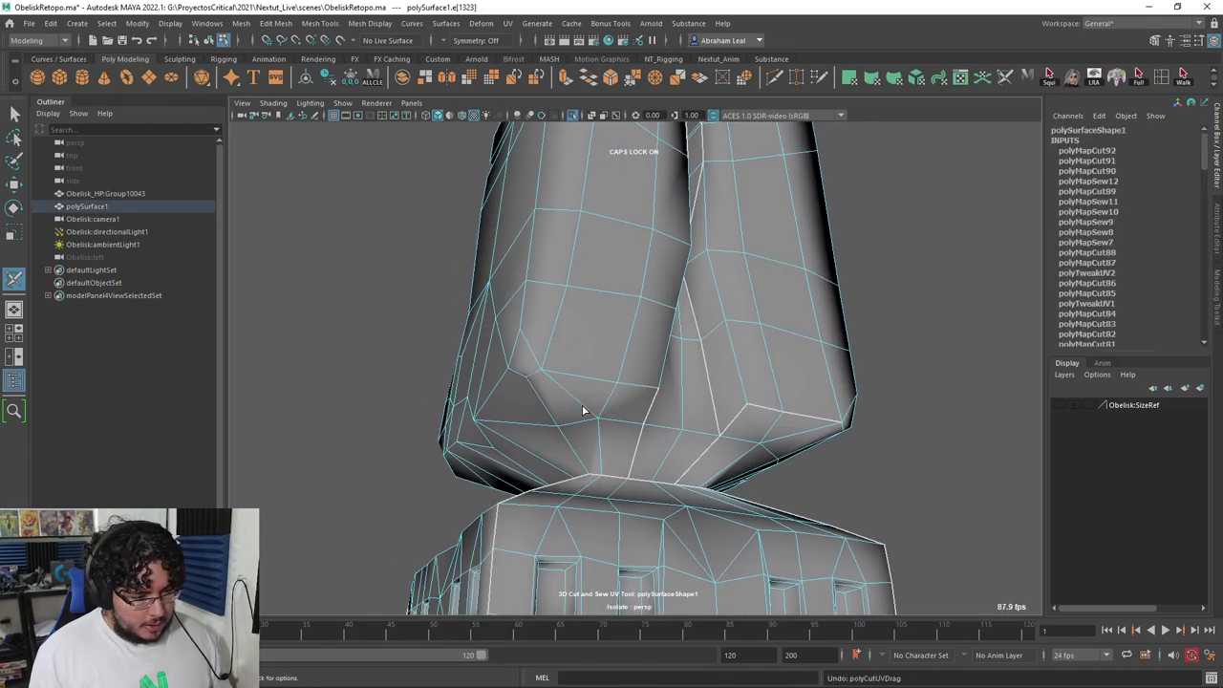
{"action": "mouse_move", "coordinate": [534, 373]}
{"action": "left_mouse_down"}
{"action": "mouse_move", "coordinate": [654, 383]}
{"action": "mouse_move", "coordinate": [524, 390]}
{"action": "mouse_move", "coordinate": [576, 393]}
{"action": "left_mouse_up"}
{"action": "key", "text": "ctrl+z"}
{"action": "key", "text": "ctrl+z"}
{"action": "left_click", "coordinate": [619, 368]}
{"action": "key", "text": "ctrl+z"}
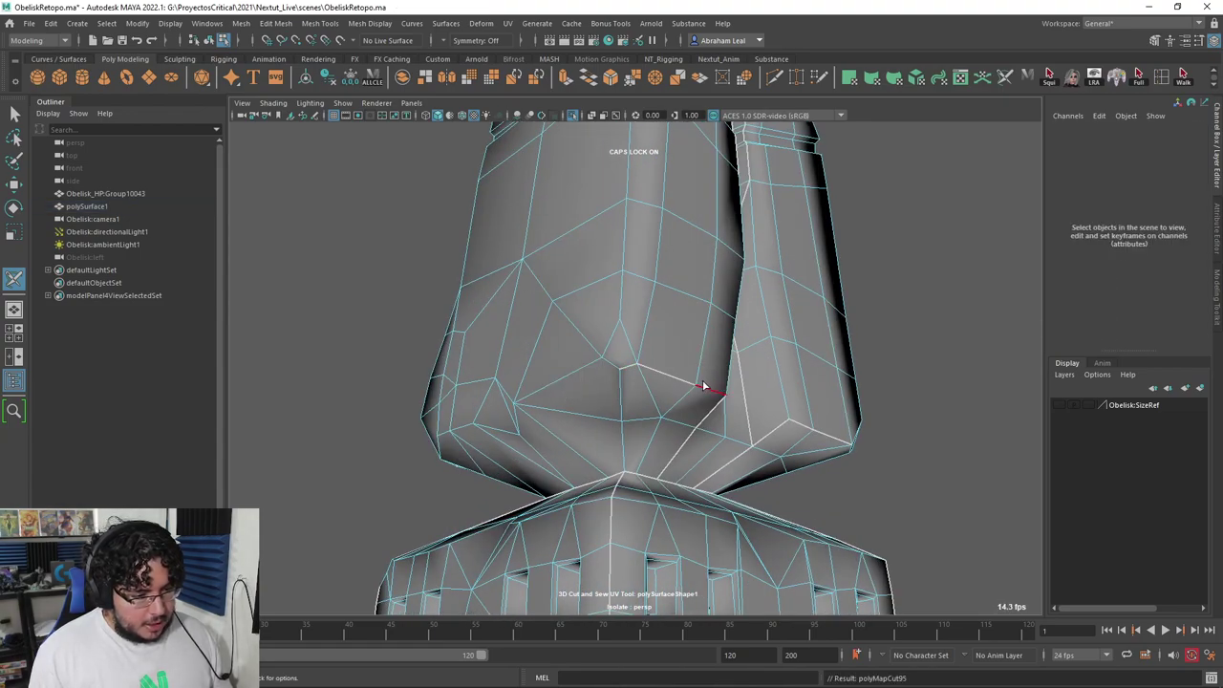
Step: Check the new seams on the whole obelisk, leave the cutting tool and return to object mode with the low-poly mesh selected
{"action": "scroll", "coordinate": [709, 402], "scroll_direction": "down", "scroll_amount": 7}
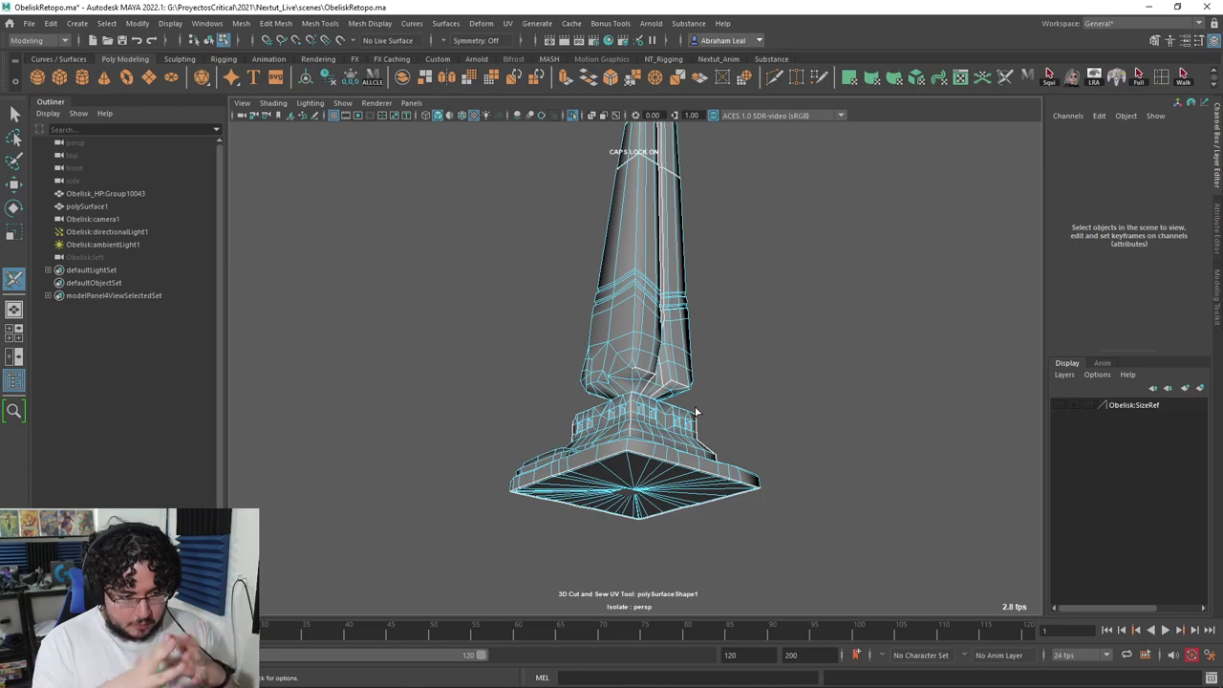
{"action": "scroll", "coordinate": [659, 394], "scroll_direction": "down", "scroll_amount": 4}
{"action": "scroll", "coordinate": [652, 390], "scroll_direction": "up", "scroll_amount": 4}
{"action": "left_click_drag", "start_coordinate": [654, 390], "coordinate": [680, 382], "text": "alt"}
{"action": "scroll", "coordinate": [810, 424], "scroll_direction": "up", "scroll_amount": 3}
{"action": "key", "text": "q"}
{"action": "right_click_drag", "start_coordinate": [669, 320], "coordinate": [734, 263]}
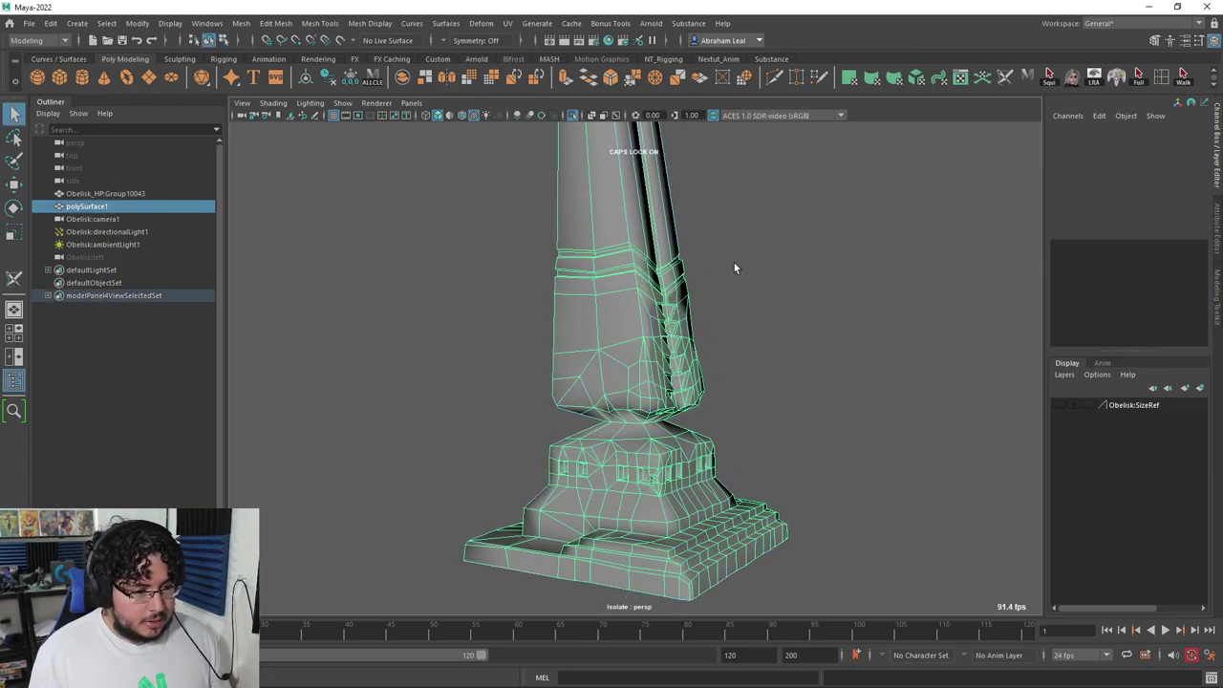
Step: Minimize the UV Toolkit and open the UV Editor for the low-poly obelisk
{"action": "key", "text": "alt+Tab"}
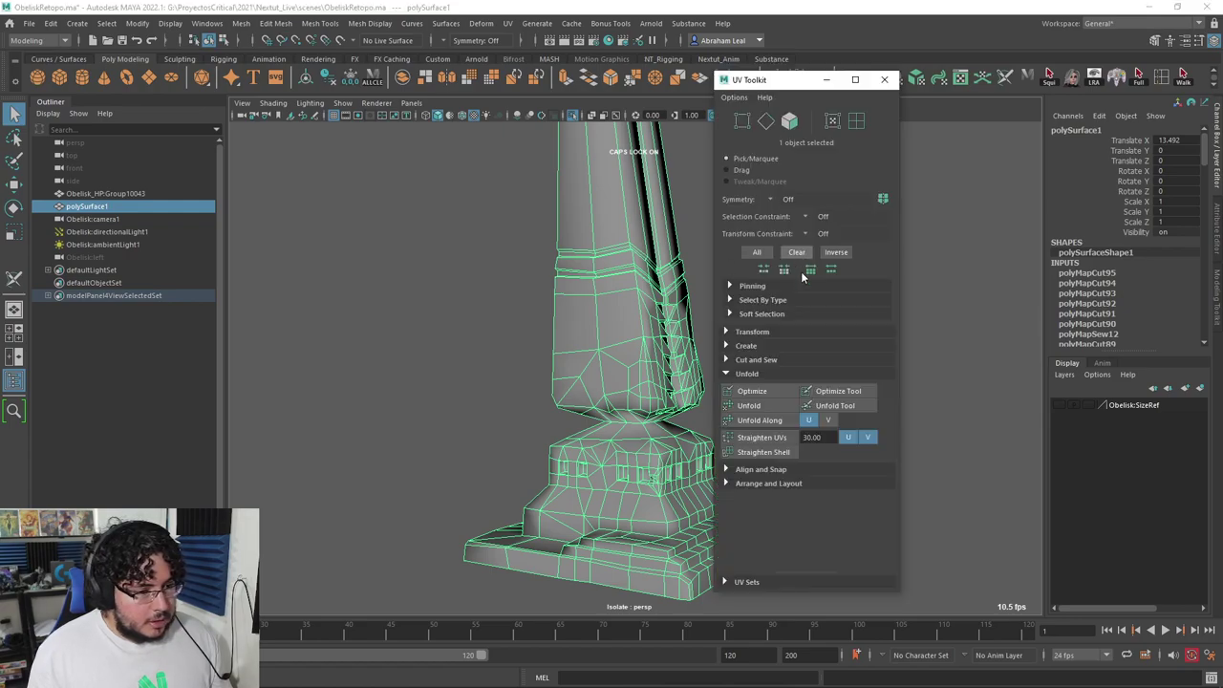
{"action": "left_click", "coordinate": [824, 86]}
{"action": "left_click_drag", "start_coordinate": [702, 225], "coordinate": [634, 262], "text": "alt"}
{"action": "scroll", "coordinate": [633, 262], "scroll_direction": "up", "scroll_amount": 3}
{"action": "scroll", "coordinate": [634, 262], "scroll_direction": "down", "scroll_amount": 3}
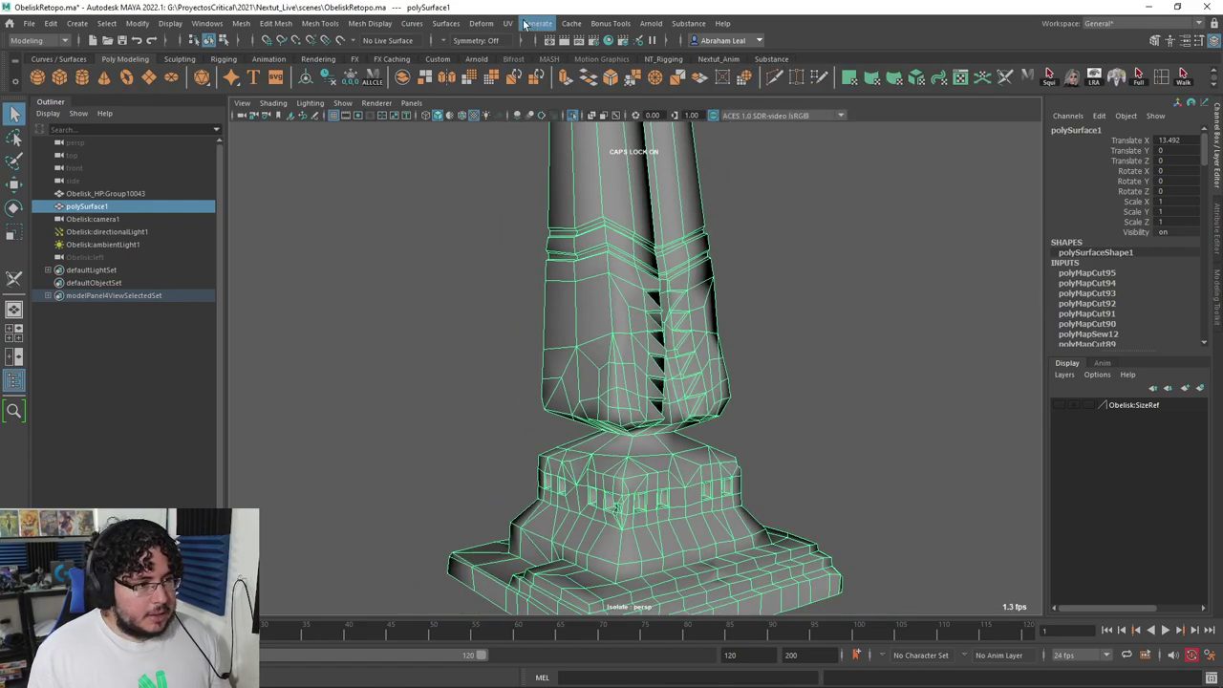
{"action": "left_click", "coordinate": [511, 24]}
{"action": "left_click", "coordinate": [532, 49]}
Step: Select all UV shells, hide the checker map and unfold the shells
{"action": "scroll", "coordinate": [456, 260], "scroll_direction": "up", "scroll_amount": 3}
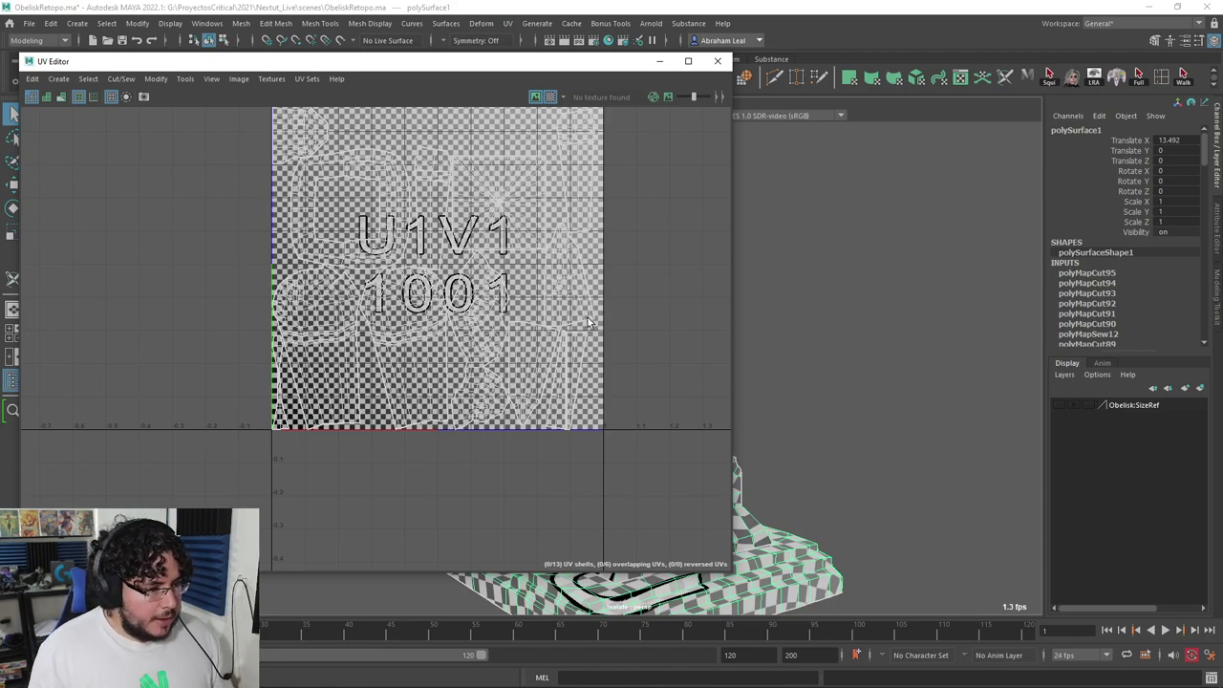
{"action": "scroll", "coordinate": [586, 323], "scroll_direction": "up", "scroll_amount": 2}
{"action": "scroll", "coordinate": [584, 325], "scroll_direction": "down", "scroll_amount": 3}
{"action": "middle_click_drag", "start_coordinate": [451, 226], "coordinate": [459, 261], "text": "alt"}
{"action": "right_click_drag", "start_coordinate": [463, 243], "coordinate": [400, 211]}
{"action": "left_click_drag", "start_coordinate": [265, 130], "coordinate": [577, 490]}
{"action": "scroll", "coordinate": [552, 420], "scroll_direction": "up", "scroll_amount": 4}
{"action": "scroll", "coordinate": [550, 421], "scroll_direction": "down", "scroll_amount": 4}
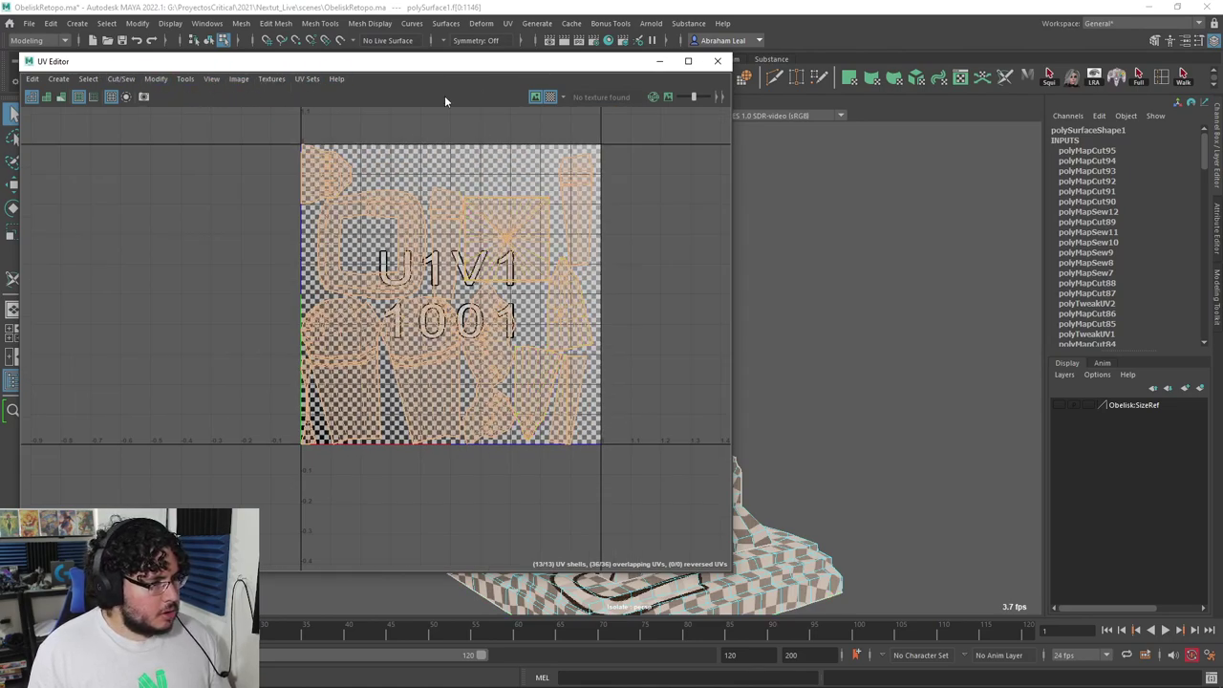
{"action": "left_click", "coordinate": [549, 96]}
{"action": "left_click", "coordinate": [155, 78]}
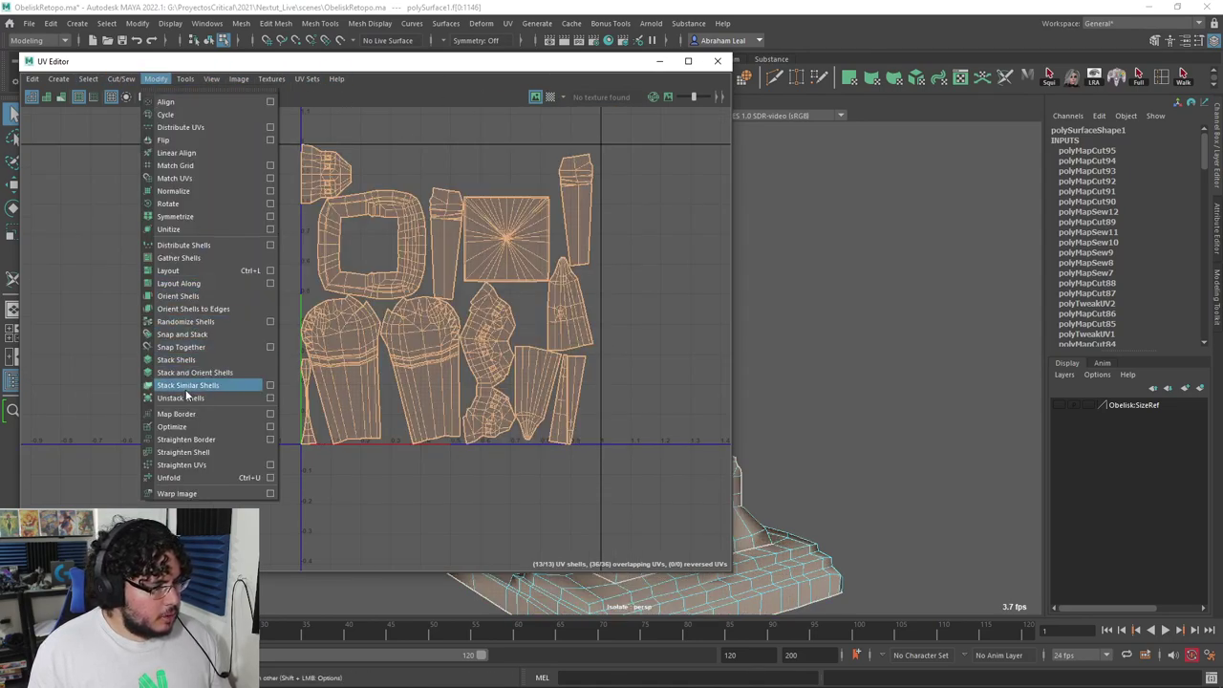
{"action": "left_click", "coordinate": [182, 477]}
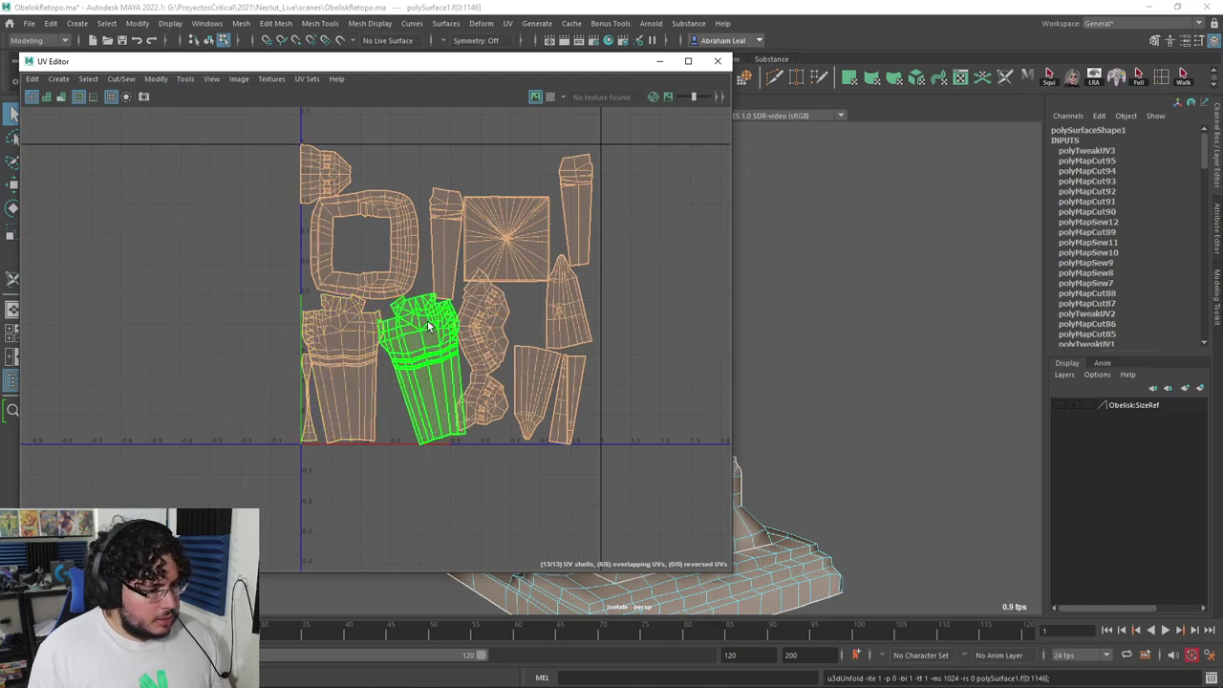
Step: Lay out the unfolded shells in the UV tile, inspect their packing and close the UV Editor
{"action": "left_click", "coordinate": [157, 80]}
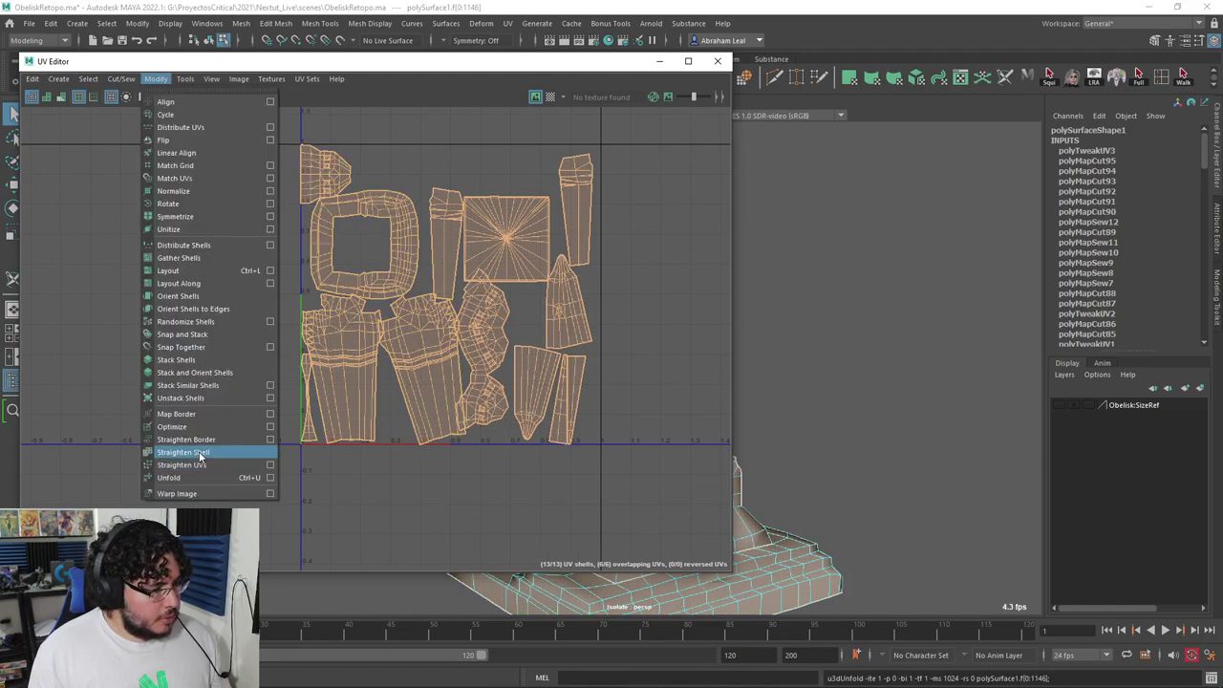
{"action": "left_click", "coordinate": [184, 271]}
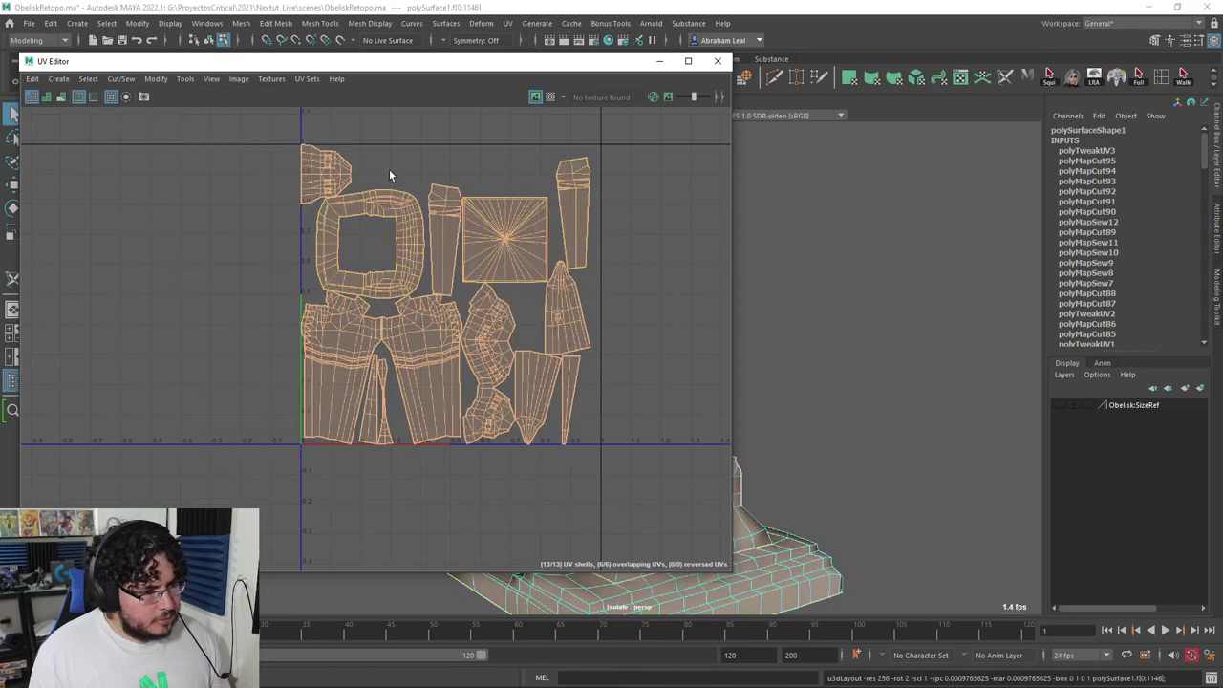
{"action": "scroll", "coordinate": [529, 262], "scroll_direction": "up", "scroll_amount": 3}
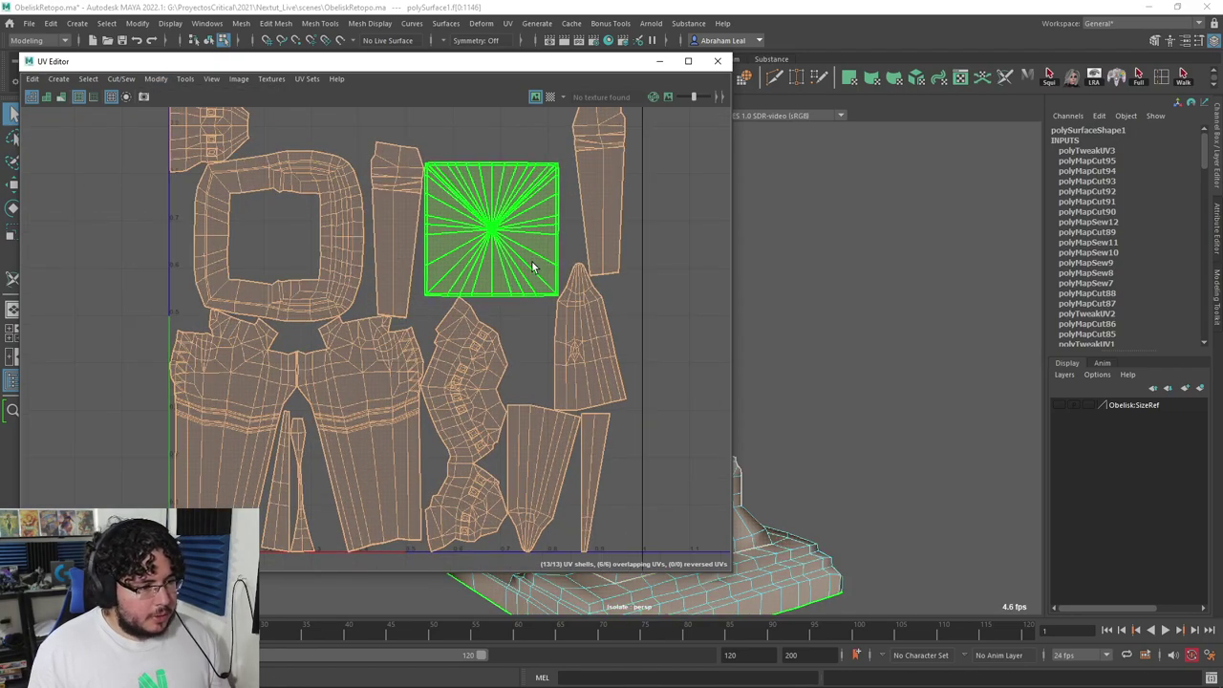
{"action": "scroll", "coordinate": [533, 268], "scroll_direction": "down", "scroll_amount": 2}
{"action": "scroll", "coordinate": [532, 265], "scroll_direction": "up", "scroll_amount": 1}
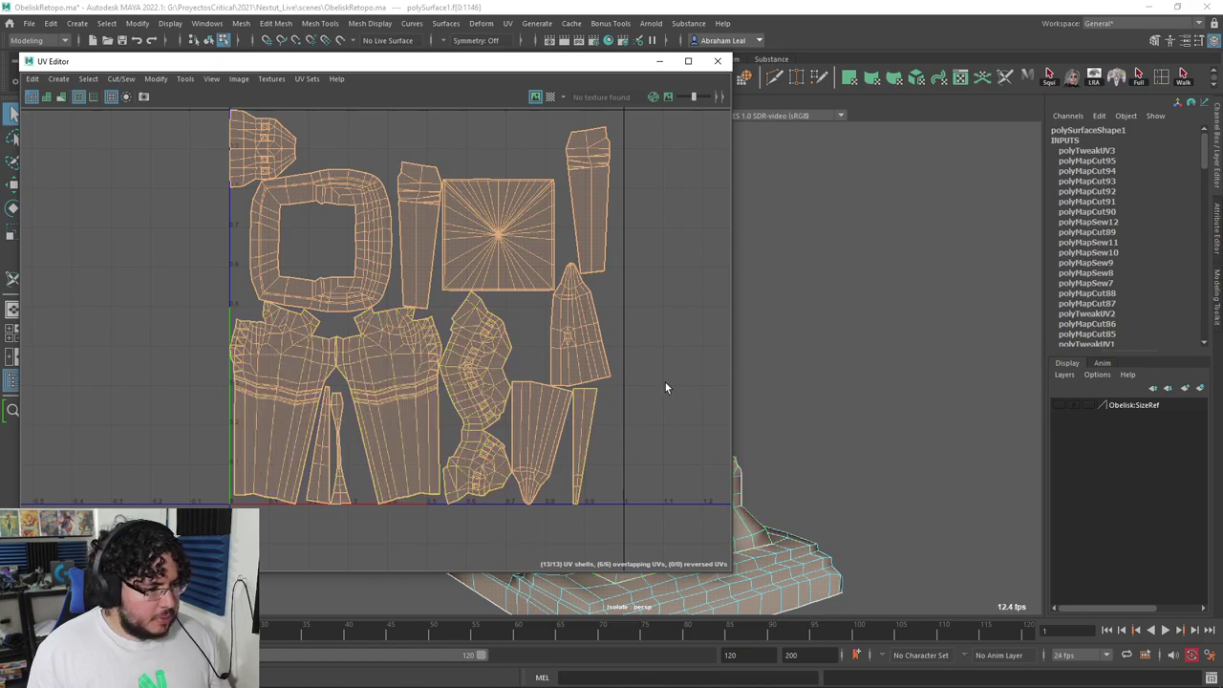
{"action": "left_click", "coordinate": [718, 61]}
Step: Return the low-poly obelisk to object mode, turn off the viewport isolation and select the high-poly obelisk
{"action": "left_click_drag", "start_coordinate": [747, 321], "coordinate": [671, 305], "text": "alt"}
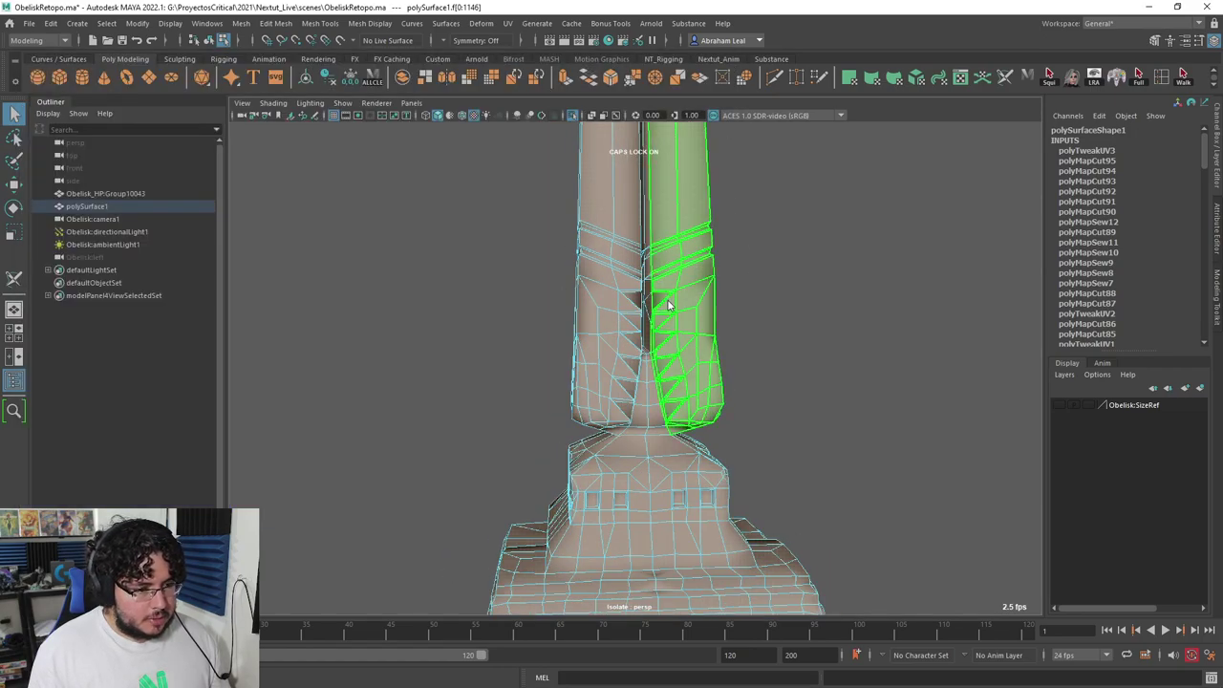
{"action": "right_click_drag", "start_coordinate": [669, 305], "coordinate": [693, 278]}
{"action": "left_click", "coordinate": [646, 271]}
{"action": "left_click_drag", "start_coordinate": [648, 272], "coordinate": [741, 306], "text": "alt"}
{"action": "right_click_drag", "start_coordinate": [740, 306], "coordinate": [499, 246], "text": "alt"}
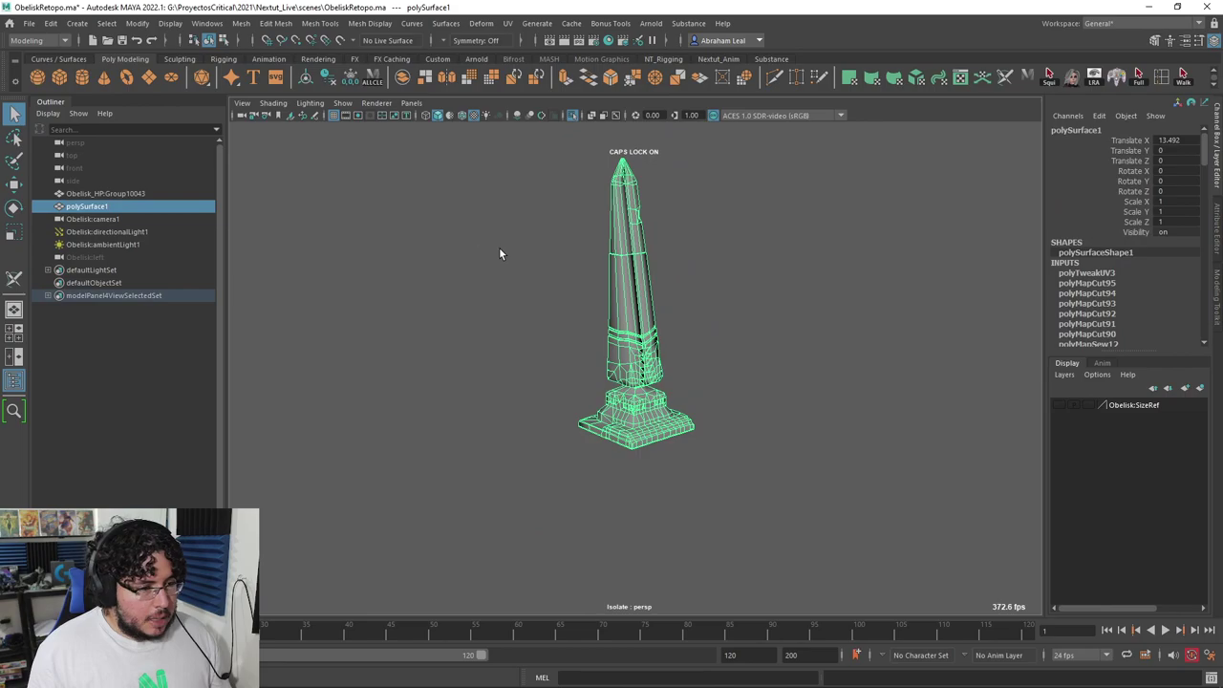
{"action": "left_click", "coordinate": [865, 263]}
{"action": "left_click", "coordinate": [572, 115]}
{"action": "left_click", "coordinate": [618, 249]}
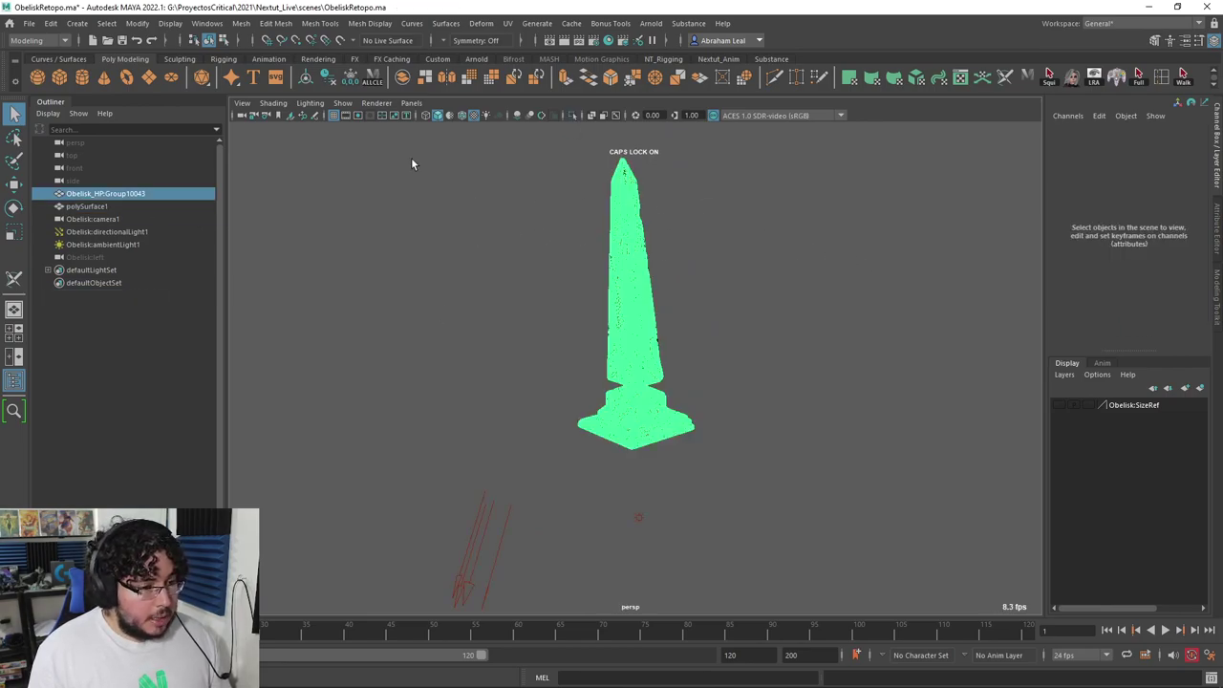
Step: Start exporting the selected high-poly obelisk as FBX and open the project's assets/Obelisk folder as the destination
{"action": "left_click", "coordinate": [28, 23]}
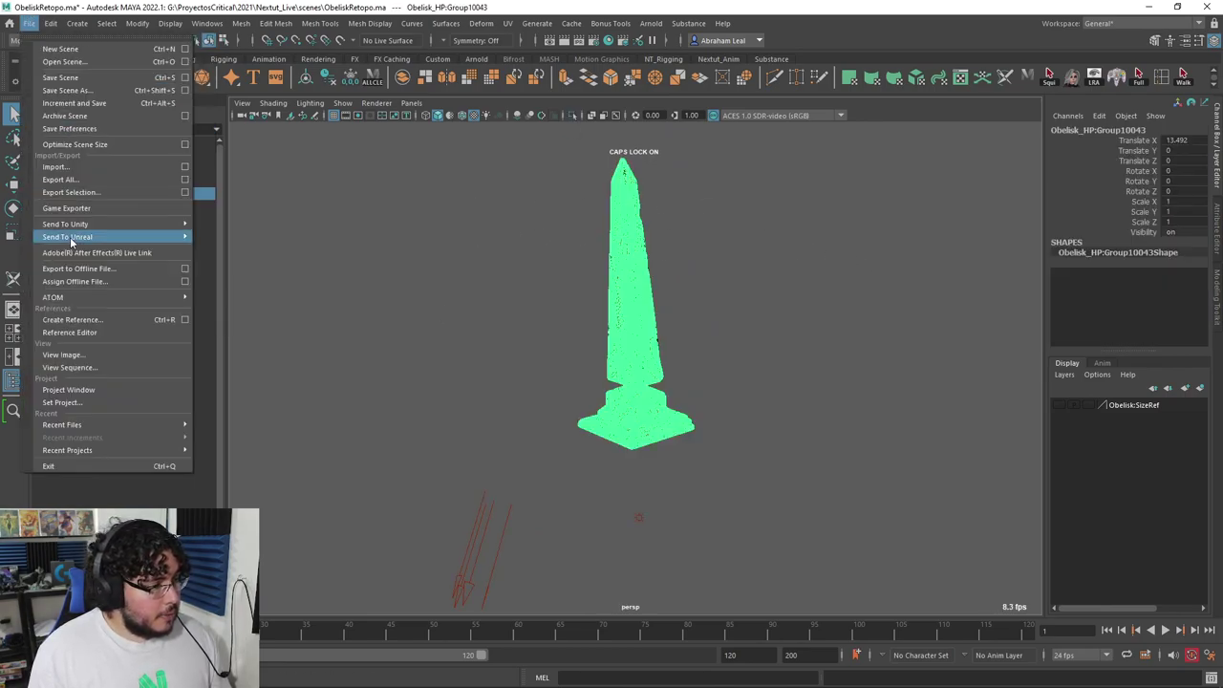
{"action": "left_click", "coordinate": [77, 193]}
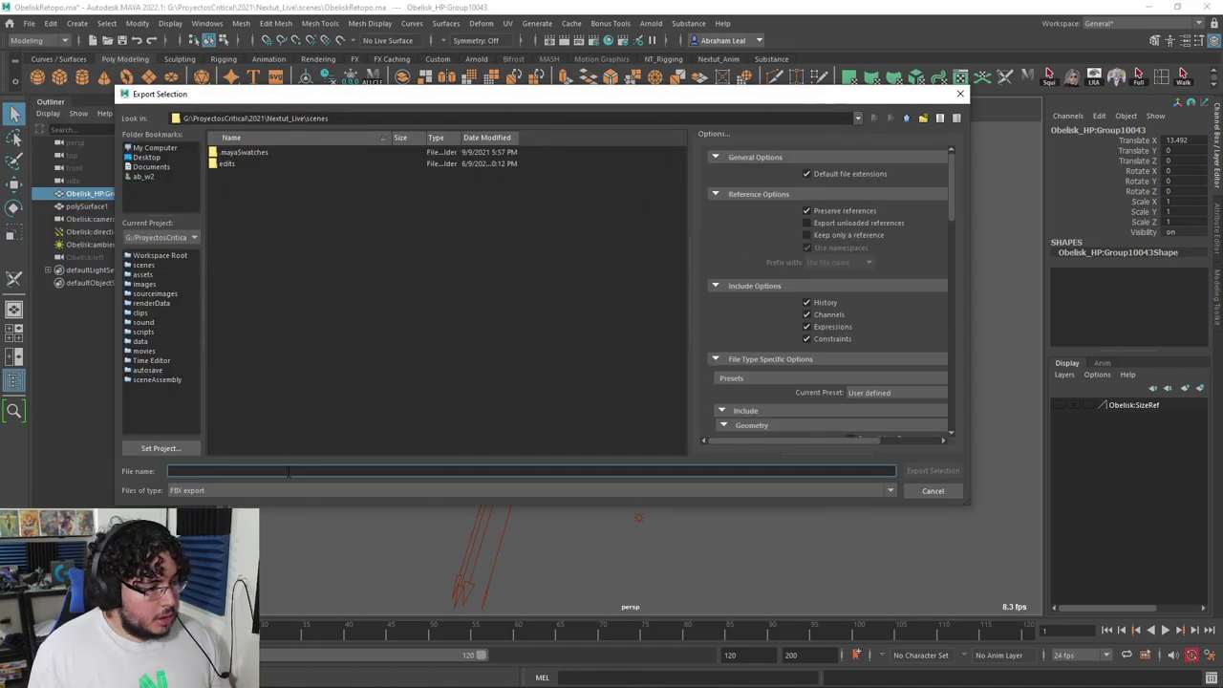
{"action": "left_click", "coordinate": [149, 276]}
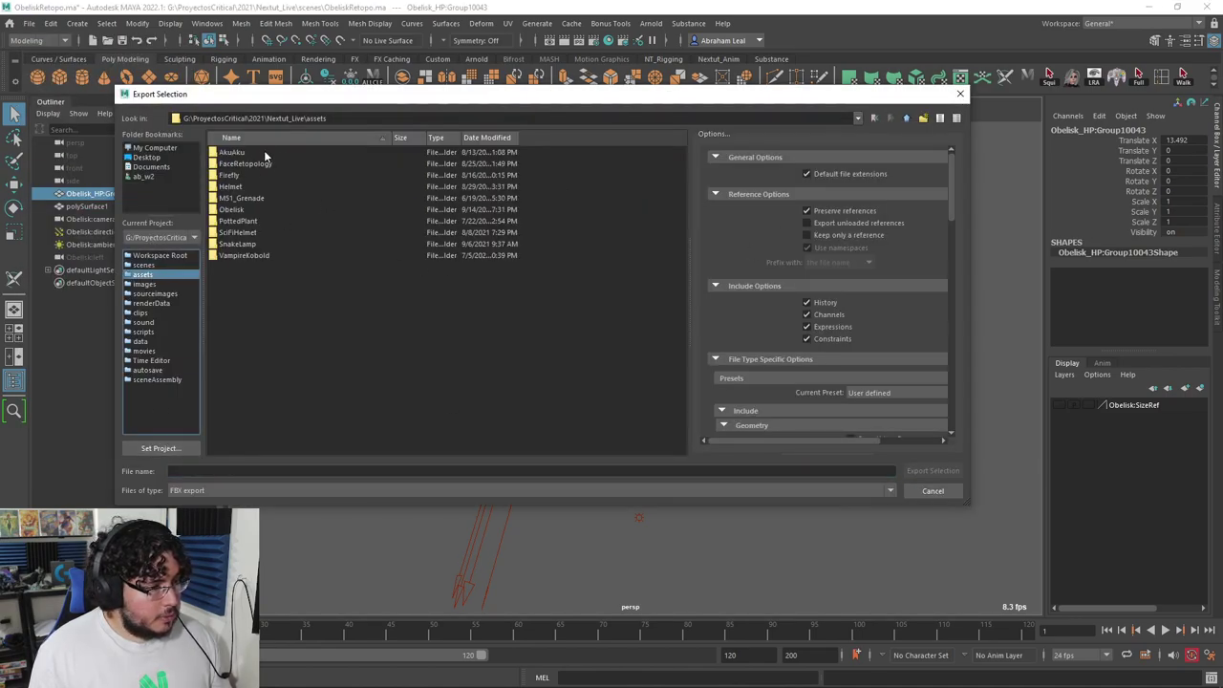
{"action": "double_click", "coordinate": [232, 209]}
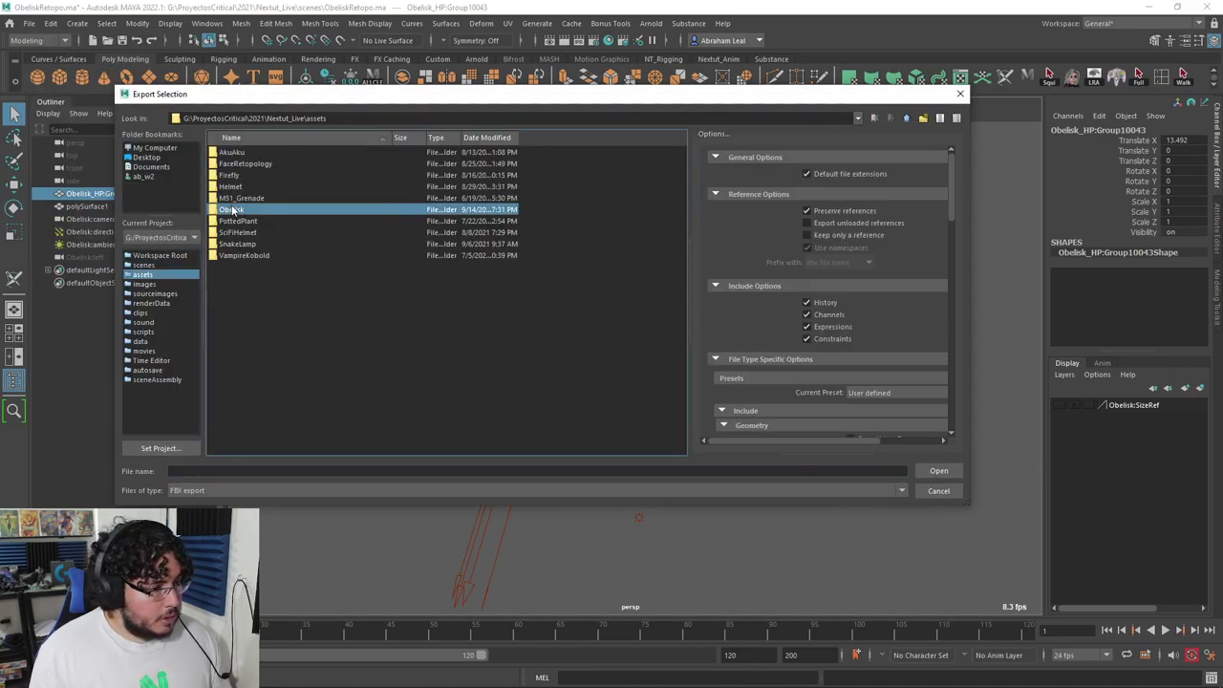
Step: Export the selected high-poly obelisk as an FBX named ObeliskHighR in the Obelisk assets folder
{"action": "left_click", "coordinate": [211, 471]}
{"action": "type", "text": "oBELISK"}
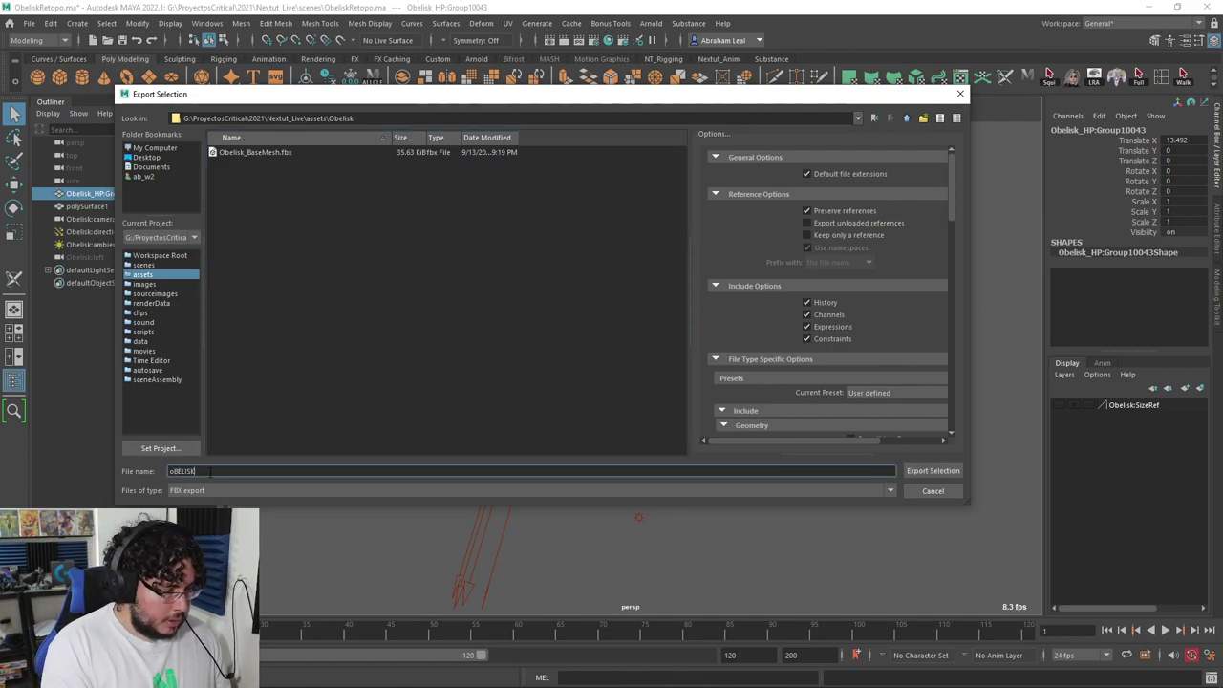
{"action": "key", "text": "BackSpace"}
{"action": "key", "text": "BackSpace"}
{"action": "key", "text": "BackSpace"}
{"action": "key", "text": "BackSpace"}
{"action": "key", "text": "BackSpace"}
{"action": "type", "text": "Obel"}
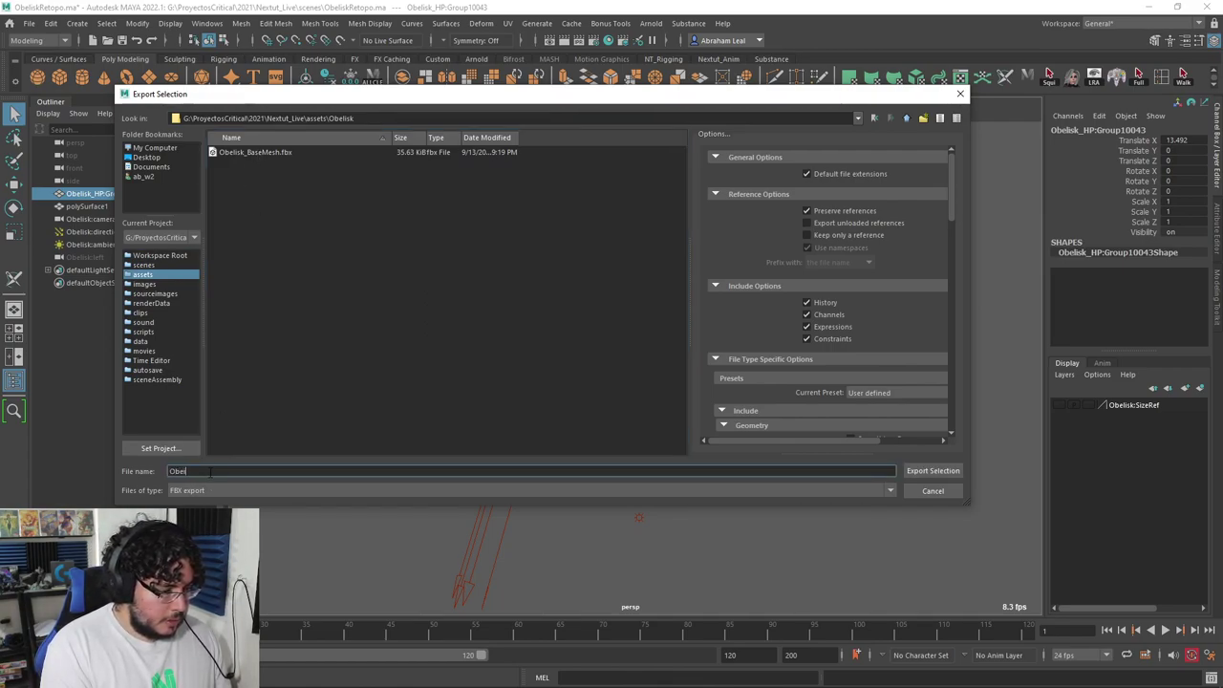
{"action": "type", "text": "isk"}
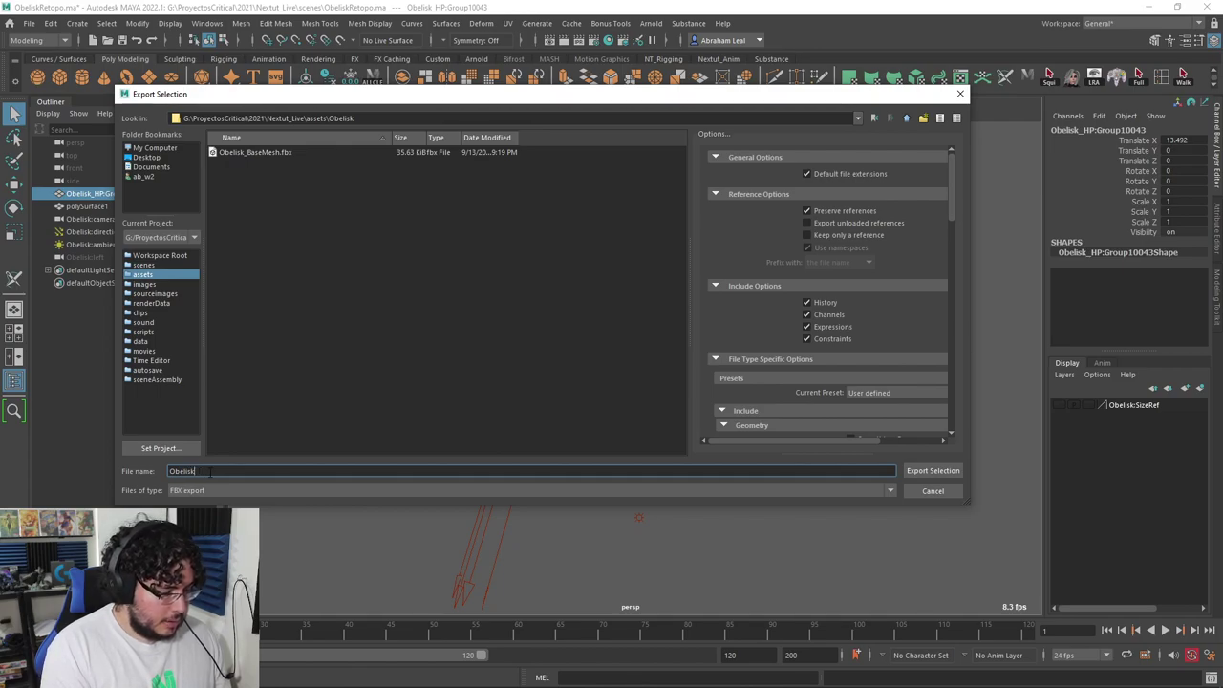
{"action": "type", "text": "HighR"}
{"action": "key", "text": "Return"}
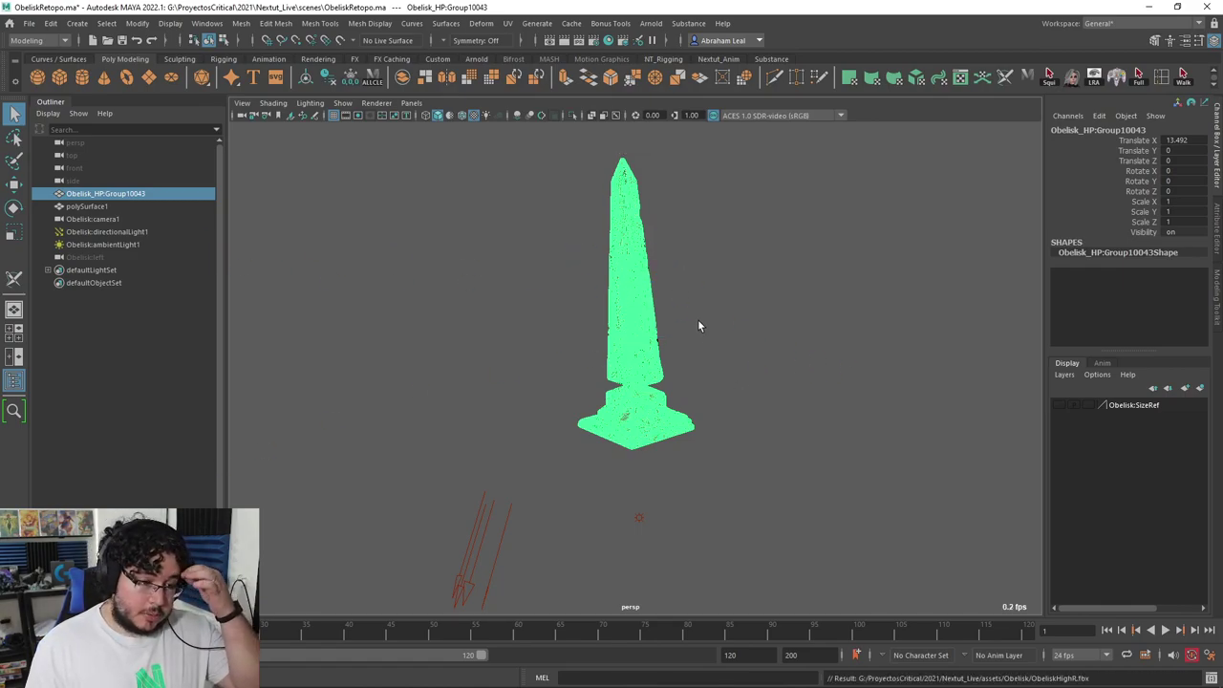
Step: Select the low-poly obelisk mesh polySurface1 and soften its edges
{"action": "left_click_drag", "start_coordinate": [744, 320], "coordinate": [608, 286]}
{"action": "left_click", "coordinate": [612, 239]}
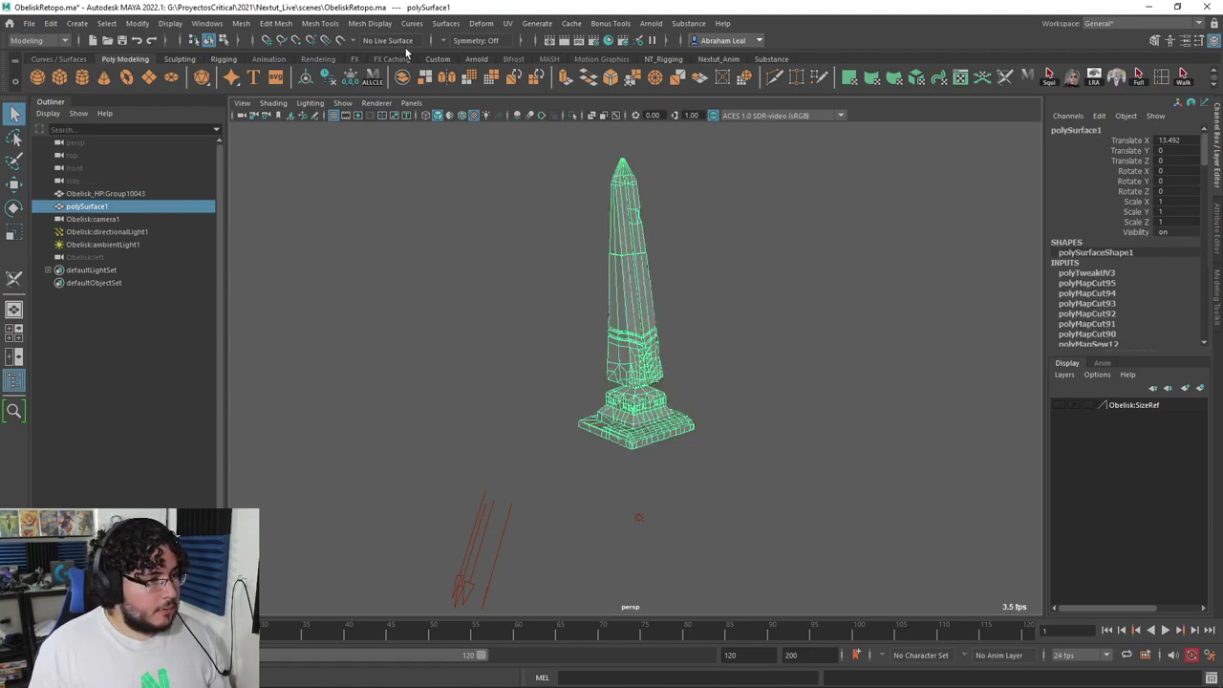
{"action": "left_click", "coordinate": [370, 23]}
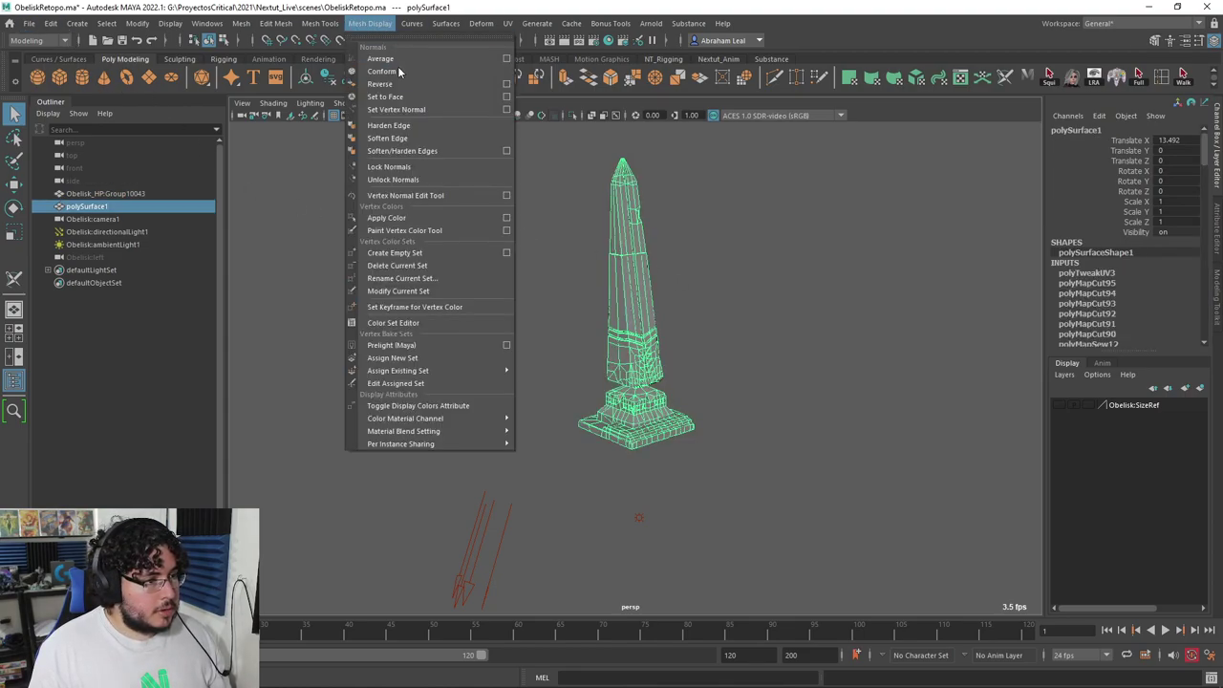
{"action": "left_click", "coordinate": [392, 138]}
Step: Freeze the low-poly obelisk's transformations and delete its construction history
{"action": "left_click", "coordinate": [308, 84]}
{"action": "left_click", "coordinate": [328, 79]}
{"action": "left_click", "coordinate": [350, 78]}
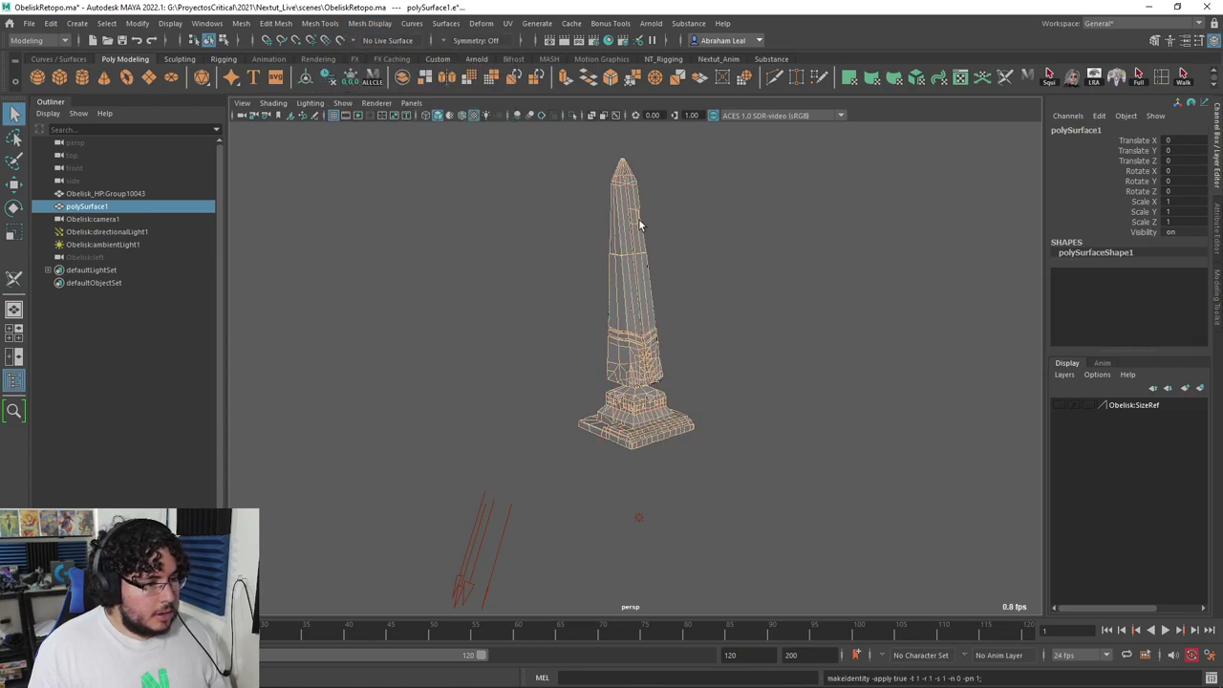
Step: Assign a new Lambert material to the low-poly obelisk
{"action": "right_click", "coordinate": [640, 220]}
{"action": "right_click_drag", "start_coordinate": [659, 552], "coordinate": [659, 552]}
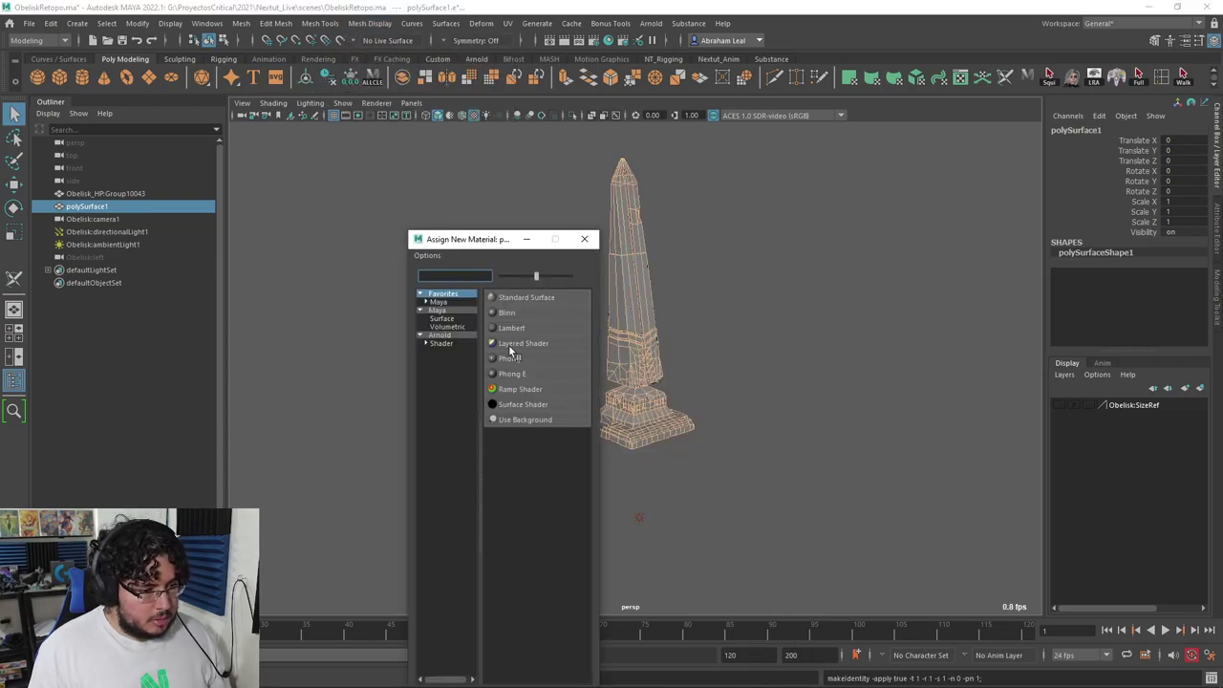
{"action": "left_click", "coordinate": [511, 328]}
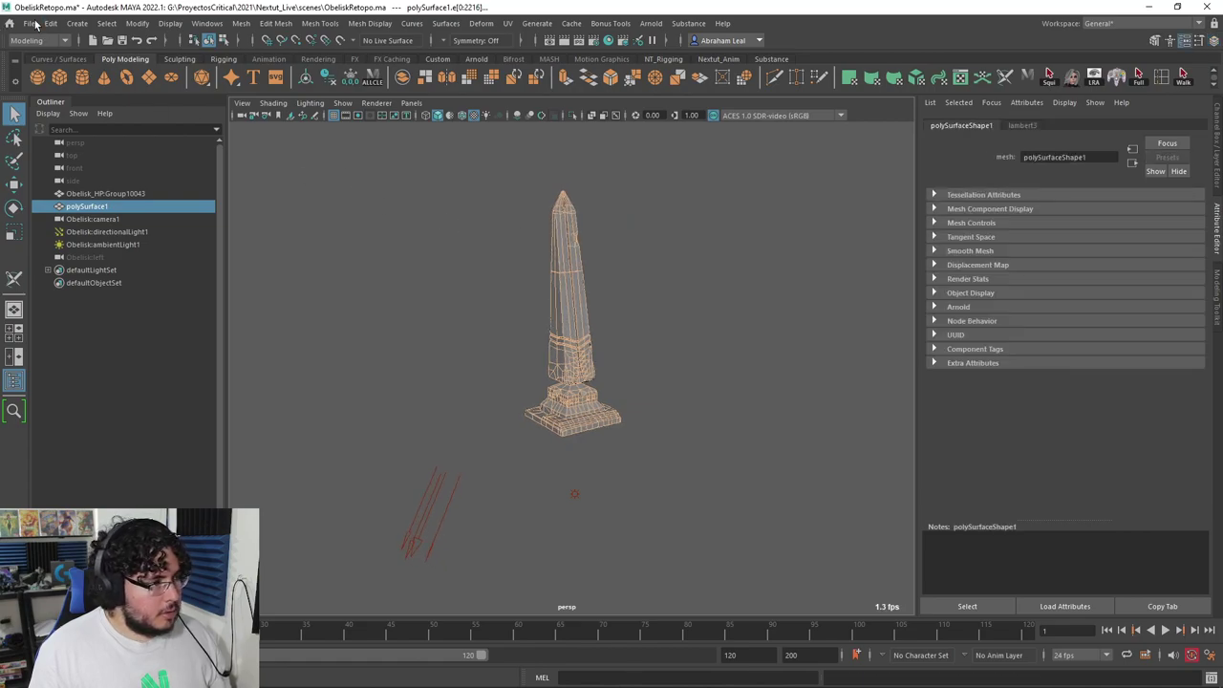
Step: Export the selected low-poly obelisk as ObeliskLowR.fbx in the Obelisk assets folder
{"action": "left_click", "coordinate": [29, 23]}
{"action": "left_click", "coordinate": [87, 190]}
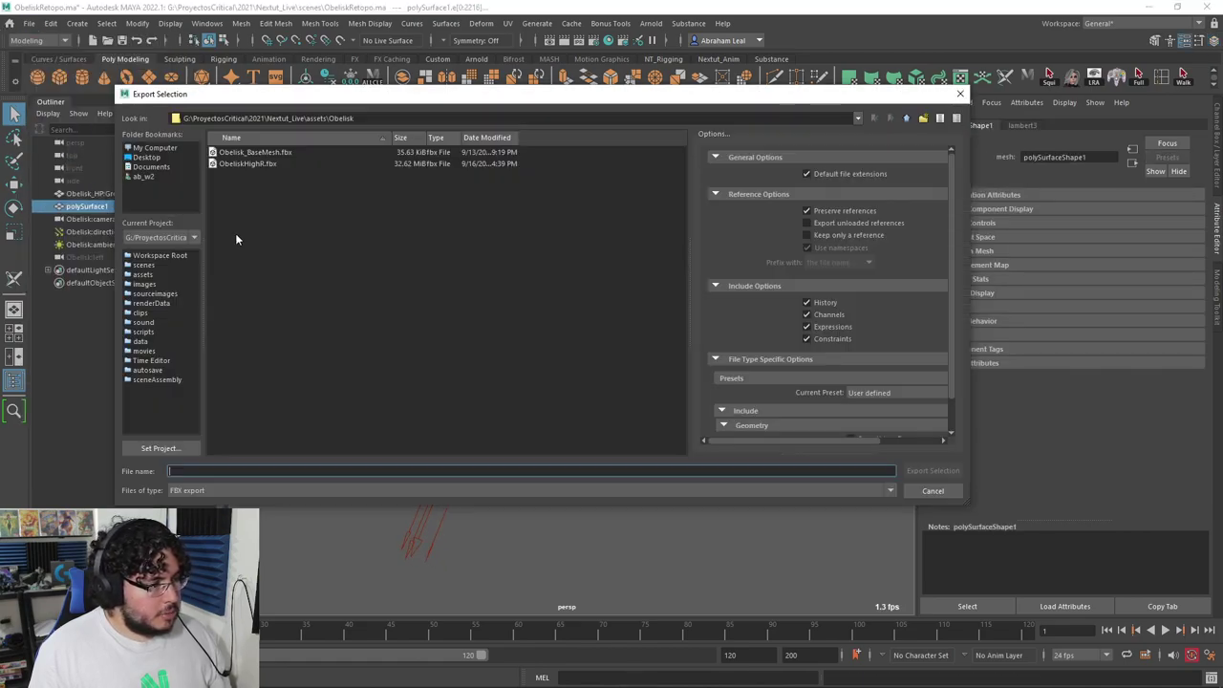
{"action": "left_click", "coordinate": [248, 165]}
{"action": "left_click", "coordinate": [211, 472]}
{"action": "key", "text": "BackSpace"}
{"action": "key", "text": "BackSpace"}
{"action": "key", "text": "BackSpace"}
{"action": "key", "text": "BackSpace"}
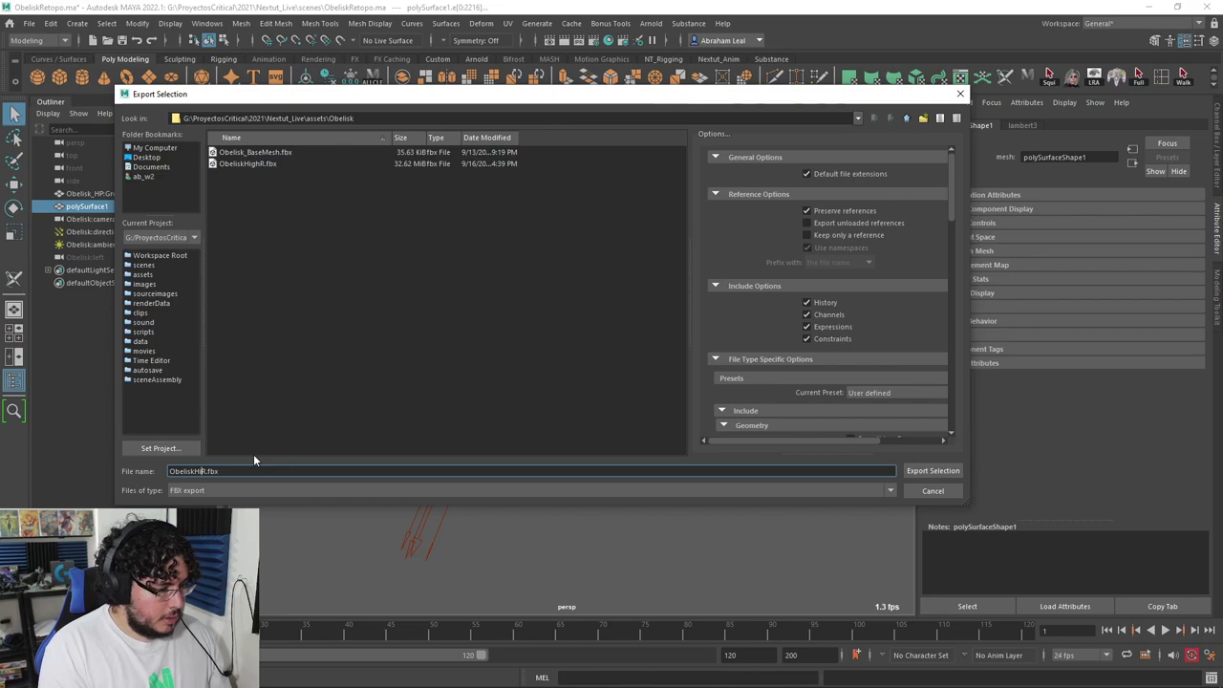
{"action": "type", "text": "Low"}
{"action": "key", "text": "Return"}
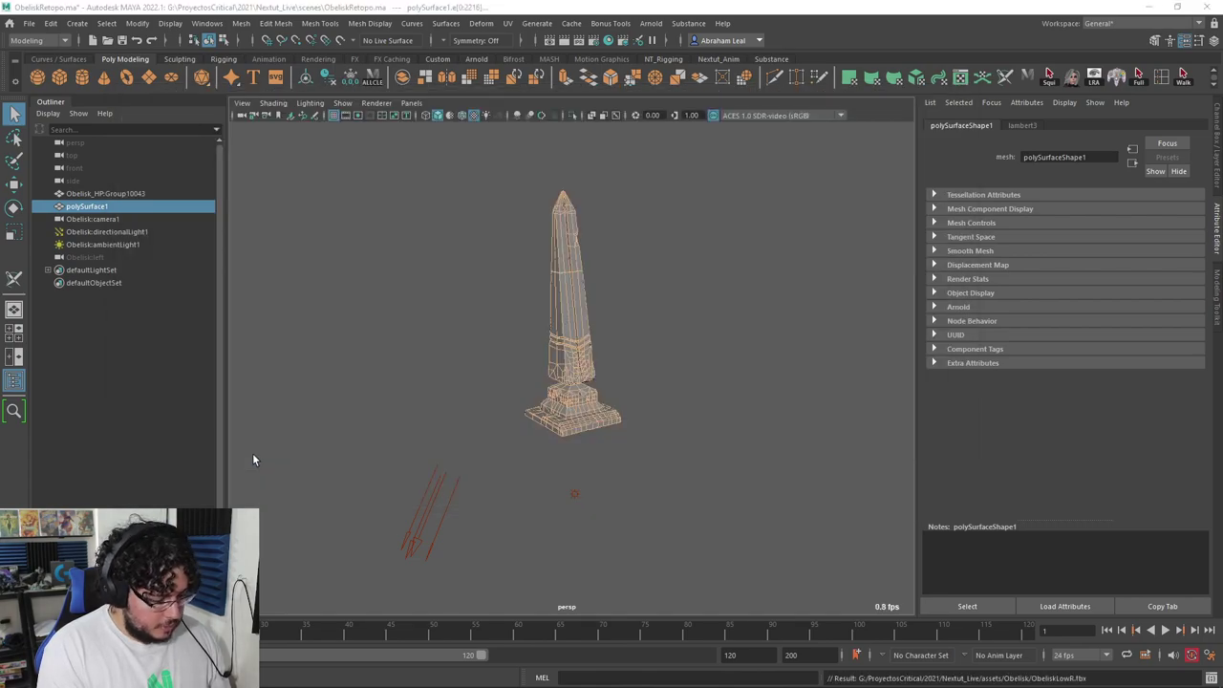
Step: Launch Substance 3D Painter
{"action": "key", "text": "super"}
{"action": "type", "text": "subs"}
{"action": "key", "text": "Escape"}
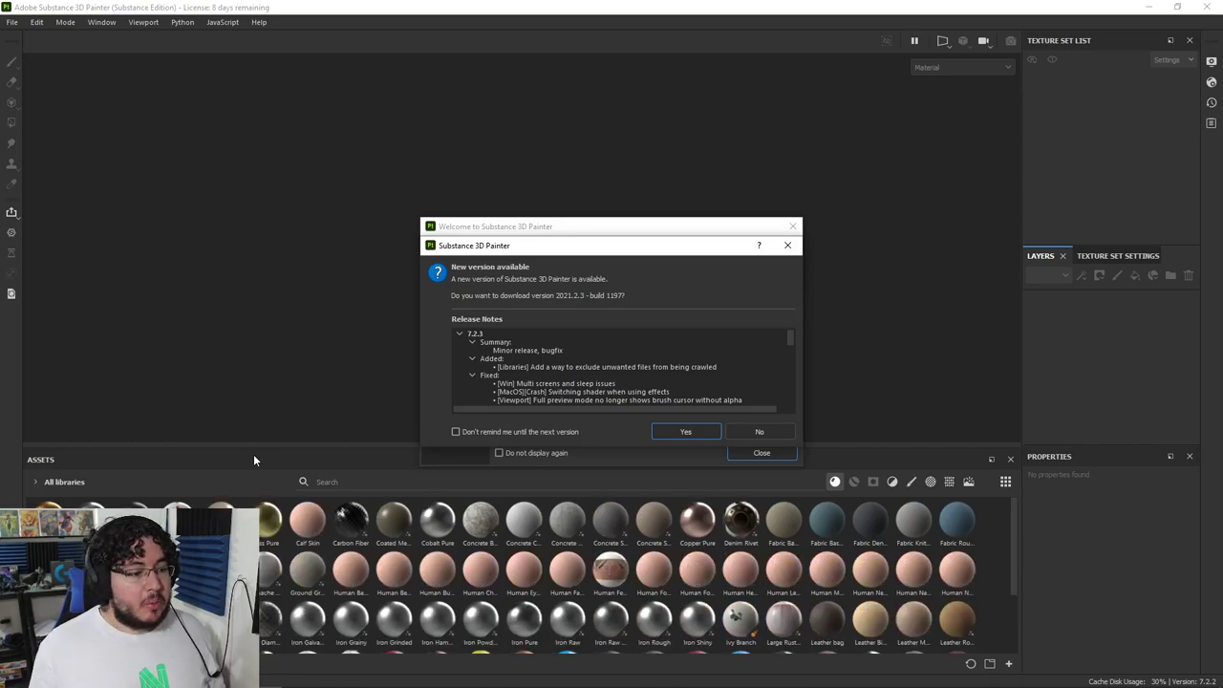
Step: Get past the update notice, install the updated license and close the welcome window
{"action": "left_click", "coordinate": [711, 430]}
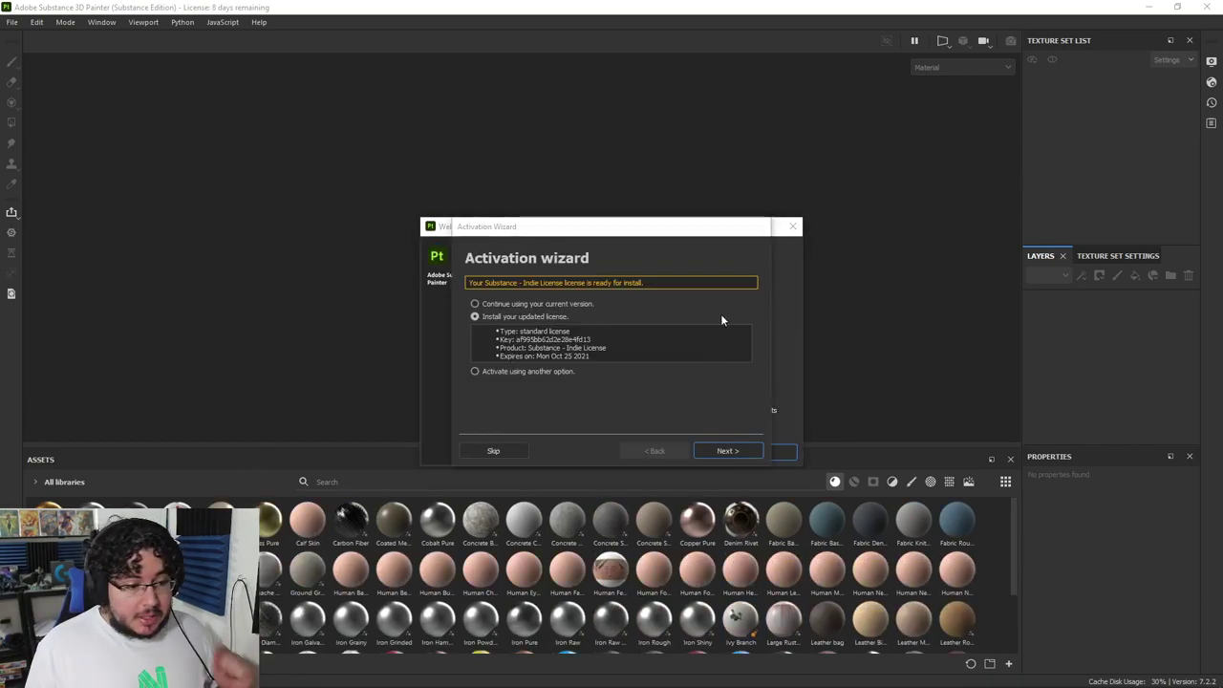
{"action": "left_click_drag", "start_coordinate": [746, 230], "coordinate": [1222, 344]}
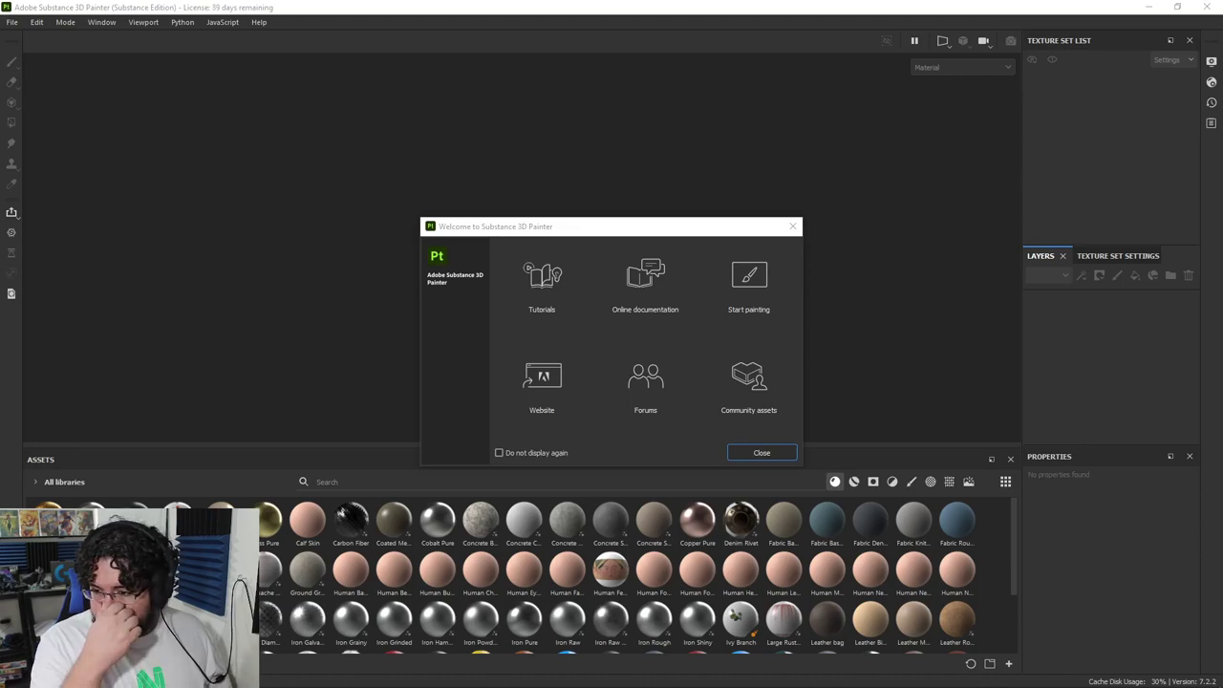
{"action": "left_click", "coordinate": [792, 226]}
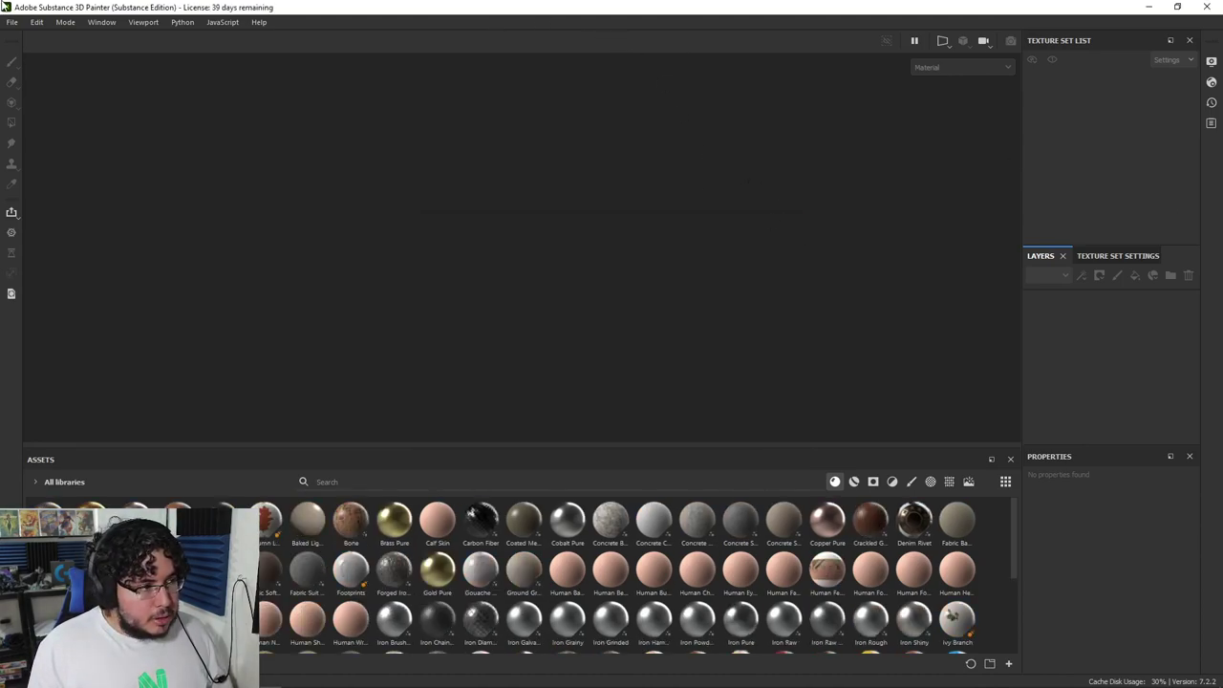
Step: Start a new Painter project and set its document resolution to 4096
{"action": "left_click", "coordinate": [11, 23]}
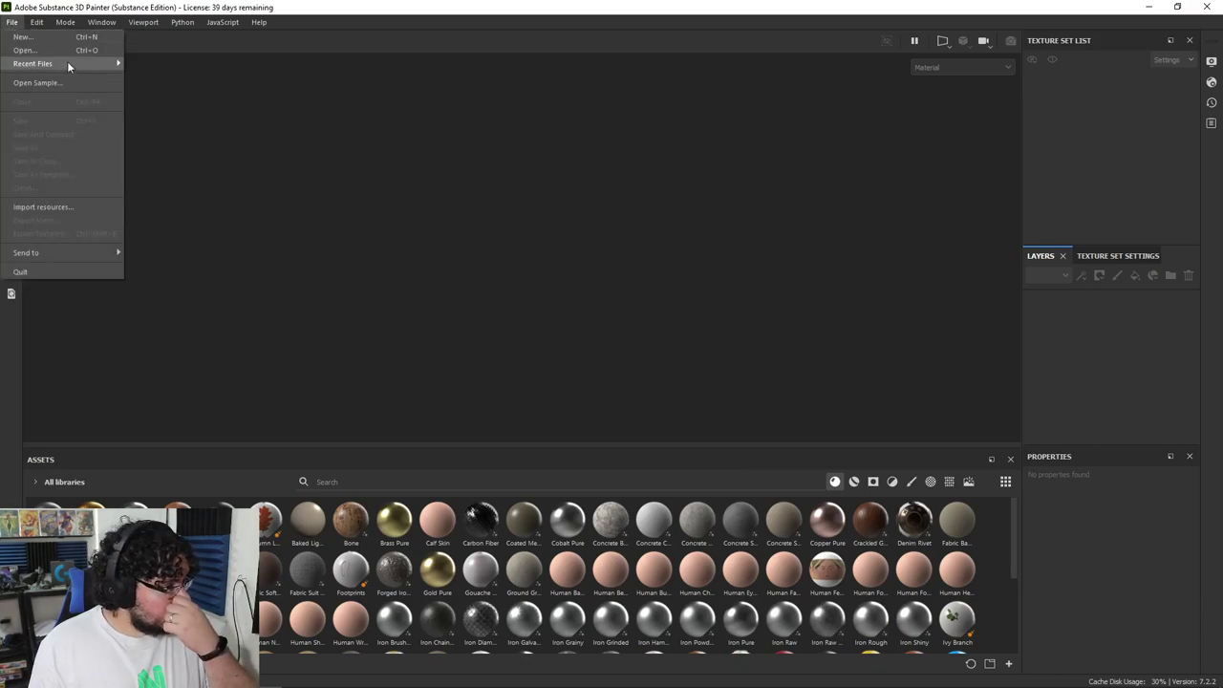
{"action": "left_click", "coordinate": [20, 39]}
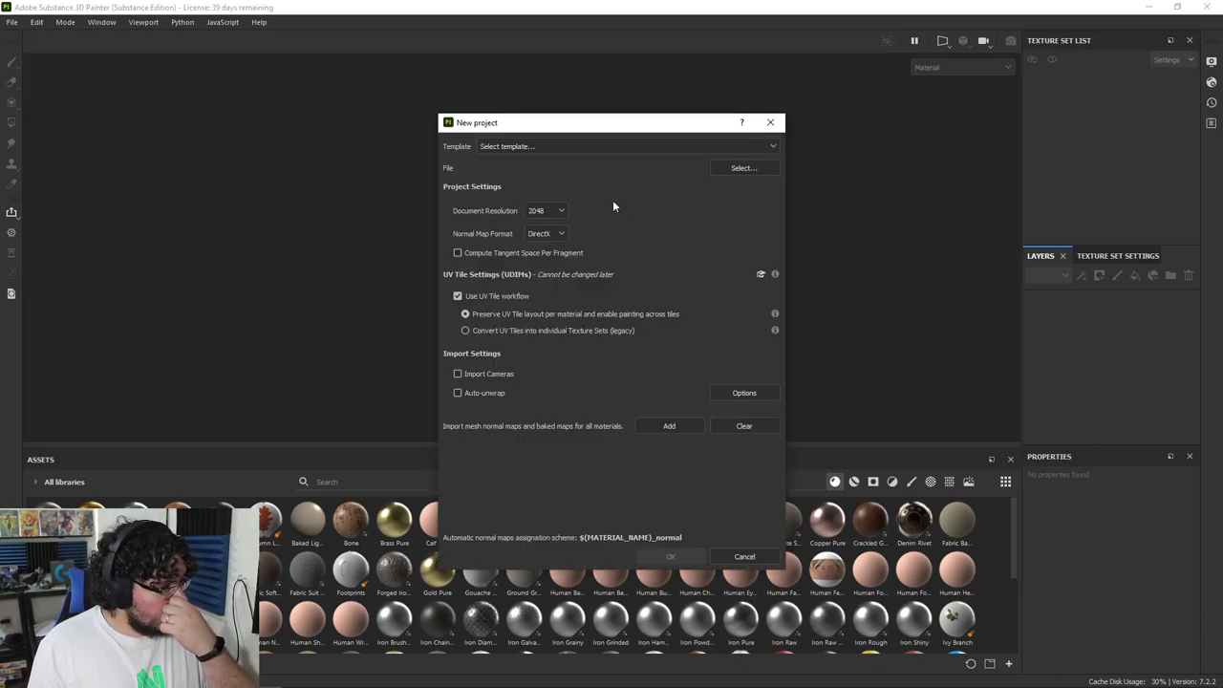
{"action": "left_click", "coordinate": [557, 216]}
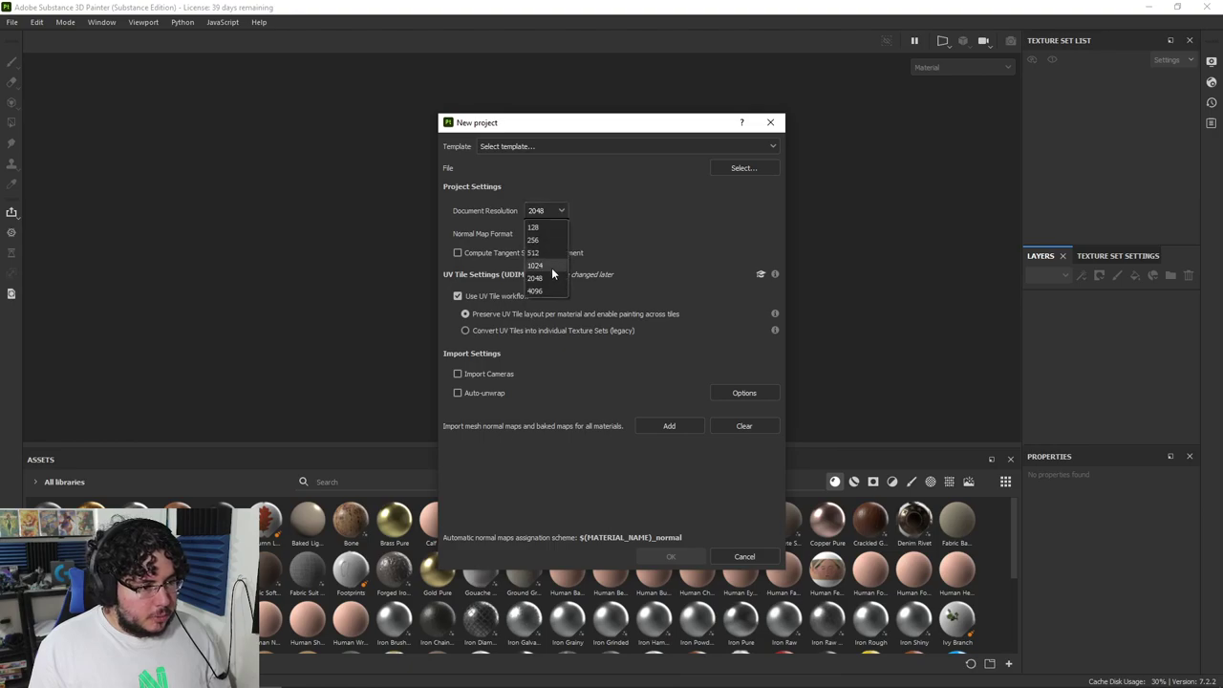
{"action": "left_click", "coordinate": [550, 289]}
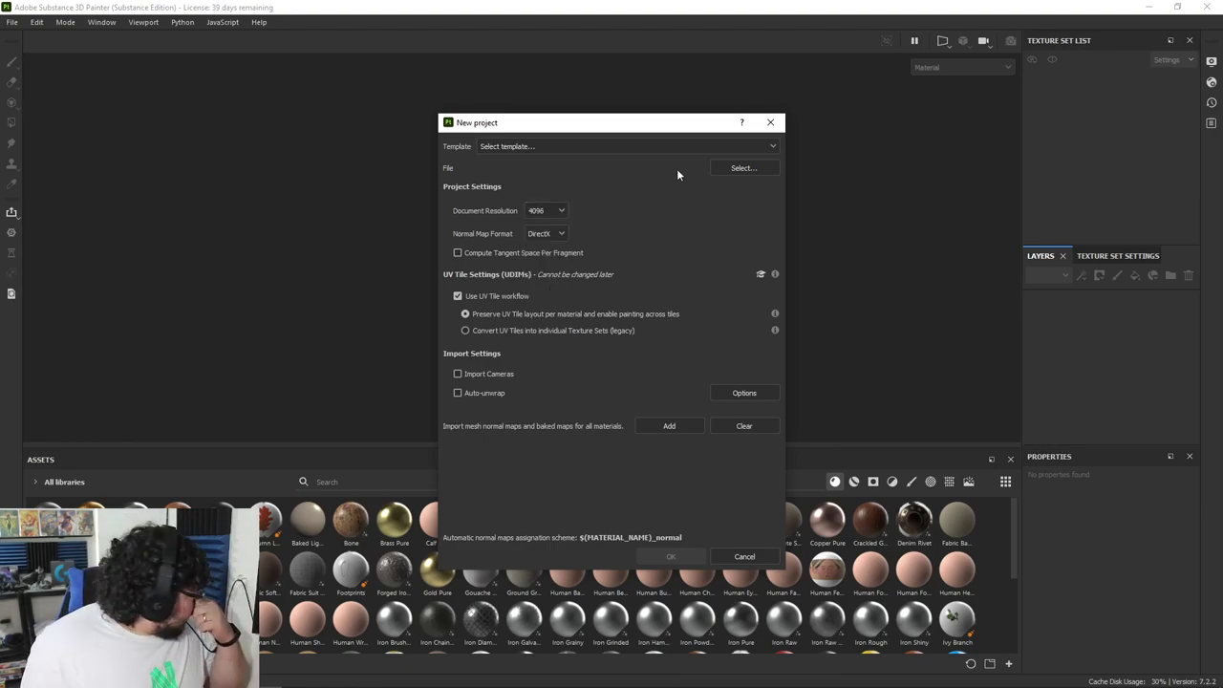
Step: Choose ObeliskLowR from the Obelisk assets folder as the new project's mesh file
{"action": "left_click", "coordinate": [726, 170]}
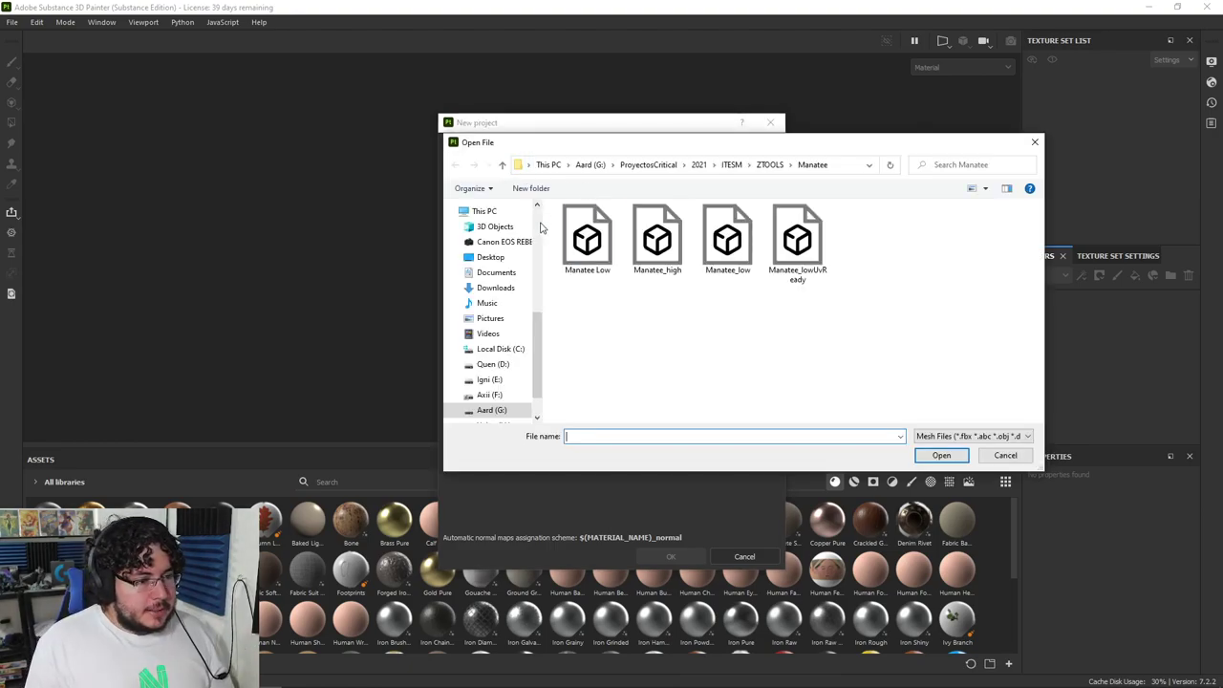
{"action": "scroll", "coordinate": [482, 287], "scroll_direction": "up", "scroll_amount": 5}
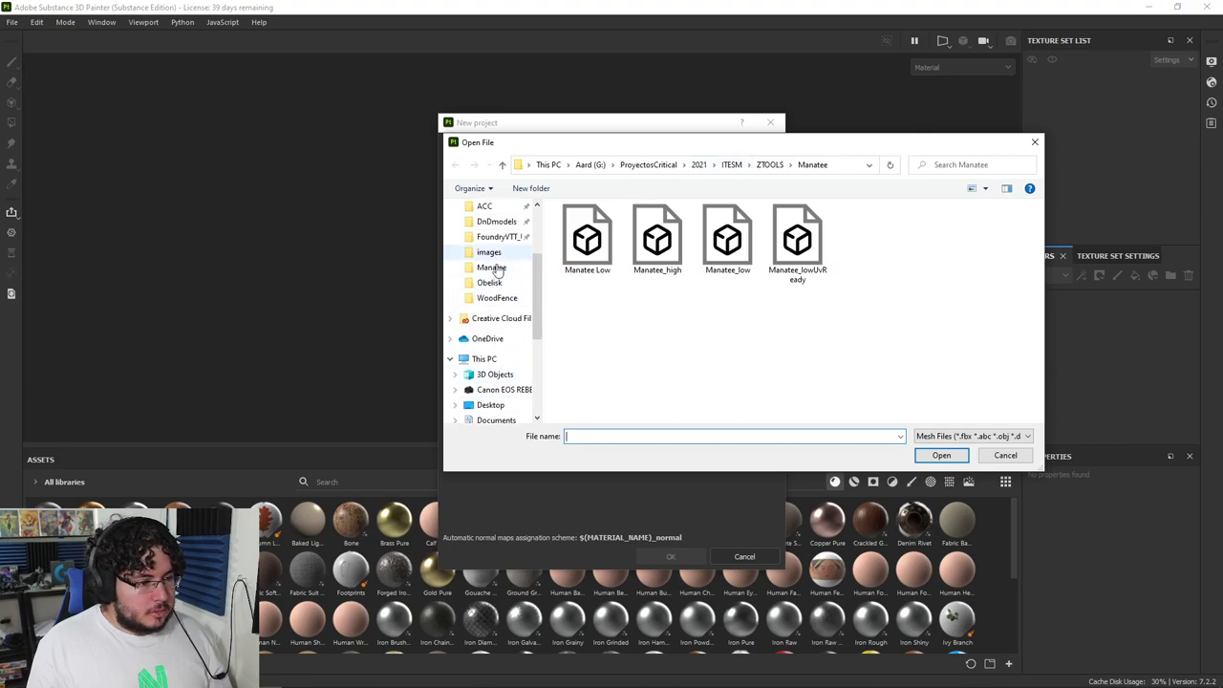
{"action": "left_click", "coordinate": [491, 283]}
{"action": "left_click", "coordinate": [797, 241]}
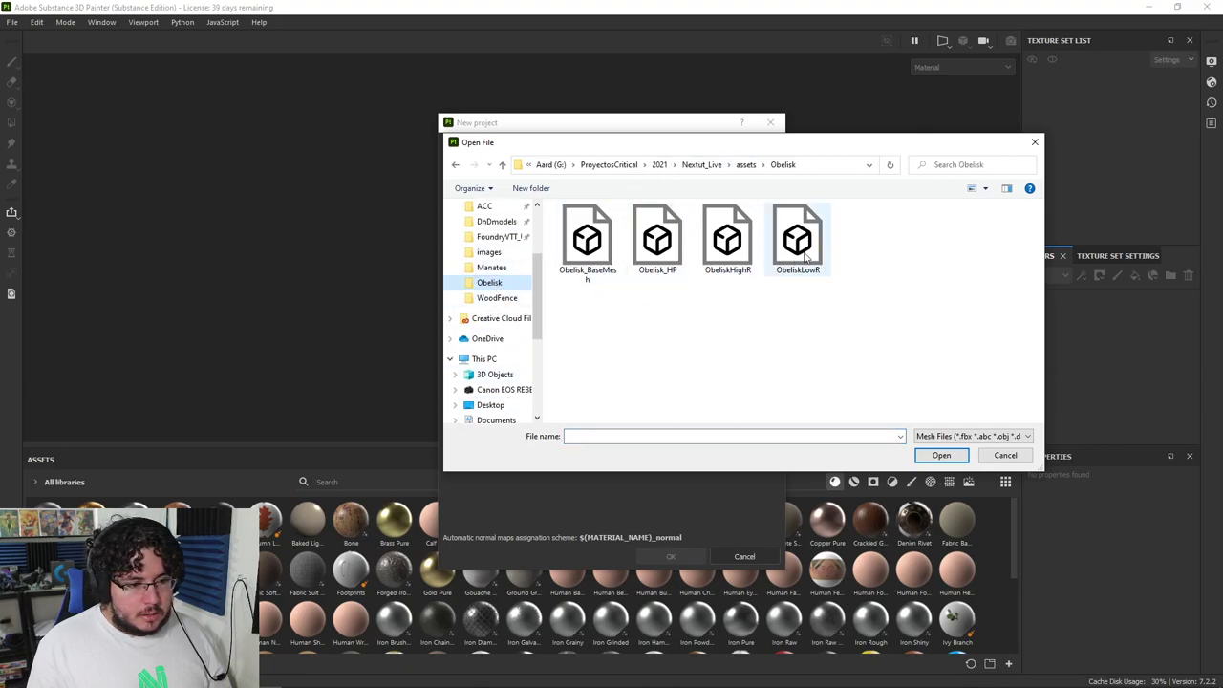
{"action": "left_click", "coordinate": [941, 456]}
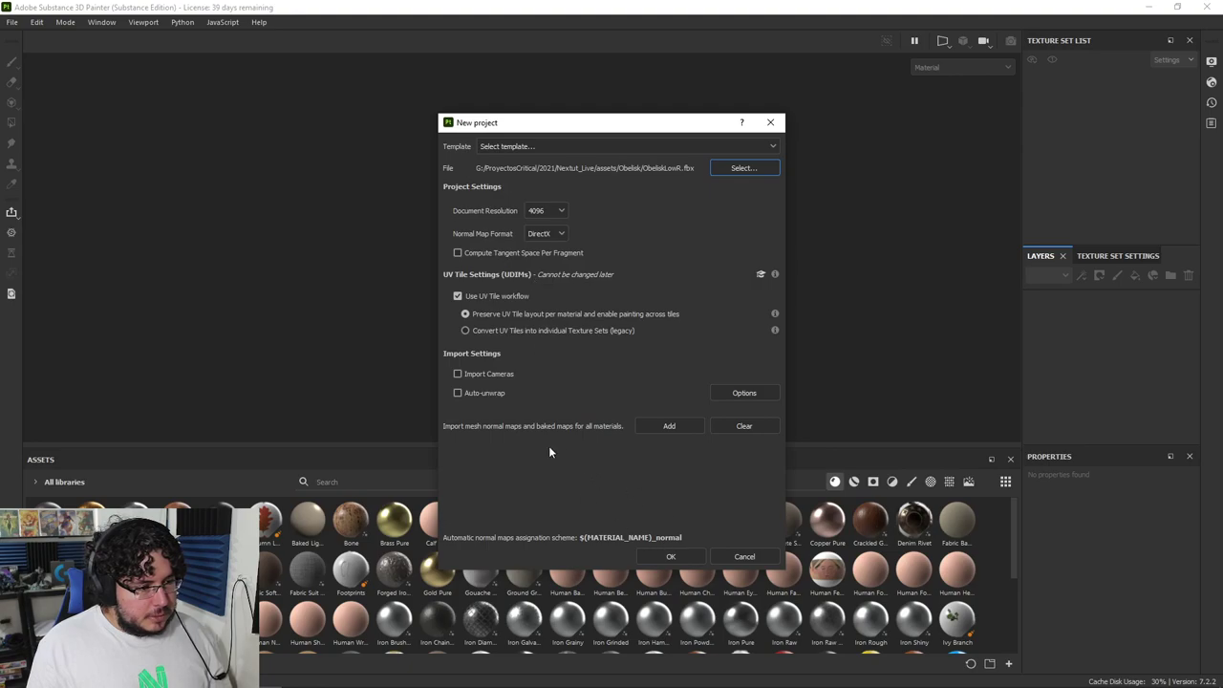
Step: Turn off the UV Tile workflow and create the project
{"action": "left_click", "coordinate": [462, 294]}
{"action": "left_click", "coordinate": [457, 297]}
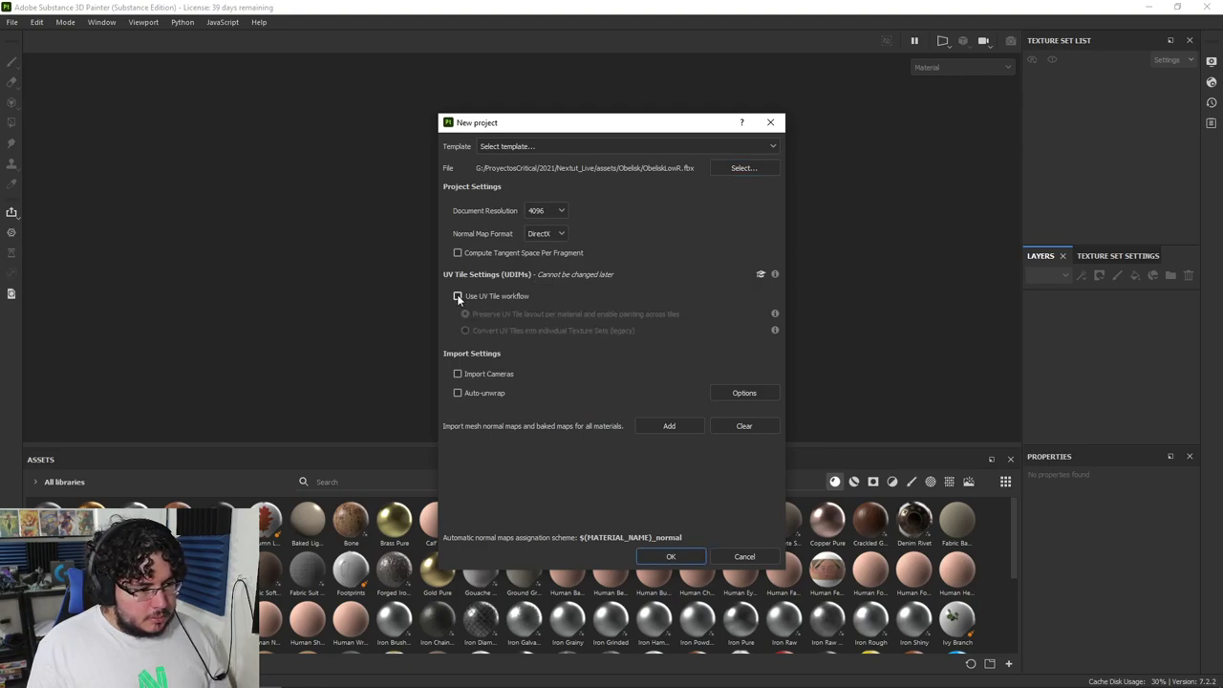
{"action": "left_click", "coordinate": [454, 298]}
{"action": "left_click", "coordinate": [457, 298]}
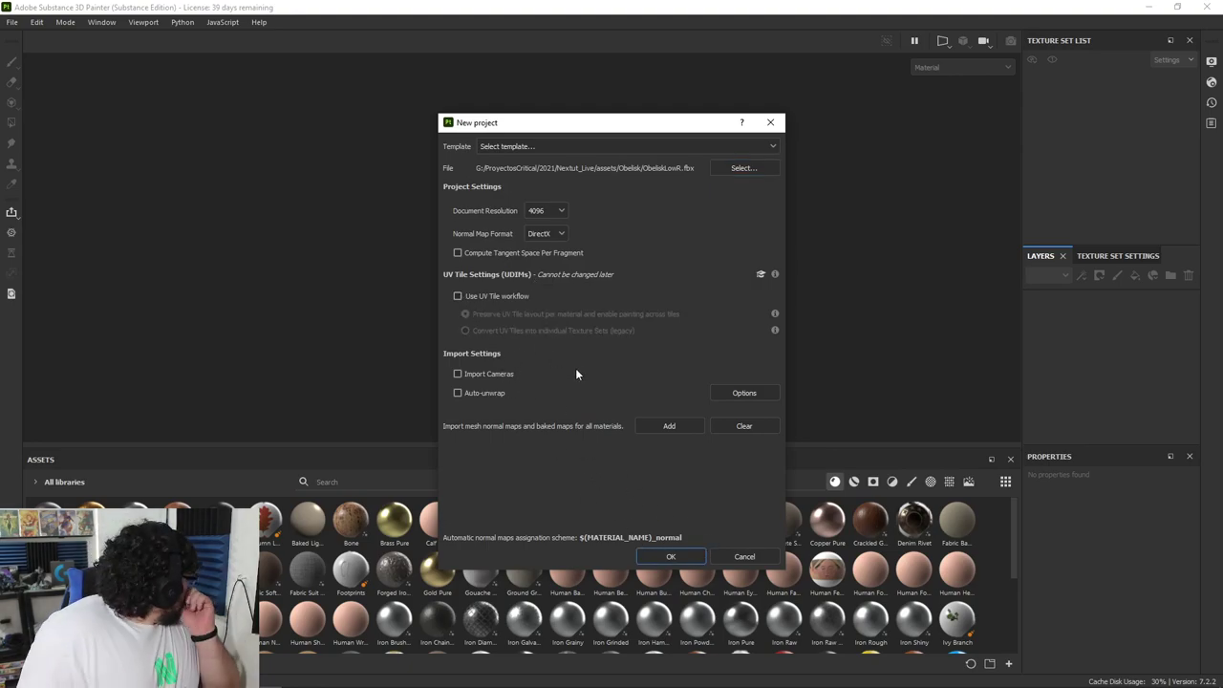
{"action": "key", "text": "Return"}
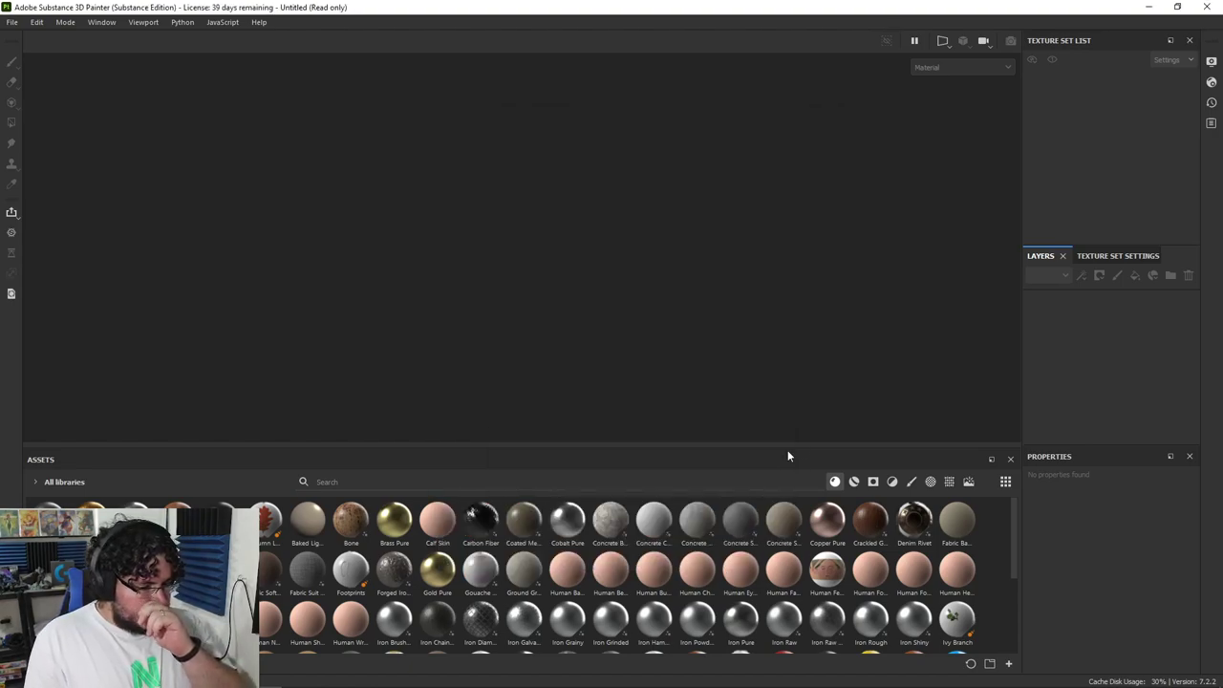
{"action": "left_click", "coordinate": [8, 22]}
Step: Open mesh map baking for the lambert3 texture set and set the output size to 4096
{"action": "left_click", "coordinate": [1105, 258]}
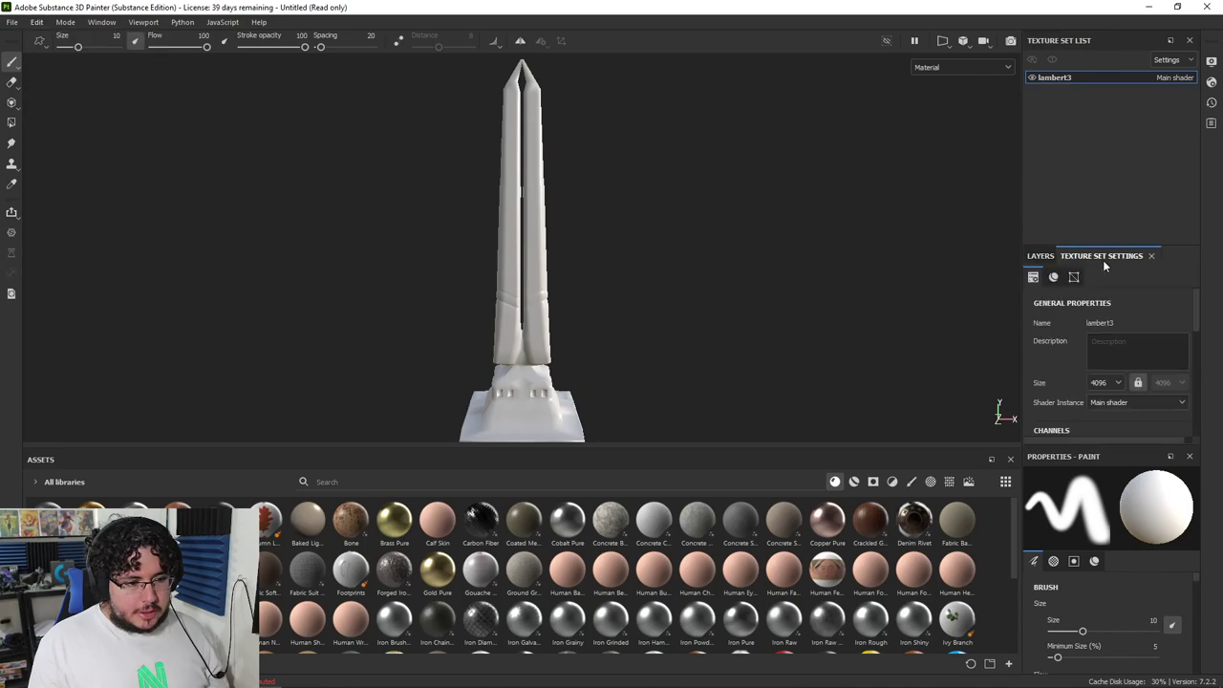
{"action": "scroll", "coordinate": [1127, 344], "scroll_direction": "down", "scroll_amount": 10}
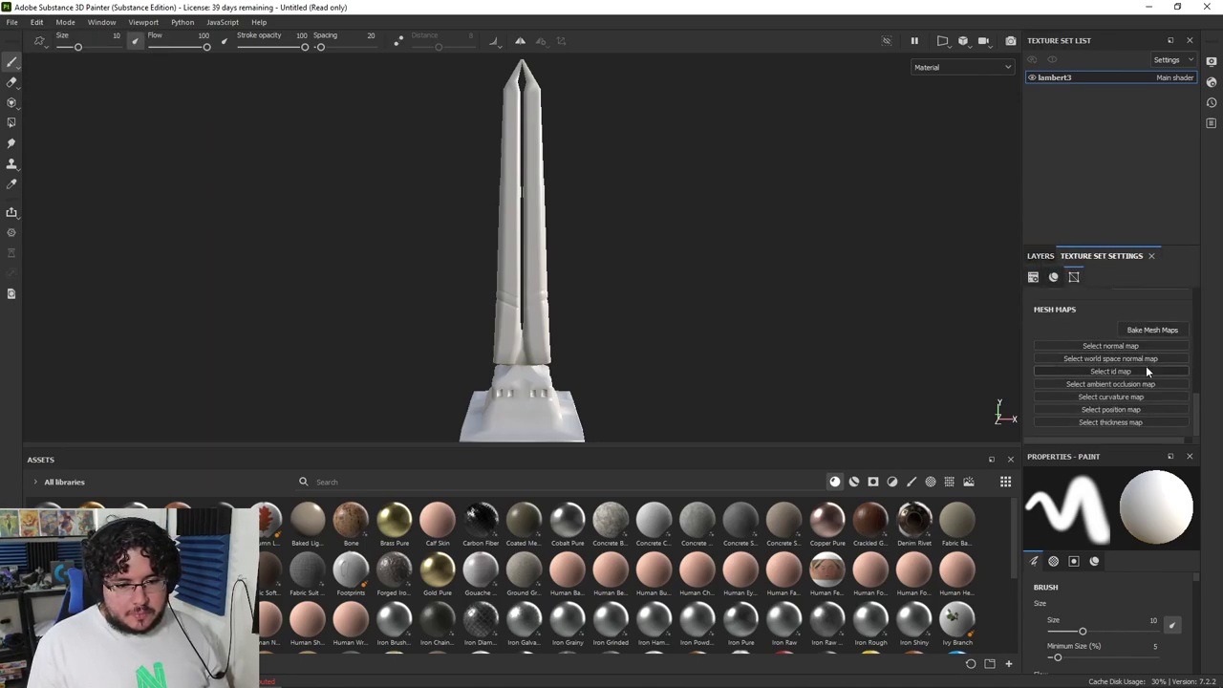
{"action": "left_click", "coordinate": [1145, 329]}
{"action": "left_click", "coordinate": [612, 175]}
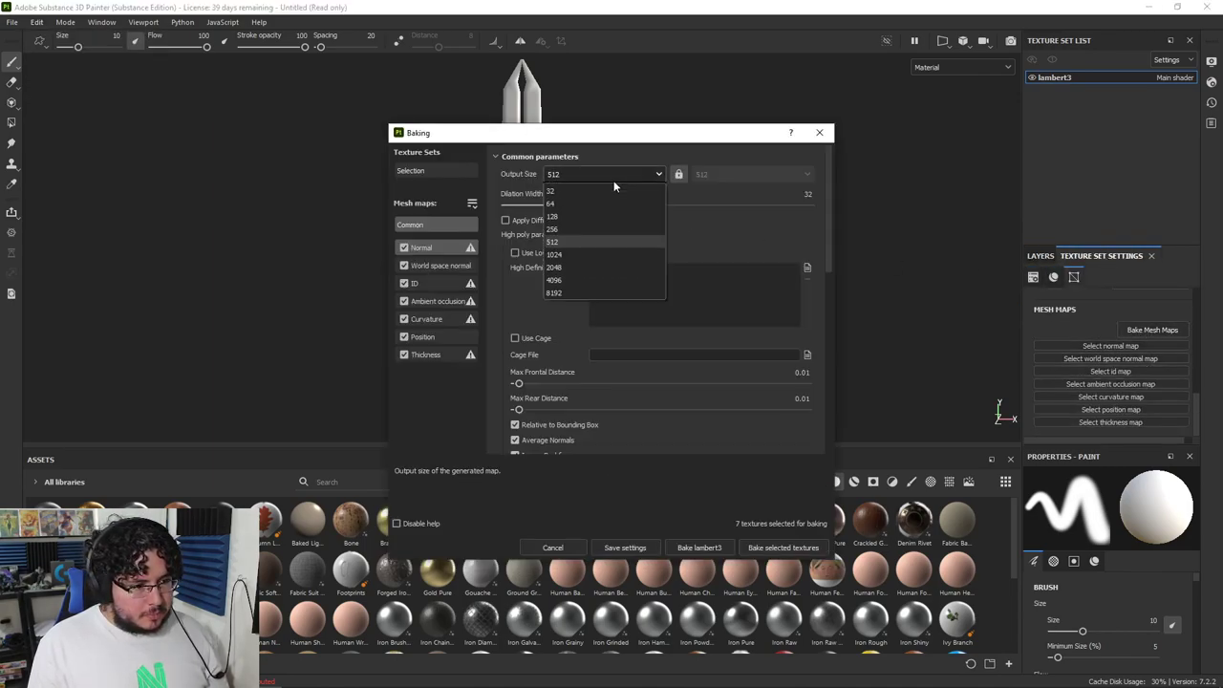
{"action": "left_click", "coordinate": [573, 280]}
Step: Load ObeliskHighR as the high definition mesh for baking
{"action": "left_click", "coordinate": [808, 267]}
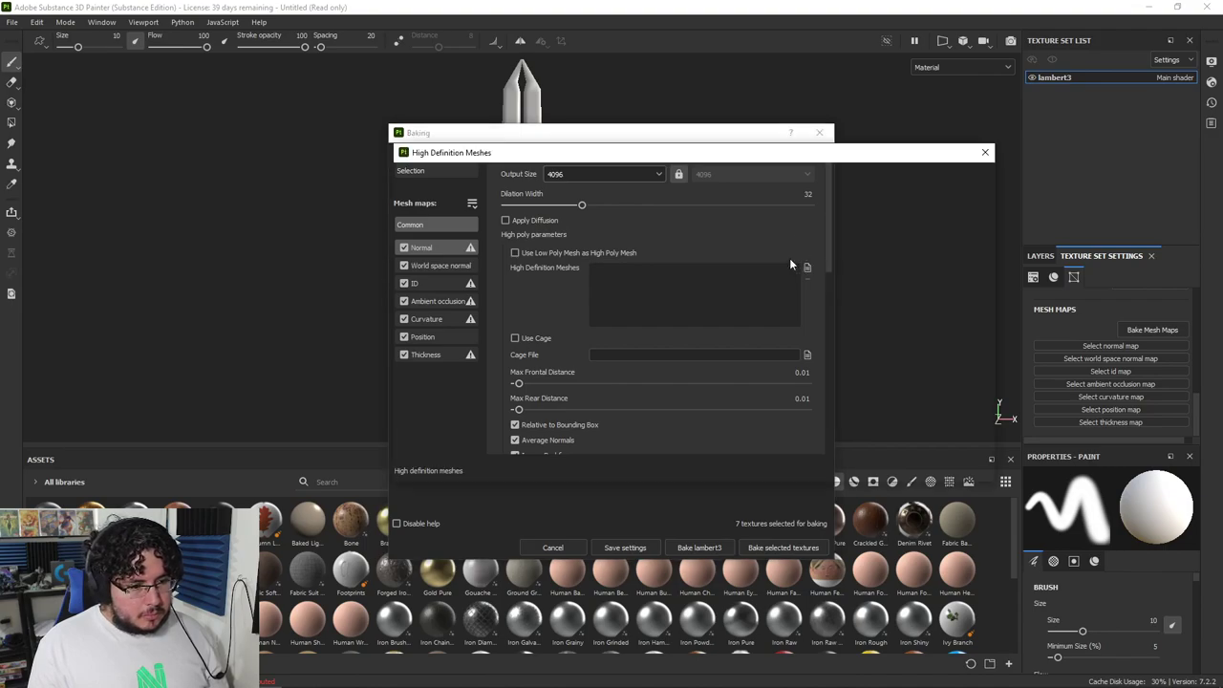
{"action": "left_click", "coordinate": [685, 264]}
{"action": "left_click", "coordinate": [890, 465]}
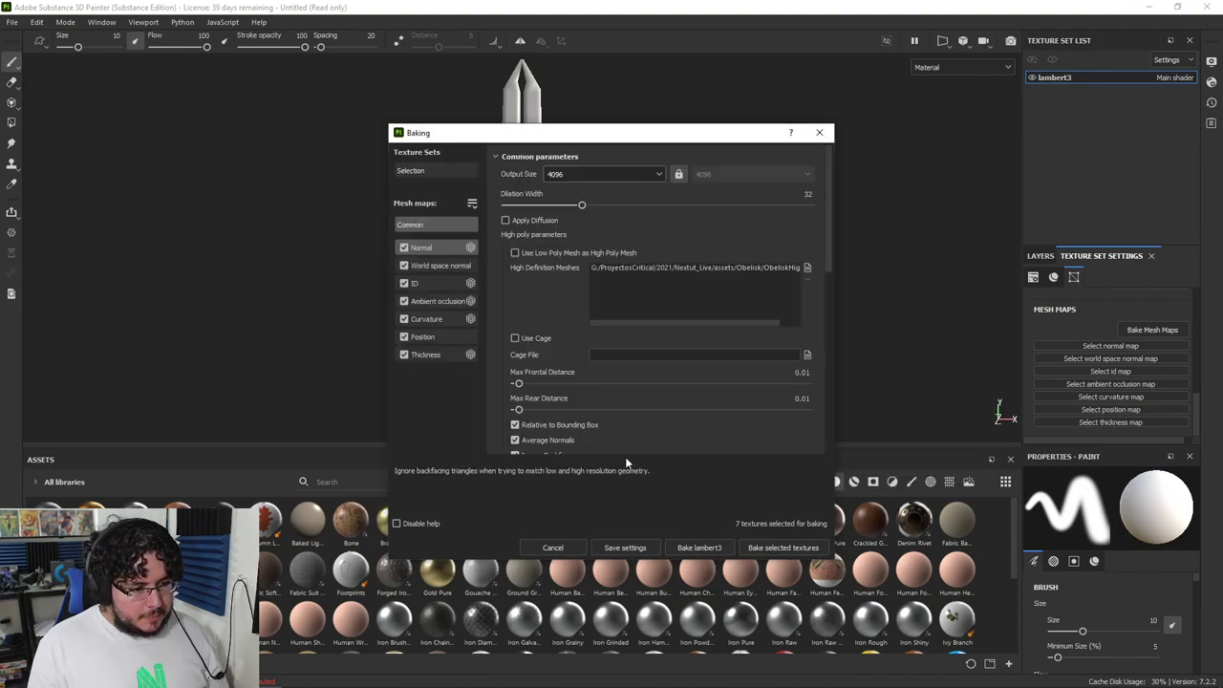
Step: Bake all the selected mesh maps for lambert3 and dismiss the finished progress window
{"action": "left_click", "coordinate": [783, 547]}
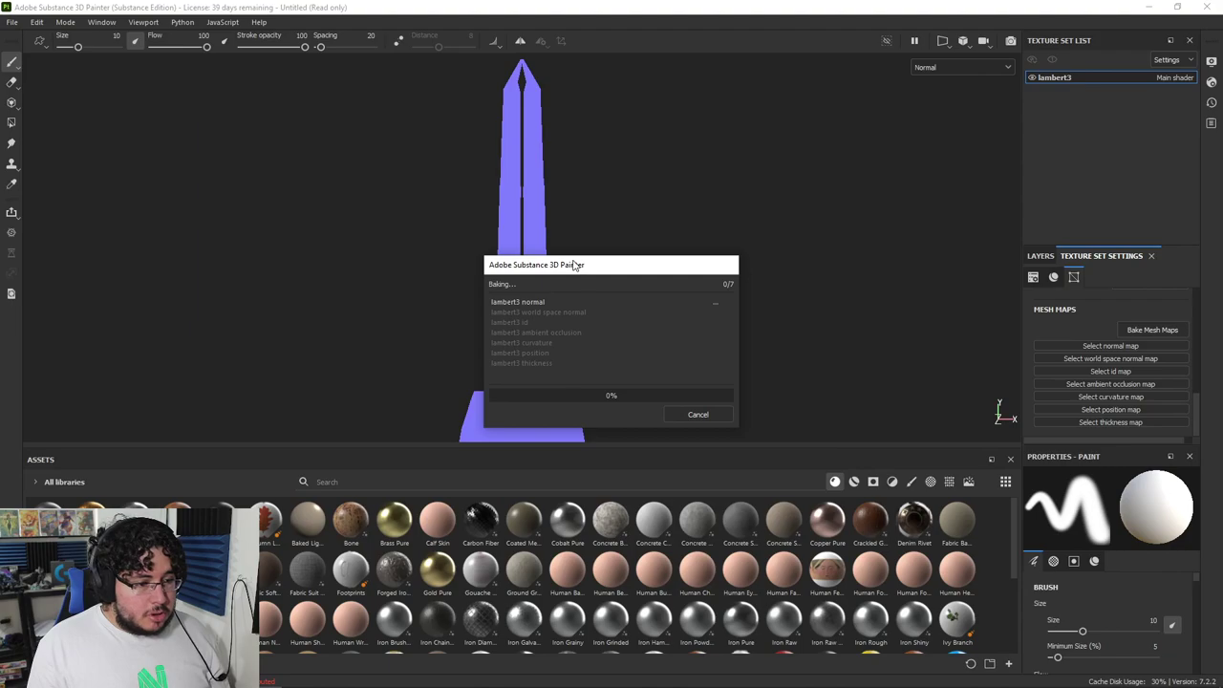
{"action": "left_click_drag", "start_coordinate": [575, 265], "coordinate": [786, 162]}
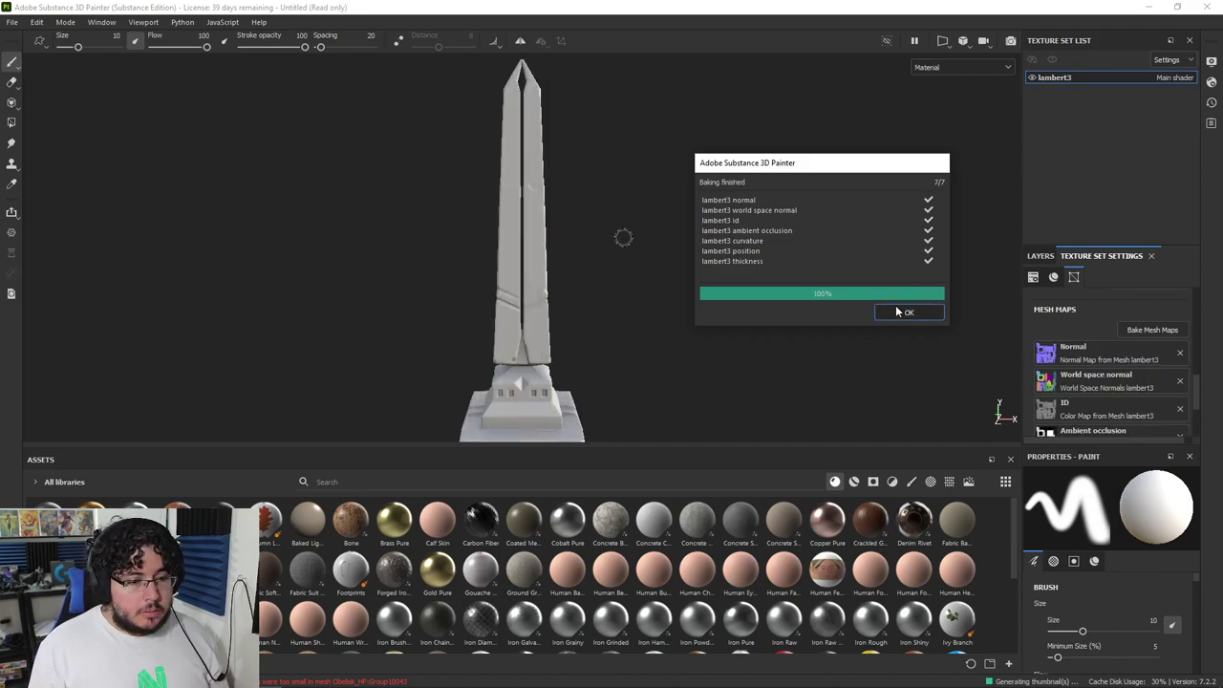
{"action": "left_click", "coordinate": [898, 313]}
Step: Examine the baked surface detail on the obelisk's shaft up close
{"action": "left_click_drag", "start_coordinate": [683, 330], "coordinate": [612, 353], "text": "alt"}
{"action": "right_click_drag", "start_coordinate": [612, 353], "coordinate": [698, 382], "text": "alt"}
{"action": "left_click_drag", "start_coordinate": [698, 286], "coordinate": [663, 156], "text": "alt"}
{"action": "right_click_drag", "start_coordinate": [663, 156], "coordinate": [1082, 381], "text": "alt"}
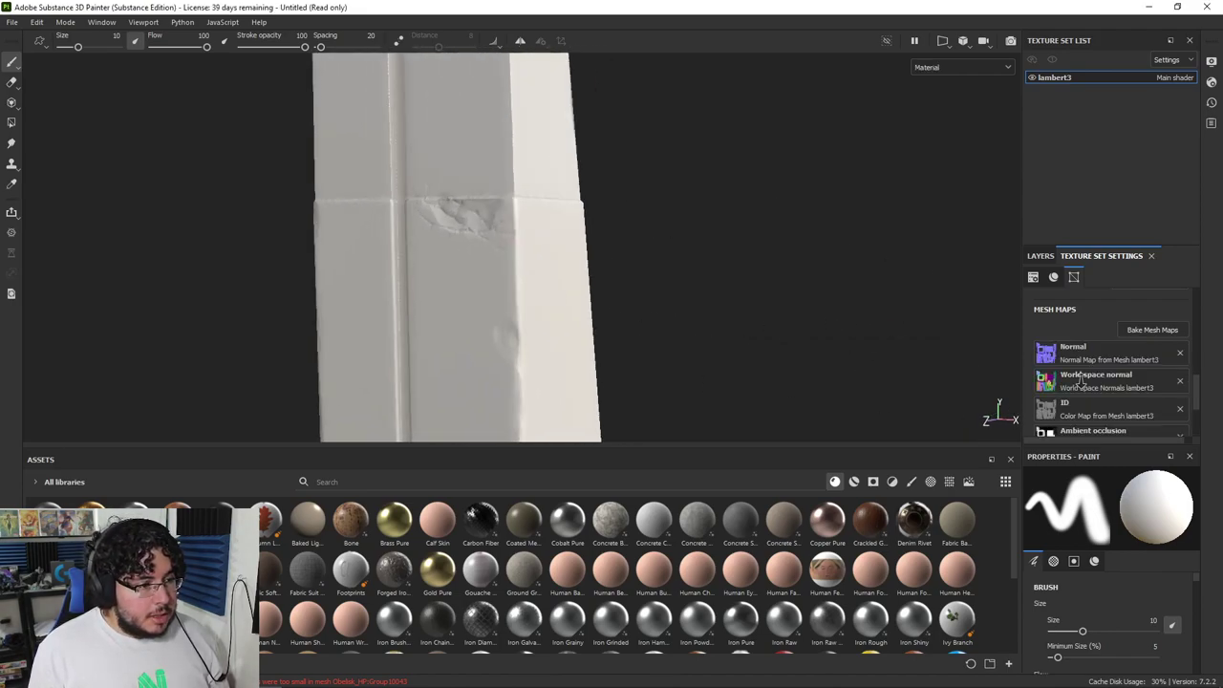
Step: Examine the baked edges around the split at the obelisk's tip and along the upper shaft
{"action": "left_click_drag", "start_coordinate": [690, 218], "coordinate": [765, 238], "text": "alt"}
{"action": "left_click_drag", "start_coordinate": [488, 273], "coordinate": [803, 267], "text": "alt"}
{"action": "right_click_drag", "start_coordinate": [473, 239], "coordinate": [269, 245], "text": "alt"}
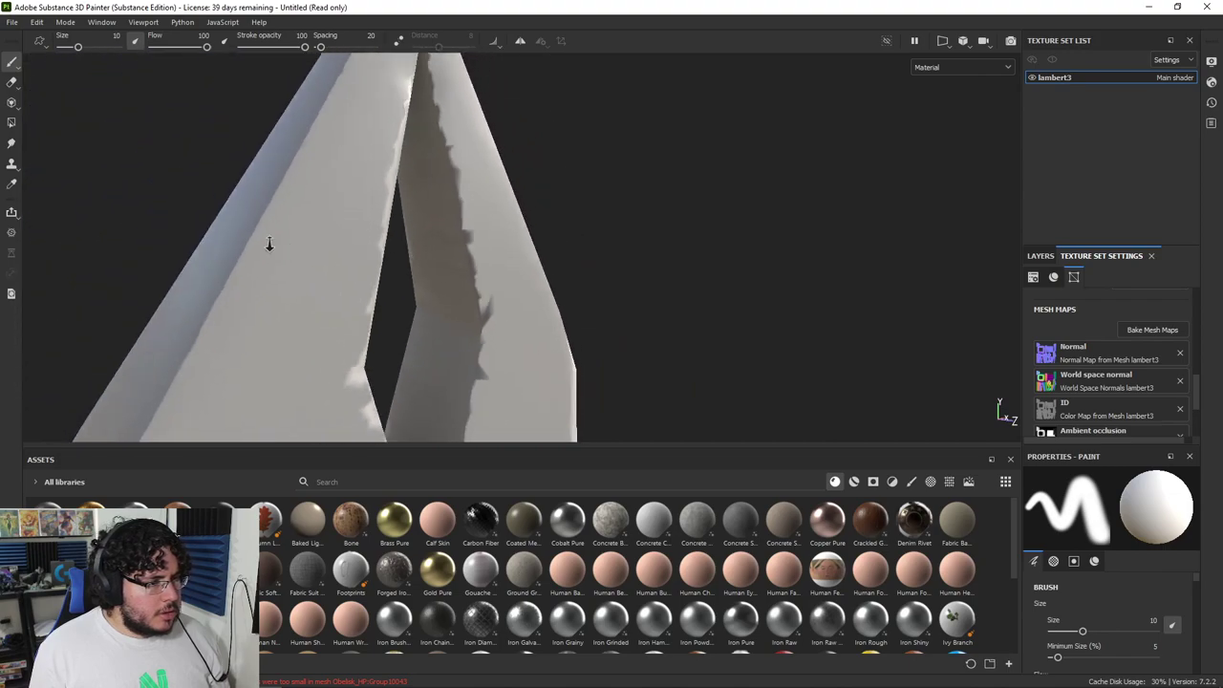
{"action": "left_click_drag", "start_coordinate": [268, 244], "coordinate": [409, 225], "text": "alt"}
{"action": "middle_click_drag", "start_coordinate": [486, 273], "coordinate": [510, 155], "text": "alt"}
{"action": "mouse_move", "coordinate": [511, 156]}
{"action": "left_mouse_down", "text": "alt"}
{"action": "mouse_move", "coordinate": [423, 207]}
{"action": "mouse_move", "coordinate": [693, 214]}
{"action": "mouse_move", "coordinate": [73, 169]}
{"action": "mouse_move", "coordinate": [418, 185]}
{"action": "mouse_move", "coordinate": [499, 241]}
{"action": "mouse_move", "coordinate": [464, 240]}
{"action": "mouse_move", "coordinate": [579, 270]}
{"action": "mouse_move", "coordinate": [505, 315]}
{"action": "left_mouse_up", "text": "alt"}
{"action": "scroll", "coordinate": [500, 241], "scroll_direction": "up", "scroll_amount": 2}
{"action": "mouse_move", "coordinate": [505, 315]}
{"action": "middle_mouse_down", "text": "alt"}
{"action": "mouse_move", "coordinate": [506, 207]}
{"action": "mouse_move", "coordinate": [610, 90]}
{"action": "middle_mouse_up", "text": "alt"}
{"action": "right_click_drag", "start_coordinate": [610, 90], "coordinate": [579, 309], "text": "alt"}
{"action": "middle_click_drag", "start_coordinate": [579, 309], "coordinate": [570, 60], "text": "alt"}
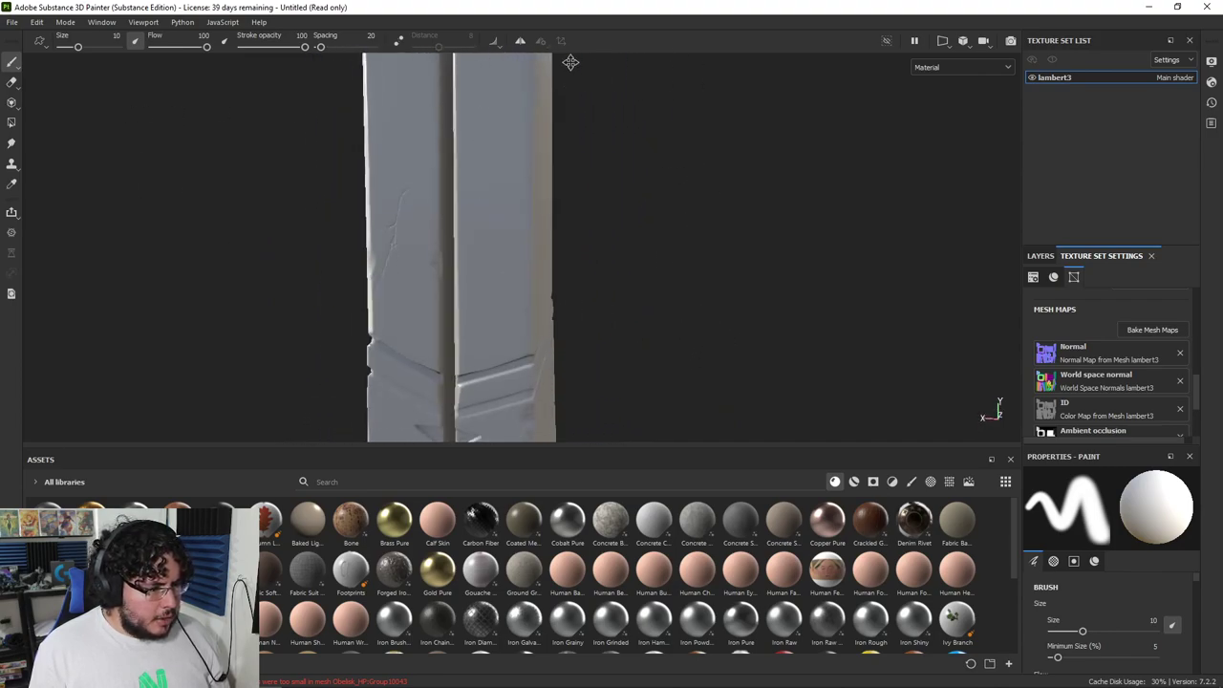
Step: Examine the baked detail on the obelisk's lower shaft and stepped base from several angles
{"action": "middle_click_drag", "start_coordinate": [573, 330], "coordinate": [585, 103], "text": "alt"}
{"action": "right_click_drag", "start_coordinate": [584, 103], "coordinate": [628, 228], "text": "alt"}
{"action": "mouse_move", "coordinate": [627, 228]}
{"action": "left_mouse_down", "text": "alt"}
{"action": "mouse_move", "coordinate": [675, 134]}
{"action": "mouse_move", "coordinate": [511, 277]}
{"action": "left_mouse_up", "text": "alt"}
{"action": "middle_click_drag", "start_coordinate": [502, 291], "coordinate": [491, 82], "text": "alt"}
{"action": "right_click_drag", "start_coordinate": [491, 82], "coordinate": [636, 235], "text": "alt"}
{"action": "left_click_drag", "start_coordinate": [637, 235], "coordinate": [712, 163], "text": "alt"}
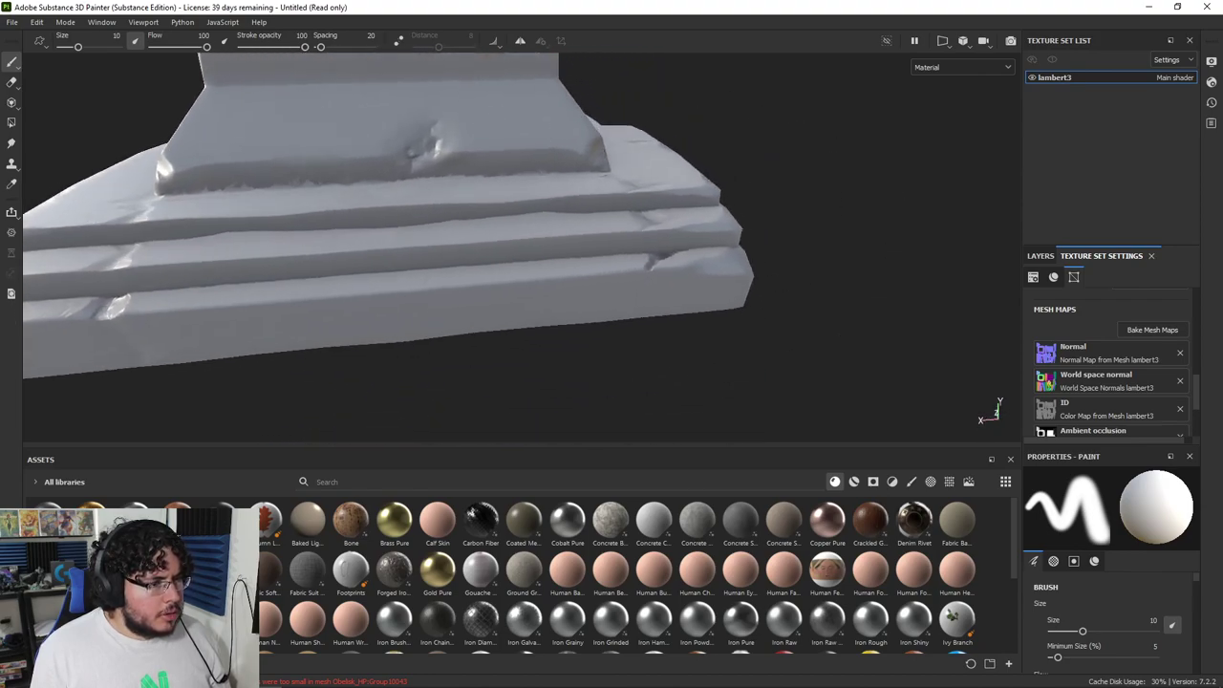
{"action": "right_click_drag", "start_coordinate": [382, 182], "coordinate": [249, 142], "text": "alt"}
{"action": "mouse_move", "coordinate": [248, 141]}
{"action": "left_mouse_down", "text": "alt"}
{"action": "mouse_move", "coordinate": [342, 160]}
{"action": "mouse_move", "coordinate": [411, 148]}
{"action": "left_mouse_up", "text": "alt"}
{"action": "right_click_drag", "start_coordinate": [411, 148], "coordinate": [14, 157], "text": "alt"}
{"action": "left_click_drag", "start_coordinate": [14, 157], "coordinate": [536, 177], "text": "alt"}
{"action": "left_click_drag", "start_coordinate": [249, 157], "coordinate": [294, 151], "text": "alt"}
{"action": "right_click_drag", "start_coordinate": [294, 151], "coordinate": [150, 136], "text": "alt"}
{"action": "mouse_move", "coordinate": [382, 165]}
{"action": "left_mouse_down", "text": "alt"}
{"action": "mouse_move", "coordinate": [401, 114]}
{"action": "mouse_move", "coordinate": [399, 158]}
{"action": "left_mouse_up", "text": "alt"}
{"action": "right_click_drag", "start_coordinate": [398, 158], "coordinate": [221, 174], "text": "alt"}
Step: Switch to Maya and isolate the low-poly polySurface1 mesh to work on the obelisk's tip
{"action": "key", "text": "alt+Tab"}
{"action": "left_click", "coordinate": [693, 250]}
{"action": "scroll", "coordinate": [604, 228], "scroll_direction": "up", "scroll_amount": 8}
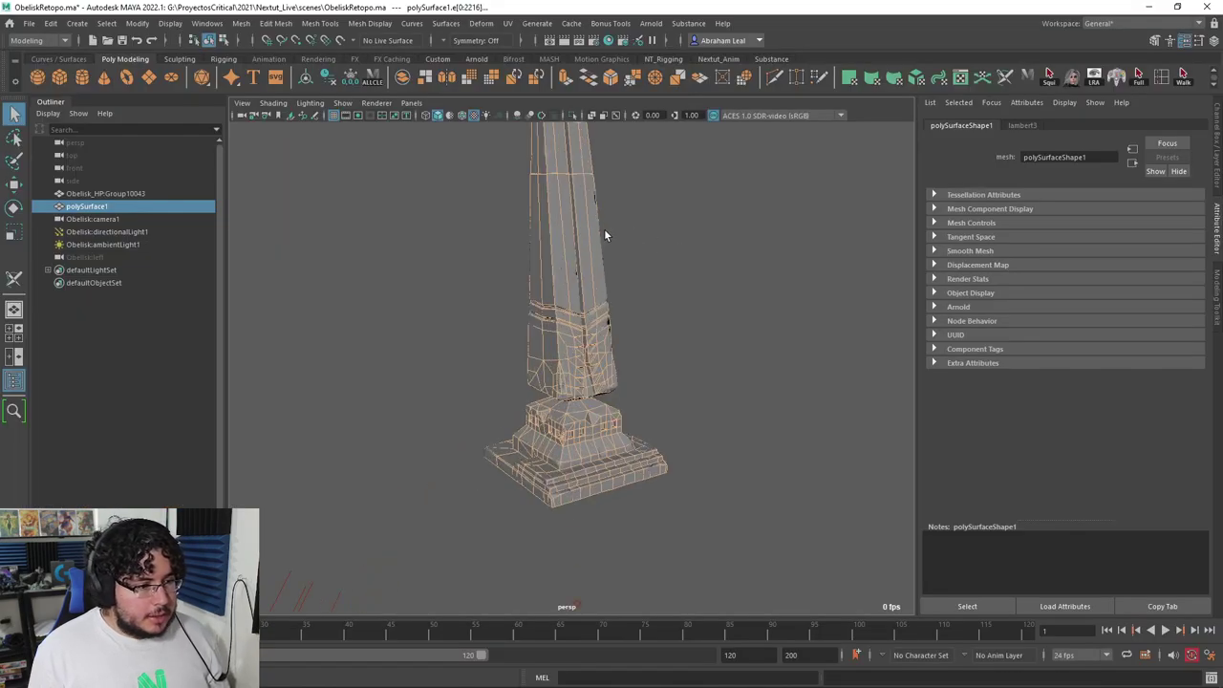
{"action": "middle_click_drag", "start_coordinate": [604, 228], "coordinate": [614, 412], "text": "alt"}
{"action": "left_click_drag", "start_coordinate": [615, 412], "coordinate": [623, 374], "text": "alt"}
{"action": "left_click", "coordinate": [552, 152]}
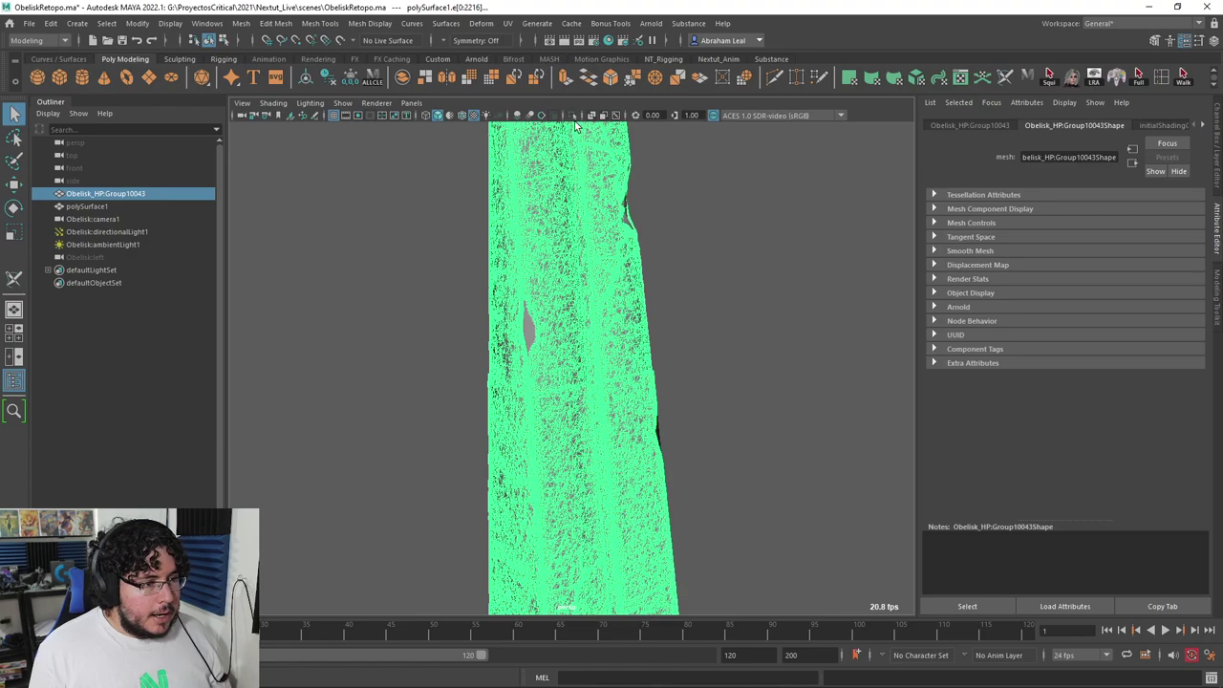
{"action": "left_click", "coordinate": [528, 328], "text": "shift"}
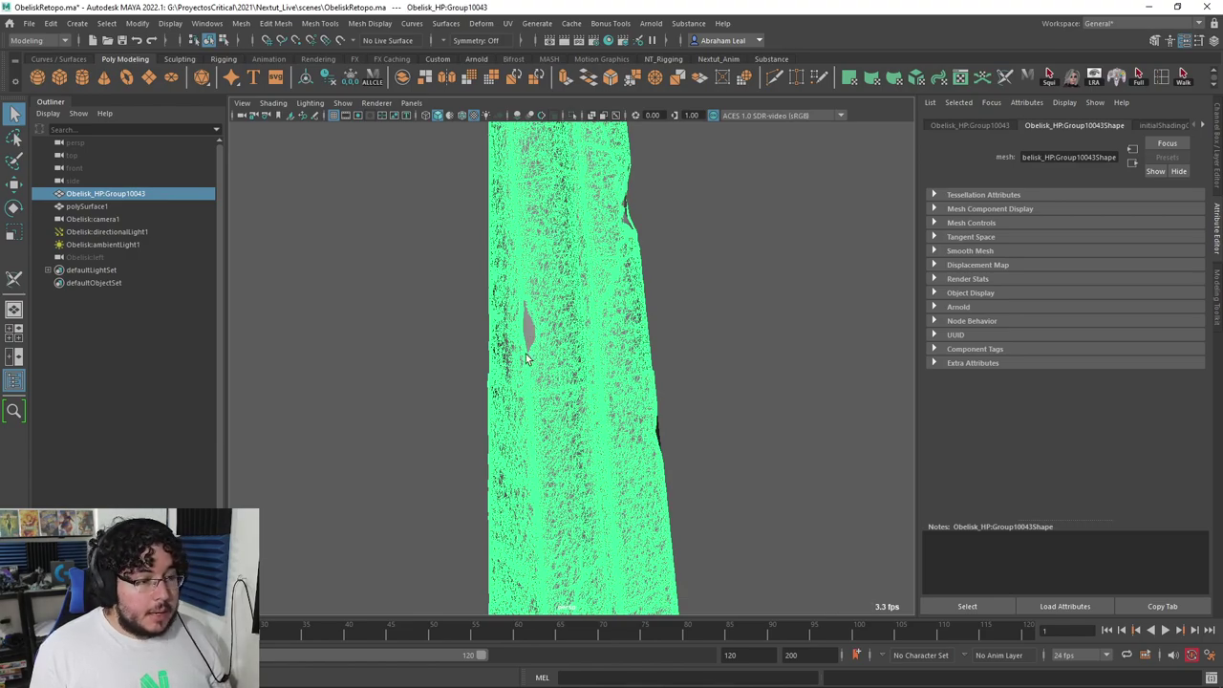
{"action": "left_click_drag", "start_coordinate": [566, 149], "coordinate": [611, 195], "text": "alt"}
{"action": "left_click", "coordinate": [613, 196]}
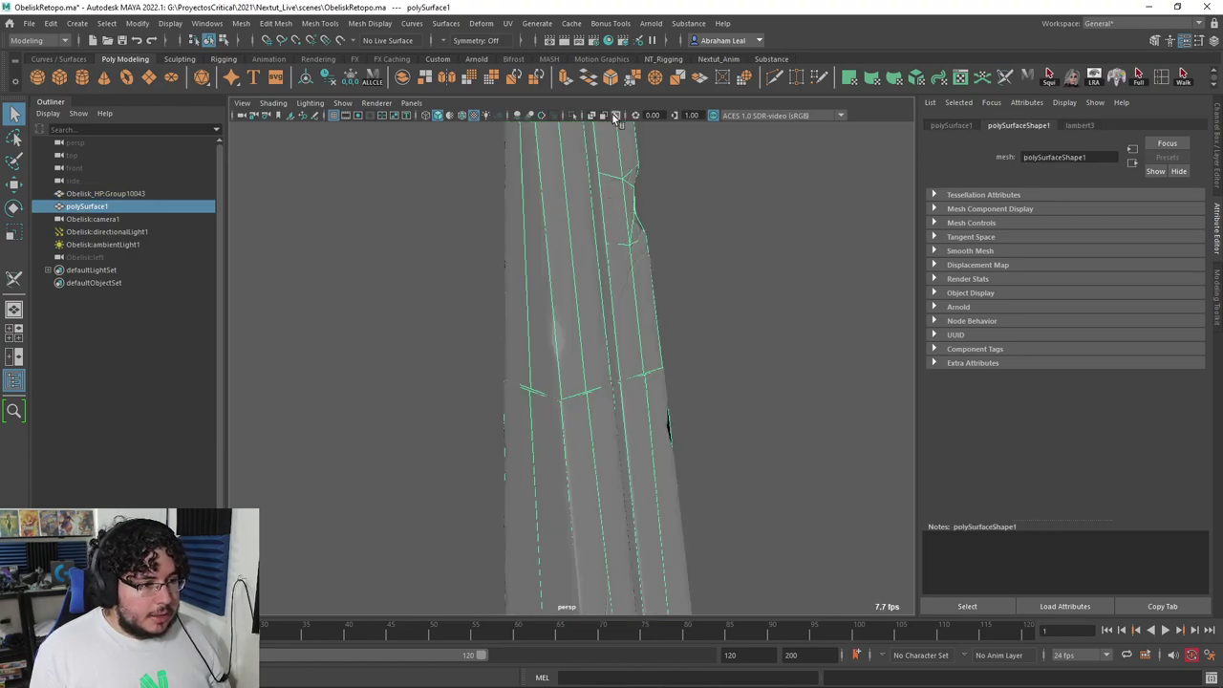
{"action": "left_click", "coordinate": [573, 116]}
{"action": "middle_click_drag", "start_coordinate": [597, 224], "coordinate": [605, 487], "text": "alt"}
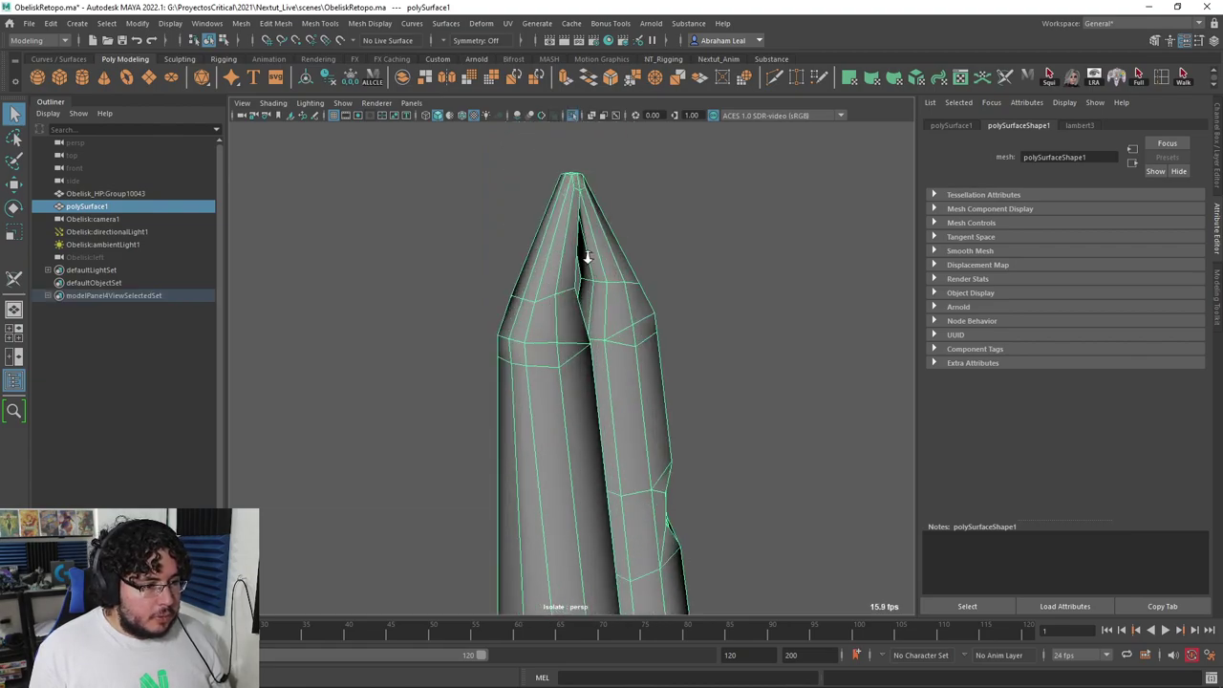
Step: Select the edges bordering the split at the obelisk's tip, make them hard edges, and clear the selection
{"action": "right_click_drag", "start_coordinate": [584, 254], "coordinate": [511, 275], "text": "alt"}
{"action": "left_click_drag", "start_coordinate": [512, 275], "coordinate": [510, 314], "text": "alt"}
{"action": "right_click_drag", "start_coordinate": [511, 313], "coordinate": [503, 262]}
{"action": "left_click_drag", "start_coordinate": [477, 258], "coordinate": [351, 238], "text": "alt"}
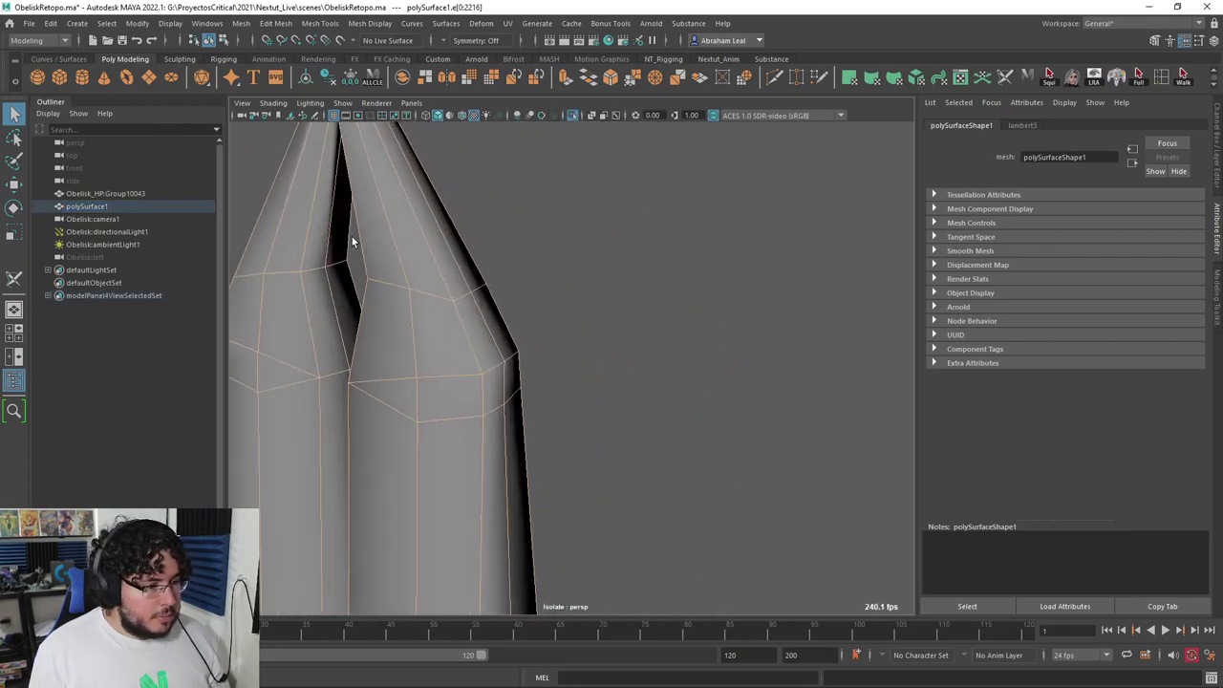
{"action": "middle_click_drag", "start_coordinate": [351, 239], "coordinate": [435, 303], "text": "alt"}
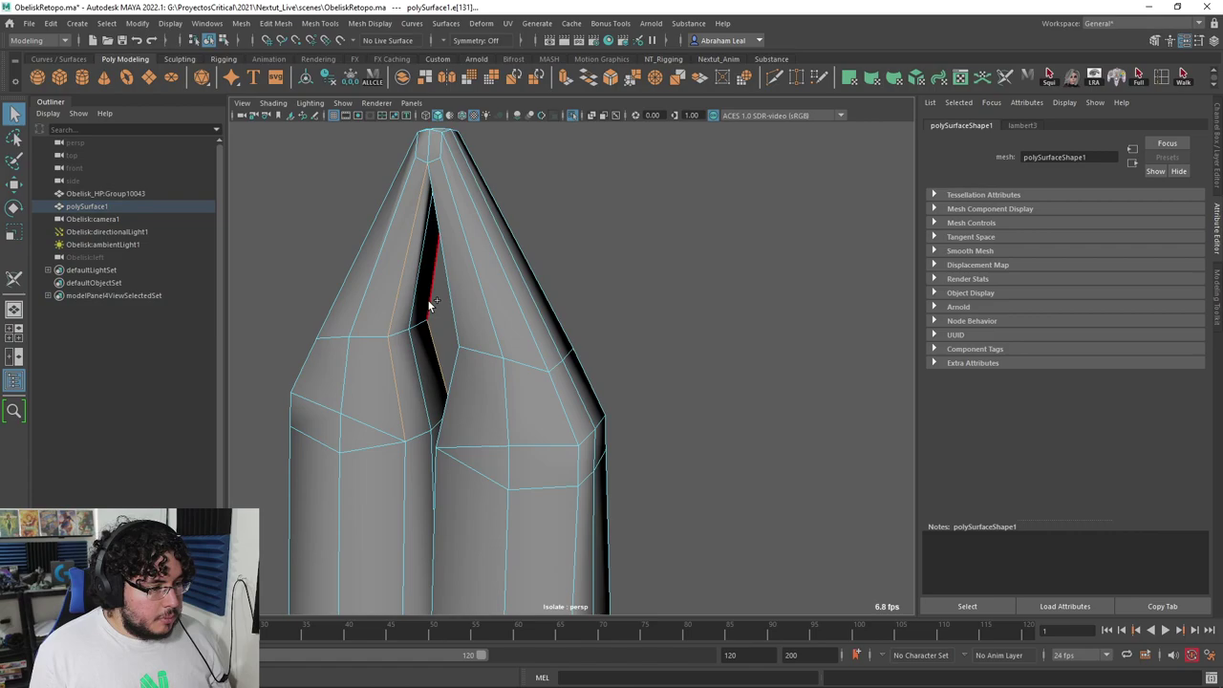
{"action": "left_click_drag", "start_coordinate": [430, 301], "coordinate": [613, 305], "text": "alt"}
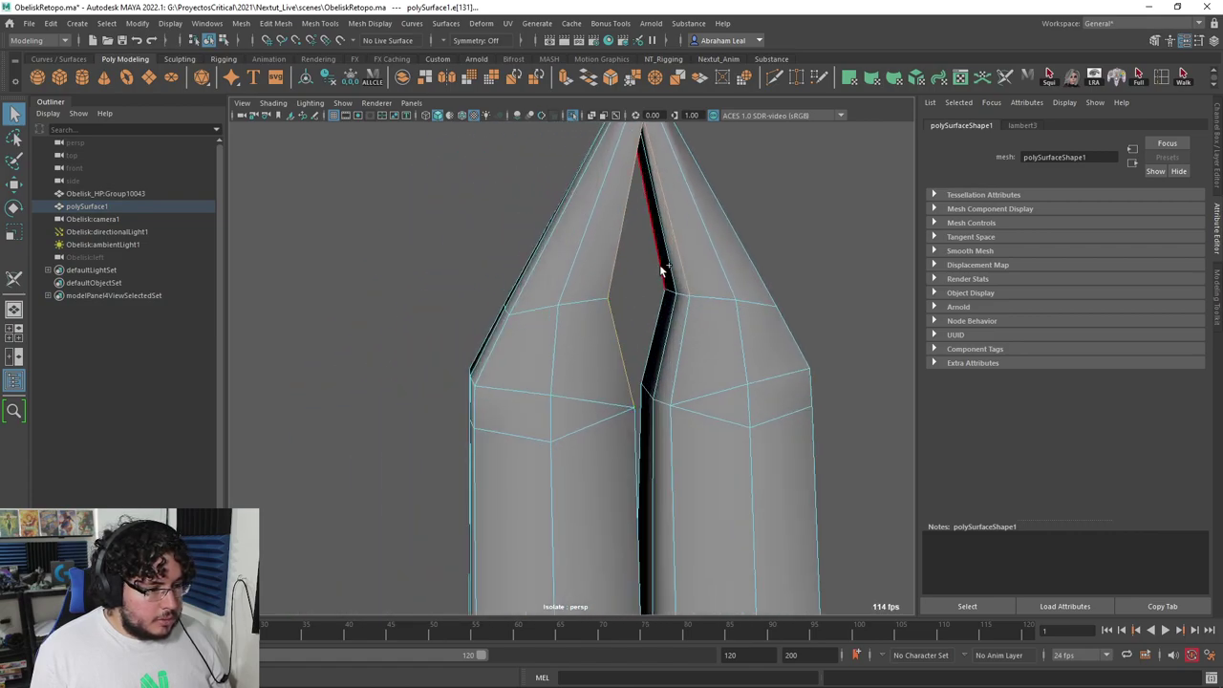
{"action": "left_click_drag", "start_coordinate": [658, 345], "coordinate": [489, 400], "text": "alt"}
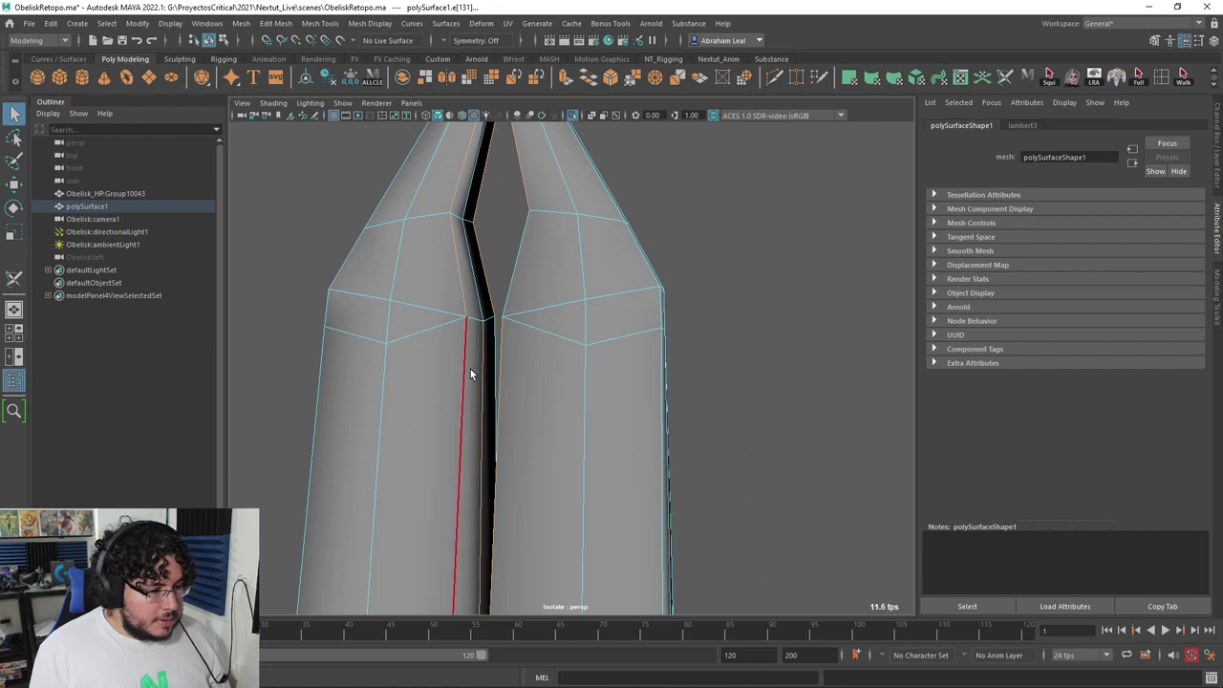
{"action": "left_click", "coordinate": [464, 366], "text": "shift"}
{"action": "middle_click_drag", "start_coordinate": [475, 175], "coordinate": [505, 295], "text": "alt"}
{"action": "left_click", "coordinate": [371, 23]}
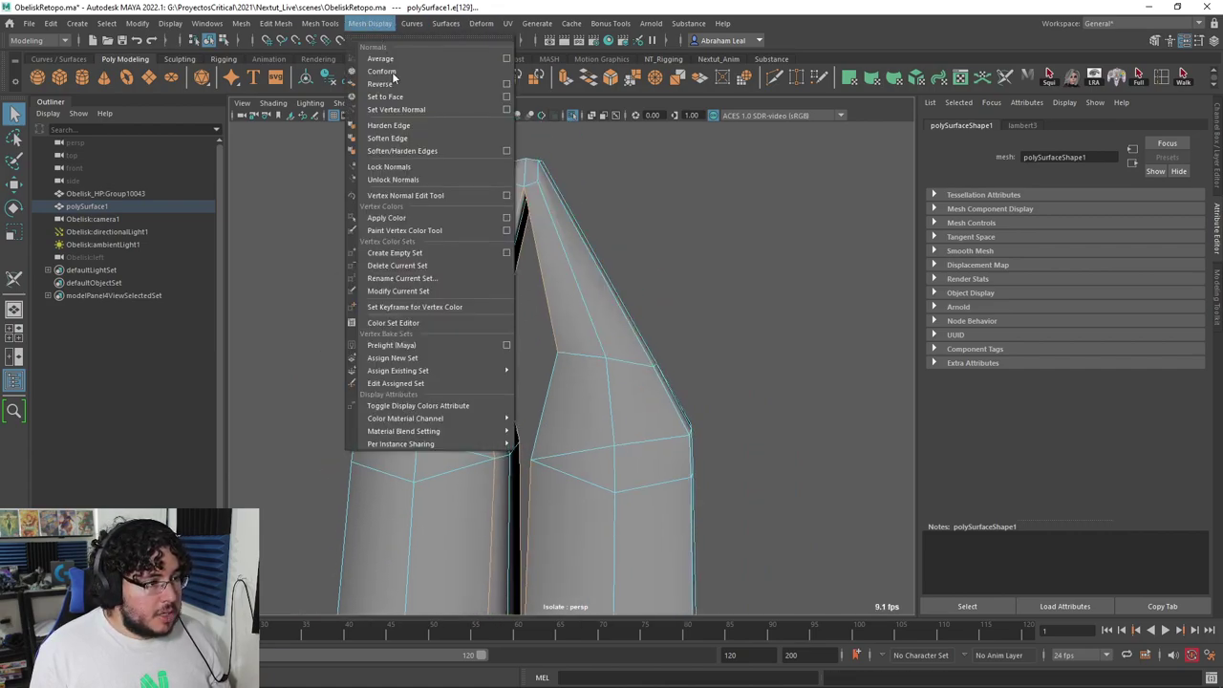
{"action": "left_click", "coordinate": [407, 127]}
{"action": "left_click", "coordinate": [632, 161]}
{"action": "scroll", "coordinate": [632, 160], "scroll_direction": "down", "scroll_amount": 5}
{"action": "middle_click_drag", "start_coordinate": [575, 287], "coordinate": [638, 308], "text": "alt"}
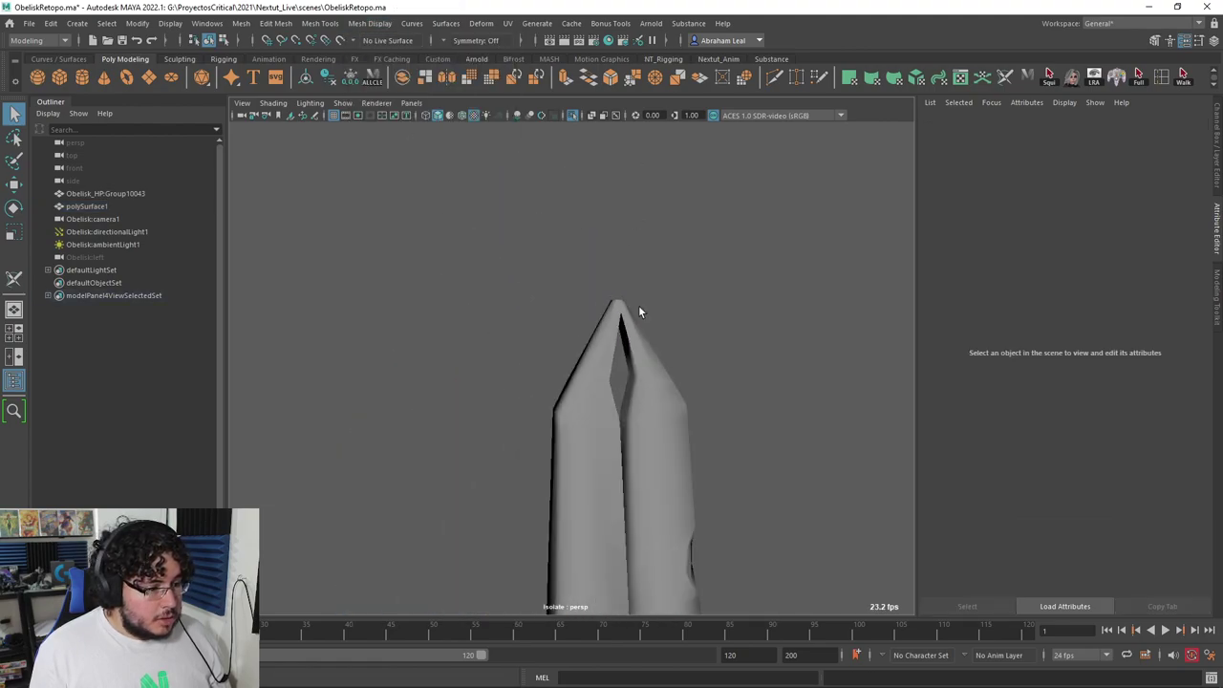
Step: Try to flatten the inner faces on both sides of the tip's split by scaling them along one axis
{"action": "left_click_drag", "start_coordinate": [695, 342], "coordinate": [592, 244], "text": "alt"}
{"action": "scroll", "coordinate": [615, 314], "scroll_direction": "up", "scroll_amount": 5}
{"action": "left_click", "coordinate": [697, 309]}
{"action": "left_click", "coordinate": [693, 316]}
{"action": "left_click", "coordinate": [692, 323]}
{"action": "scroll", "coordinate": [663, 357], "scroll_direction": "up", "scroll_amount": 5}
{"action": "scroll", "coordinate": [689, 332], "scroll_direction": "up", "scroll_amount": 5}
{"action": "right_click_drag", "start_coordinate": [589, 241], "coordinate": [591, 279]}
{"action": "left_click", "coordinate": [626, 253]}
{"action": "left_click", "coordinate": [653, 258], "text": "shift"}
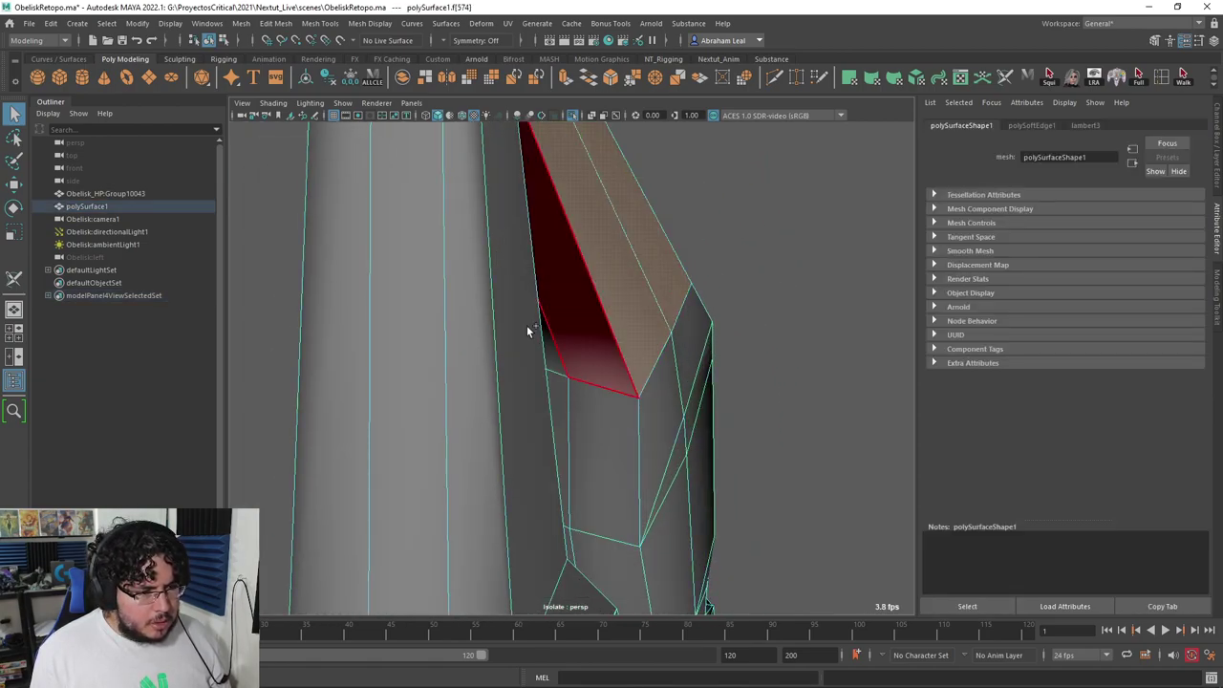
{"action": "left_click", "coordinate": [514, 323], "text": "shift"}
{"action": "left_click", "coordinate": [480, 319], "text": "shift"}
{"action": "scroll", "coordinate": [506, 334], "scroll_direction": "down", "scroll_amount": 5}
{"action": "left_click_drag", "start_coordinate": [545, 368], "coordinate": [581, 378], "text": "alt"}
{"action": "key", "text": "r"}
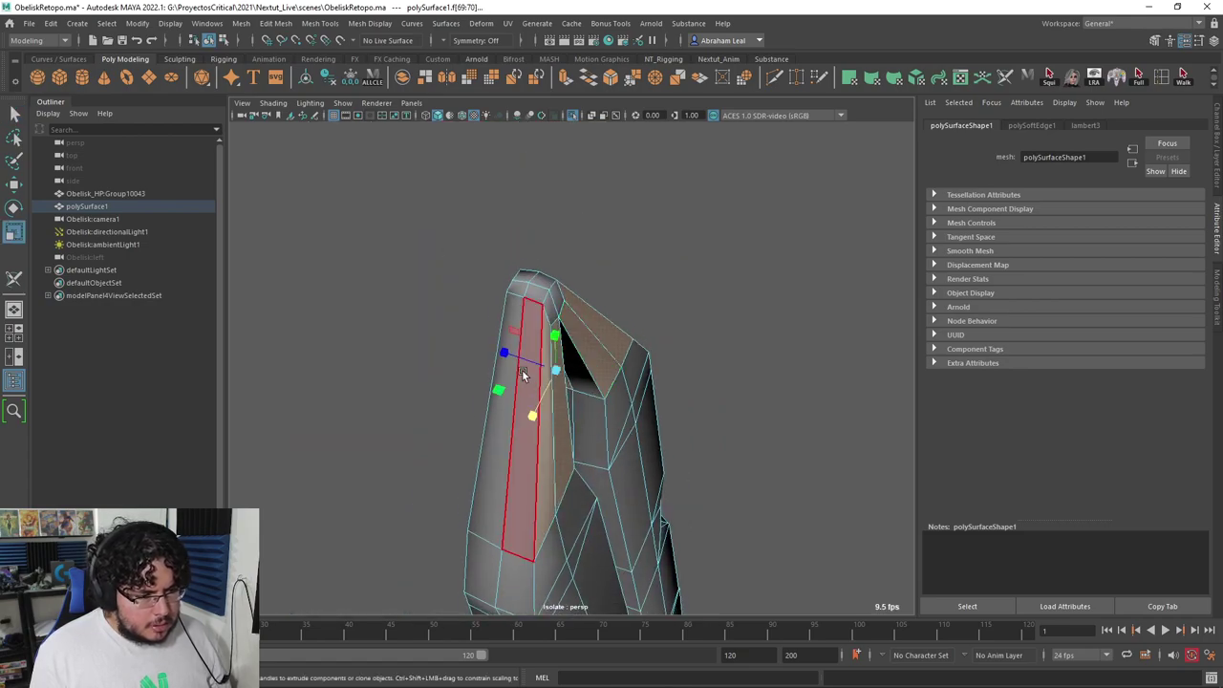
{"action": "left_click_drag", "start_coordinate": [504, 354], "coordinate": [581, 384]}
{"action": "key", "text": "ctrl+z"}
{"action": "key", "text": "ctrl+z"}
{"action": "key", "text": "ctrl+z"}
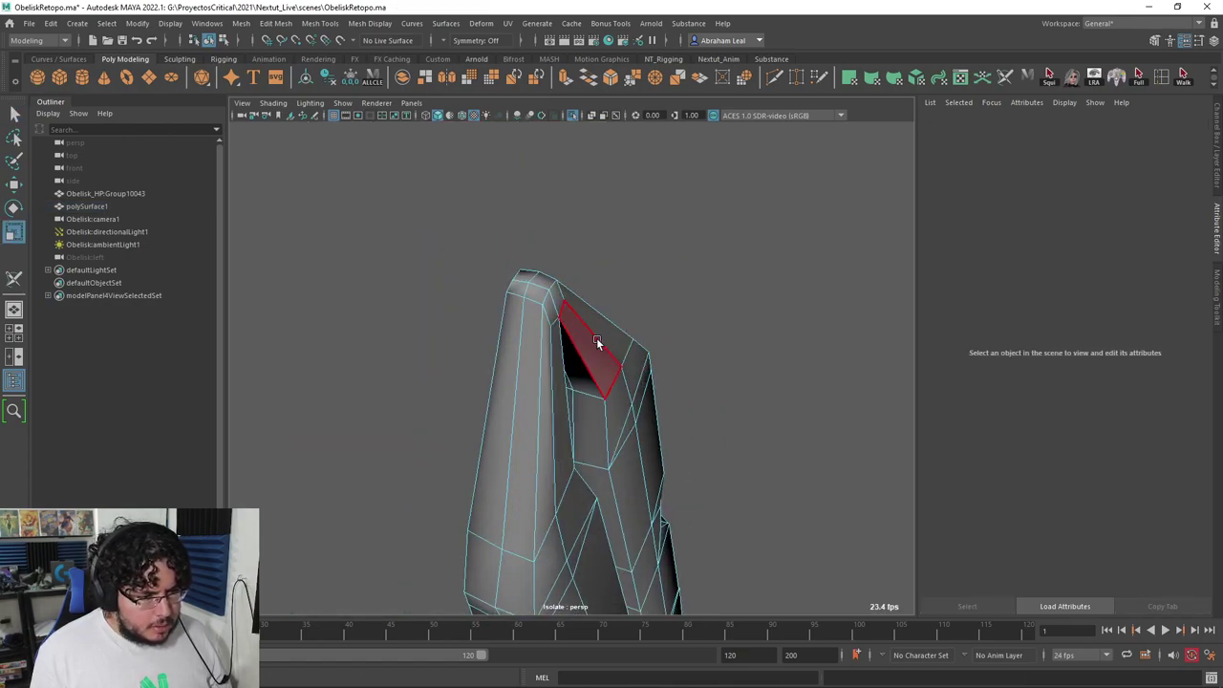
Step: Reselect only the inner faces lining the tip's split and scale them flat along one axis
{"action": "left_click", "coordinate": [599, 338]}
{"action": "left_click", "coordinate": [598, 350], "text": "shift"}
{"action": "left_click", "coordinate": [568, 408], "text": "shift"}
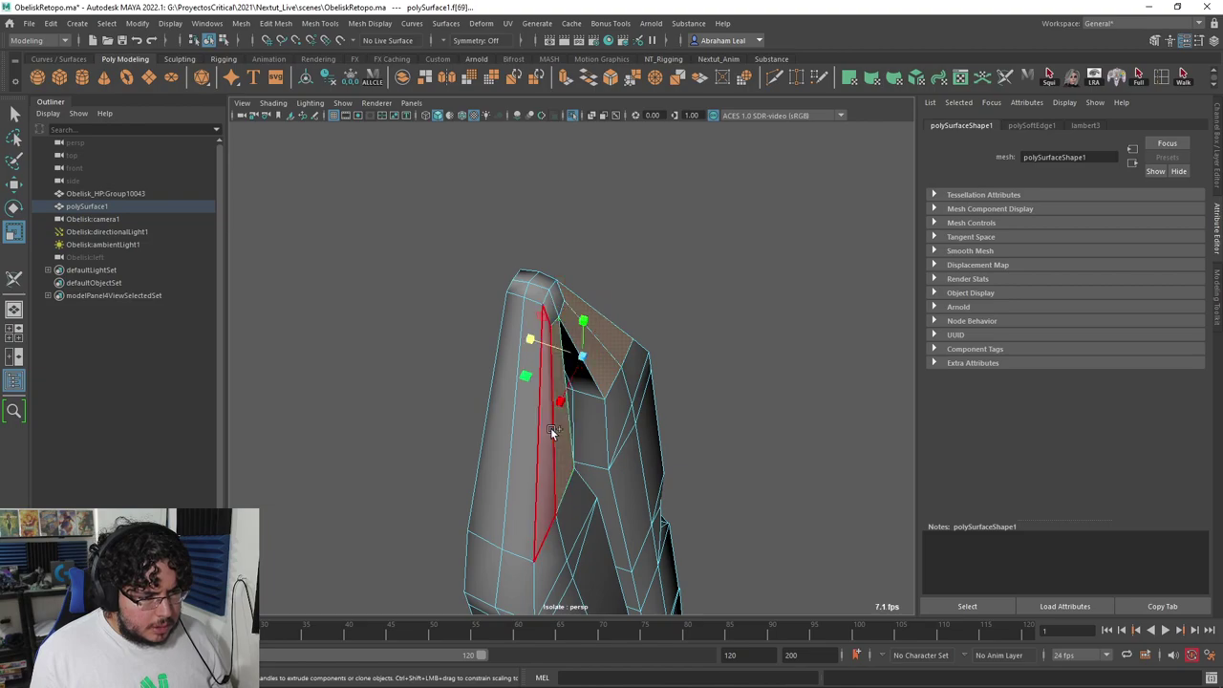
{"action": "left_click", "coordinate": [550, 428], "text": "shift"}
{"action": "left_click_drag", "start_coordinate": [521, 358], "coordinate": [573, 376]}
{"action": "key", "text": "e"}
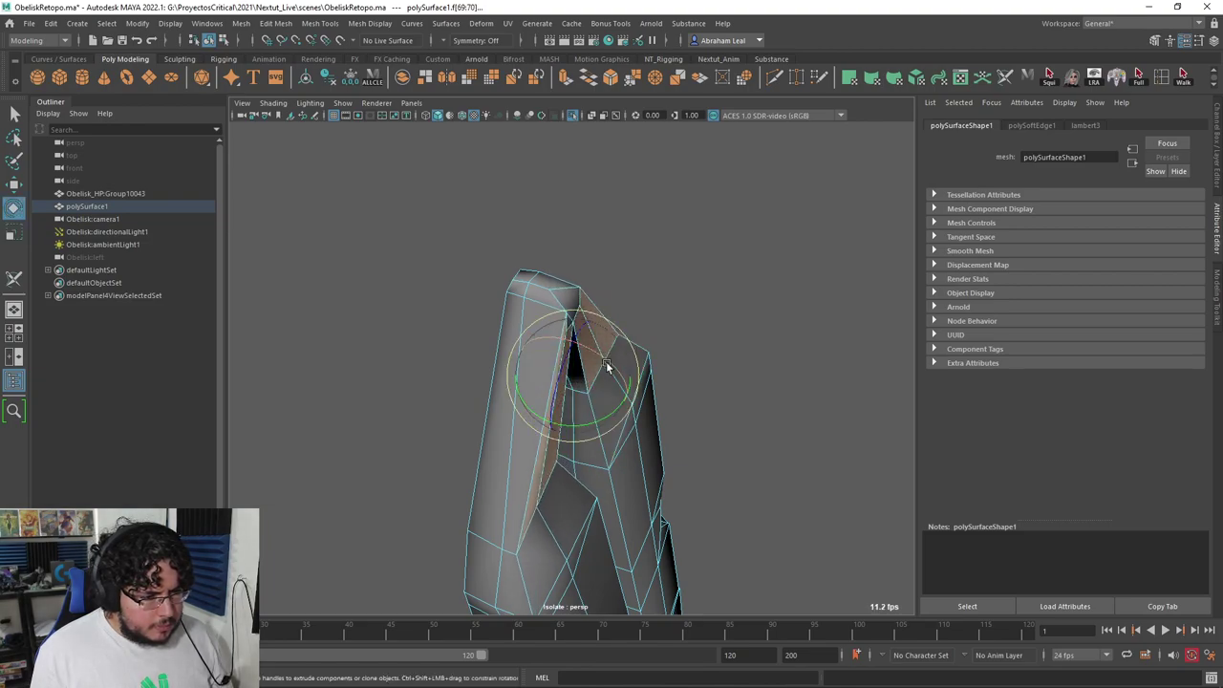
Step: Turn off isolation and try to move and rotate the flattened faces to match the high-poly obelisk
{"action": "left_click", "coordinate": [572, 115]}
{"action": "left_click_drag", "start_coordinate": [577, 203], "coordinate": [651, 207], "text": "alt"}
{"action": "middle_click_drag", "start_coordinate": [651, 207], "coordinate": [622, 313], "text": "alt"}
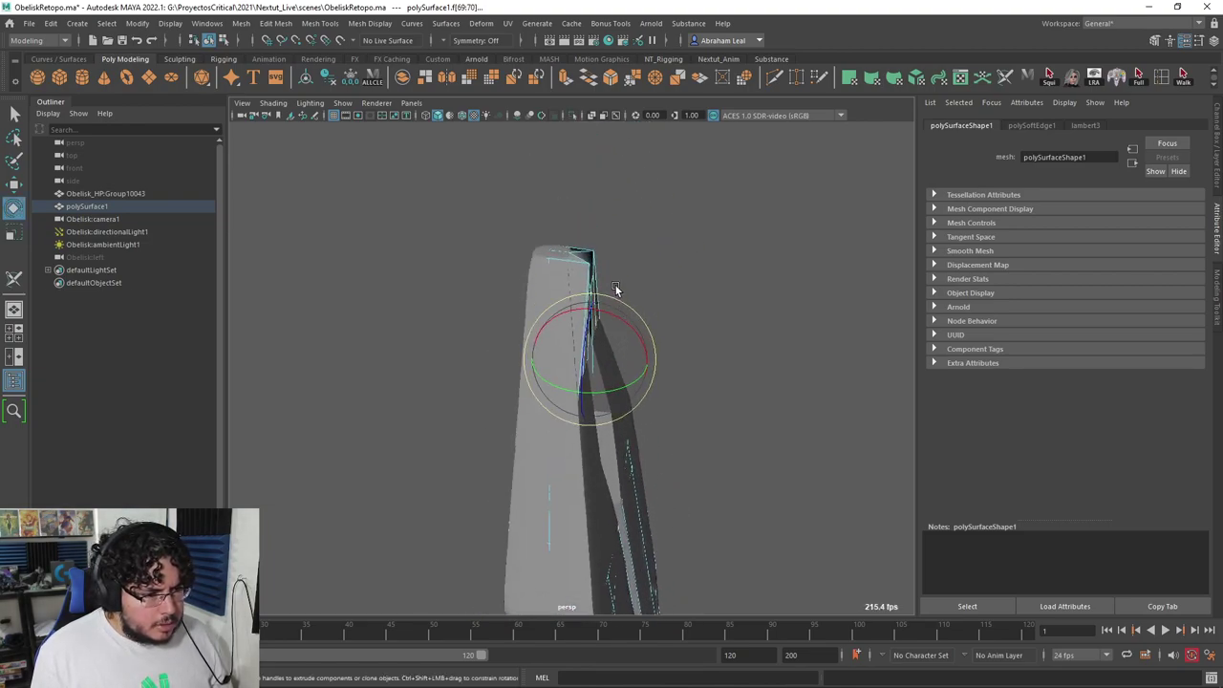
{"action": "key", "text": "w"}
{"action": "scroll", "coordinate": [625, 319], "scroll_direction": "up", "scroll_amount": 5}
{"action": "left_click_drag", "start_coordinate": [562, 342], "coordinate": [551, 341]}
{"action": "key", "text": "e"}
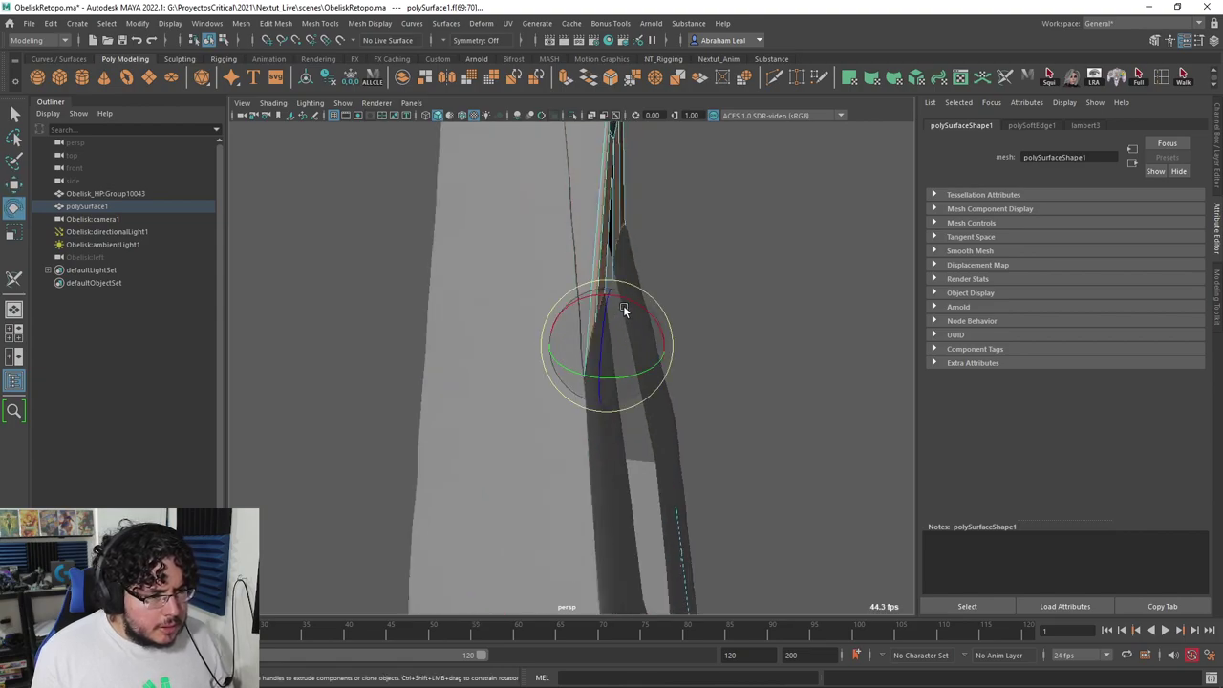
{"action": "left_click_drag", "start_coordinate": [623, 305], "coordinate": [631, 302]}
{"action": "key", "text": "w"}
{"action": "scroll", "coordinate": [626, 311], "scroll_direction": "down", "scroll_amount": 5}
{"action": "middle_click_drag", "start_coordinate": [578, 343], "coordinate": [604, 362], "text": "alt"}
{"action": "left_click_drag", "start_coordinate": [563, 378], "coordinate": [570, 378]}
{"action": "key", "text": "e"}
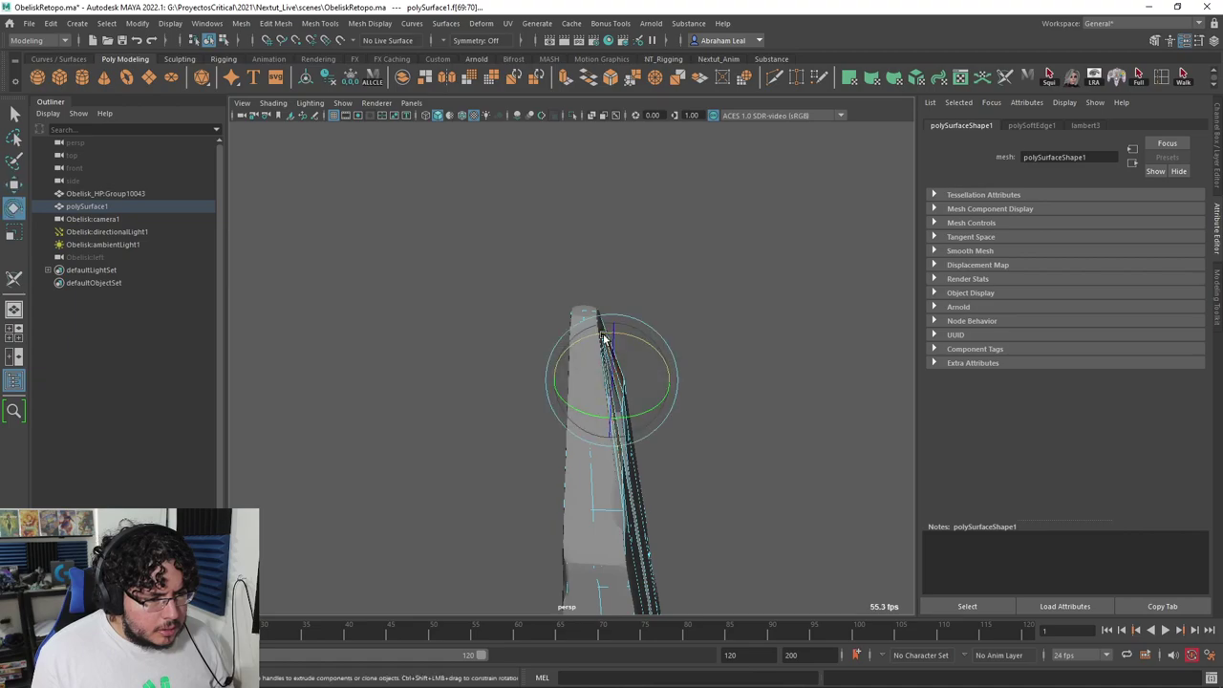
Step: Undo the scaling, moving and rotating of the faces along the tip's split
{"action": "key", "text": "ctrl+z"}
{"action": "key", "text": "ctrl+z"}
{"action": "key", "text": "ctrl+z"}
{"action": "key", "text": "ctrl+z"}
{"action": "key", "text": "ctrl+z"}
{"action": "key", "text": "ctrl+z"}
{"action": "key", "text": "ctrl+z"}
{"action": "key", "text": "ctrl+z"}
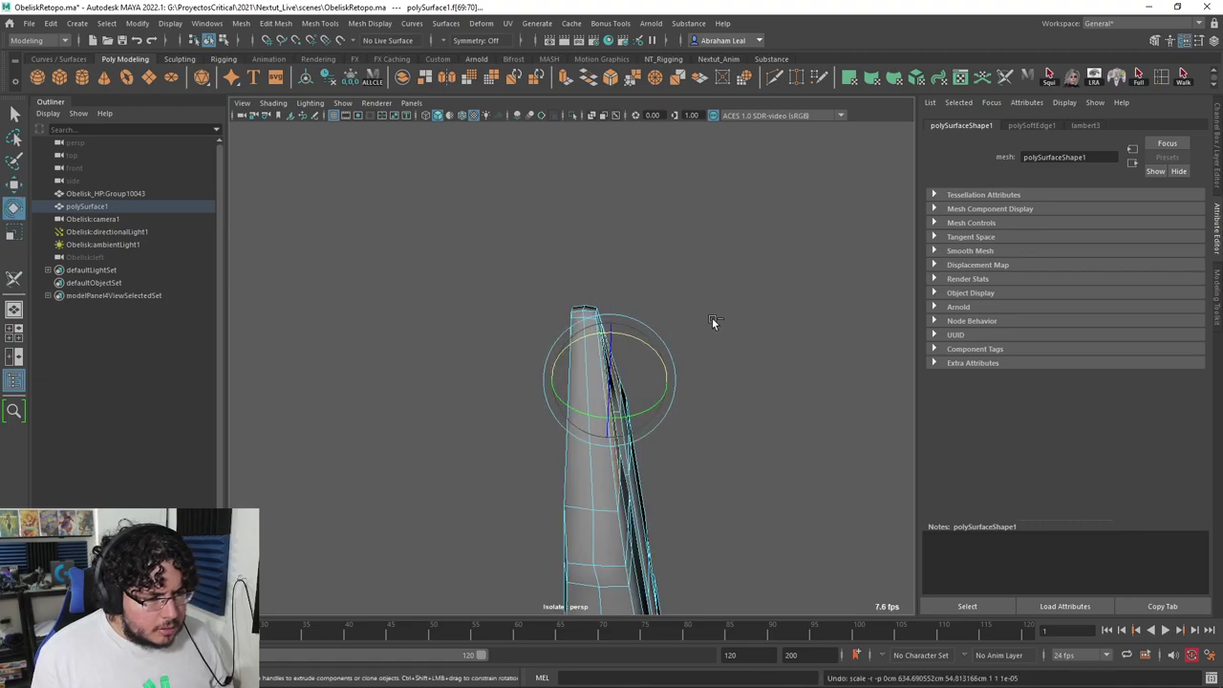
Step: Switch to Substance 3D Painter and examine the baked result around the split at the obelisk's tip
{"action": "key", "text": "alt+Tab"}
{"action": "middle_click_drag", "start_coordinate": [491, 231], "coordinate": [507, 414], "text": "alt"}
{"action": "middle_click_drag", "start_coordinate": [583, 191], "coordinate": [598, 349], "text": "alt"}
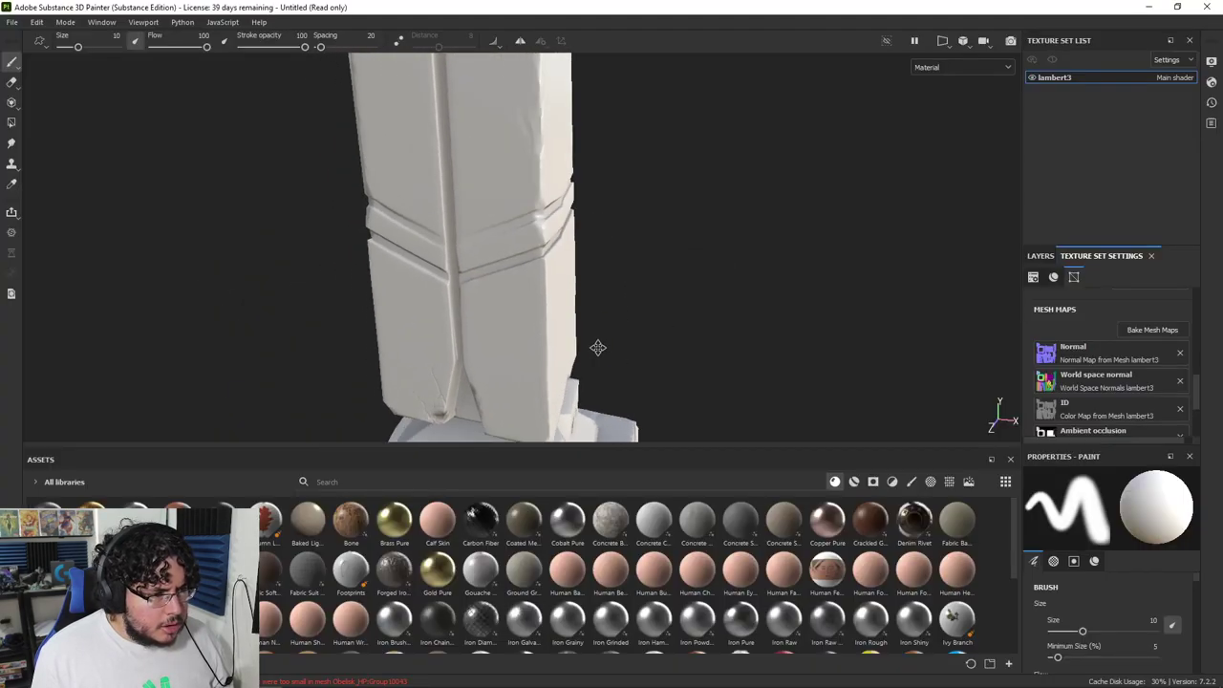
{"action": "middle_click_drag", "start_coordinate": [569, 105], "coordinate": [516, 344], "text": "alt"}
{"action": "left_click_drag", "start_coordinate": [738, 318], "coordinate": [38, 275], "text": "alt"}
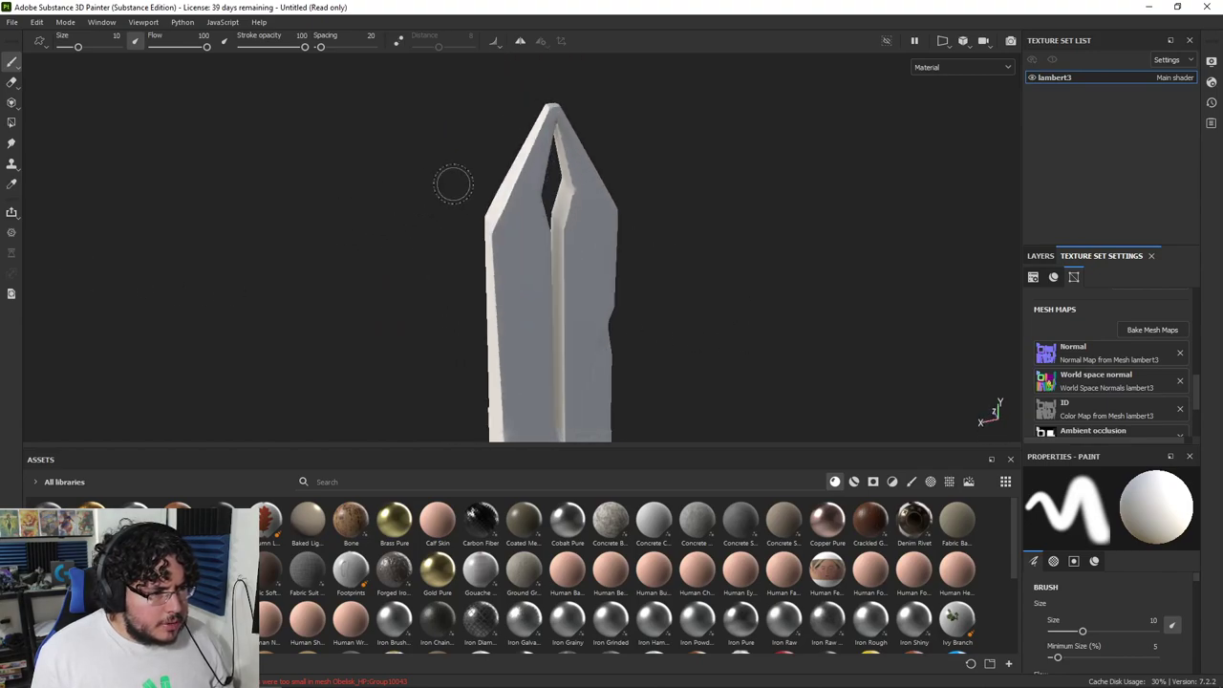
{"action": "left_click_drag", "start_coordinate": [453, 184], "coordinate": [584, 273], "text": "alt"}
{"action": "right_click_drag", "start_coordinate": [584, 273], "coordinate": [693, 318], "text": "shift"}
{"action": "left_click_drag", "start_coordinate": [554, 270], "coordinate": [702, 287], "text": "alt"}
{"action": "right_click_drag", "start_coordinate": [544, 297], "coordinate": [606, 381], "text": "alt"}
{"action": "mouse_move", "coordinate": [544, 297]}
{"action": "left_mouse_down", "text": "alt"}
{"action": "mouse_move", "coordinate": [363, 165]}
{"action": "mouse_move", "coordinate": [510, 175]}
{"action": "mouse_move", "coordinate": [462, 186]}
{"action": "left_mouse_up", "text": "alt"}
Step: Return to Maya and undo the remaining face selections until the whole low-poly mesh is selected
{"action": "key", "text": "alt+Tab"}
{"action": "key", "text": "ctrl+z"}
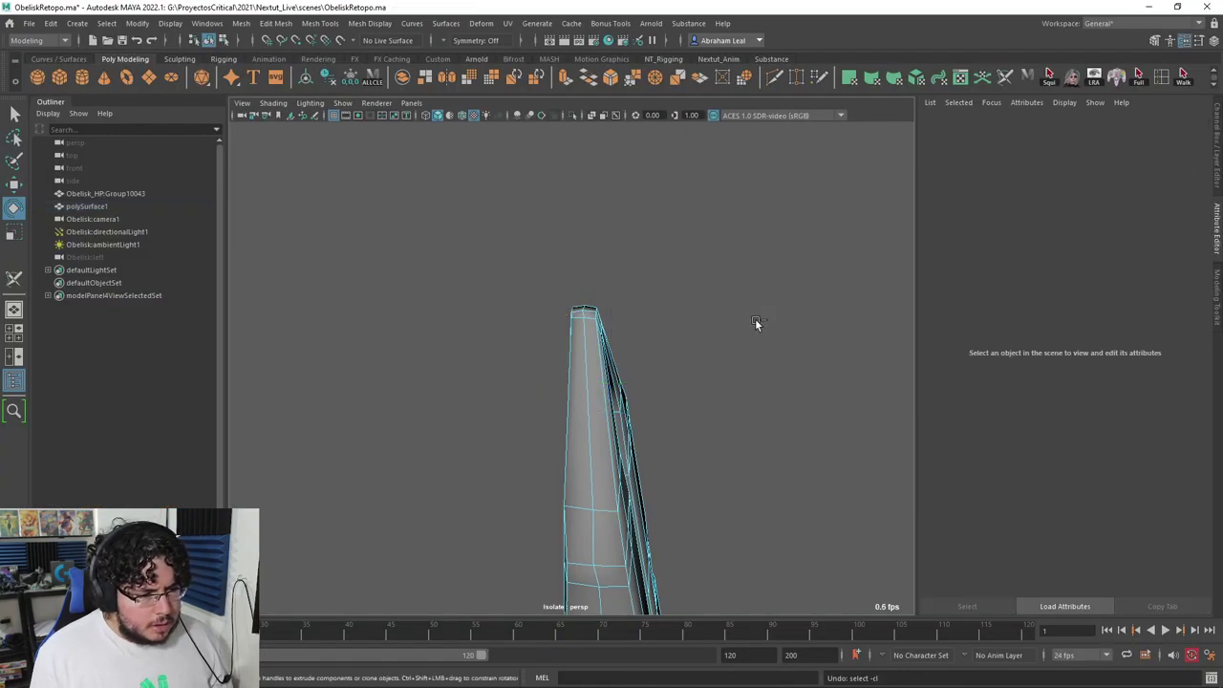
{"action": "key", "text": "ctrl+z"}
{"action": "key", "text": "ctrl+z"}
{"action": "left_click_drag", "start_coordinate": [753, 319], "coordinate": [536, 287], "text": "alt"}
{"action": "key", "text": "ctrl+z"}
{"action": "middle_click_drag", "start_coordinate": [405, 260], "coordinate": [534, 287], "text": "alt"}
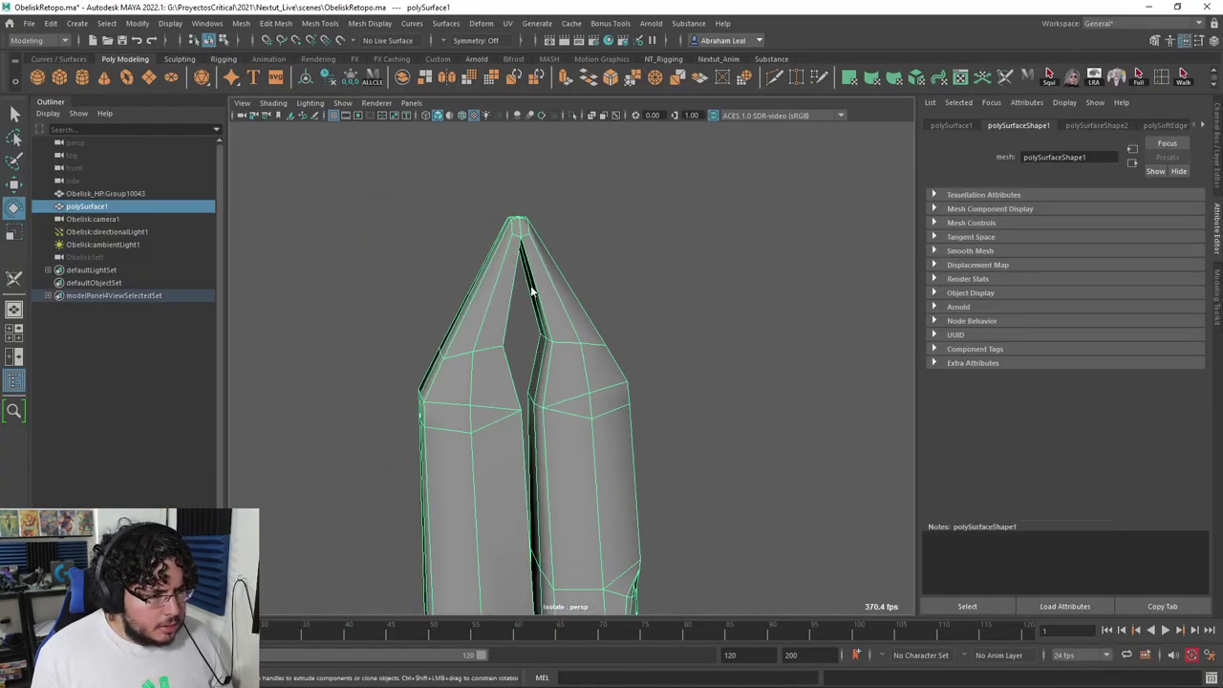
Step: Select an edge beside the opening in the obelisk's tip and make it a hard edge
{"action": "left_click", "coordinate": [602, 242]}
{"action": "left_click", "coordinate": [550, 304]}
{"action": "left_click_drag", "start_coordinate": [550, 304], "coordinate": [566, 416], "text": "alt"}
{"action": "left_click", "coordinate": [740, 277]}
{"action": "left_click", "coordinate": [566, 415]}
{"action": "right_click_drag", "start_coordinate": [566, 416], "coordinate": [559, 281]}
{"action": "left_click", "coordinate": [546, 412]}
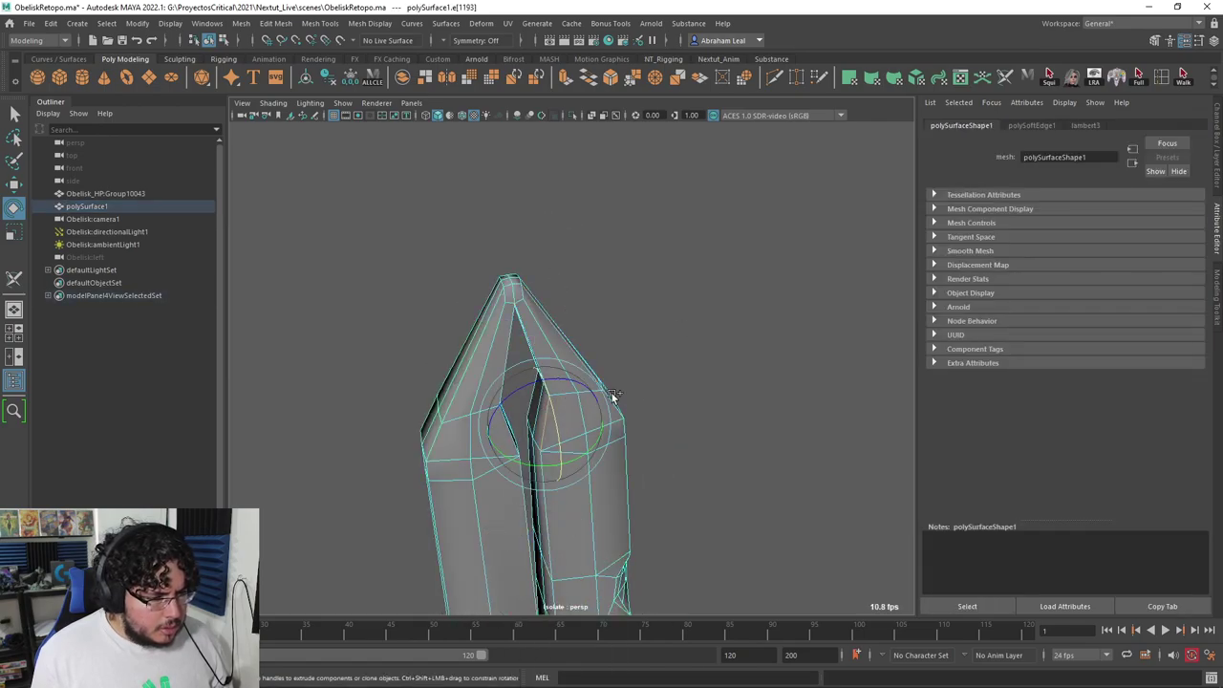
{"action": "left_click", "coordinate": [373, 24]}
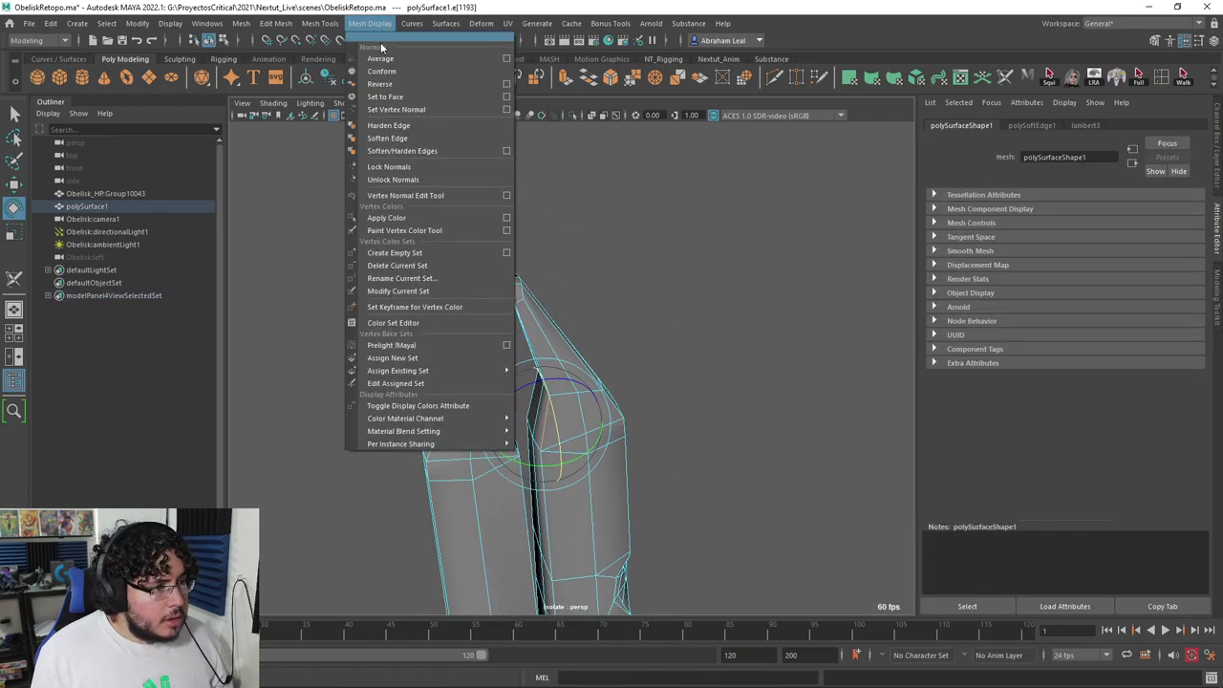
{"action": "left_click", "coordinate": [401, 126]}
{"action": "left_click", "coordinate": [571, 328]}
{"action": "left_click", "coordinate": [621, 330]}
Step: Select the long edges on the tip faces beside the opening and soften them
{"action": "left_click_drag", "start_coordinate": [621, 330], "coordinate": [513, 318], "text": "alt"}
{"action": "left_click", "coordinate": [490, 309]}
{"action": "scroll", "coordinate": [513, 318], "scroll_direction": "up", "scroll_amount": 4}
{"action": "right_click_drag", "start_coordinate": [454, 243], "coordinate": [454, 208]}
{"action": "left_click", "coordinate": [429, 226]}
{"action": "key", "text": "3"}
{"action": "left_click_drag", "start_coordinate": [577, 278], "coordinate": [682, 287], "text": "alt"}
{"action": "key", "text": "1"}
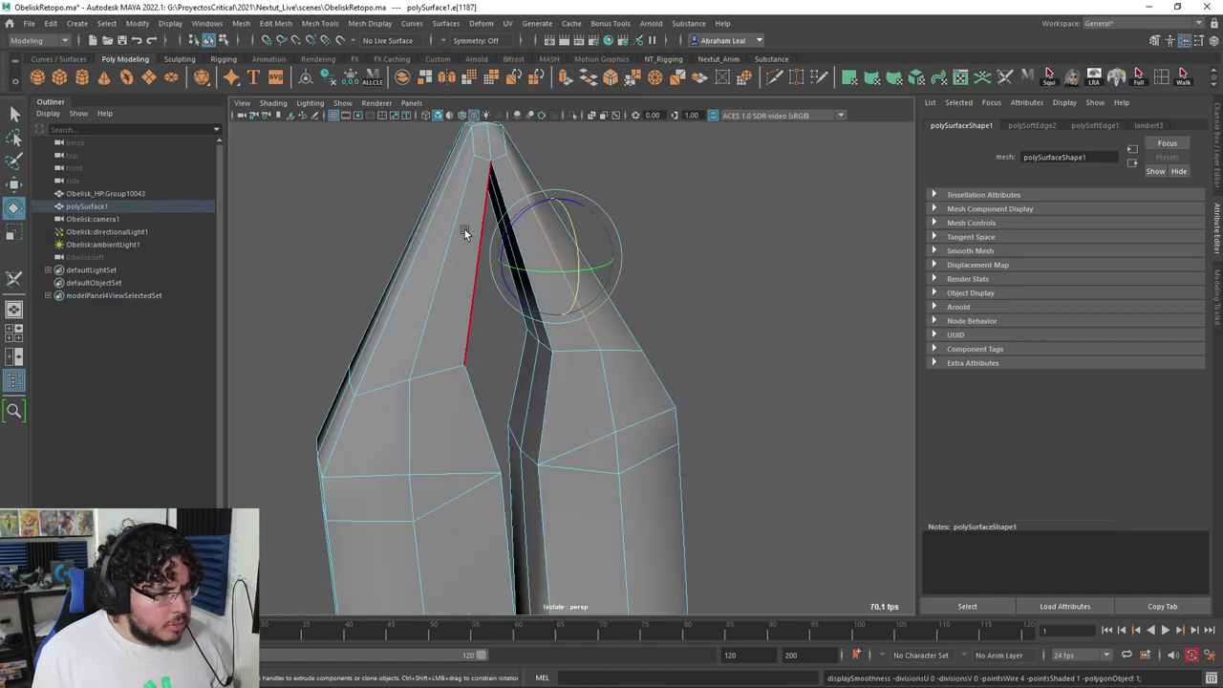
{"action": "left_click", "coordinate": [454, 233], "text": "shift"}
{"action": "left_click_drag", "start_coordinate": [562, 259], "coordinate": [702, 342], "text": "alt"}
{"action": "scroll", "coordinate": [606, 290], "scroll_direction": "up", "scroll_amount": 3}
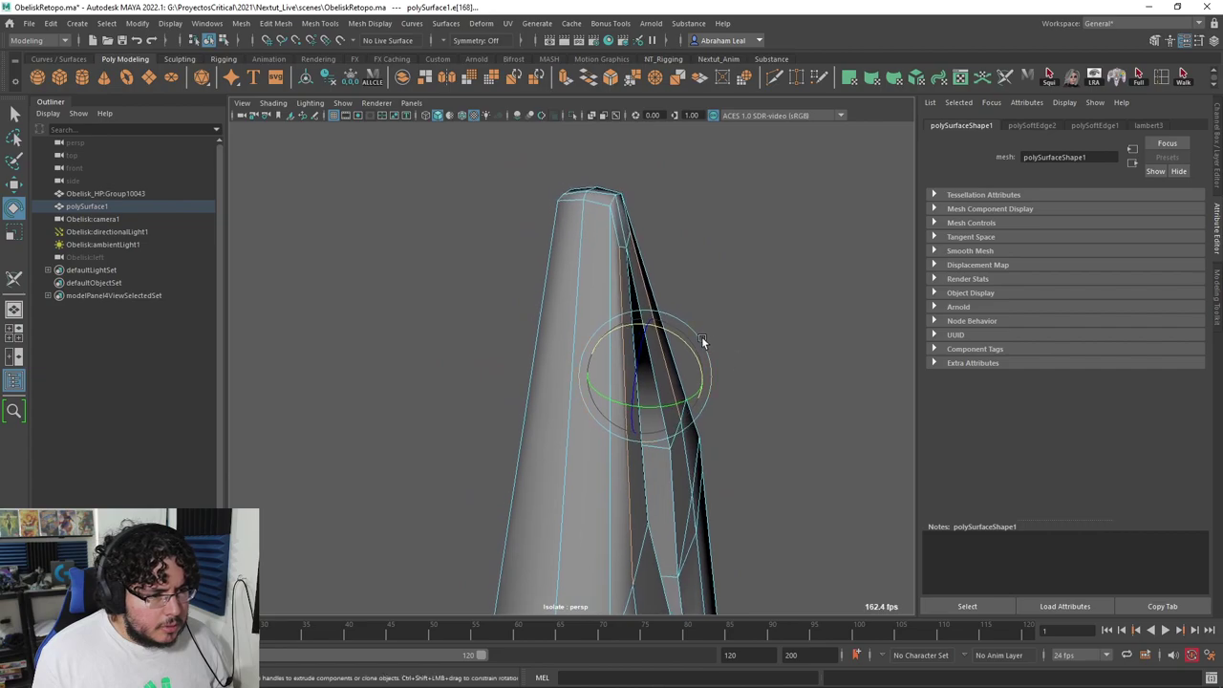
{"action": "left_click_drag", "start_coordinate": [662, 256], "coordinate": [548, 223], "text": "alt"}
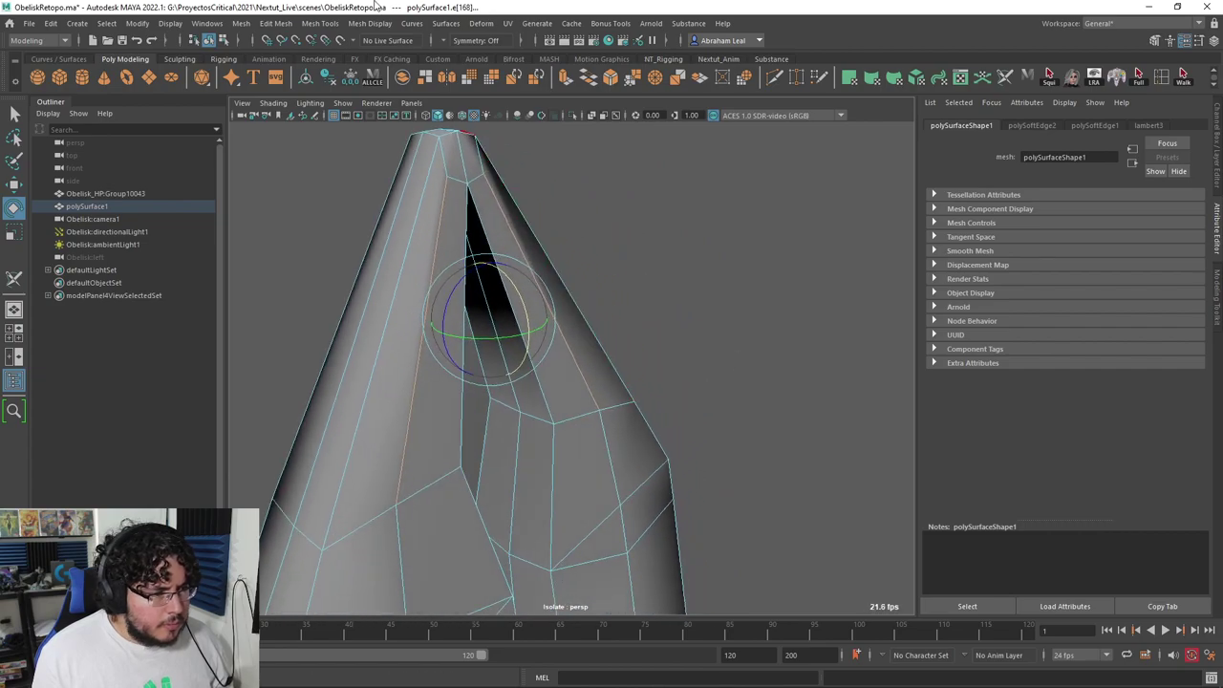
{"action": "left_click", "coordinate": [372, 23]}
{"action": "left_click", "coordinate": [400, 141]}
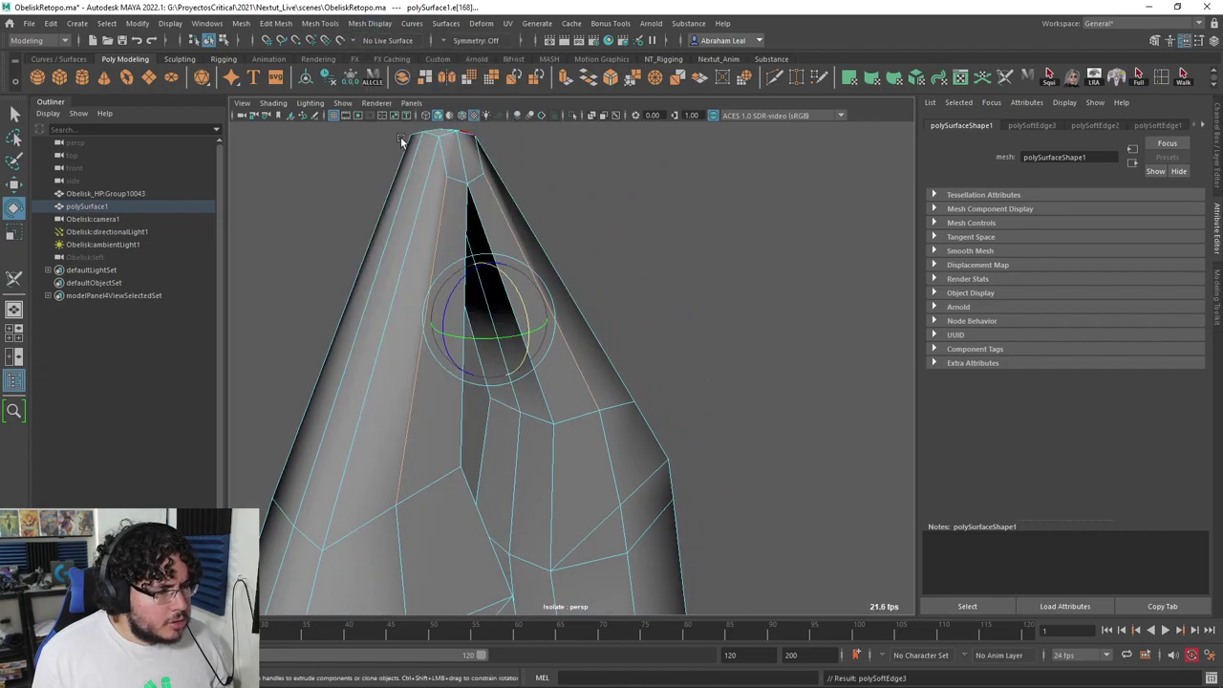
Step: Select the whole low-poly obelisk mesh and unlock its normals
{"action": "left_click", "coordinate": [613, 206]}
{"action": "right_click_drag", "start_coordinate": [517, 224], "coordinate": [603, 160]}
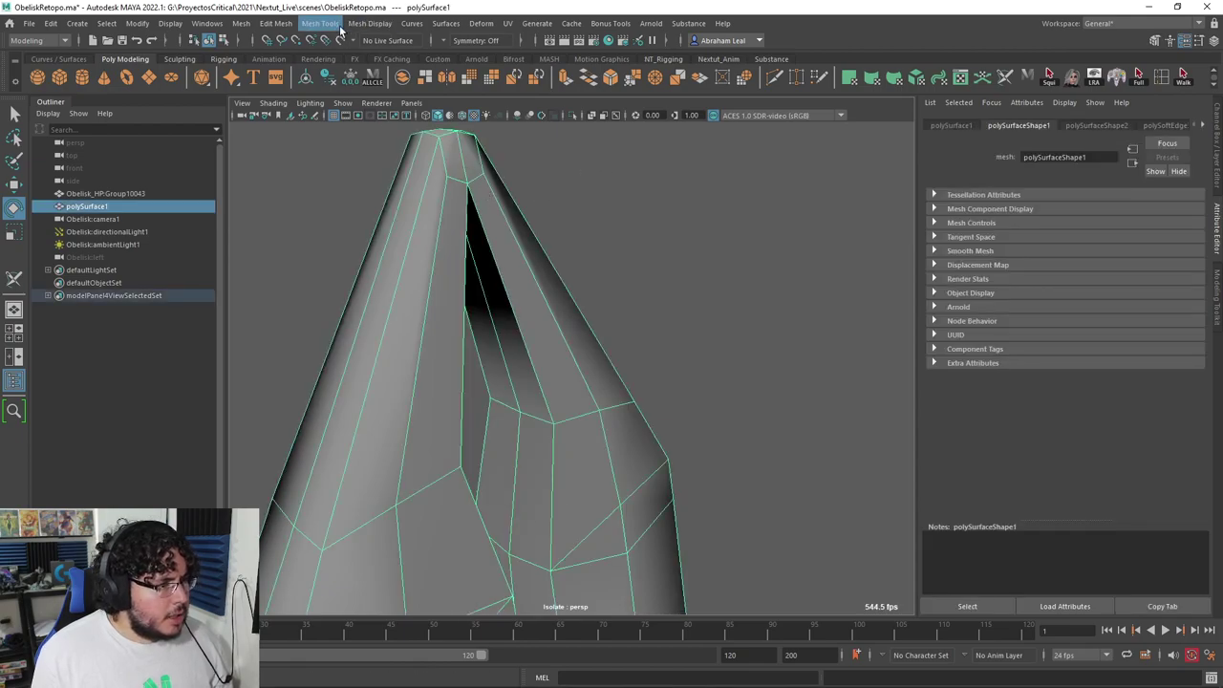
{"action": "left_click", "coordinate": [370, 23]}
{"action": "left_click", "coordinate": [406, 178]}
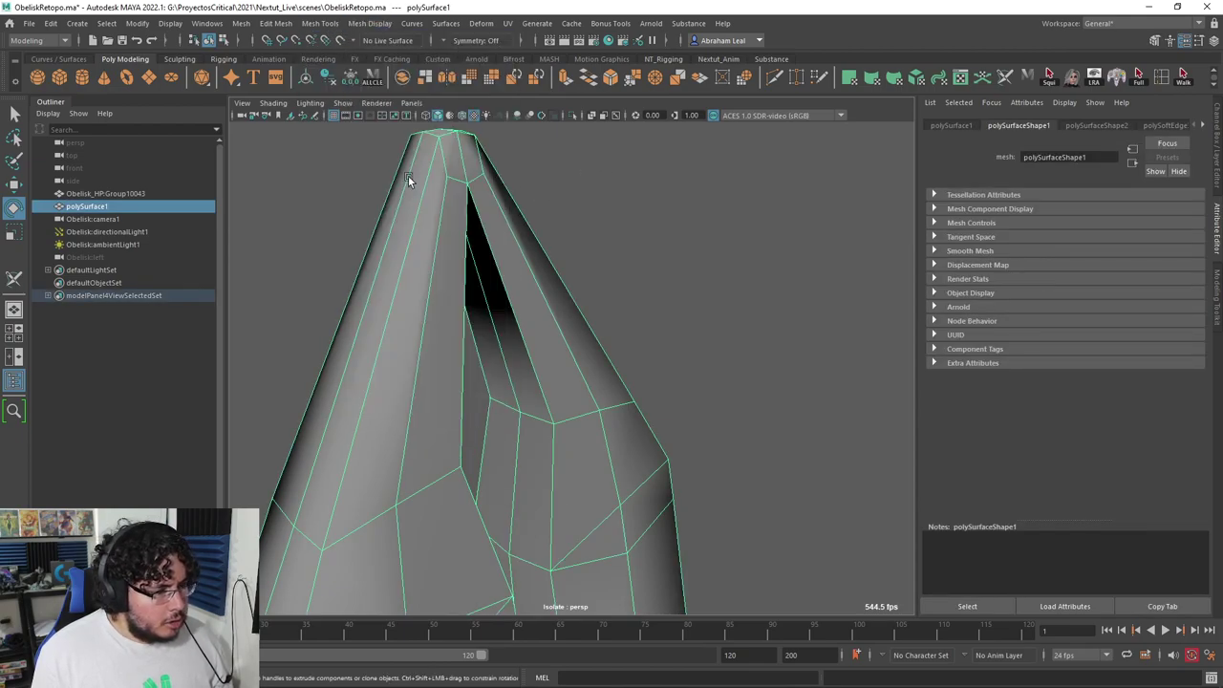
Step: Select the low-poly obelisk mesh and export the selection as FBX over the existing ObeliskLowR.fbx
{"action": "left_click", "coordinate": [612, 250]}
{"action": "left_click_drag", "start_coordinate": [612, 251], "coordinate": [694, 265], "text": "alt"}
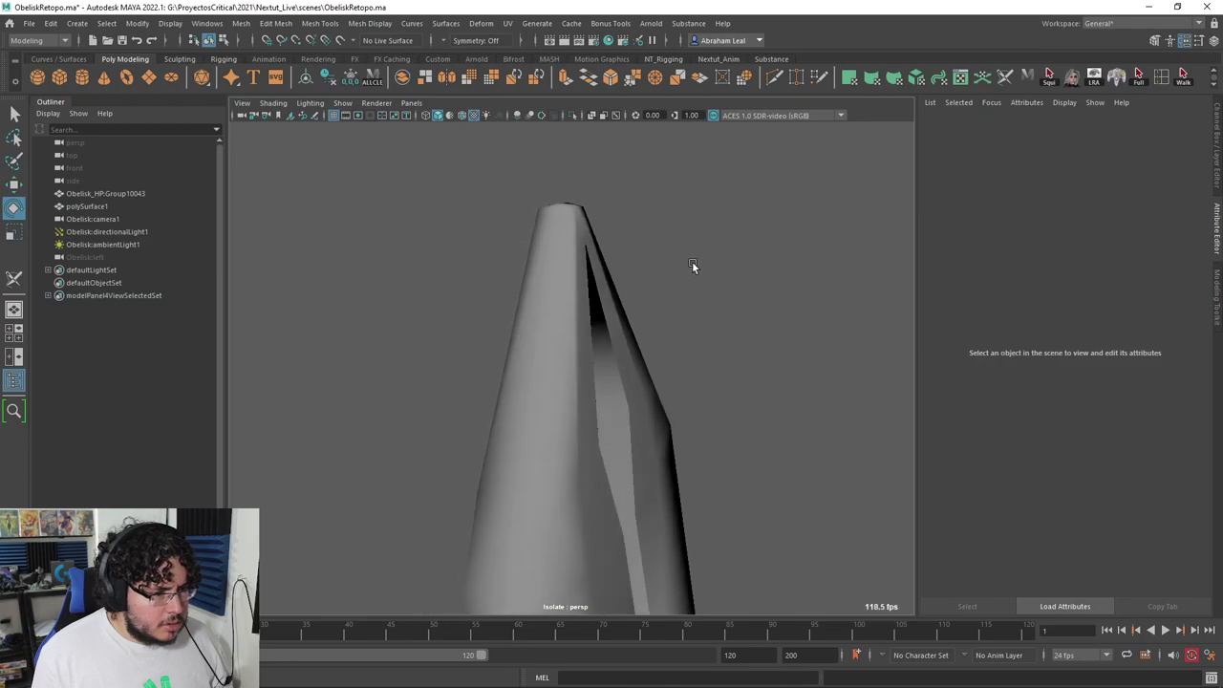
{"action": "right_click_drag", "start_coordinate": [694, 265], "coordinate": [615, 331], "text": "alt"}
{"action": "left_click", "coordinate": [563, 362]}
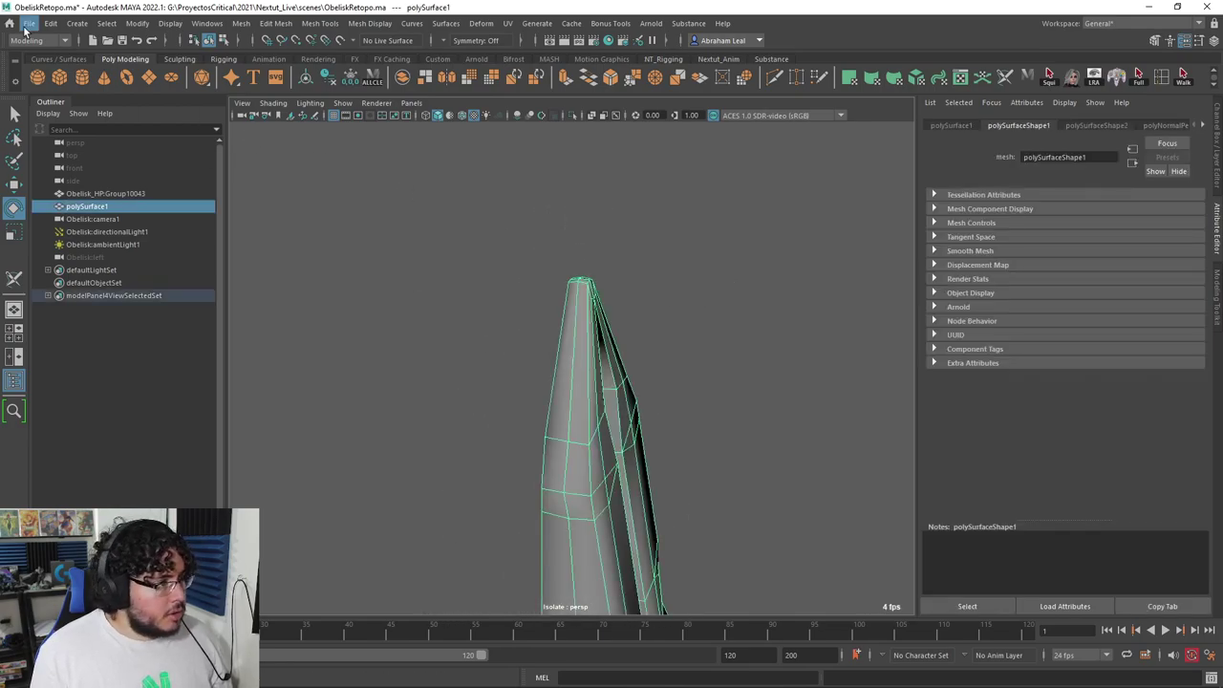
{"action": "left_click", "coordinate": [27, 26]}
{"action": "left_click", "coordinate": [104, 191]}
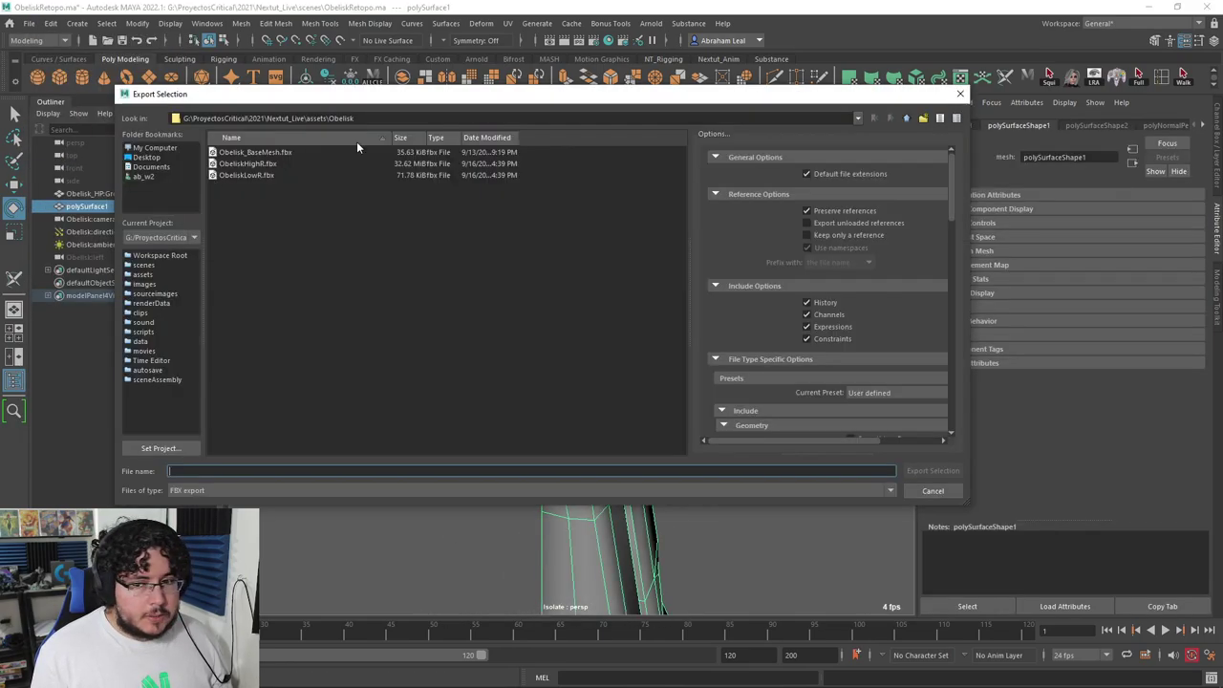
{"action": "left_click", "coordinate": [279, 176]}
{"action": "left_click", "coordinate": [932, 470]}
{"action": "left_click", "coordinate": [518, 314]}
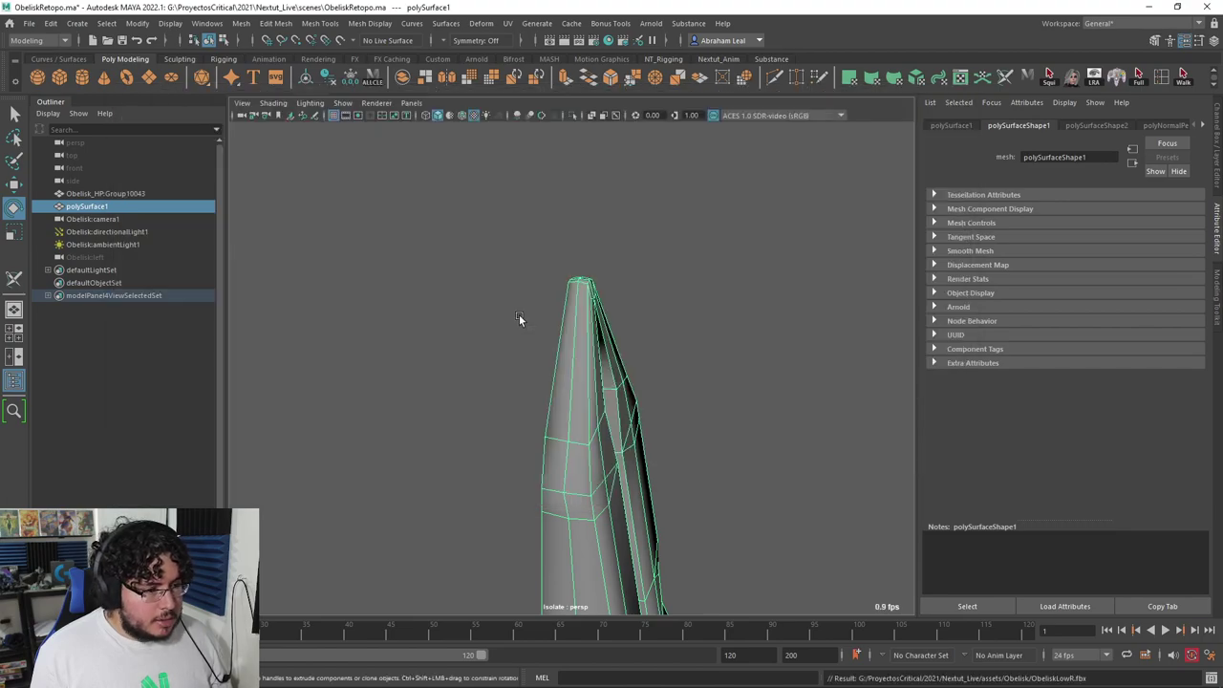
Step: Switch to Substance 3D Painter and reload ObeliskLowR as the project's mesh with the current project settings
{"action": "key", "text": "alt+Tab"}
{"action": "left_click", "coordinate": [36, 22]}
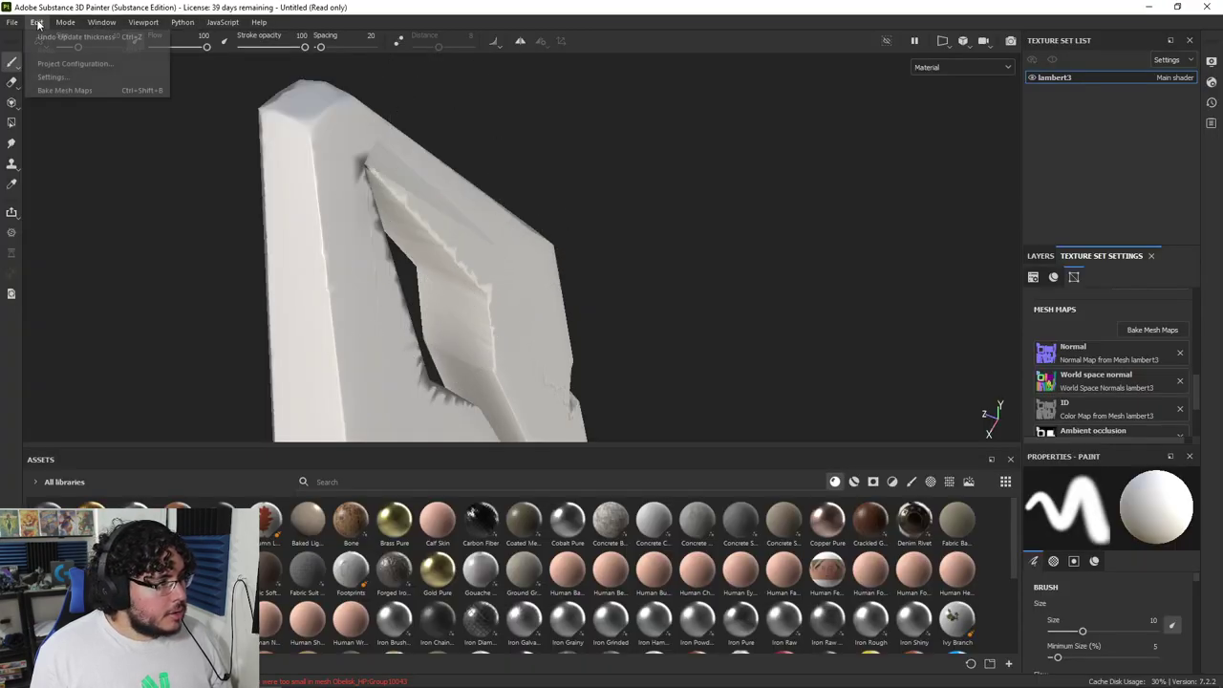
{"action": "left_click", "coordinate": [72, 63]}
{"action": "left_click", "coordinate": [701, 248]}
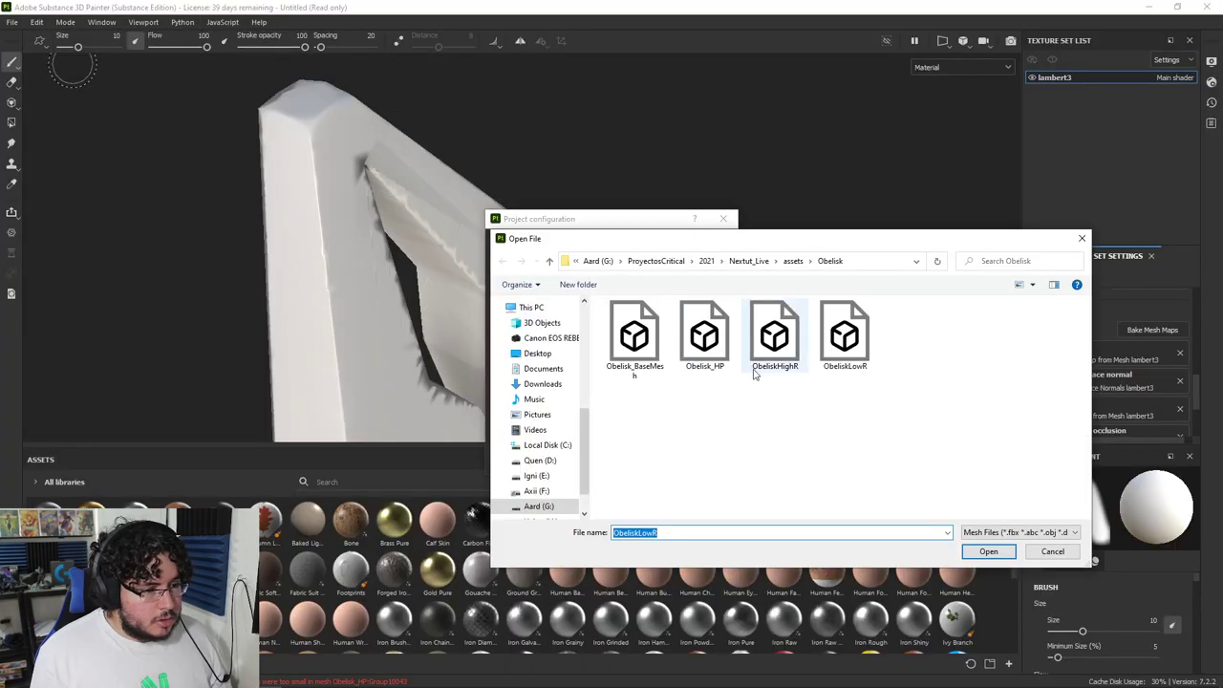
{"action": "double_click", "coordinate": [845, 335]}
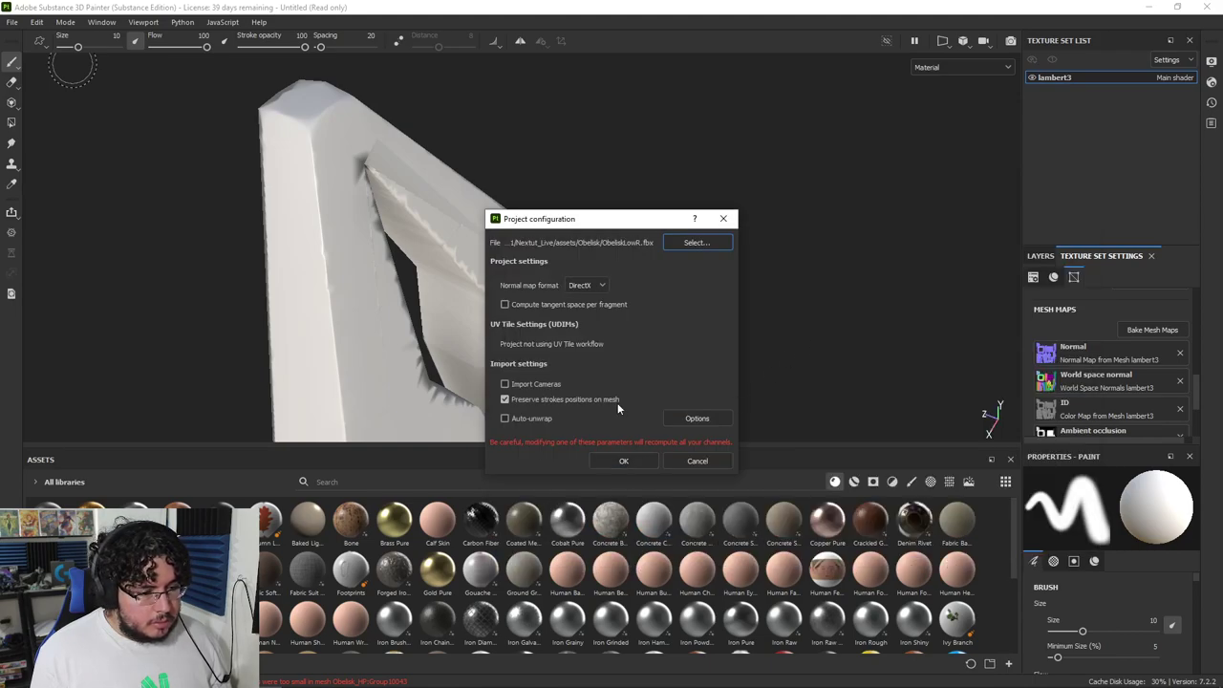
{"action": "left_click", "coordinate": [621, 460]}
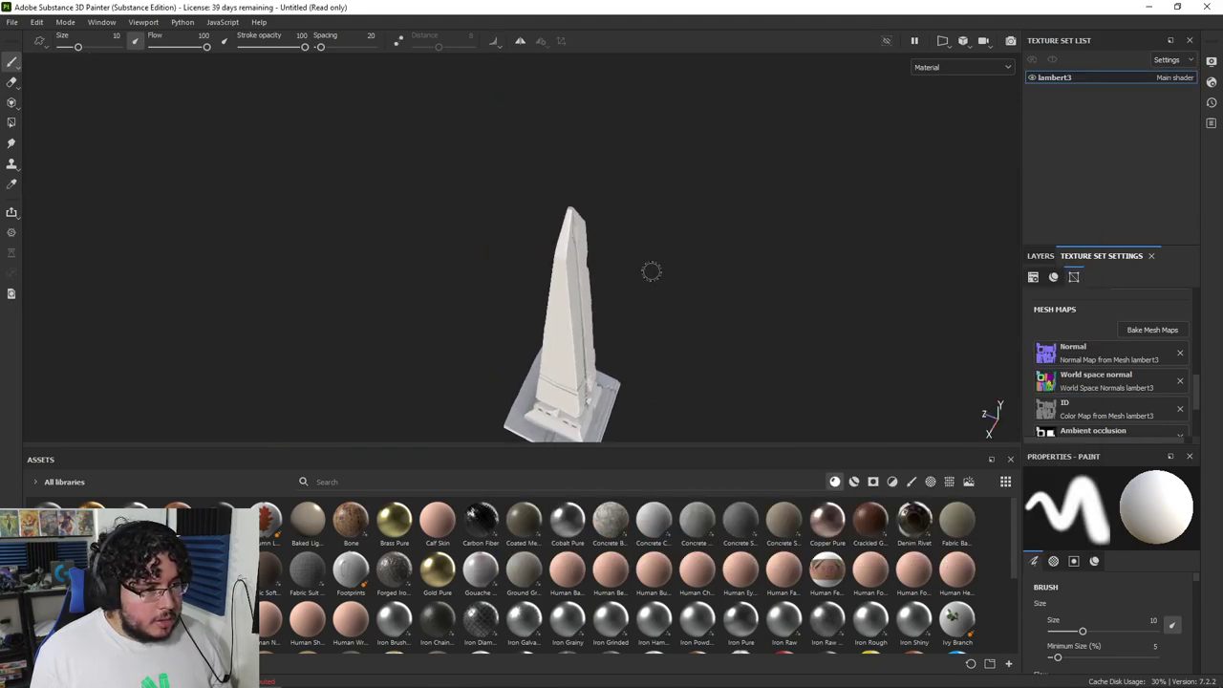
Step: Examine the reloaded obelisk's shading around the split tip and look over the mesh map baking settings
{"action": "middle_click_drag", "start_coordinate": [652, 176], "coordinate": [587, 242], "text": "alt"}
{"action": "scroll", "coordinate": [526, 186], "scroll_direction": "up", "scroll_amount": 4}
{"action": "left_click_drag", "start_coordinate": [526, 185], "coordinate": [820, 235], "text": "alt"}
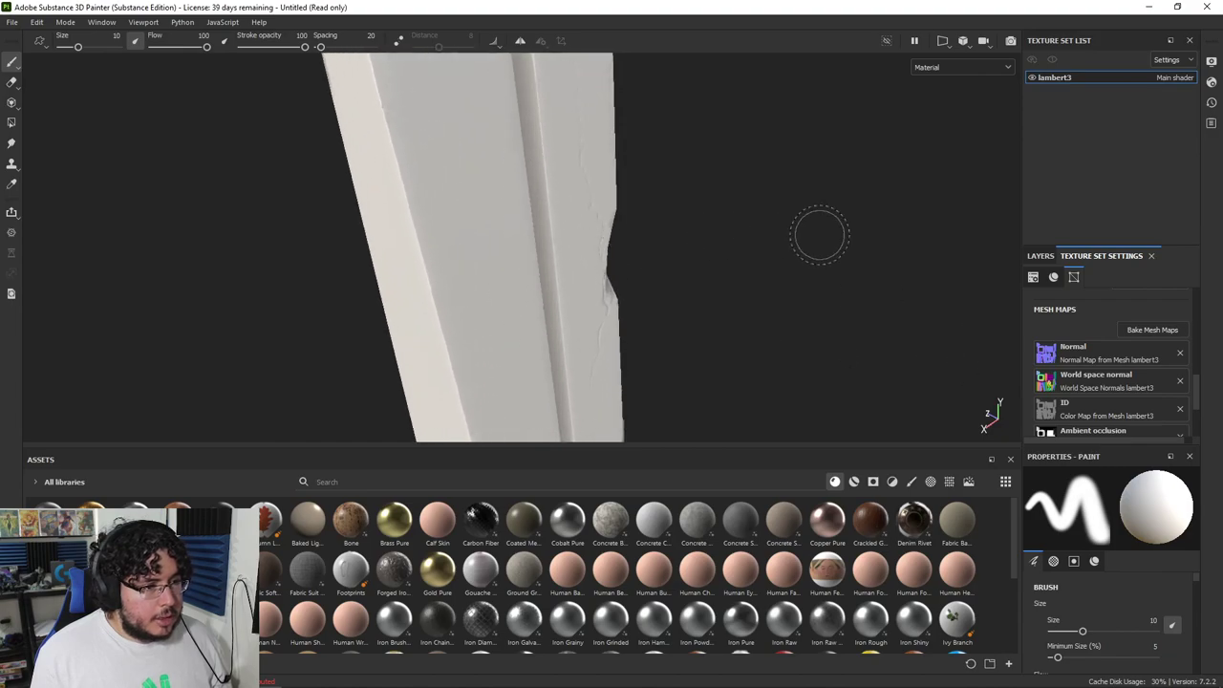
{"action": "left_click", "coordinate": [1150, 331]}
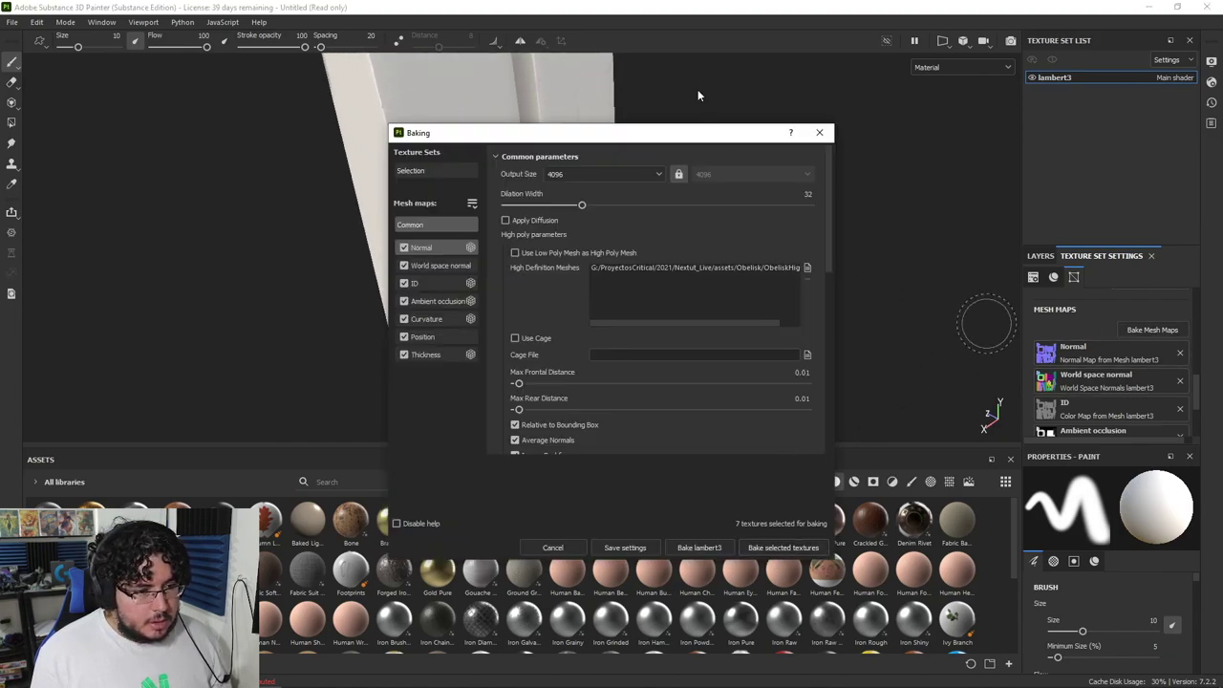
{"action": "left_click", "coordinate": [823, 134]}
{"action": "middle_click_drag", "start_coordinate": [712, 200], "coordinate": [697, 424], "text": "alt"}
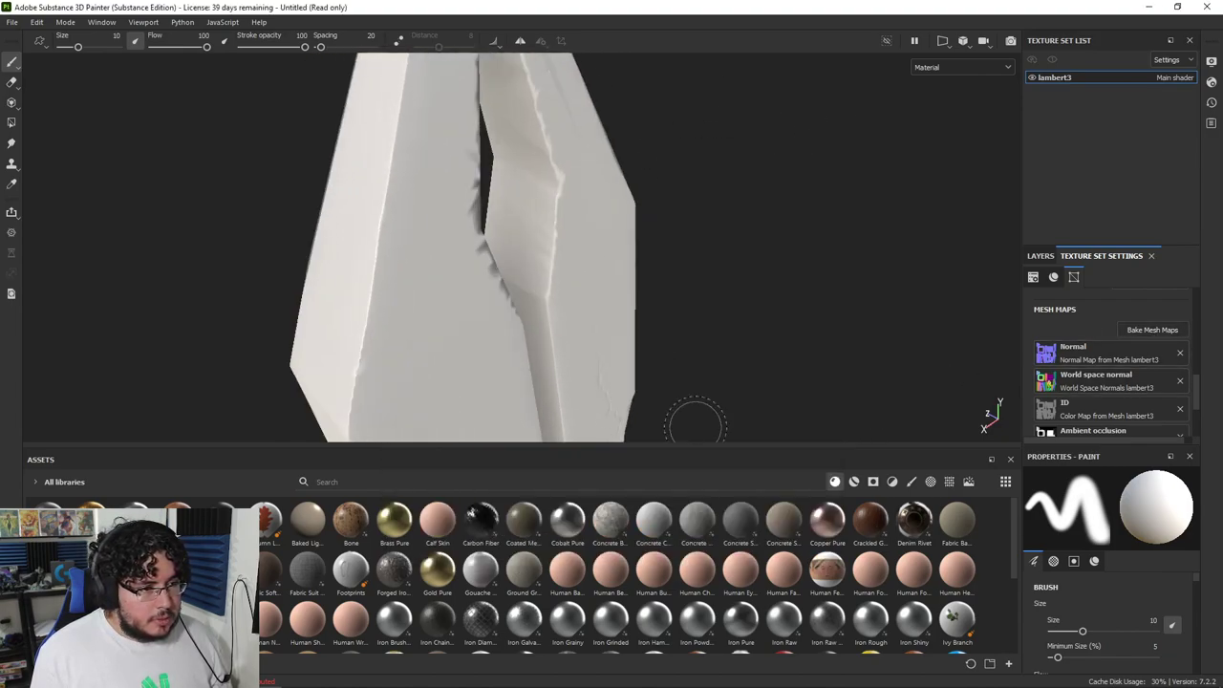
{"action": "left_click_drag", "start_coordinate": [630, 210], "coordinate": [598, 226], "text": "alt"}
{"action": "middle_click_drag", "start_coordinate": [538, 162], "coordinate": [545, 176], "text": "alt"}
{"action": "left_click_drag", "start_coordinate": [544, 175], "coordinate": [601, 235], "text": "alt"}
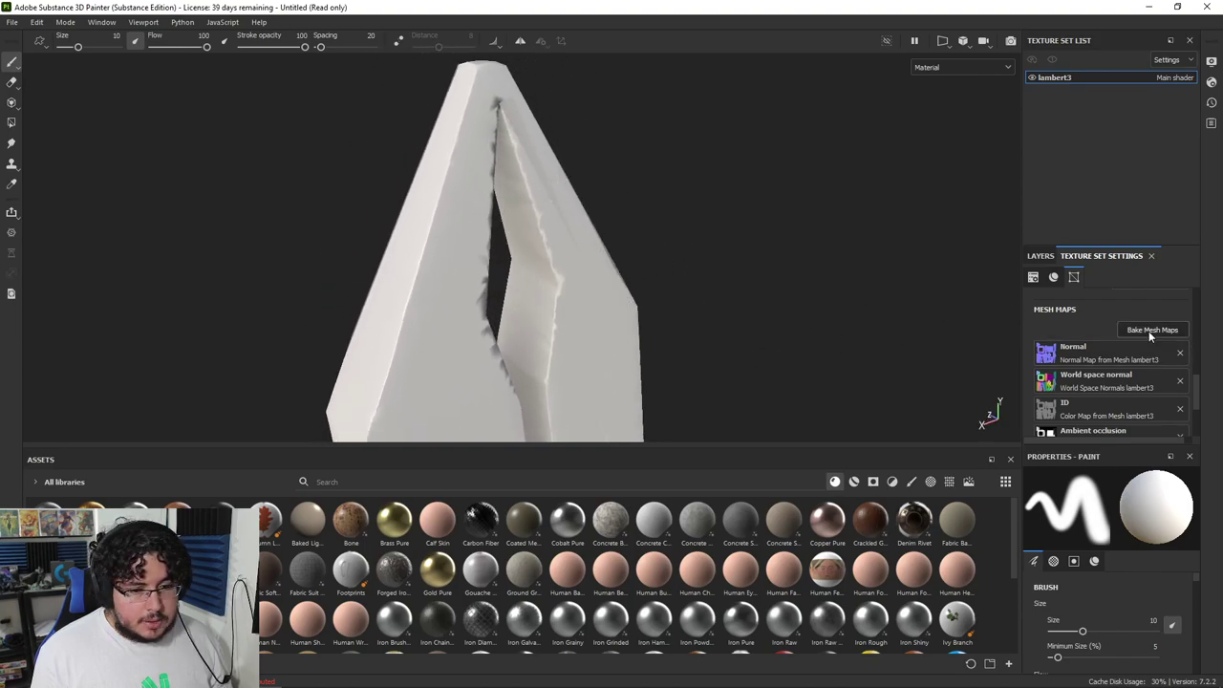
Step: Bake all seven selected mesh maps for lambert3 at an output size of 4096
{"action": "left_click", "coordinate": [1150, 330]}
{"action": "left_click", "coordinate": [784, 548]}
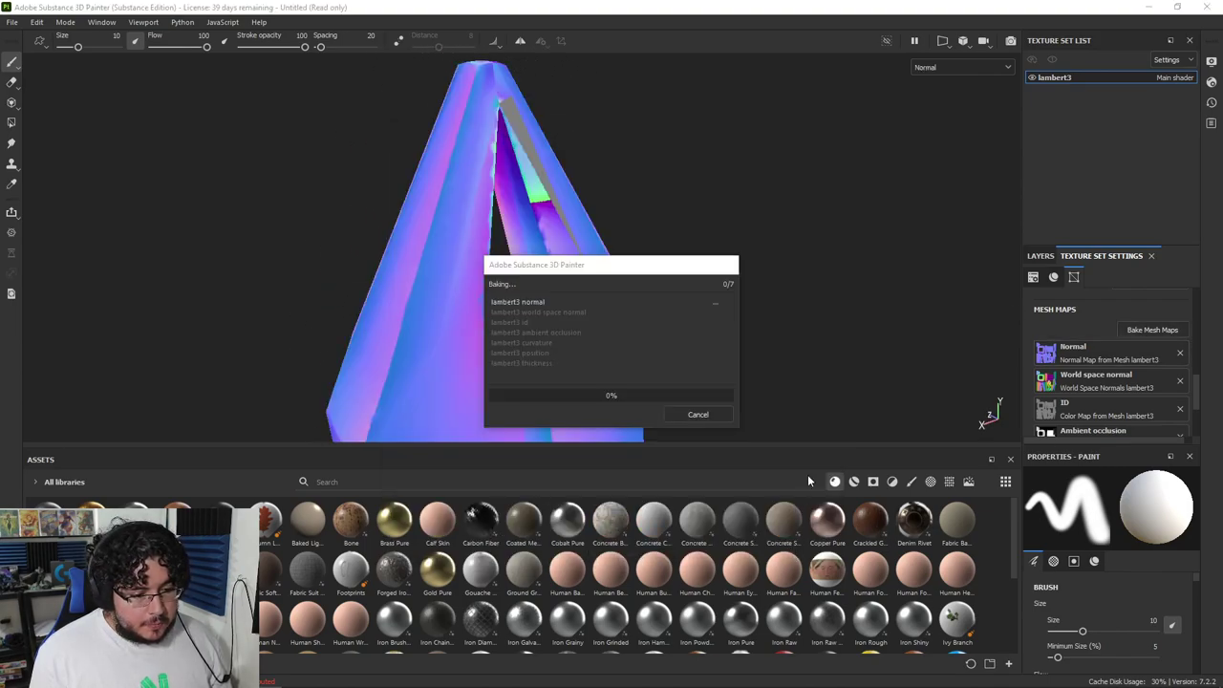
{"action": "left_click_drag", "start_coordinate": [631, 266], "coordinate": [854, 191]}
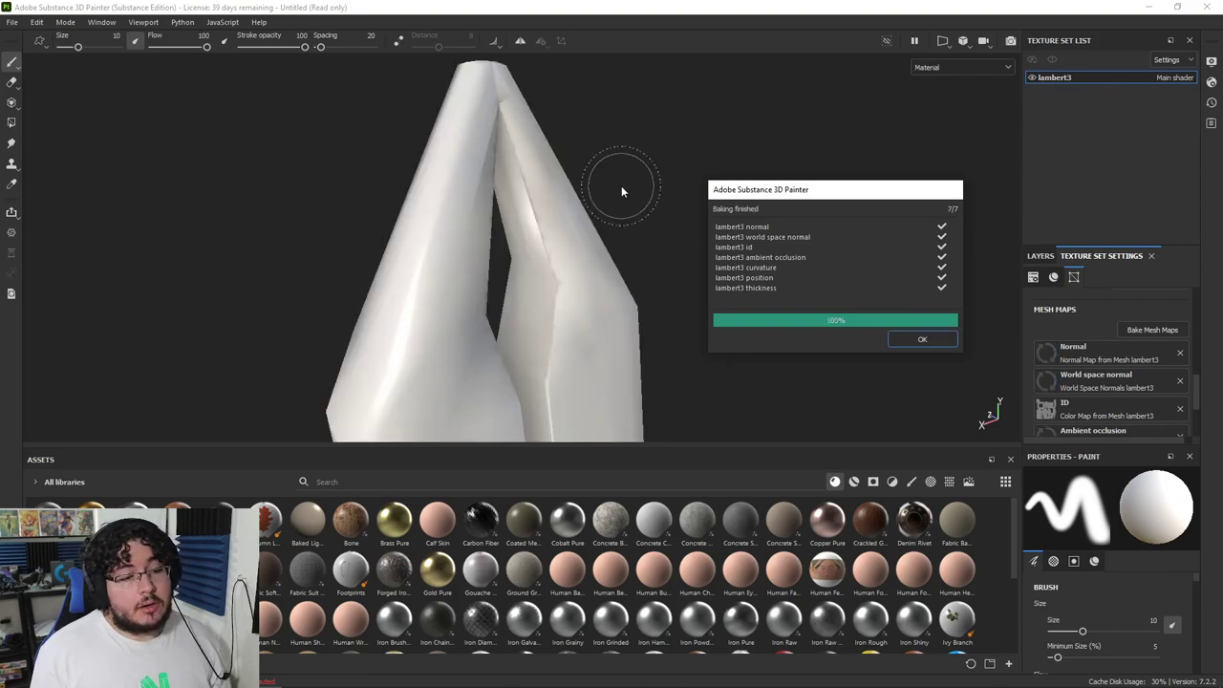
{"action": "left_click", "coordinate": [903, 339]}
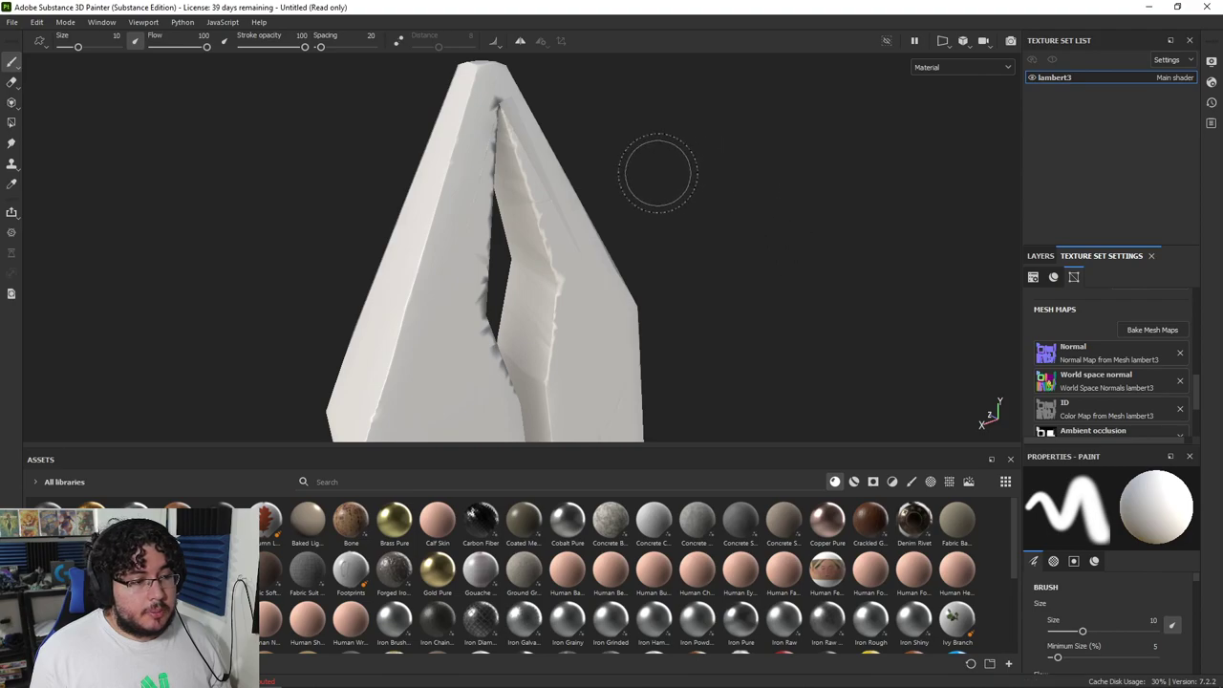
Step: Add a concrete material to the layer stack and inspect the obelisk's opening edges under rotated lighting
{"action": "left_click_drag", "start_coordinate": [657, 173], "coordinate": [812, 251], "text": "alt"}
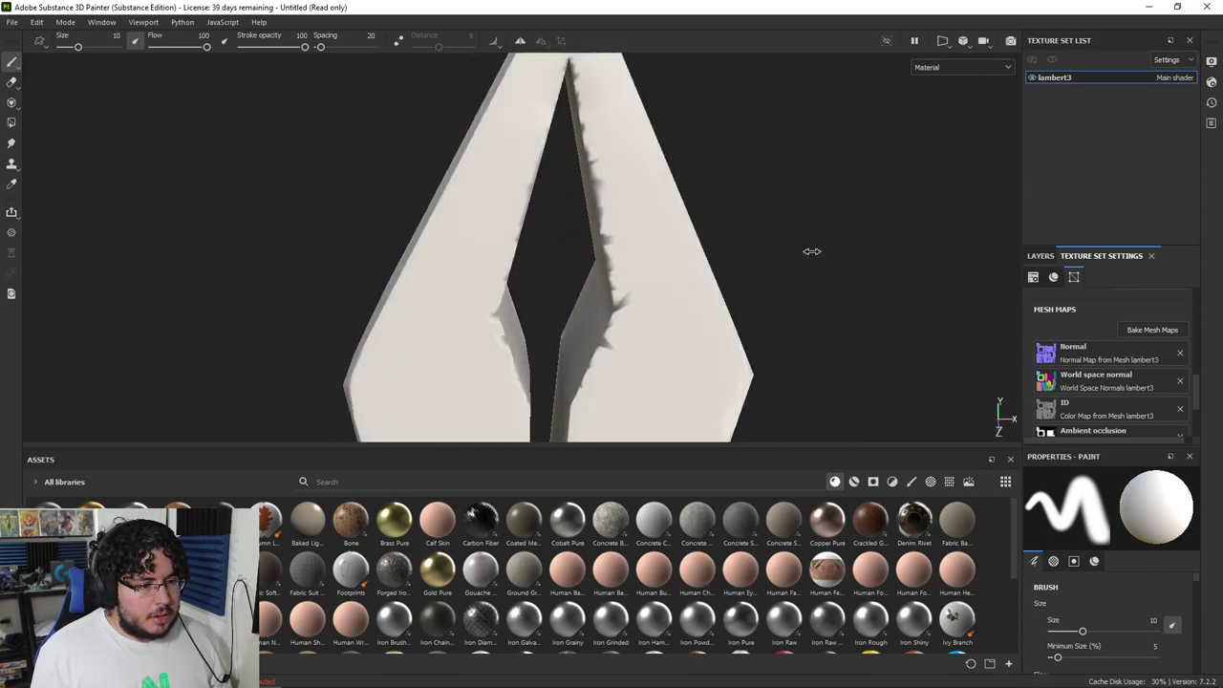
{"action": "left_click_drag", "start_coordinate": [1048, 256], "coordinate": [1045, 256]}
{"action": "left_click", "coordinate": [1043, 256]}
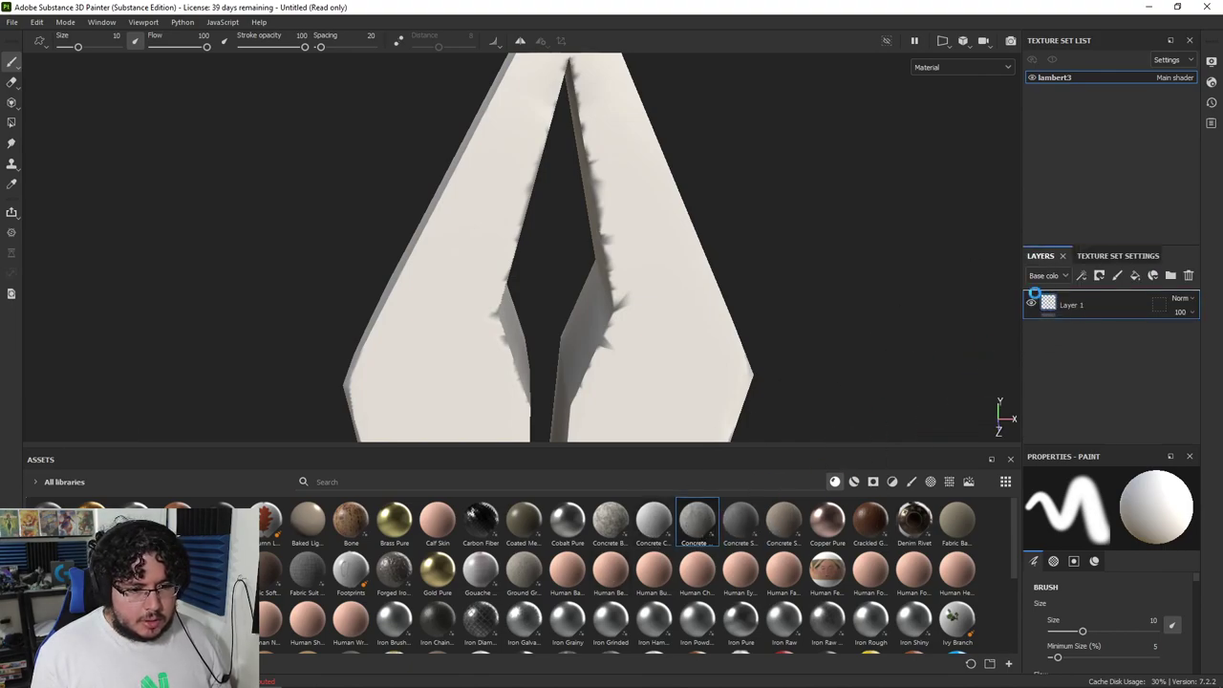
{"action": "left_click_drag", "start_coordinate": [712, 246], "coordinate": [669, 277], "text": "alt"}
{"action": "scroll", "coordinate": [803, 282], "scroll_direction": "down", "scroll_amount": 3}
{"action": "right_click_drag", "start_coordinate": [668, 277], "coordinate": [930, 412], "text": "alt"}
{"action": "left_click_drag", "start_coordinate": [930, 412], "coordinate": [469, 256], "text": "alt"}
{"action": "right_click_drag", "start_coordinate": [468, 256], "coordinate": [598, 163], "text": "shift"}
{"action": "left_click_drag", "start_coordinate": [599, 164], "coordinate": [604, 298], "text": "alt"}
Step: Return to Maya and examine the obelisk's split tip with and without smooth preview
{"action": "key", "text": "alt+Tab"}
{"action": "scroll", "coordinate": [617, 326], "scroll_direction": "up", "scroll_amount": 5}
{"action": "key", "text": "3"}
{"action": "left_click_drag", "start_coordinate": [564, 361], "coordinate": [568, 329], "text": "alt"}
{"action": "scroll", "coordinate": [773, 429], "scroll_direction": "up", "scroll_amount": 6}
{"action": "scroll", "coordinate": [759, 498], "scroll_direction": "down", "scroll_amount": 8}
{"action": "key", "text": "1"}
{"action": "scroll", "coordinate": [560, 393], "scroll_direction": "up", "scroll_amount": 4}
{"action": "left_click_drag", "start_coordinate": [576, 271], "coordinate": [540, 247], "text": "alt"}
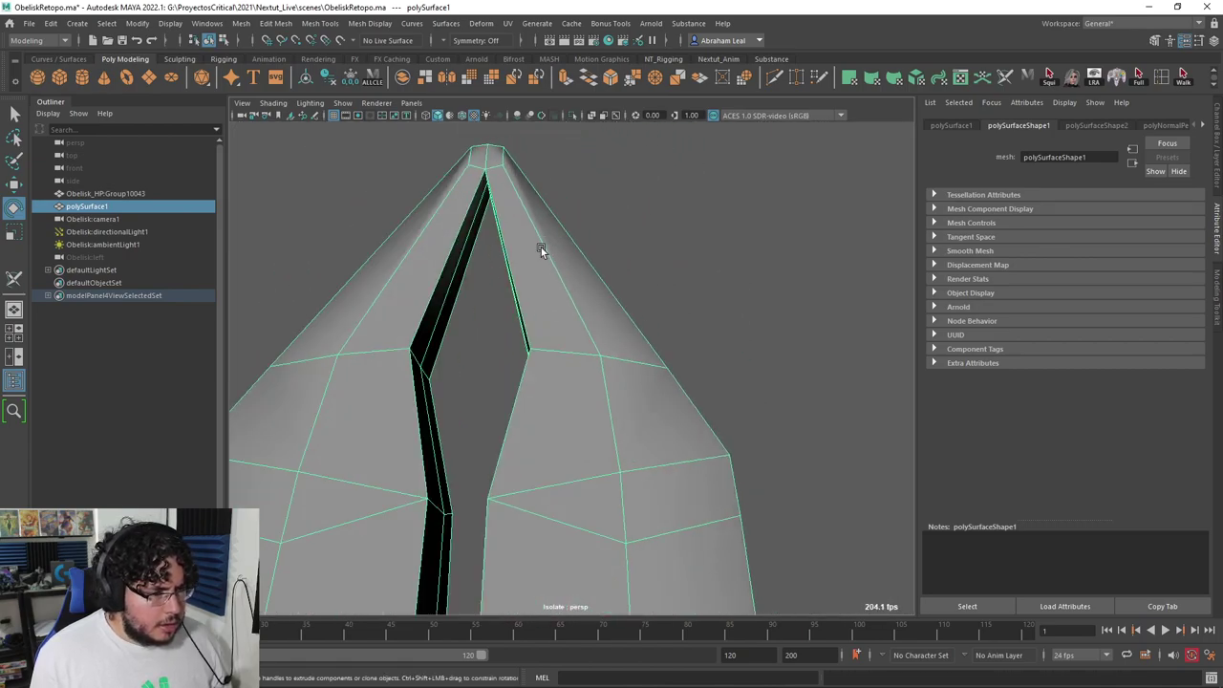
Step: Delete the long faces on both sides of the opening, just below the obelisk's tip
{"action": "right_click_drag", "start_coordinate": [526, 245], "coordinate": [528, 268]}
{"action": "left_click", "coordinate": [533, 269]}
{"action": "left_click_drag", "start_coordinate": [570, 271], "coordinate": [431, 262], "text": "alt"}
{"action": "key", "text": "q"}
{"action": "left_click", "coordinate": [553, 294], "text": "shift"}
{"action": "key", "text": "Delete"}
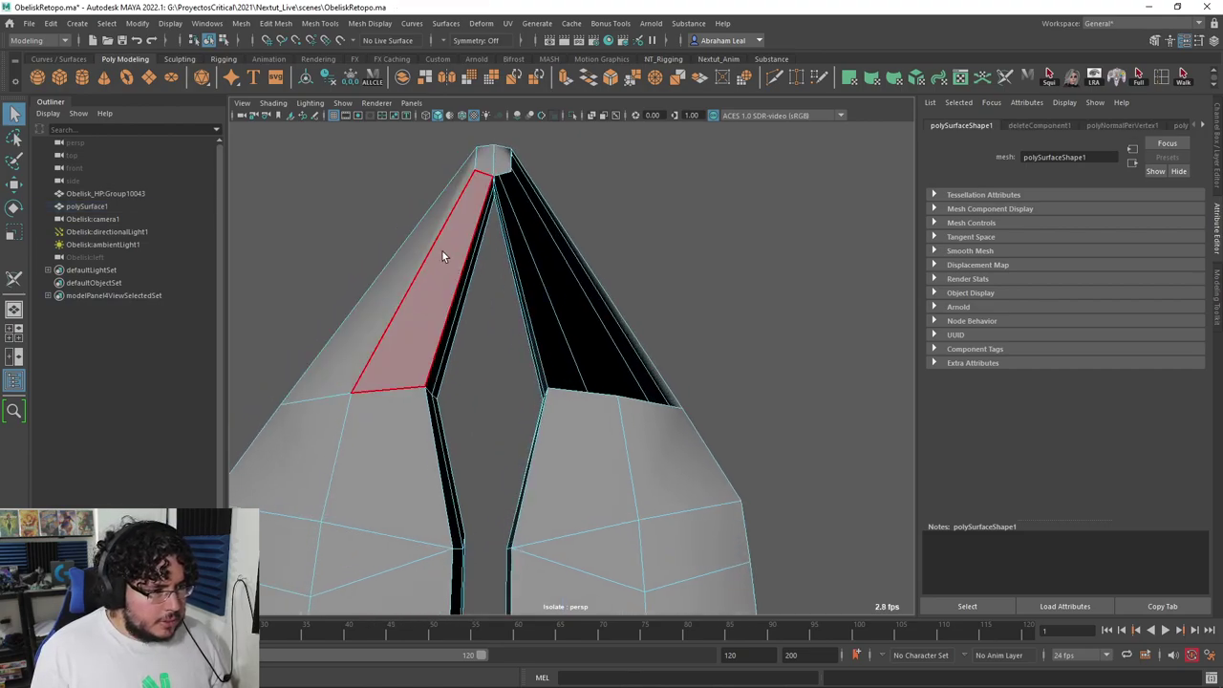
{"action": "left_click", "coordinate": [434, 253]}
{"action": "key", "text": "Delete"}
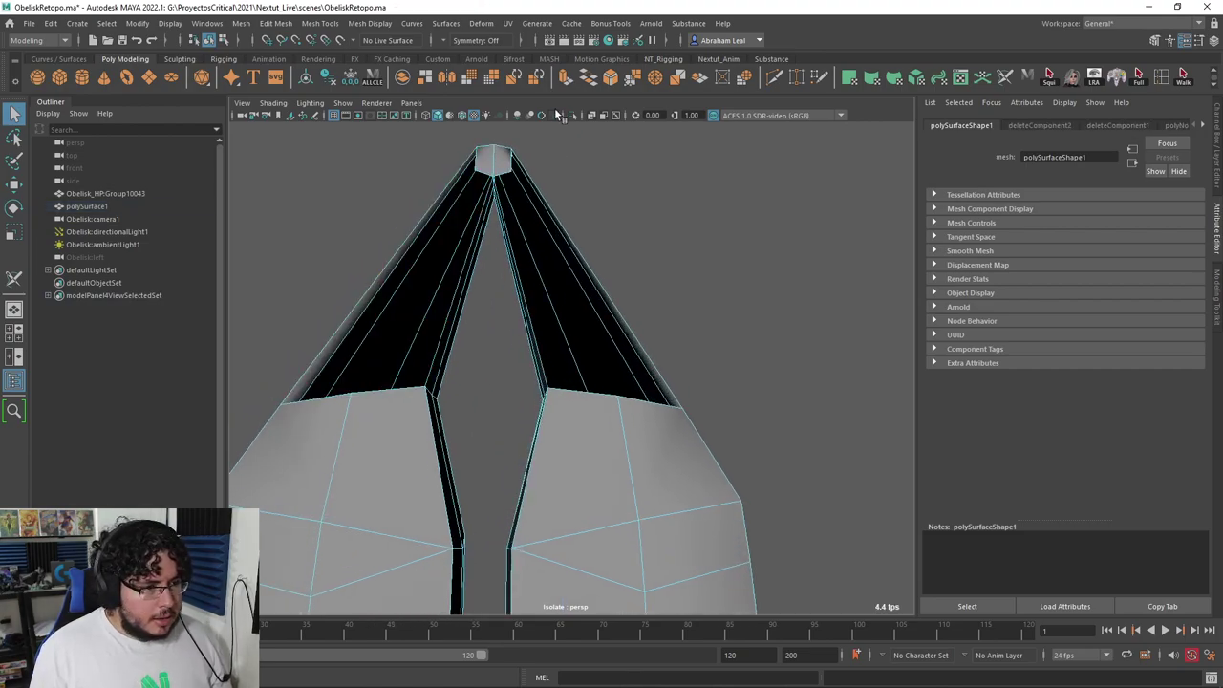
Step: Bridge the border edges to rebuild the two deleted strips on the first side of the tip opening
{"action": "double_click", "coordinate": [507, 173]}
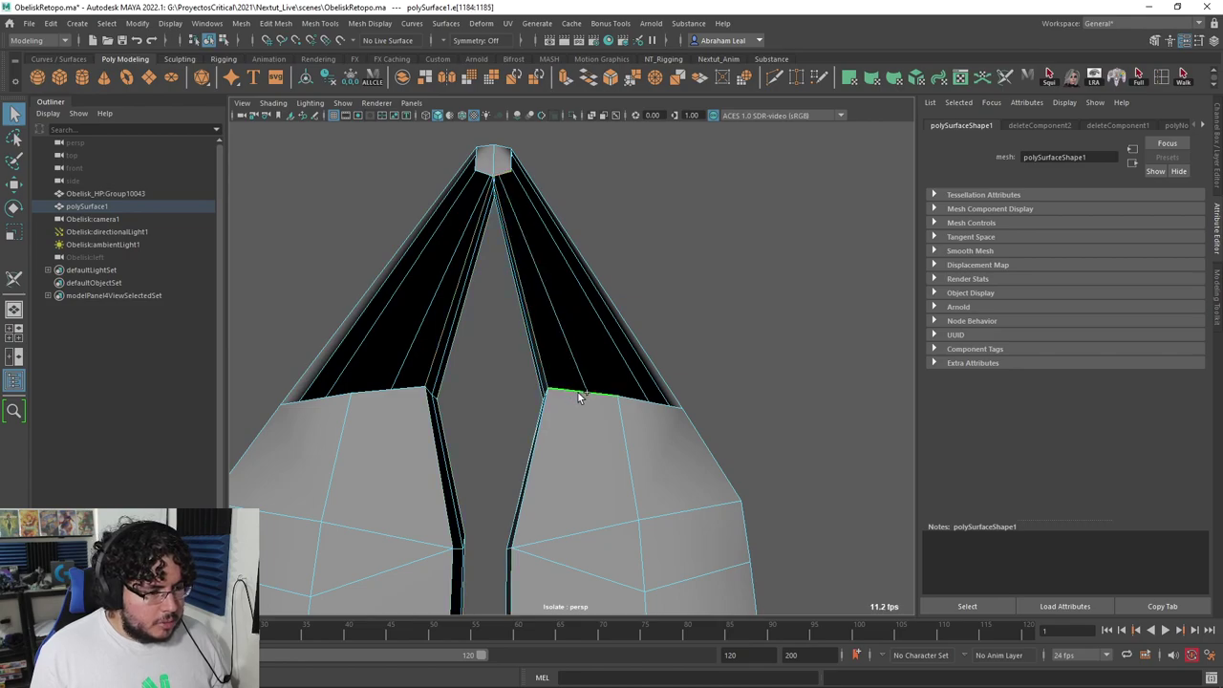
{"action": "right_click_drag", "start_coordinate": [550, 218], "coordinate": [588, 188], "text": "shift"}
{"action": "left_click_drag", "start_coordinate": [588, 188], "coordinate": [560, 180], "text": "alt"}
{"action": "left_click", "coordinate": [560, 181]}
{"action": "left_click", "coordinate": [493, 169]}
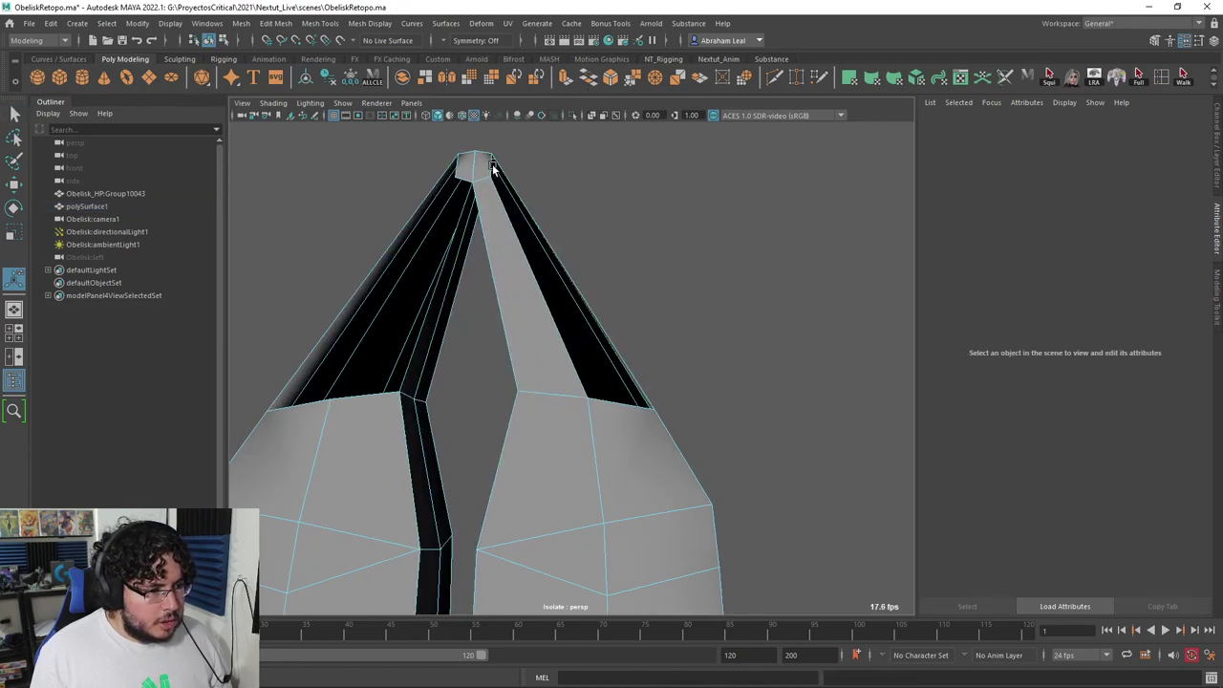
{"action": "key", "text": "g"}
{"action": "middle_click_drag", "start_coordinate": [484, 372], "coordinate": [554, 390], "text": "alt"}
Step: Bridge the remaining border edges to close the hole on the opposite side of the tip opening
{"action": "left_click", "coordinate": [460, 418]}
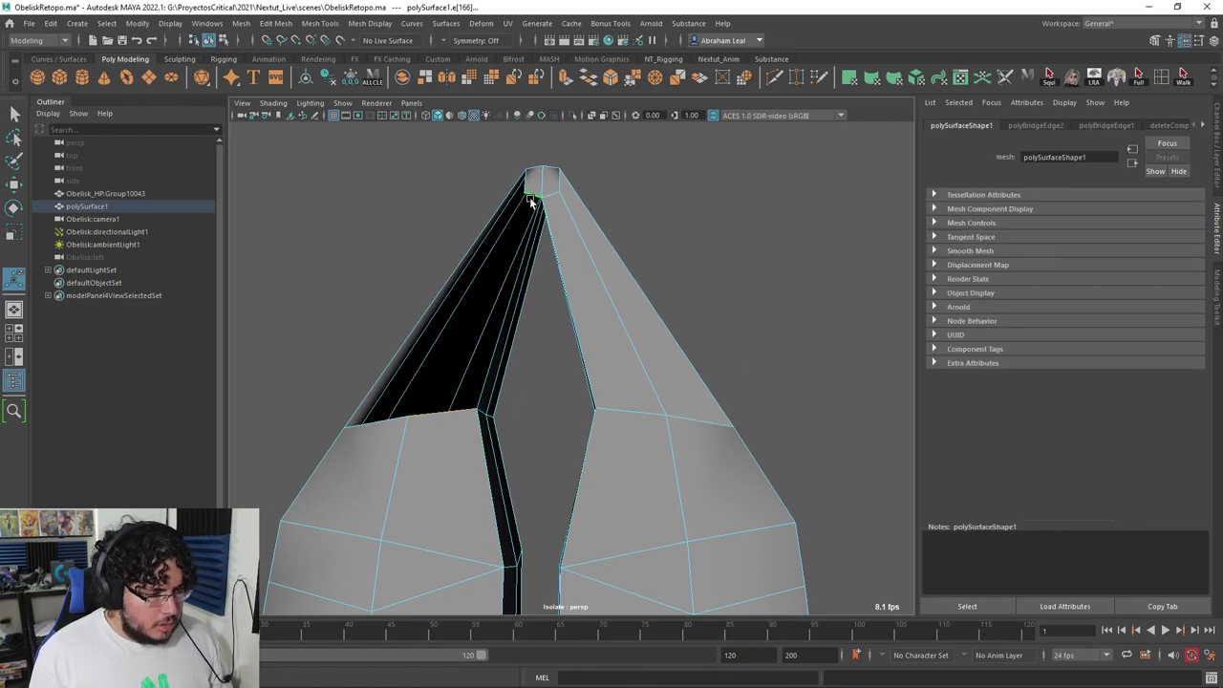
{"action": "key", "text": "g"}
{"action": "left_click_drag", "start_coordinate": [584, 232], "coordinate": [610, 275], "text": "alt"}
{"action": "left_click", "coordinate": [439, 451]}
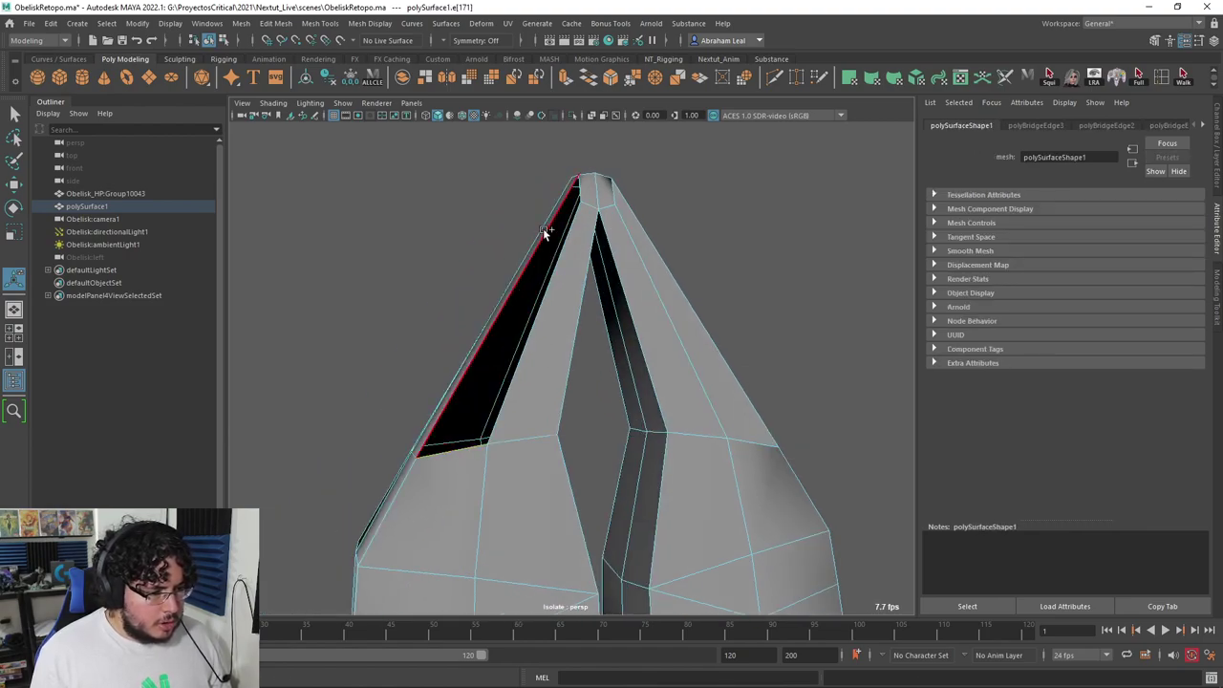
{"action": "left_click", "coordinate": [584, 181], "text": "shift"}
{"action": "key", "text": "g"}
Step: Select the rebuilt faces beside the tip opening and soften their edges
{"action": "left_click_drag", "start_coordinate": [648, 313], "coordinate": [741, 318], "text": "alt"}
{"action": "left_click", "coordinate": [717, 321]}
{"action": "right_click_drag", "start_coordinate": [741, 317], "coordinate": [802, 254]}
{"action": "left_click", "coordinate": [719, 338]}
{"action": "left_click_drag", "start_coordinate": [722, 337], "coordinate": [696, 328], "text": "alt"}
{"action": "right_click_drag", "start_coordinate": [565, 311], "coordinate": [565, 350]}
{"action": "left_click", "coordinate": [537, 346]}
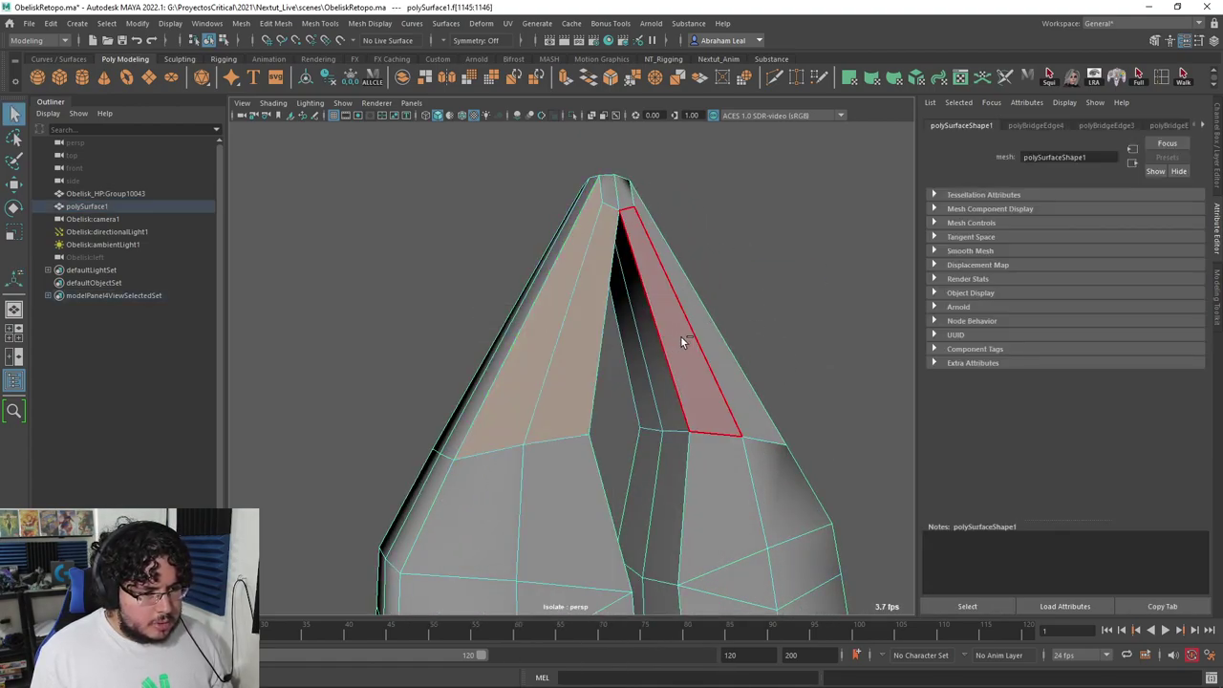
{"action": "left_click", "coordinate": [370, 23]}
{"action": "left_click", "coordinate": [401, 141]}
{"action": "left_click", "coordinate": [471, 185]}
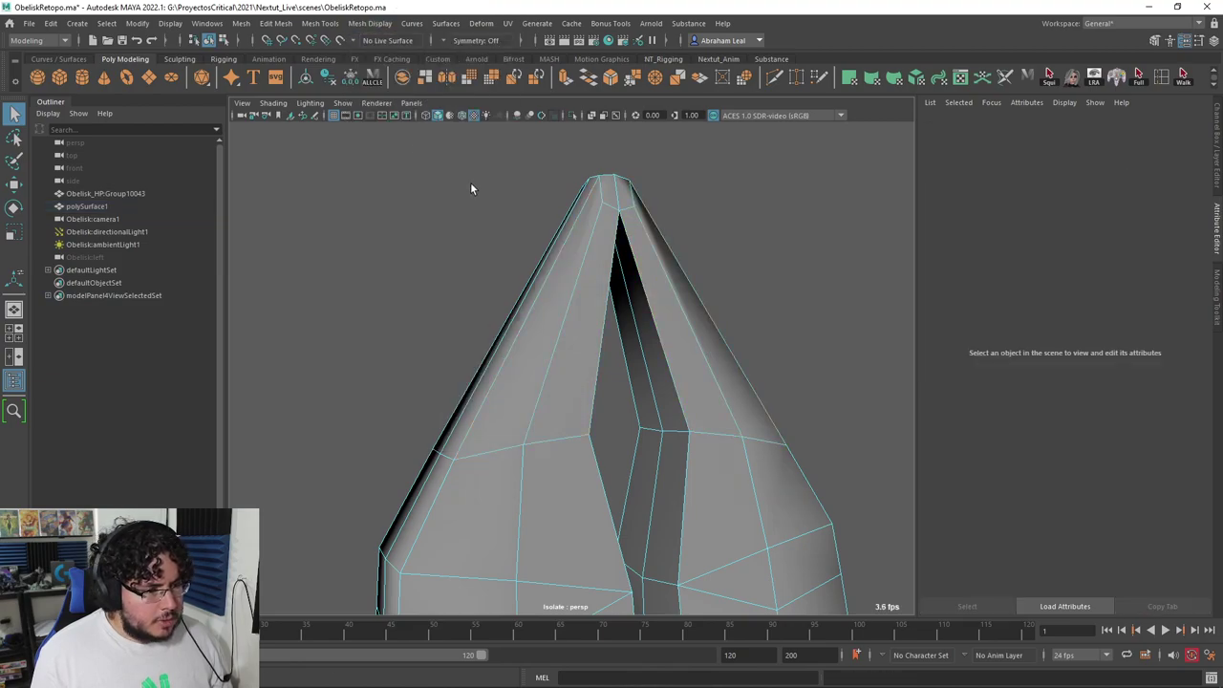
Step: Inspect the rebuilt faces' shading around the tip opening and switch the mesh to vertex selection
{"action": "left_click_drag", "start_coordinate": [579, 260], "coordinate": [657, 332], "text": "alt"}
{"action": "scroll", "coordinate": [578, 345], "scroll_direction": "up", "scroll_amount": 4}
{"action": "left_click_drag", "start_coordinate": [564, 330], "coordinate": [753, 259], "text": "alt"}
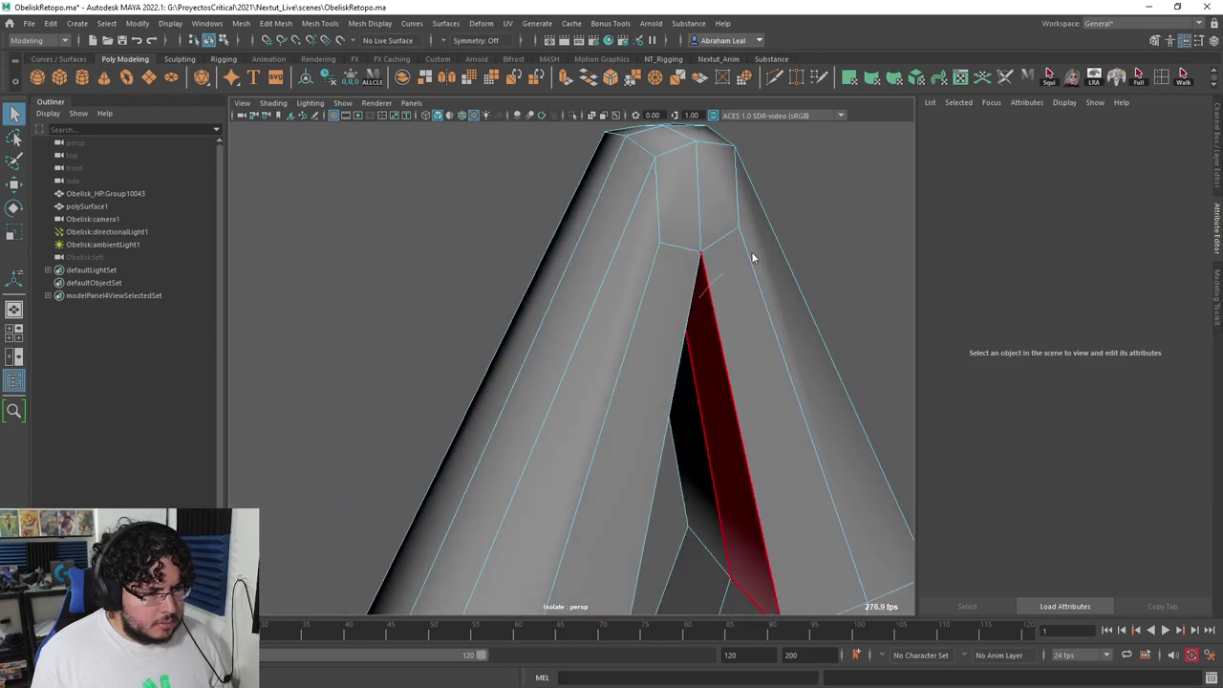
{"action": "right_click_drag", "start_coordinate": [754, 259], "coordinate": [784, 239]}
{"action": "left_click_drag", "start_coordinate": [783, 308], "coordinate": [635, 229], "text": "alt"}
{"action": "scroll", "coordinate": [782, 268], "scroll_direction": "down", "scroll_amount": 5}
{"action": "left_click", "coordinate": [459, 256]}
{"action": "left_click_drag", "start_coordinate": [459, 257], "coordinate": [663, 311], "text": "alt"}
{"action": "right_click_drag", "start_coordinate": [663, 312], "coordinate": [625, 308]}
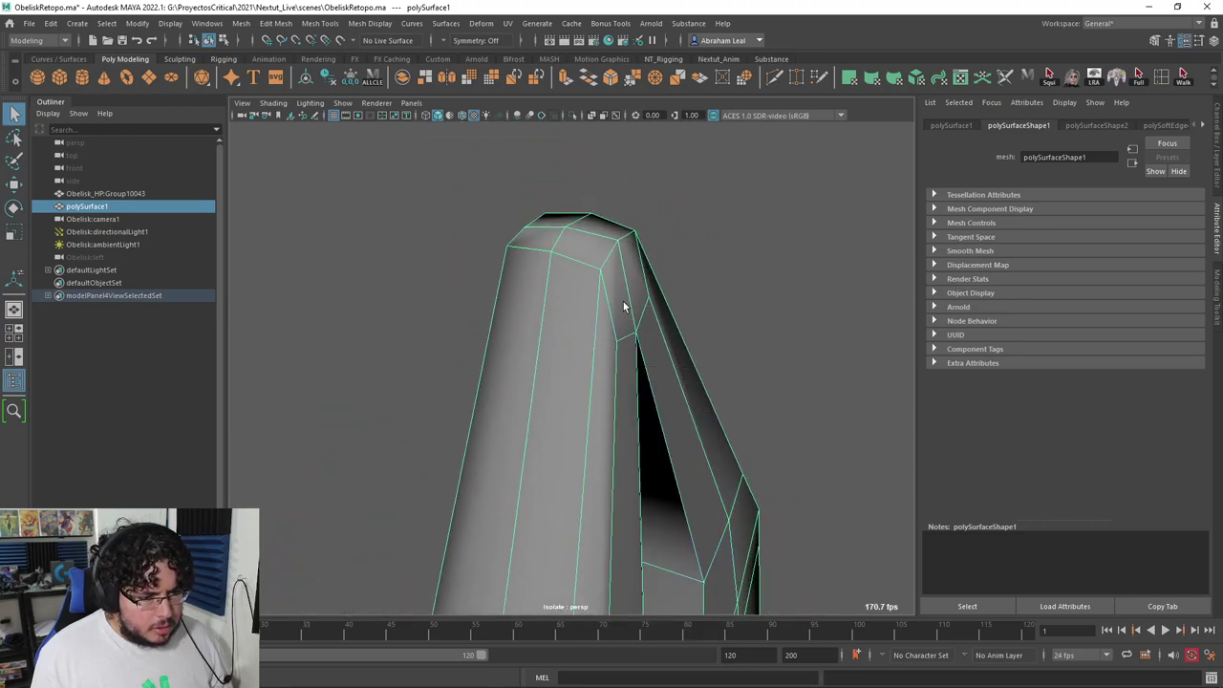
Step: Select the vertices flanking the opening's peak and compare the tip with and without smooth preview
{"action": "left_click", "coordinate": [649, 297]}
{"action": "left_click_drag", "start_coordinate": [696, 373], "coordinate": [717, 375], "text": "alt"}
{"action": "key", "text": "w"}
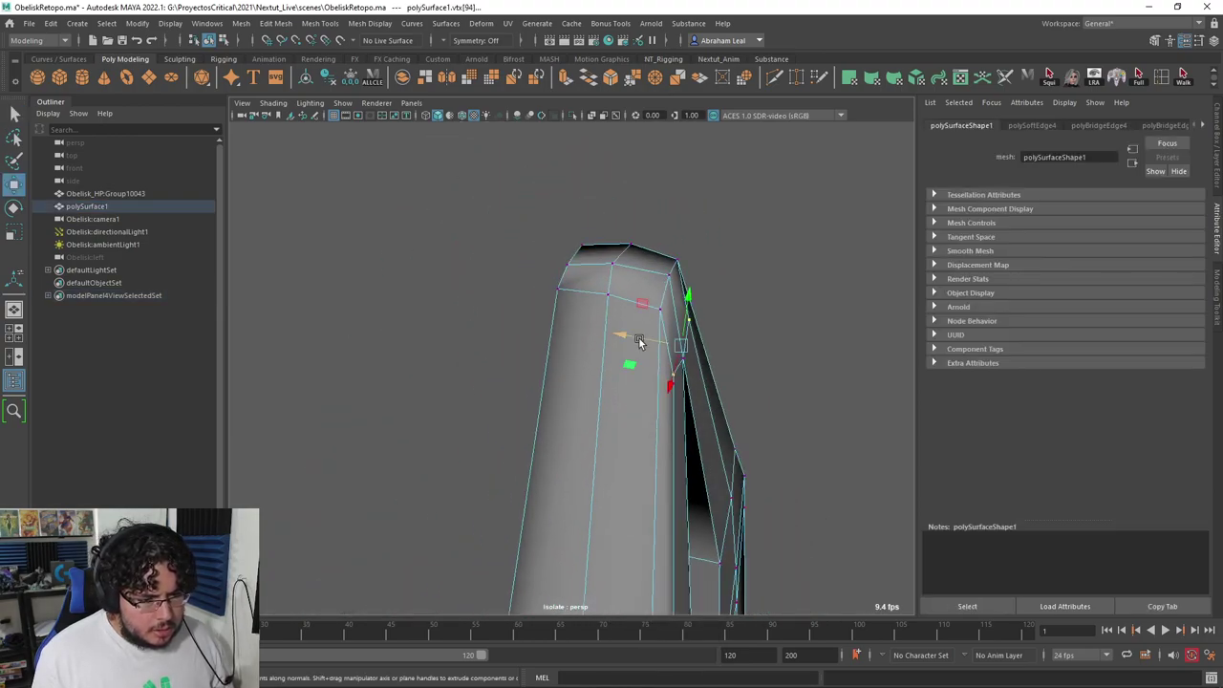
{"action": "left_click_drag", "start_coordinate": [667, 342], "coordinate": [586, 332], "text": "alt"}
{"action": "key", "text": "3"}
{"action": "left_click_drag", "start_coordinate": [505, 314], "coordinate": [444, 317], "text": "alt"}
{"action": "middle_click_drag", "start_coordinate": [445, 317], "coordinate": [600, 373], "text": "alt"}
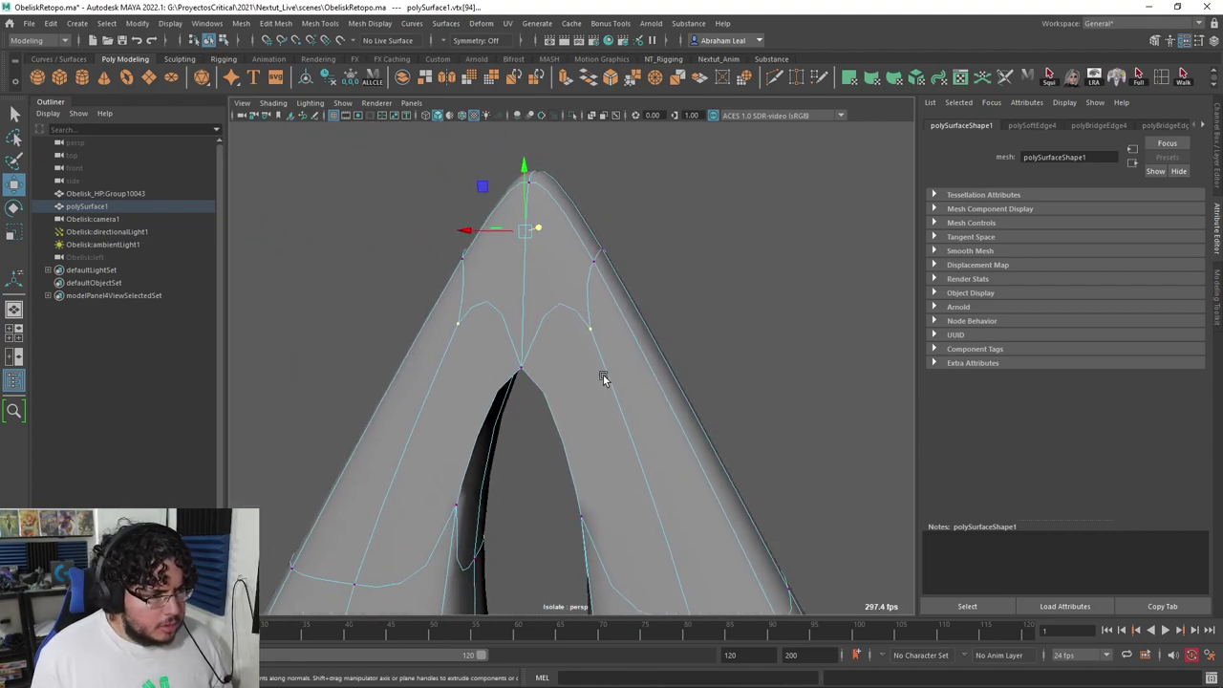
{"action": "key", "text": "1"}
{"action": "key", "text": "3"}
{"action": "left_click_drag", "start_coordinate": [560, 363], "coordinate": [632, 263], "text": "alt"}
Step: Try to cut extra edges across the faces next to the opening's peak, and undo those cuts
{"action": "key", "text": "F11"}
{"action": "left_click", "coordinate": [585, 302]}
{"action": "key", "text": "1"}
{"action": "middle_click_drag", "start_coordinate": [633, 263], "coordinate": [641, 358], "text": "alt"}
{"action": "left_click_drag", "start_coordinate": [641, 357], "coordinate": [673, 334], "text": "alt"}
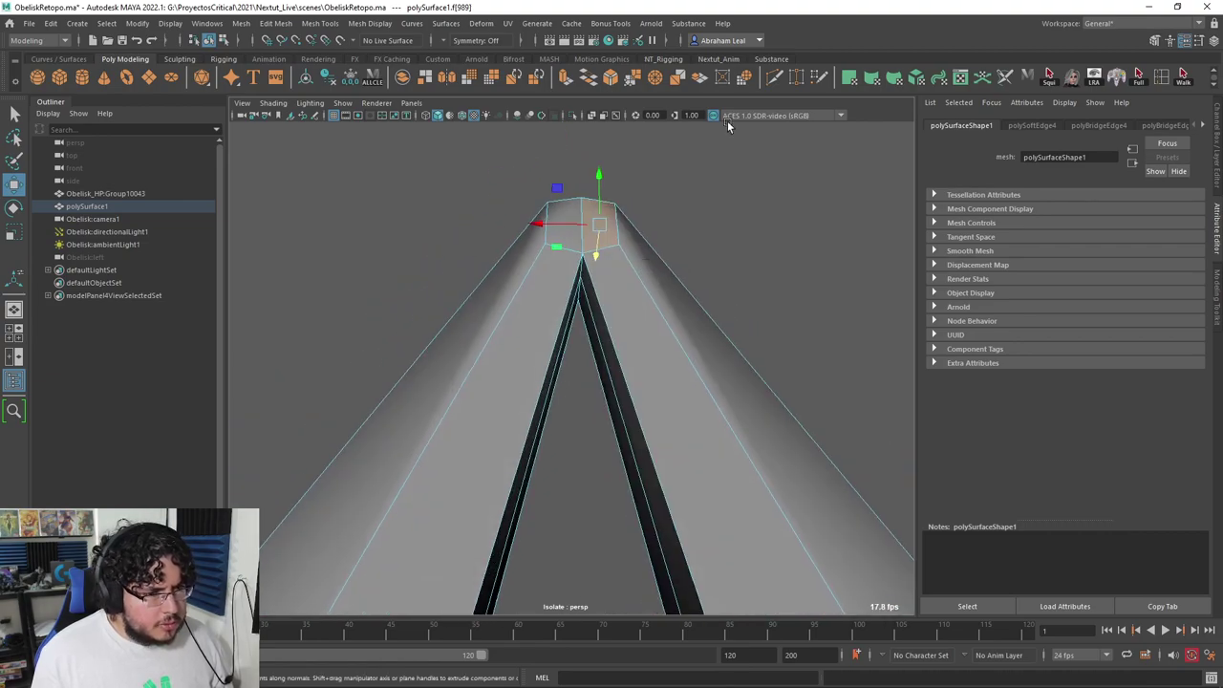
{"action": "right_click", "coordinate": [599, 272]}
{"action": "left_click", "coordinate": [606, 322]}
{"action": "left_click", "coordinate": [656, 319]}
{"action": "left_click", "coordinate": [679, 282]}
{"action": "key", "text": "ctrl+z"}
{"action": "key", "text": "ctrl+z"}
{"action": "key", "text": "ctrl+z"}
{"action": "key", "text": "q"}
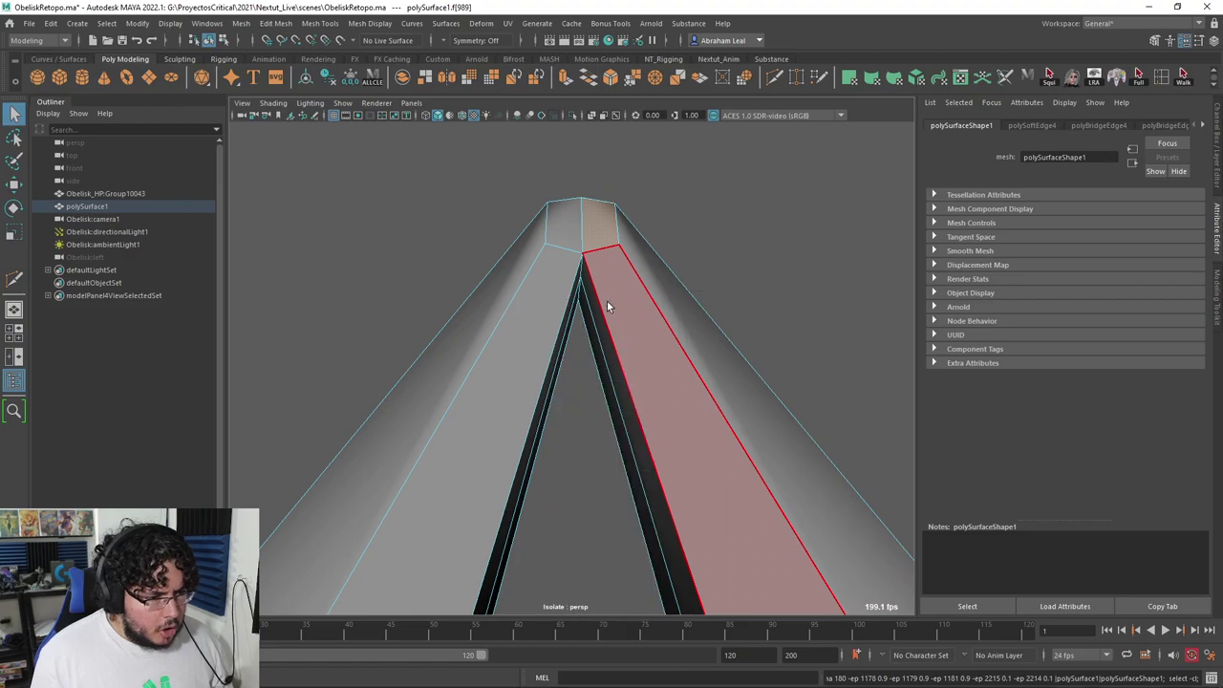
Step: Insert an edge loop across the tip's side faces near the opening's peak and check it in smooth preview
{"action": "key", "text": "3"}
{"action": "key", "text": "1"}
{"action": "left_click_drag", "start_coordinate": [640, 351], "coordinate": [453, 386], "text": "alt"}
{"action": "key", "text": "3"}
{"action": "key", "text": "1"}
{"action": "right_click", "coordinate": [636, 304]}
{"action": "left_click", "coordinate": [451, 383], "text": "ctrl"}
{"action": "key", "text": "3"}
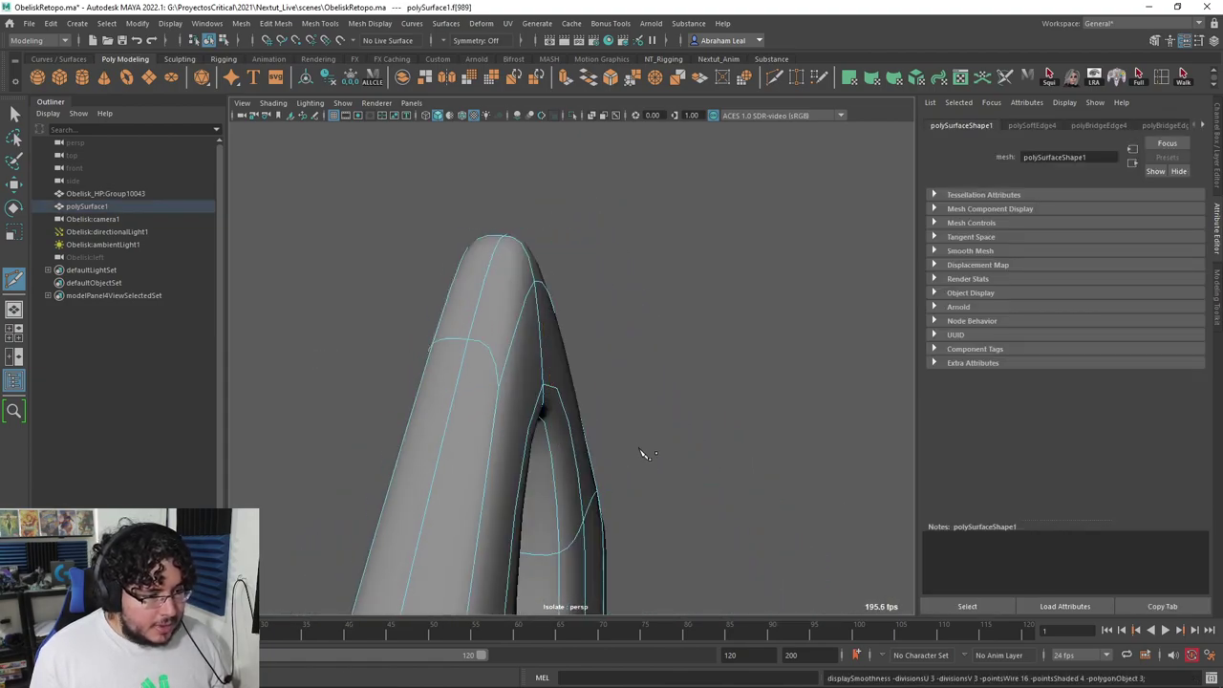
{"action": "left_click_drag", "start_coordinate": [643, 453], "coordinate": [538, 287], "text": "alt"}
{"action": "scroll", "coordinate": [517, 437], "scroll_direction": "down", "scroll_amount": 5}
Step: Cut new edges with Multi-Cut from the opening's peak across the neighbouring faces around the tip
{"action": "key", "text": "q"}
{"action": "right_click_drag", "start_coordinate": [542, 289], "coordinate": [554, 315]}
{"action": "left_click_drag", "start_coordinate": [554, 316], "coordinate": [634, 268], "text": "alt"}
{"action": "key", "text": "y"}
{"action": "left_click", "coordinate": [586, 248]}
{"action": "left_click", "coordinate": [533, 268]}
{"action": "key", "text": "Return"}
{"action": "left_click", "coordinate": [595, 281]}
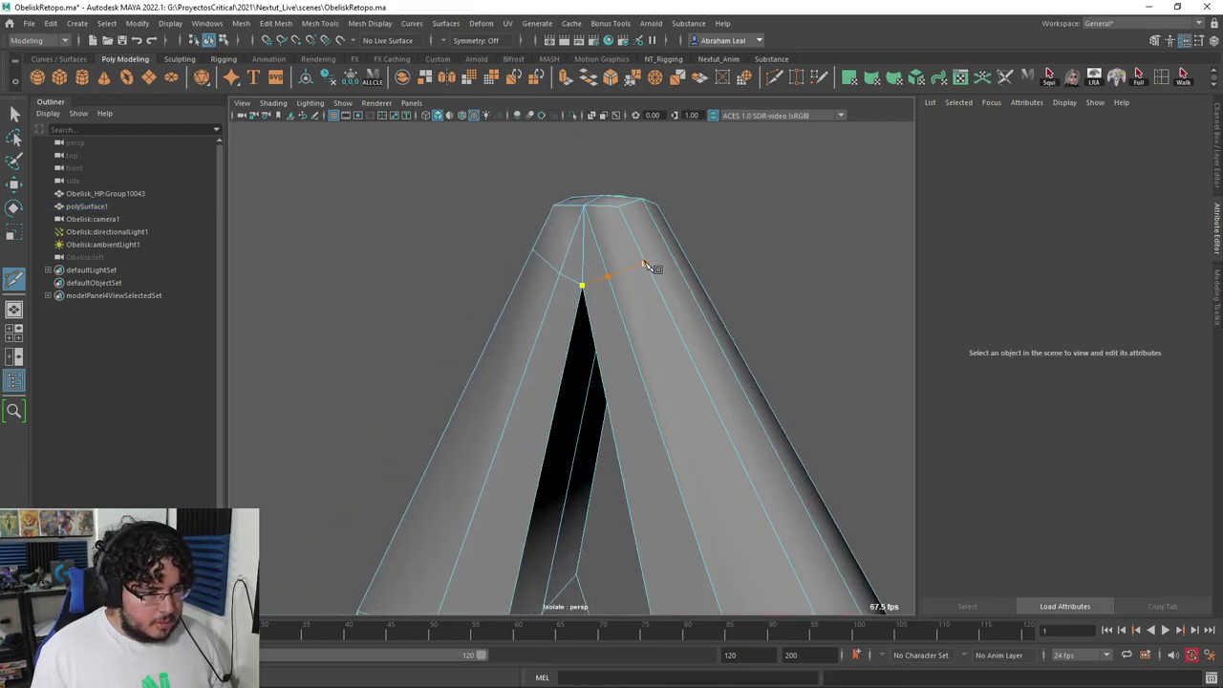
{"action": "left_click_drag", "start_coordinate": [715, 271], "coordinate": [642, 284], "text": "alt"}
{"action": "left_click", "coordinate": [695, 271]}
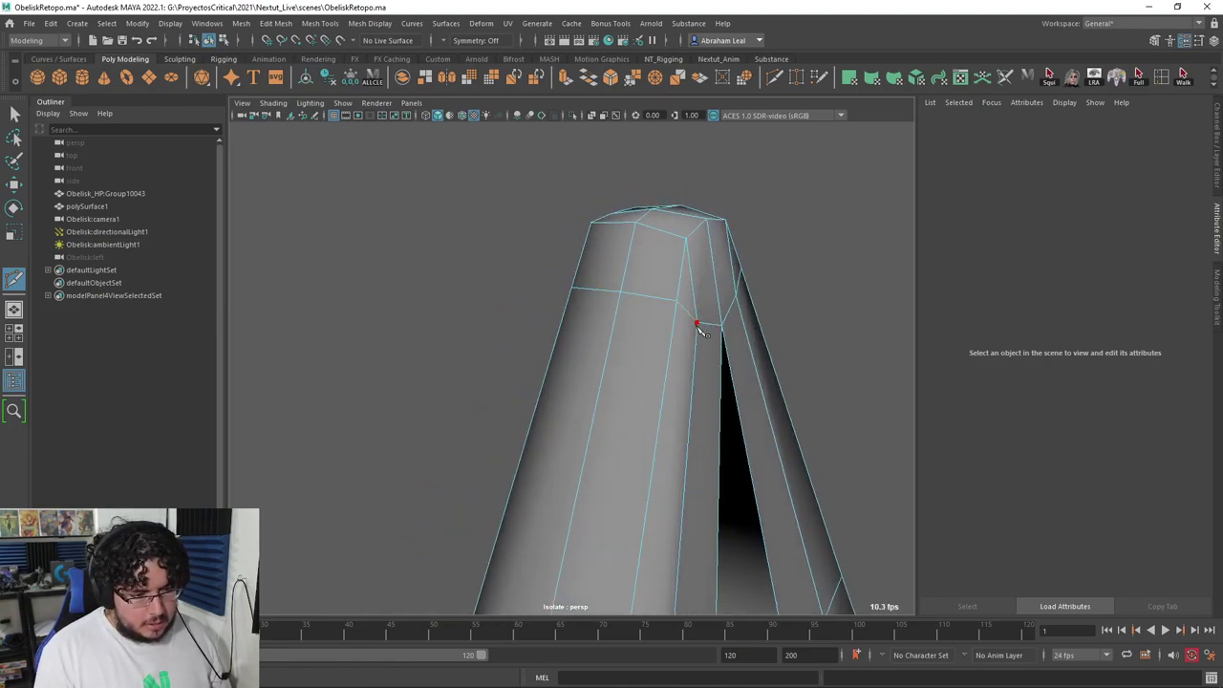
Step: Complete the Multi-Cut at the vertex beside the opening's peak and check the tip in smooth preview
{"action": "left_click", "coordinate": [698, 324]}
{"action": "left_click_drag", "start_coordinate": [698, 325], "coordinate": [656, 295], "text": "alt"}
{"action": "right_click_drag", "start_coordinate": [655, 295], "coordinate": [743, 334], "text": "alt"}
{"action": "key", "text": "3"}
{"action": "left_click_drag", "start_coordinate": [743, 334], "coordinate": [682, 247], "text": "alt"}
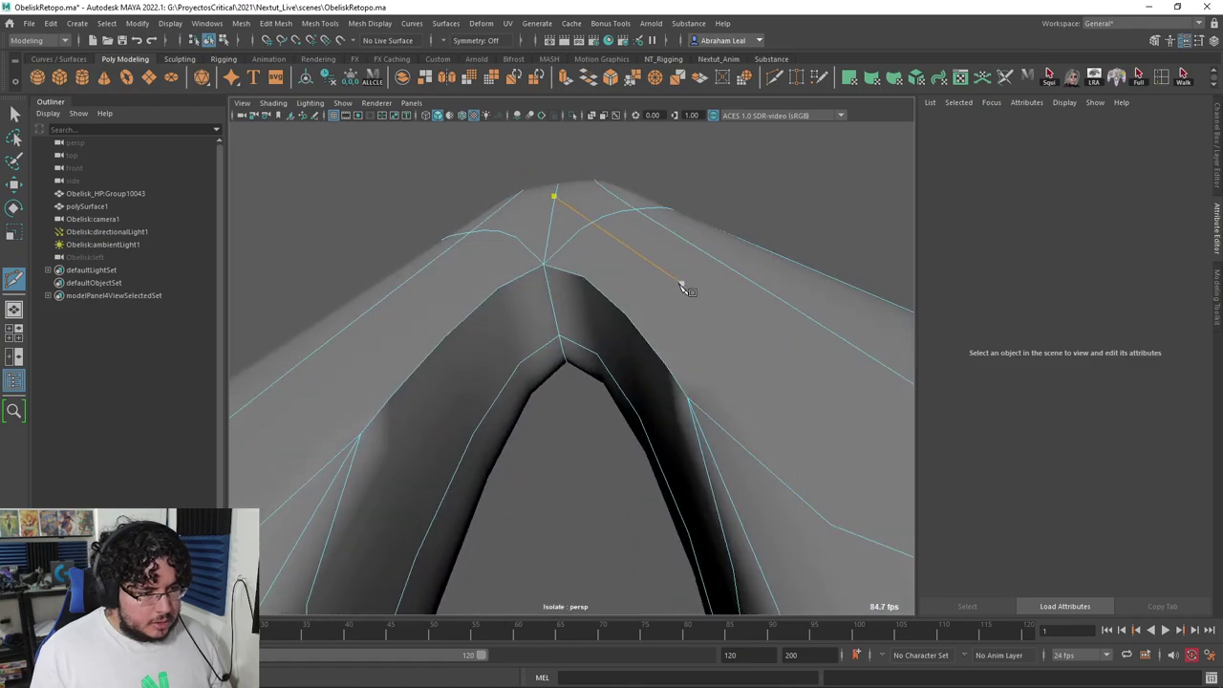
{"action": "mouse_move", "coordinate": [659, 292]}
{"action": "left_mouse_down", "text": "alt"}
{"action": "mouse_move", "coordinate": [631, 328]}
{"action": "mouse_move", "coordinate": [574, 254]}
{"action": "left_mouse_up", "text": "alt"}
Step: Select vertices around the tip in wireframe and compare the opening's peak with and without smooth preview
{"action": "key", "text": "1"}
{"action": "key", "text": "q"}
{"action": "left_click", "coordinate": [578, 258]}
{"action": "key", "text": "4"}
{"action": "mouse_move", "coordinate": [613, 176]}
{"action": "left_mouse_down", "text": "alt"}
{"action": "mouse_move", "coordinate": [623, 244]}
{"action": "mouse_move", "coordinate": [601, 290]}
{"action": "mouse_move", "coordinate": [625, 295]}
{"action": "left_mouse_up", "text": "alt"}
{"action": "left_click", "coordinate": [616, 276]}
{"action": "left_click", "coordinate": [599, 290]}
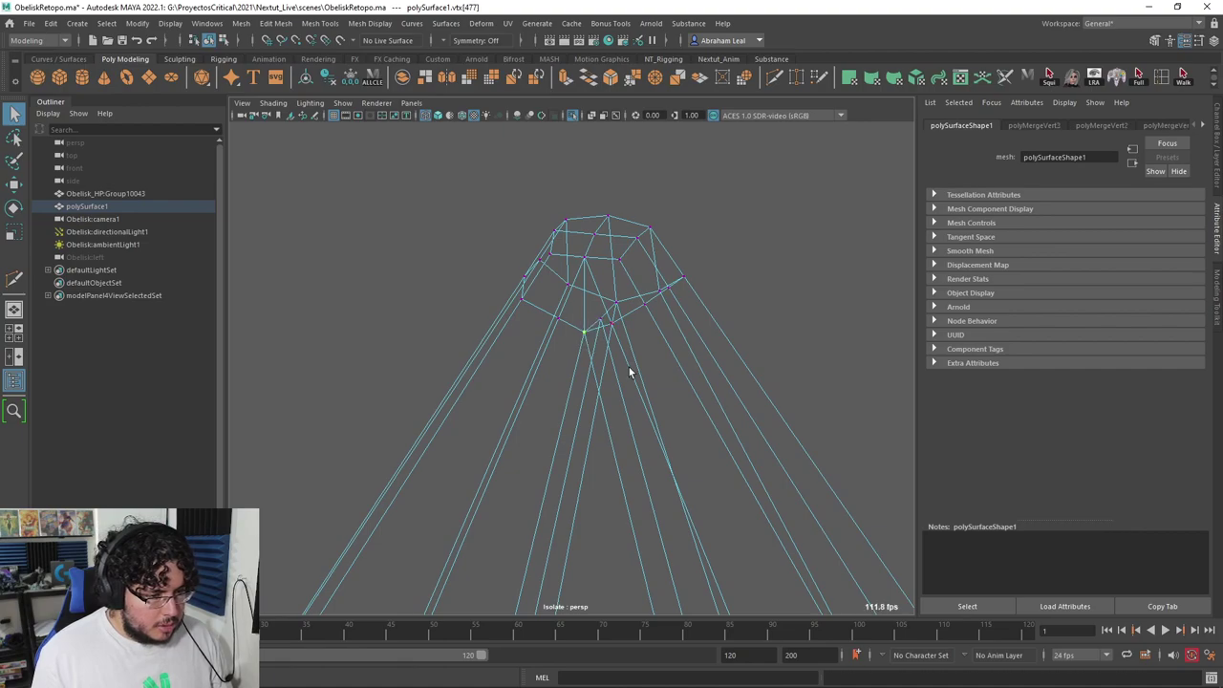
{"action": "key", "text": "3"}
{"action": "mouse_move", "coordinate": [630, 371]}
{"action": "left_mouse_down", "text": "alt"}
{"action": "mouse_move", "coordinate": [603, 325]}
{"action": "mouse_move", "coordinate": [594, 383]}
{"action": "left_mouse_up", "text": "alt"}
{"action": "key", "text": "5"}
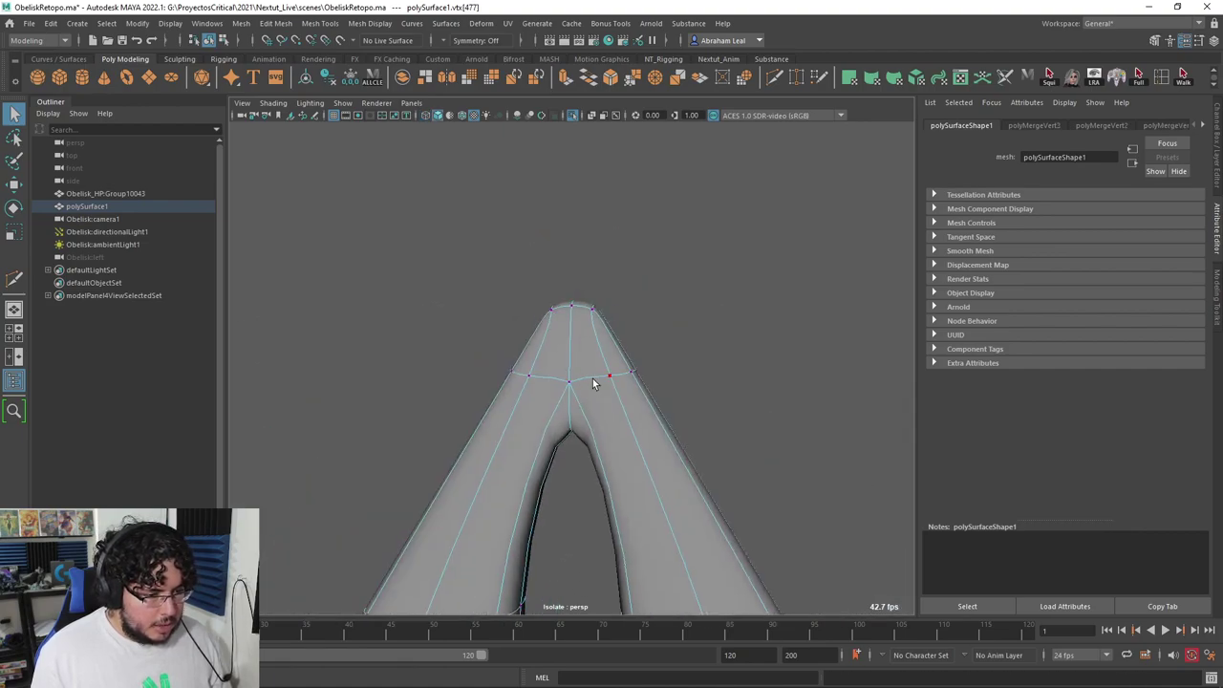
{"action": "middle_click_drag", "start_coordinate": [604, 413], "coordinate": [614, 303], "text": "alt"}
{"action": "key", "text": "1"}
{"action": "left_click_drag", "start_coordinate": [672, 325], "coordinate": [685, 344], "text": "alt"}
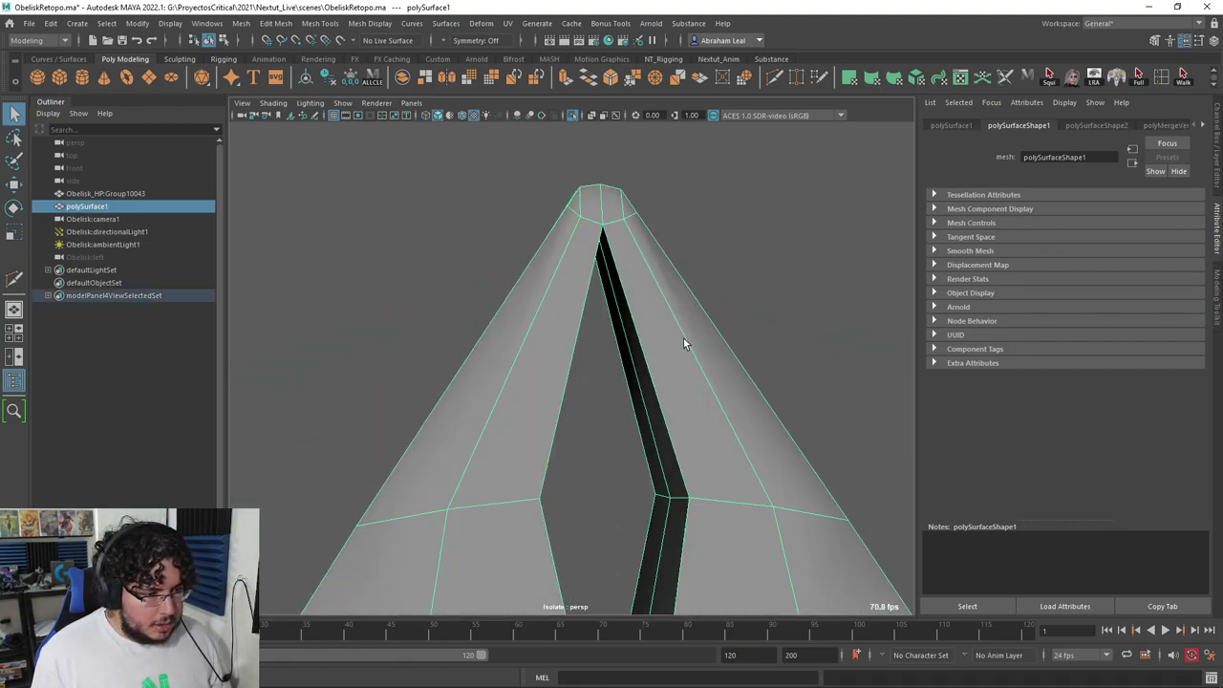
Step: Examine the UV seams around the tip and the opening with the 3D Cut and Sew UV Tool
{"action": "left_click", "coordinate": [508, 23]}
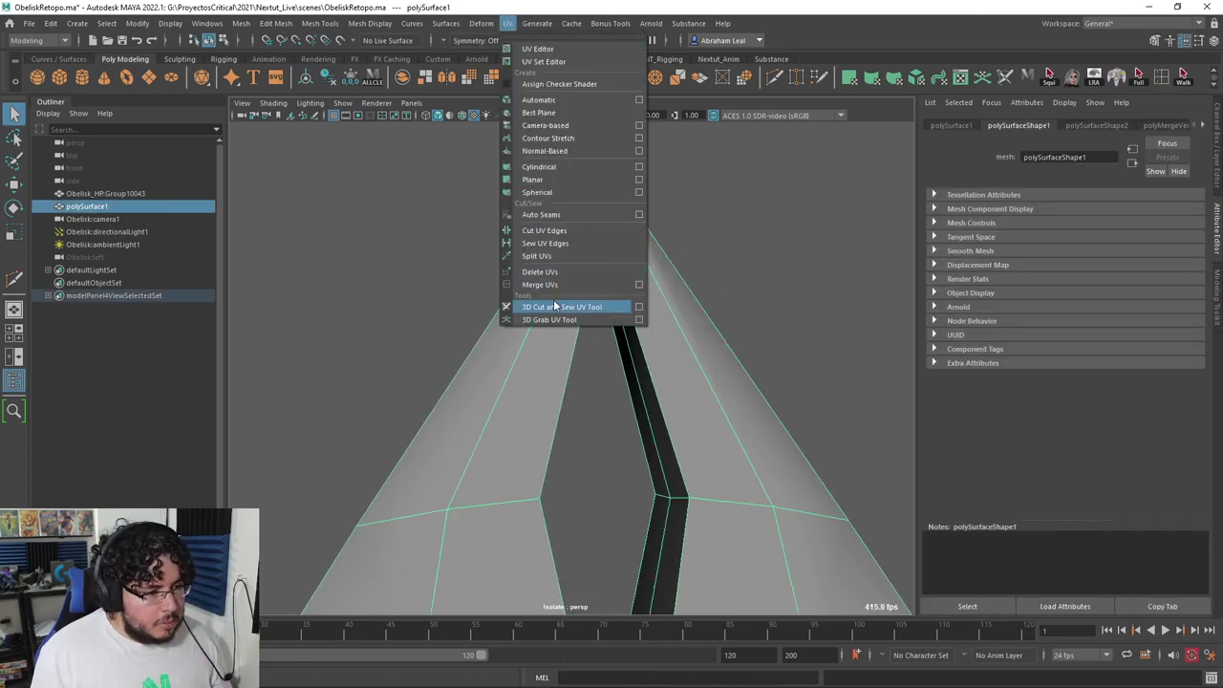
{"action": "left_click", "coordinate": [555, 305]}
{"action": "left_click_drag", "start_coordinate": [691, 293], "coordinate": [380, 327], "text": "alt"}
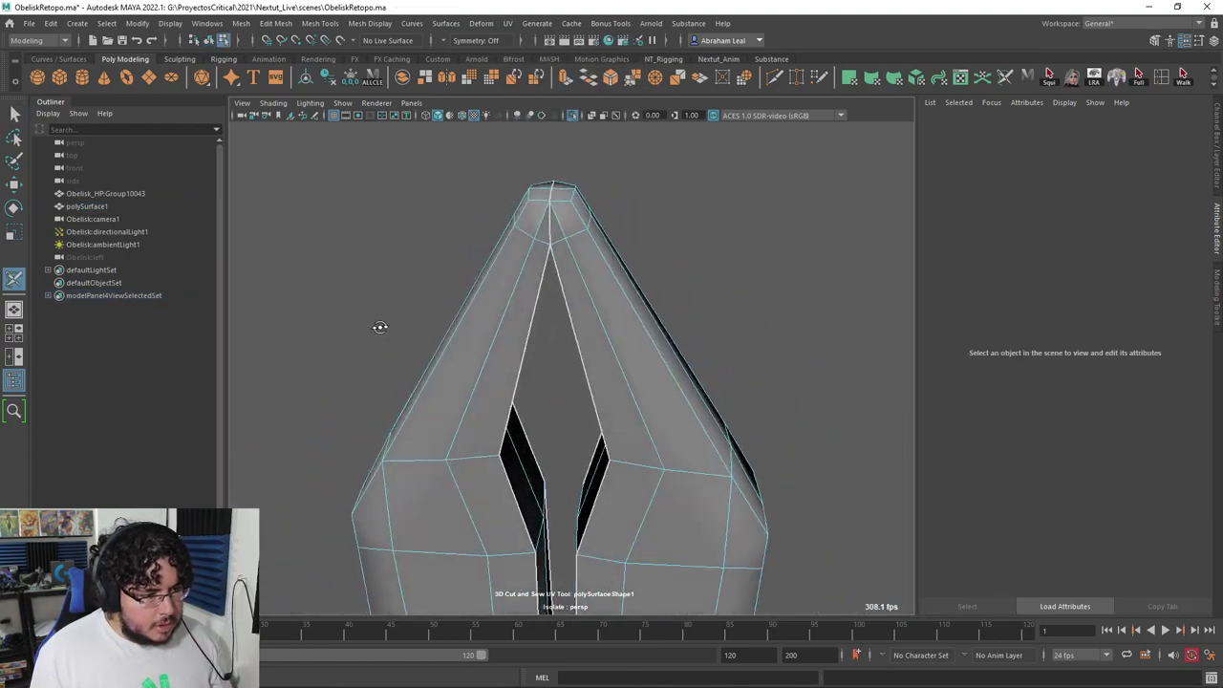
{"action": "scroll", "coordinate": [543, 197], "scroll_direction": "up", "scroll_amount": 5}
{"action": "middle_click_drag", "start_coordinate": [544, 197], "coordinate": [566, 304], "text": "alt"}
{"action": "left_click_drag", "start_coordinate": [566, 304], "coordinate": [642, 485], "text": "alt"}
{"action": "key", "text": "1"}
{"action": "key", "text": "q"}
{"action": "left_click_drag", "start_coordinate": [609, 405], "coordinate": [550, 325], "text": "alt"}
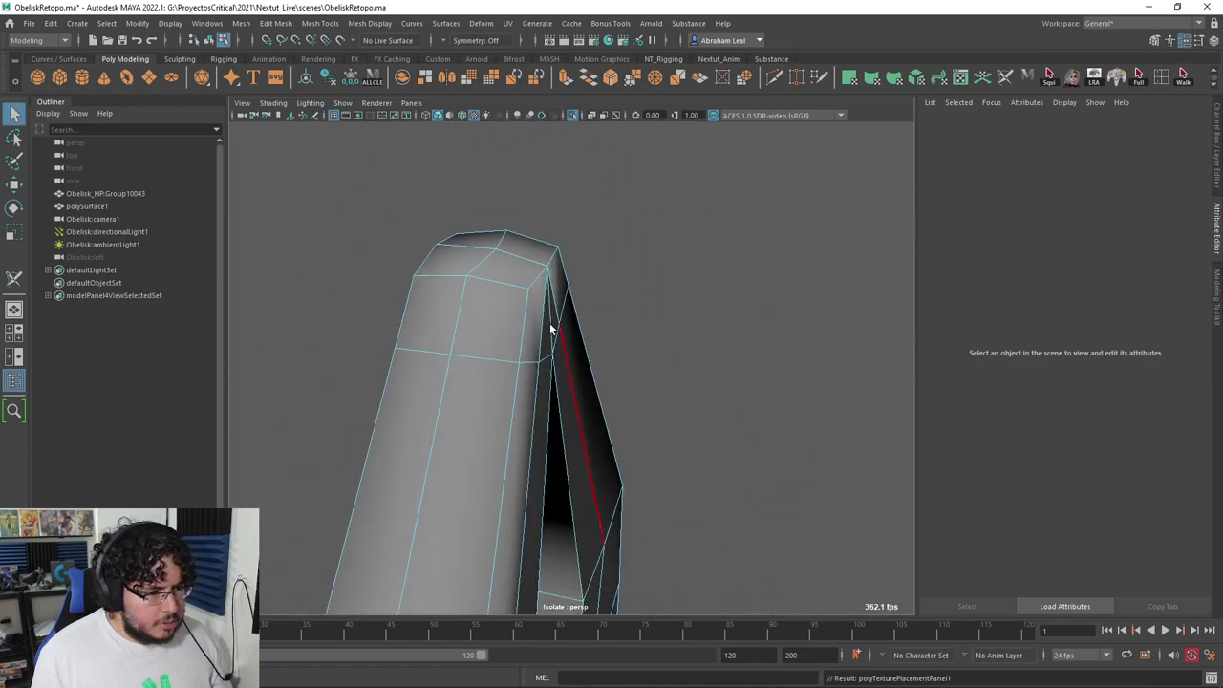
Step: Apply Soften Edge to the whole obelisk mesh and clear the selection
{"action": "left_click", "coordinate": [655, 264]}
{"action": "left_click_drag", "start_coordinate": [656, 264], "coordinate": [553, 304], "text": "alt"}
{"action": "left_click", "coordinate": [554, 303]}
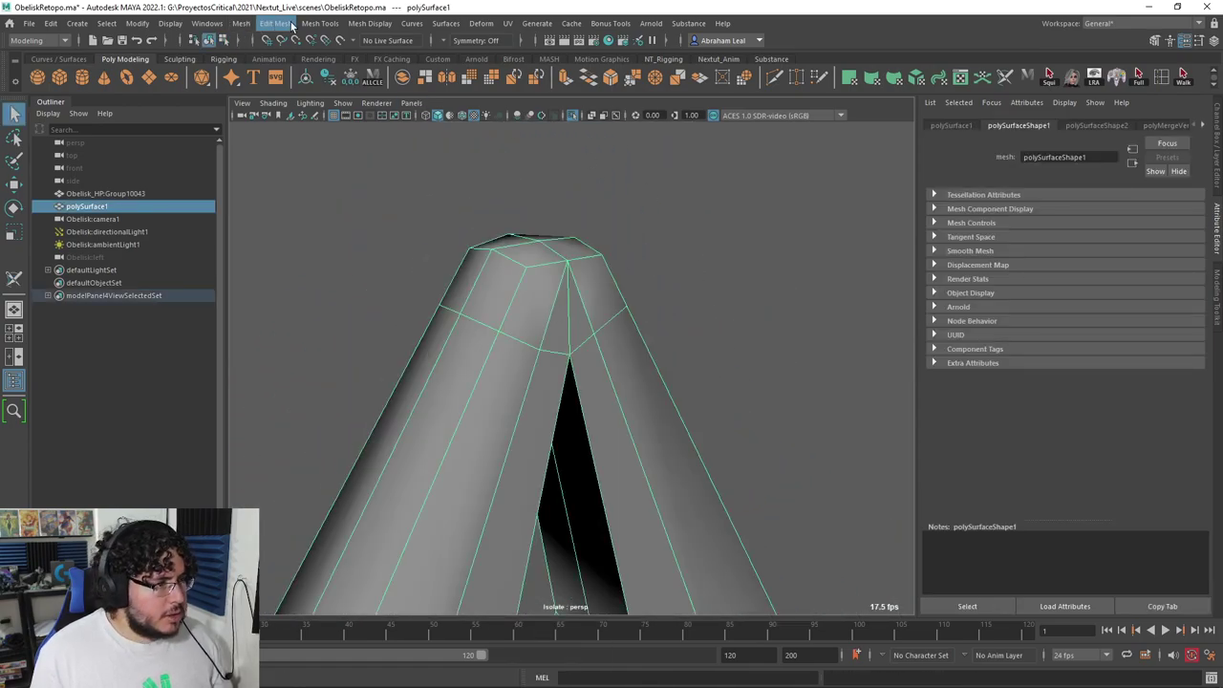
{"action": "left_click", "coordinate": [382, 24]}
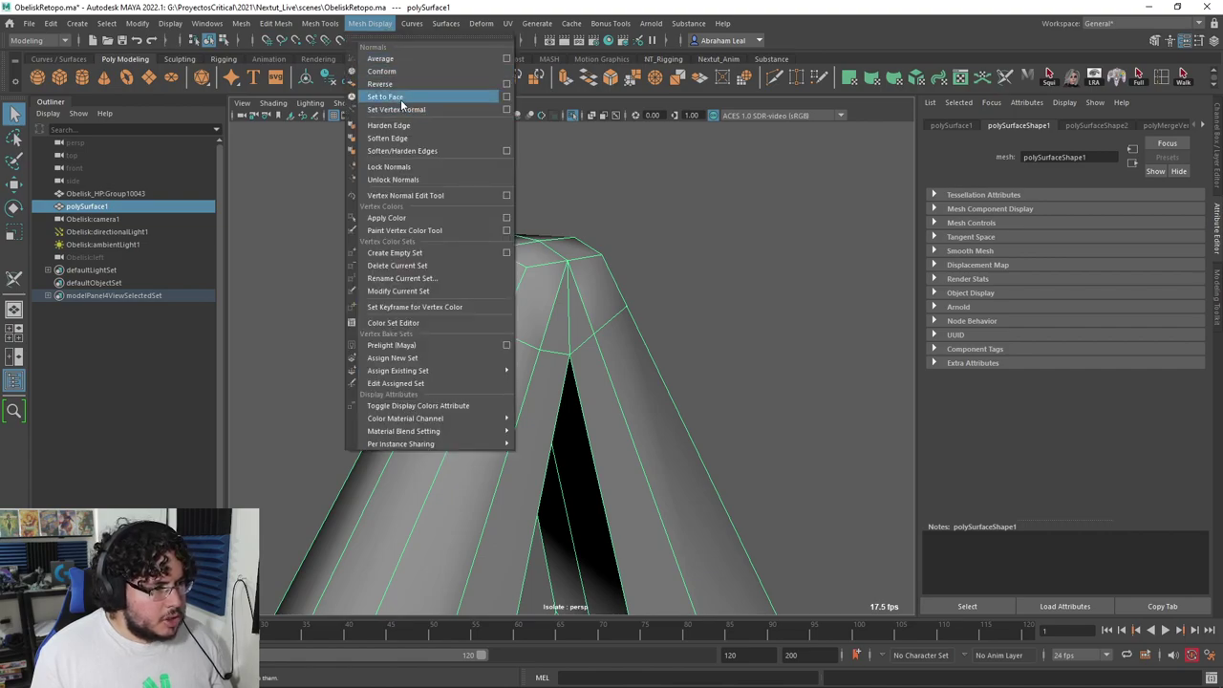
{"action": "left_click", "coordinate": [396, 143]}
{"action": "left_click_drag", "start_coordinate": [550, 277], "coordinate": [526, 410], "text": "alt"}
{"action": "left_click", "coordinate": [653, 330]}
{"action": "left_click", "coordinate": [525, 410]}
Step: Select the outer edges along both sides of the split, from the peak to its base, and bevel them with a fraction of 0.25
{"action": "scroll", "coordinate": [523, 393], "scroll_direction": "up", "scroll_amount": 5}
{"action": "right_click_drag", "start_coordinate": [514, 351], "coordinate": [501, 304]}
{"action": "left_click", "coordinate": [494, 300]}
{"action": "left_click_drag", "start_coordinate": [494, 300], "coordinate": [529, 259], "text": "alt"}
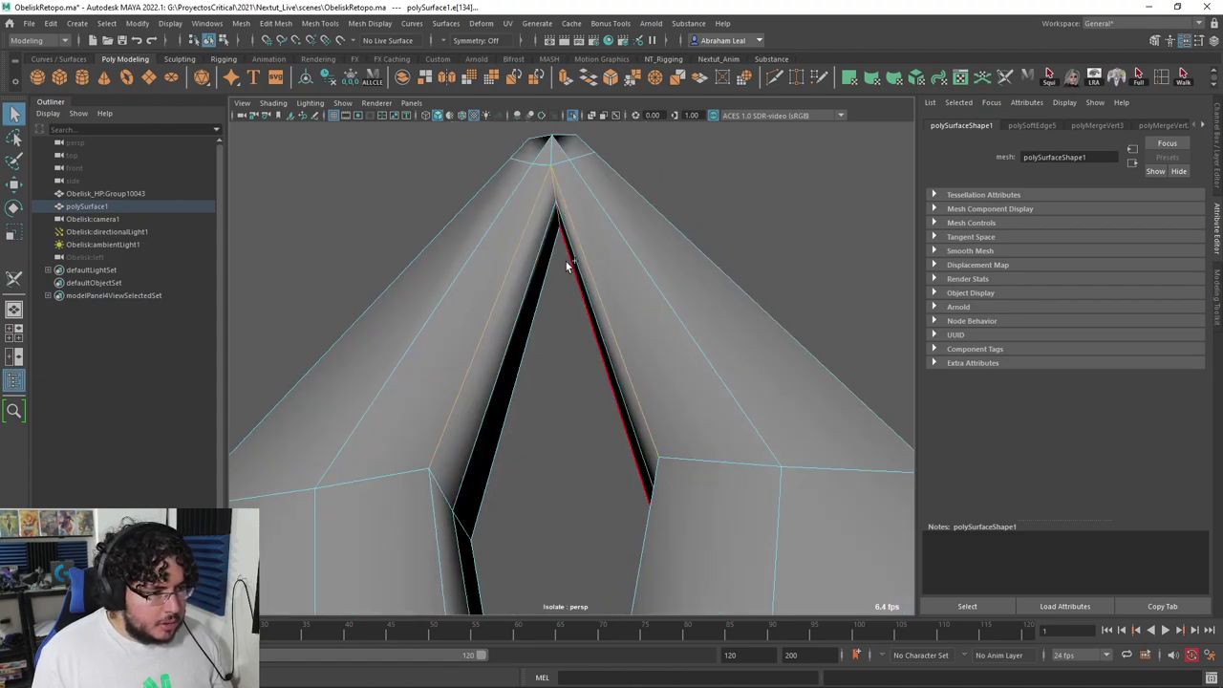
{"action": "left_click", "coordinate": [566, 262], "text": "shift"}
{"action": "left_click", "coordinate": [545, 288], "text": "shift"}
{"action": "middle_click_drag", "start_coordinate": [539, 506], "coordinate": [556, 302], "text": "alt"}
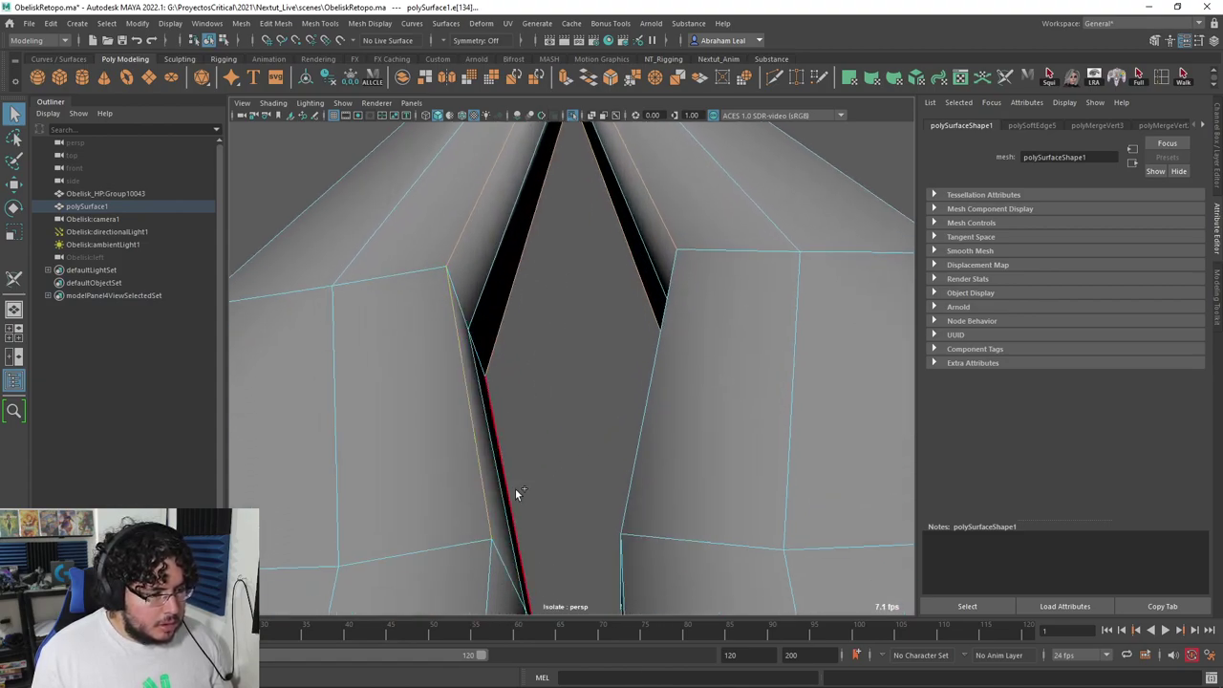
{"action": "scroll", "coordinate": [658, 428], "scroll_direction": "down", "scroll_amount": 5}
{"action": "left_click_drag", "start_coordinate": [658, 428], "coordinate": [697, 442], "text": "alt"}
{"action": "left_click", "coordinate": [641, 449], "text": "shift"}
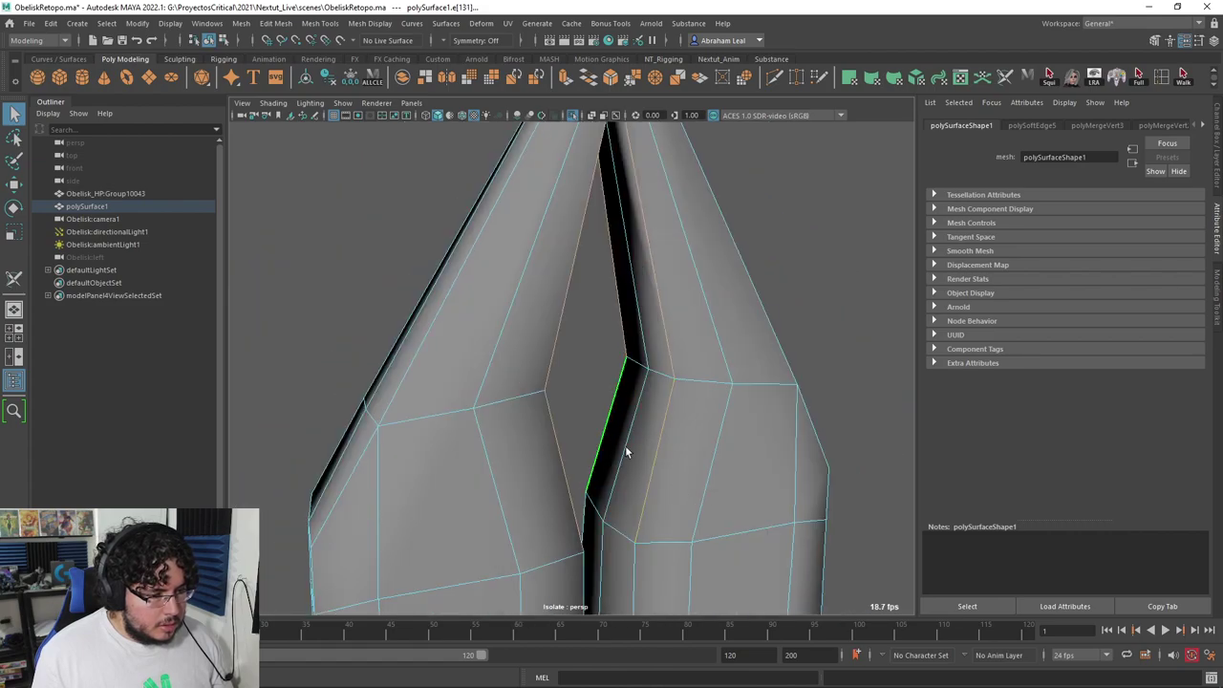
{"action": "scroll", "coordinate": [627, 452], "scroll_direction": "down", "scroll_amount": 2}
{"action": "middle_click_drag", "start_coordinate": [626, 492], "coordinate": [622, 374], "text": "alt"}
{"action": "left_click_drag", "start_coordinate": [622, 374], "coordinate": [647, 393], "text": "alt"}
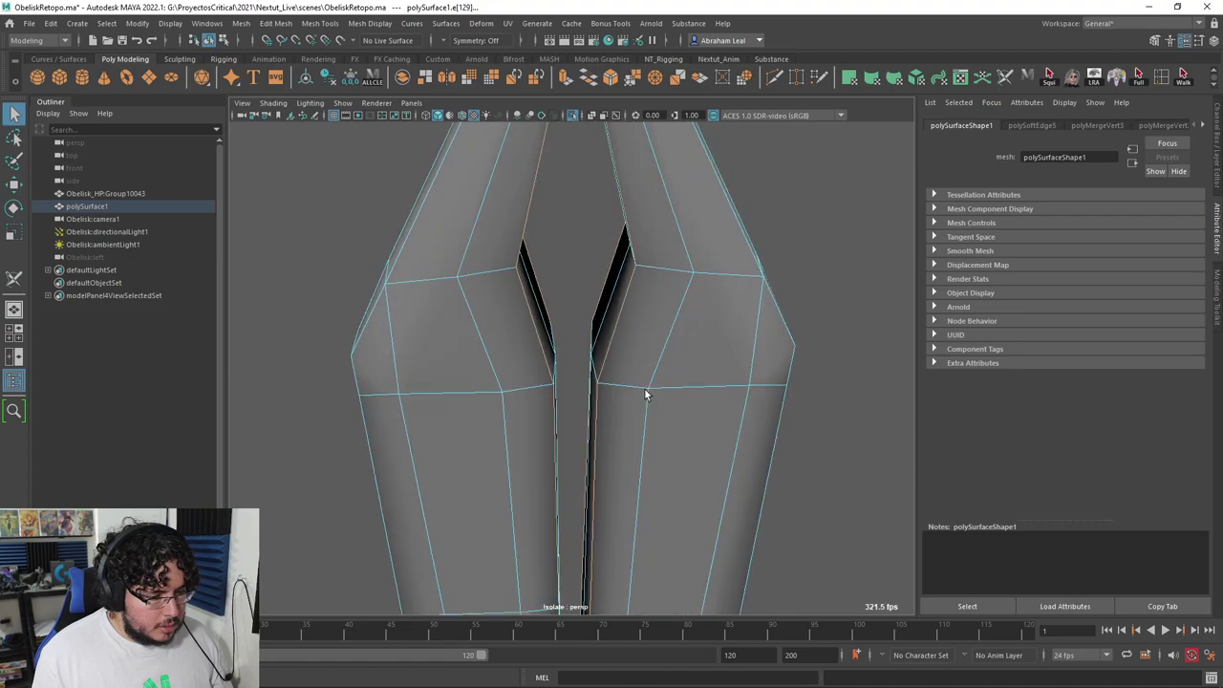
{"action": "middle_click_drag", "start_coordinate": [626, 390], "coordinate": [623, 258], "text": "alt"}
{"action": "left_click_drag", "start_coordinate": [623, 258], "coordinate": [591, 439], "text": "alt"}
{"action": "left_click", "coordinate": [577, 263], "text": "shift"}
{"action": "middle_click_drag", "start_coordinate": [591, 440], "coordinate": [573, 349], "text": "alt"}
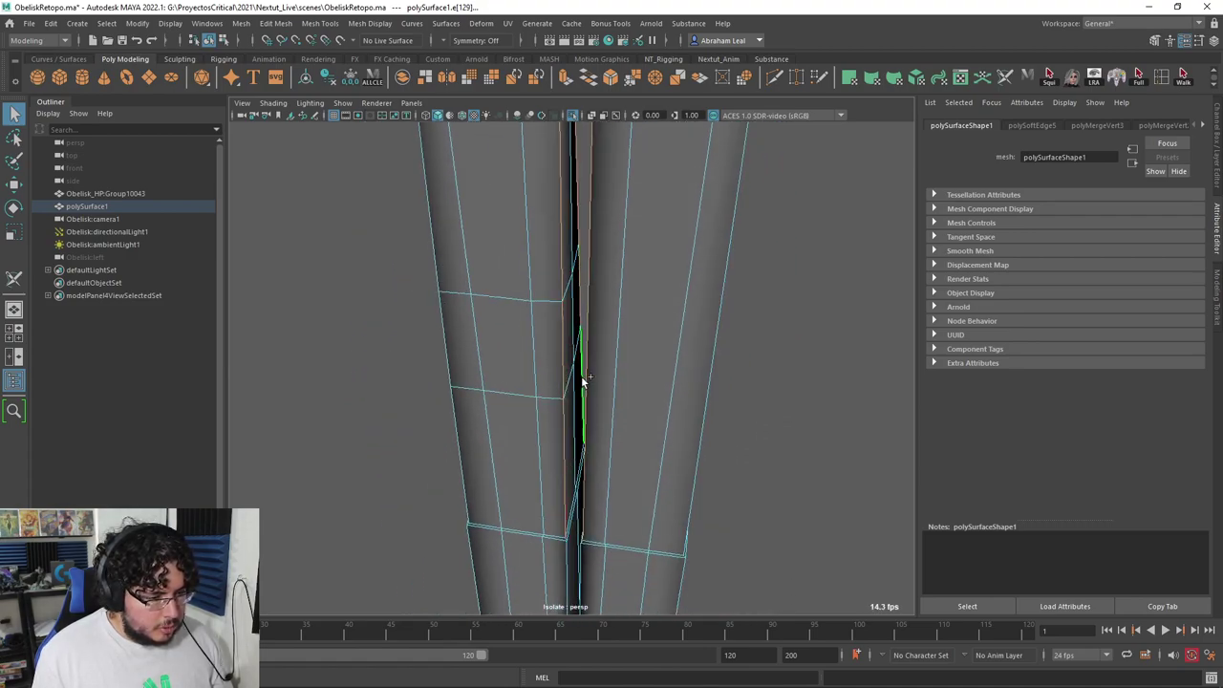
{"action": "left_click_drag", "start_coordinate": [583, 380], "coordinate": [577, 278], "text": "alt"}
{"action": "key", "text": "ctrl+b"}
{"action": "right_click_drag", "start_coordinate": [576, 278], "coordinate": [682, 382], "text": "alt"}
{"action": "left_click_drag", "start_coordinate": [764, 382], "coordinate": [750, 380]}
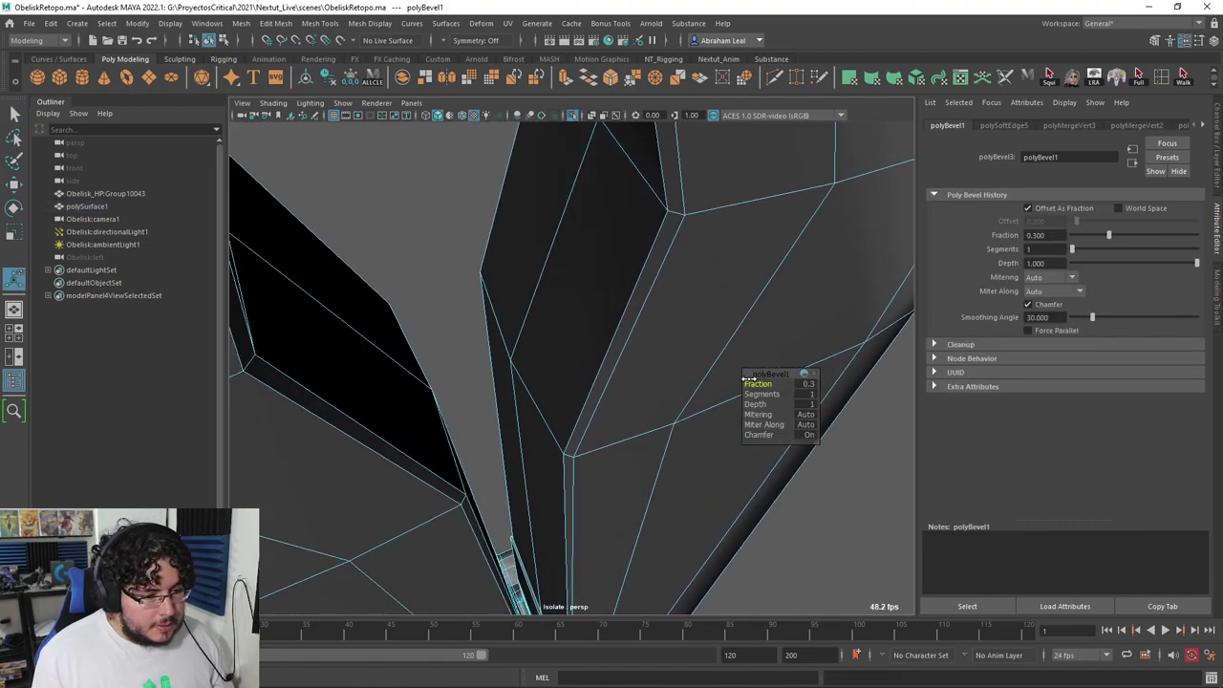
Step: Return to object mode and examine the shading of the bevelled opening up to the tip
{"action": "left_click_drag", "start_coordinate": [663, 325], "coordinate": [653, 297], "text": "alt"}
{"action": "right_click_drag", "start_coordinate": [654, 297], "coordinate": [573, 301], "text": "alt"}
{"action": "right_click_drag", "start_coordinate": [566, 253], "coordinate": [647, 194]}
{"action": "key", "text": "q"}
{"action": "left_click", "coordinate": [646, 194]}
{"action": "right_click_drag", "start_coordinate": [564, 182], "coordinate": [587, 191], "text": "alt"}
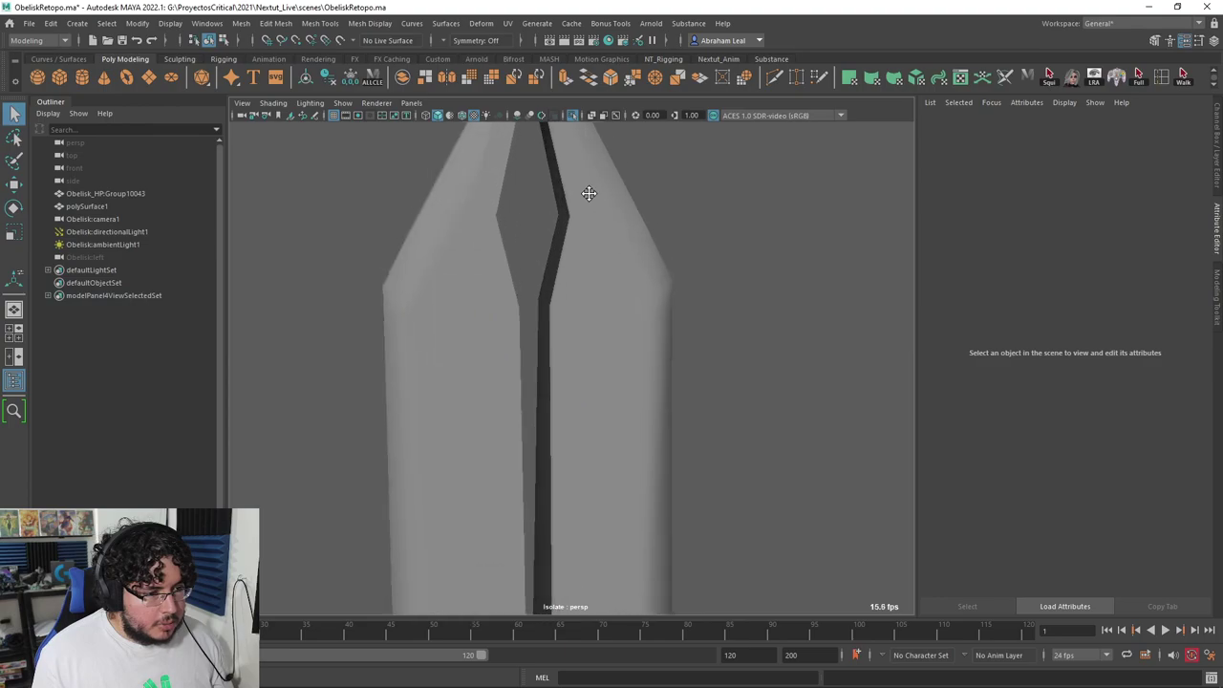
{"action": "left_click_drag", "start_coordinate": [587, 191], "coordinate": [541, 317], "text": "alt"}
{"action": "left_click", "coordinate": [594, 351]}
{"action": "right_click_drag", "start_coordinate": [540, 317], "coordinate": [609, 346], "text": "alt"}
{"action": "left_click_drag", "start_coordinate": [610, 346], "coordinate": [537, 292], "text": "alt"}
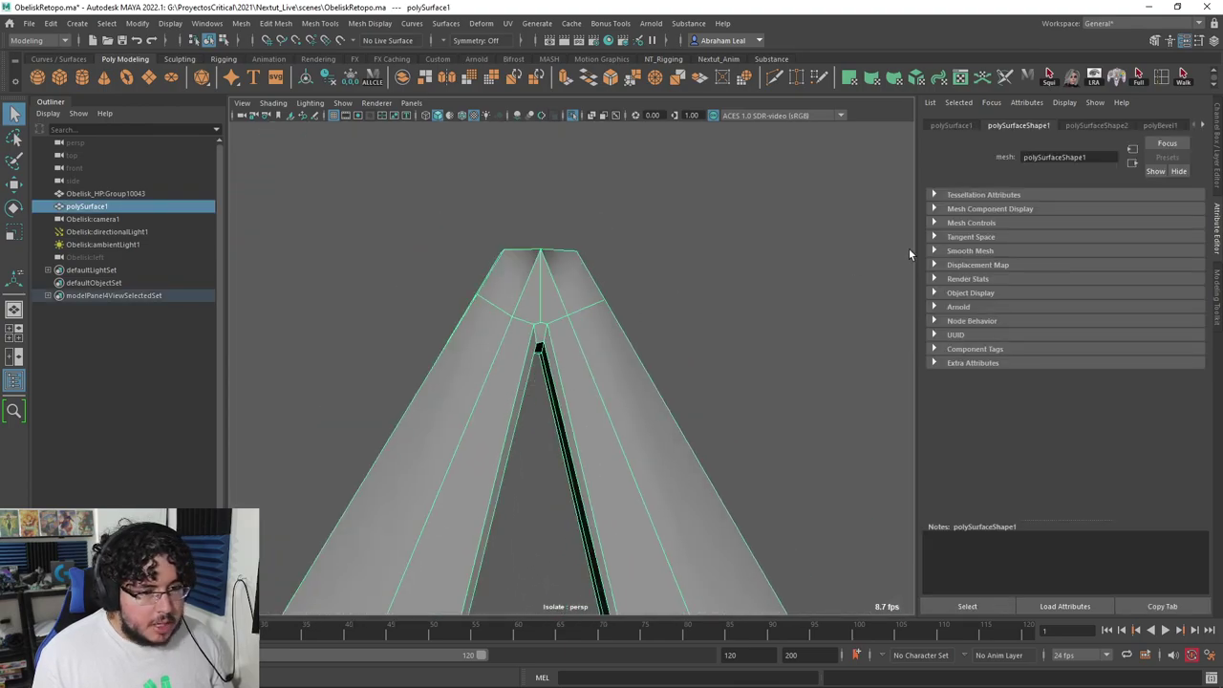
Step: Set the bevel's mitering to Uniform and check the opening's peak
{"action": "key", "text": "ctrl+a"}
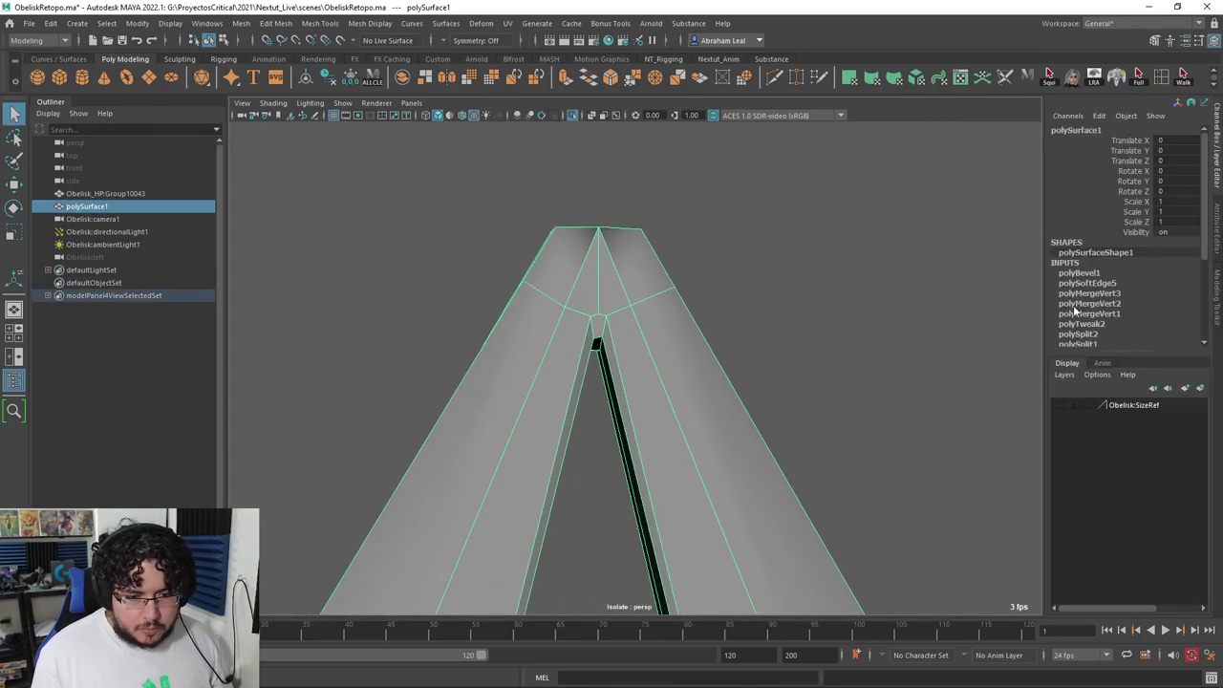
{"action": "left_click", "coordinate": [1078, 273]}
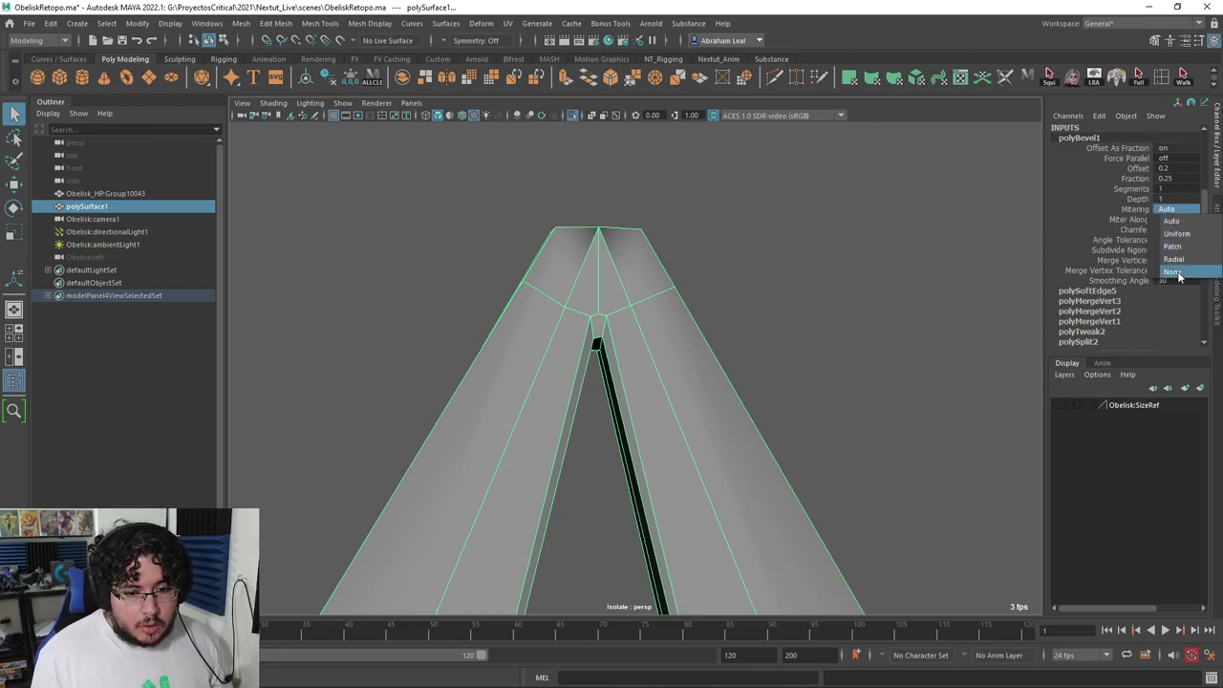
{"action": "scroll", "coordinate": [573, 287], "scroll_direction": "up", "scroll_amount": 3}
{"action": "left_click_drag", "start_coordinate": [586, 266], "coordinate": [583, 250], "text": "alt"}
{"action": "scroll", "coordinate": [593, 266], "scroll_direction": "down", "scroll_amount": 5}
{"action": "left_click_drag", "start_coordinate": [613, 335], "coordinate": [669, 334], "text": "alt"}
{"action": "right_click_drag", "start_coordinate": [669, 334], "coordinate": [544, 311], "text": "alt"}
{"action": "left_click_drag", "start_coordinate": [574, 335], "coordinate": [621, 385], "text": "alt"}
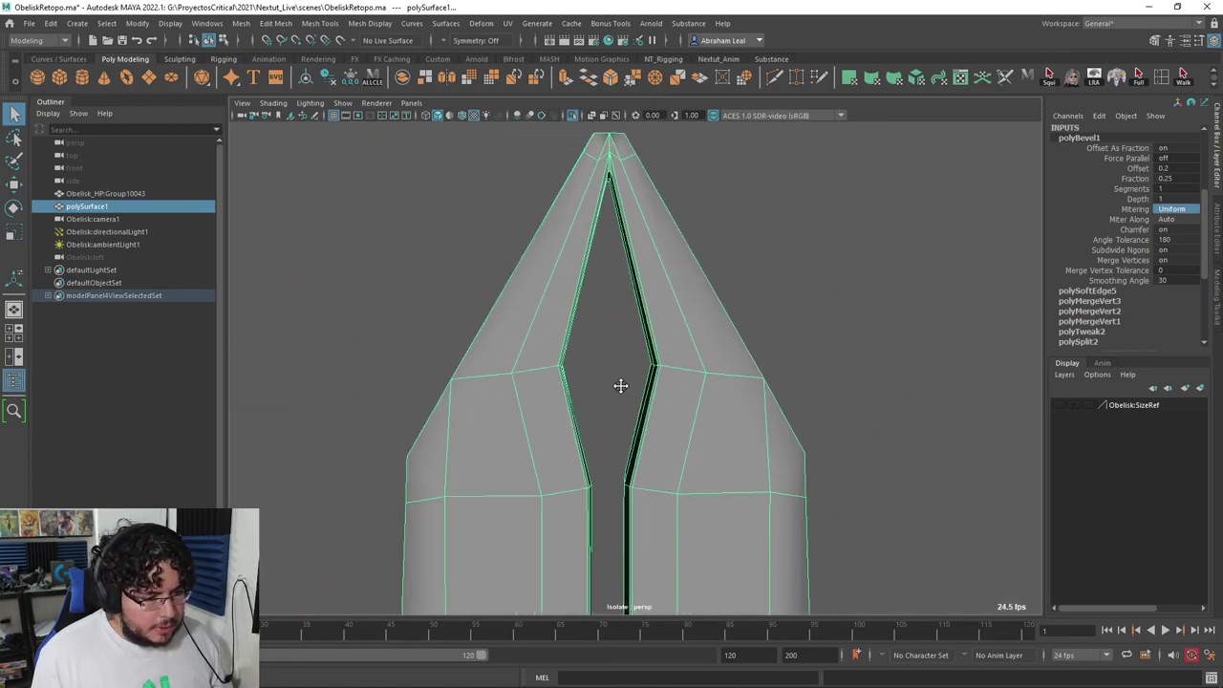
Step: Examine the bevel down the split to the corners where it meets the horizontal band at the base
{"action": "middle_click_drag", "start_coordinate": [620, 385], "coordinate": [611, 229], "text": "alt"}
{"action": "right_click_drag", "start_coordinate": [583, 373], "coordinate": [615, 399], "text": "alt"}
{"action": "middle_click_drag", "start_coordinate": [614, 399], "coordinate": [573, 212], "text": "alt"}
{"action": "middle_click_drag", "start_coordinate": [573, 421], "coordinate": [595, 264], "text": "alt"}
{"action": "scroll", "coordinate": [587, 281], "scroll_direction": "up", "scroll_amount": 5}
{"action": "left_click_drag", "start_coordinate": [469, 277], "coordinate": [485, 294], "text": "alt"}
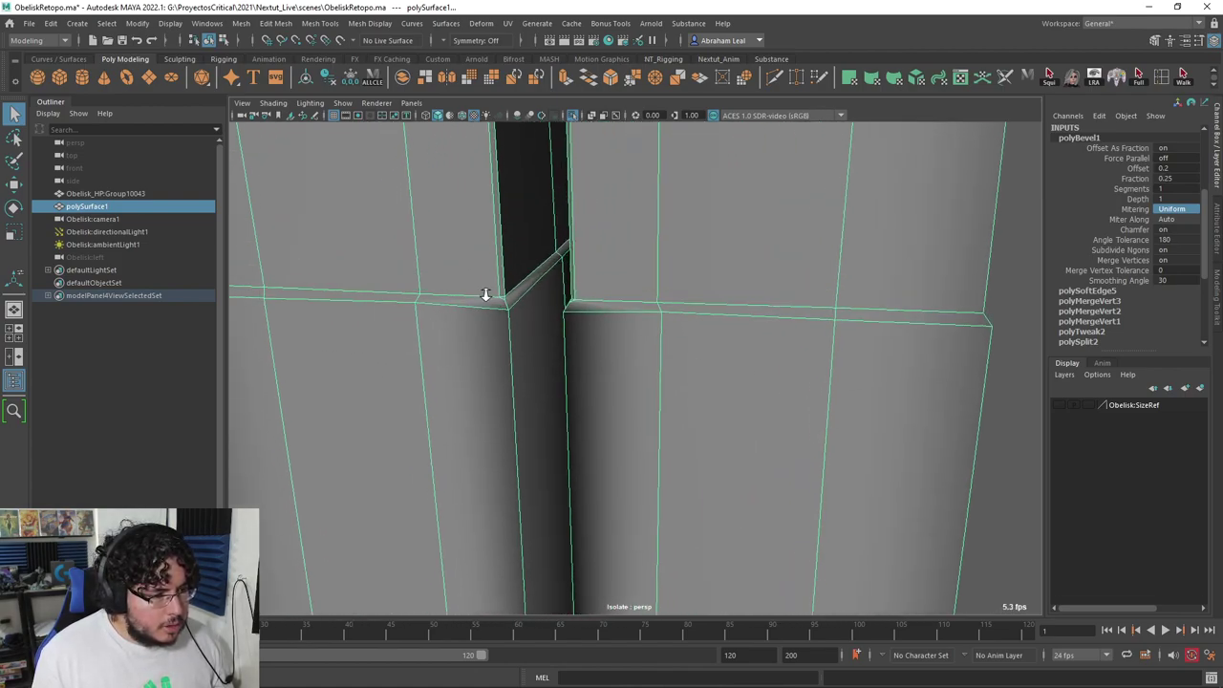
{"action": "right_click_drag", "start_coordinate": [440, 258], "coordinate": [464, 270], "text": "alt"}
{"action": "middle_click_drag", "start_coordinate": [465, 270], "coordinate": [564, 313], "text": "alt"}
{"action": "right_click_drag", "start_coordinate": [540, 311], "coordinate": [554, 317], "text": "alt"}
{"action": "middle_click_drag", "start_coordinate": [497, 261], "coordinate": [499, 262], "text": "alt"}
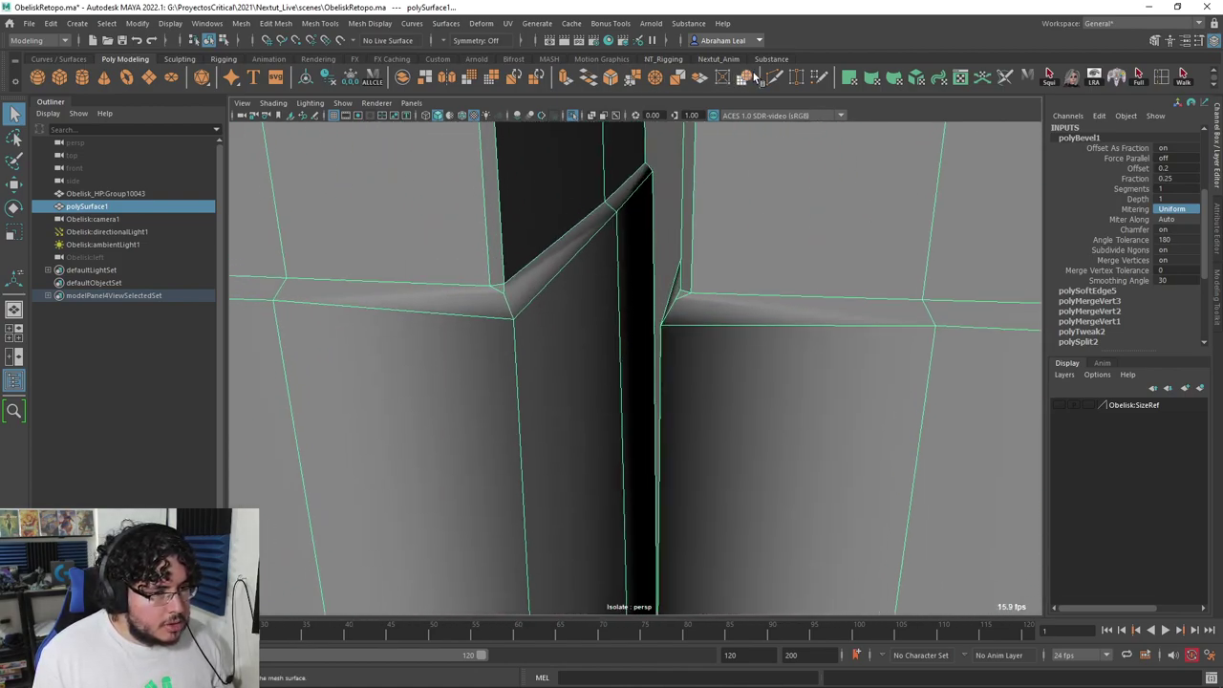
Step: Cut short edges with Multi-Cut from the bevel's end vertices to the lower corner vertices at the split's base
{"action": "right_click", "coordinate": [513, 322]}
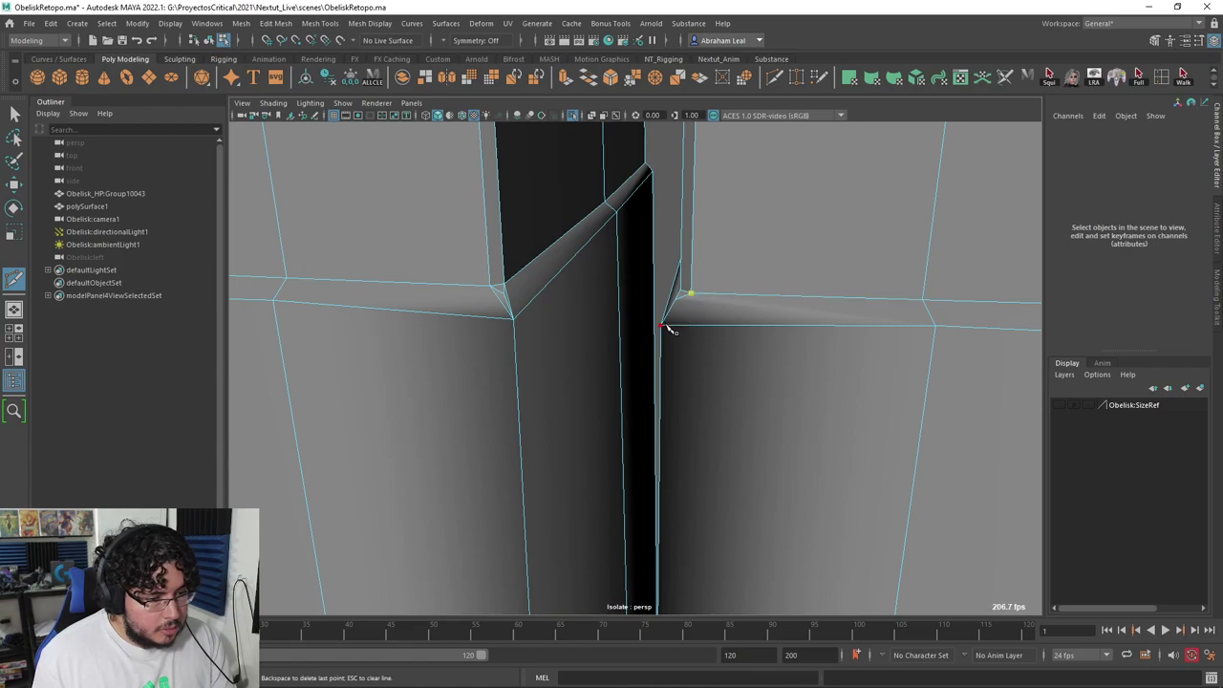
{"action": "left_click_drag", "start_coordinate": [705, 333], "coordinate": [845, 329], "text": "alt"}
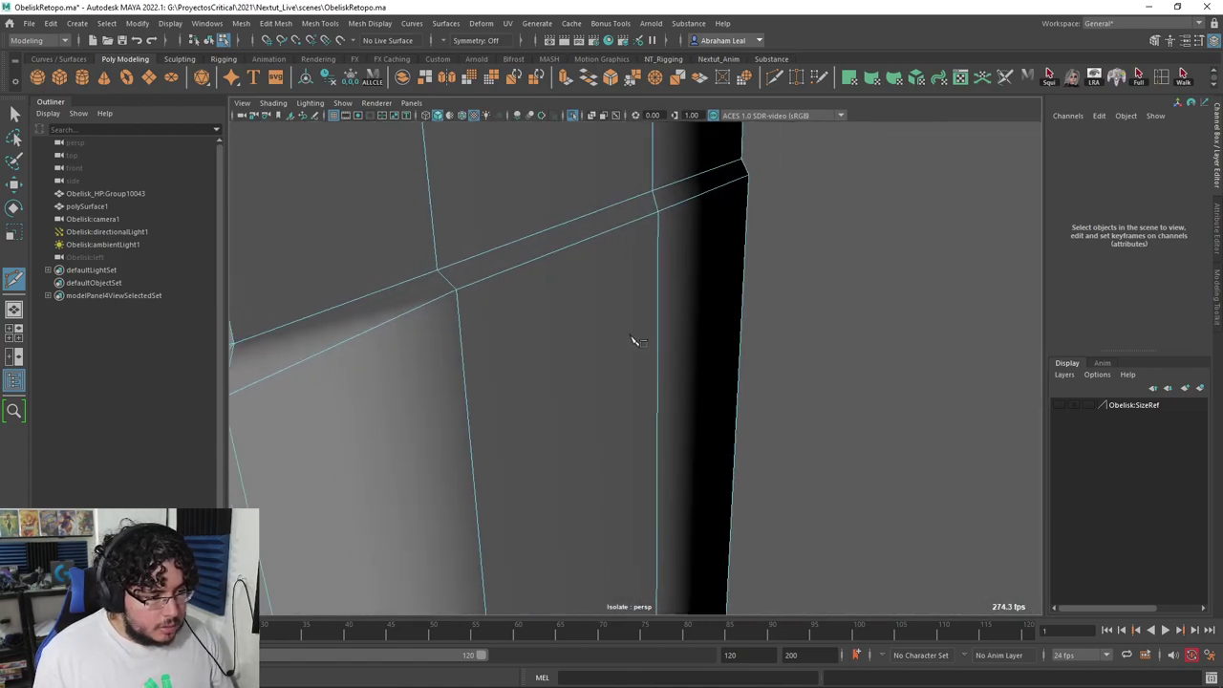
{"action": "left_click", "coordinate": [461, 294]}
{"action": "left_click_drag", "start_coordinate": [497, 368], "coordinate": [535, 350], "text": "alt"}
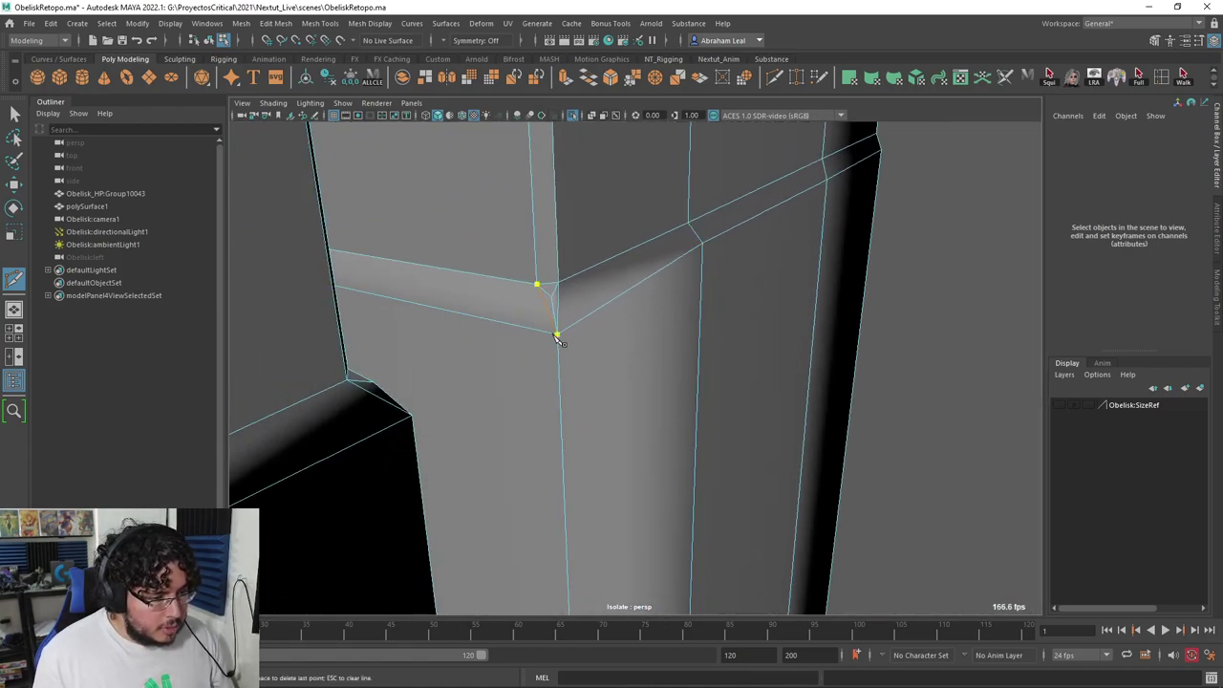
{"action": "left_click_drag", "start_coordinate": [594, 336], "coordinate": [650, 358], "text": "alt"}
{"action": "left_click", "coordinate": [649, 358]}
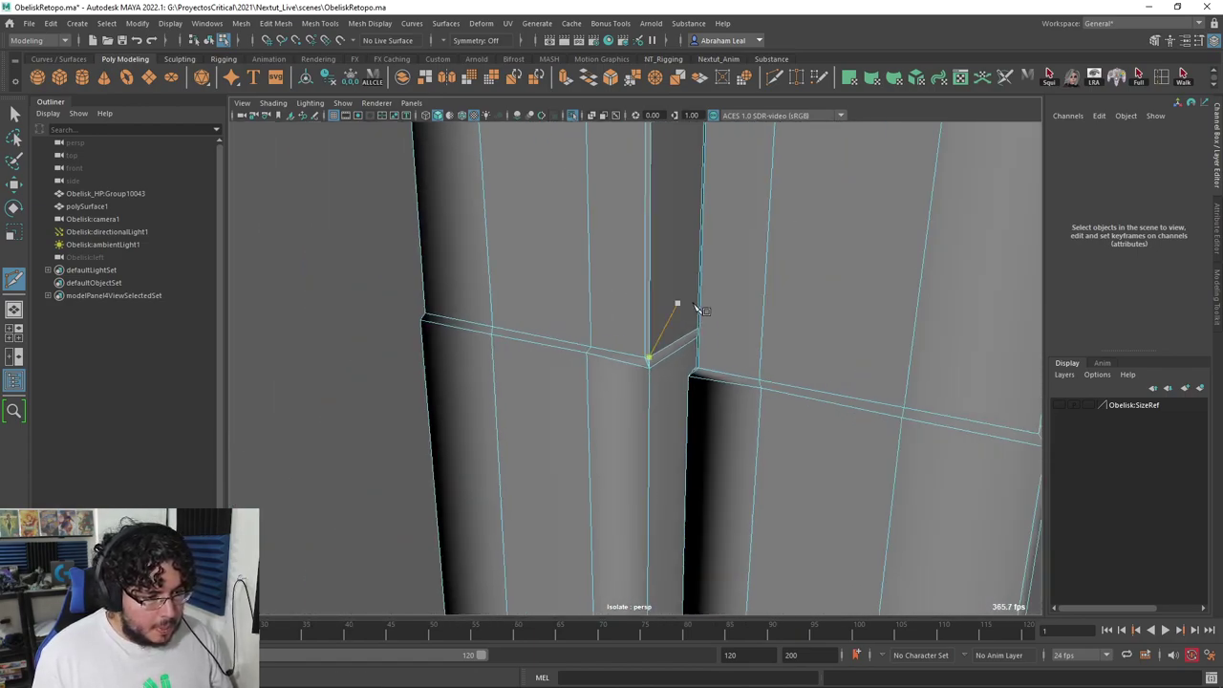
{"action": "left_click_drag", "start_coordinate": [696, 309], "coordinate": [784, 376], "text": "alt"}
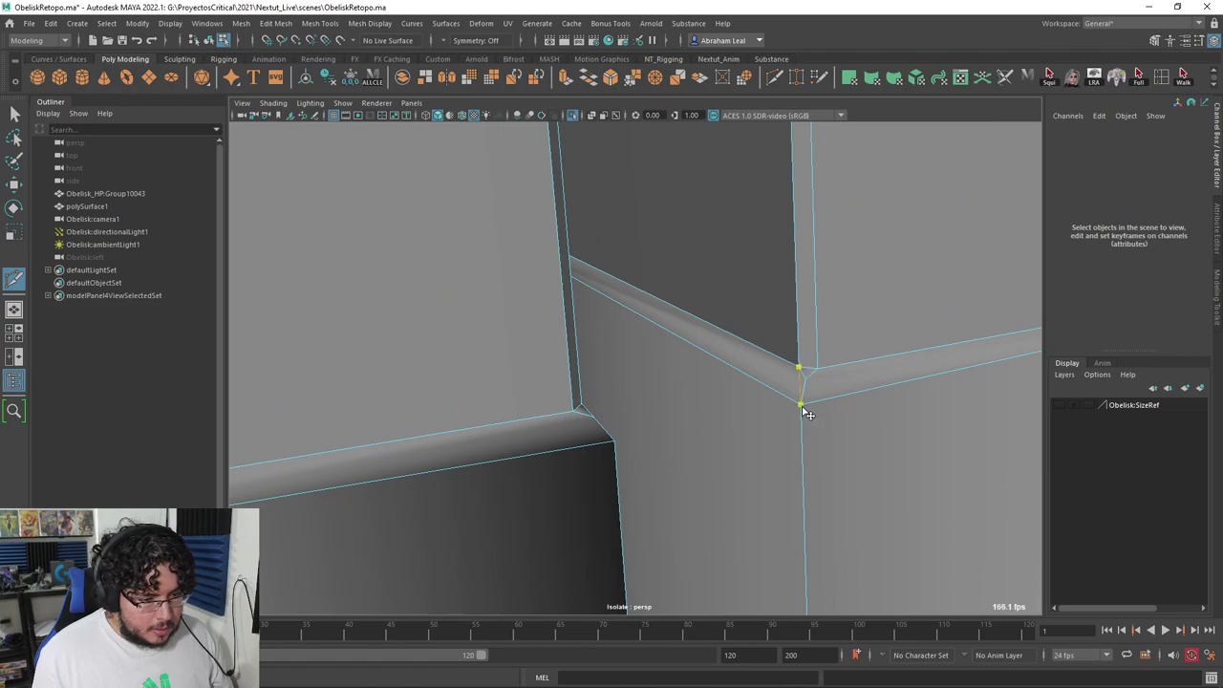
Step: Connect the remaining bevel end vertices to the band's lower corners with Multi-Cut on the other corners of the split
{"action": "right_click", "coordinate": [802, 408]}
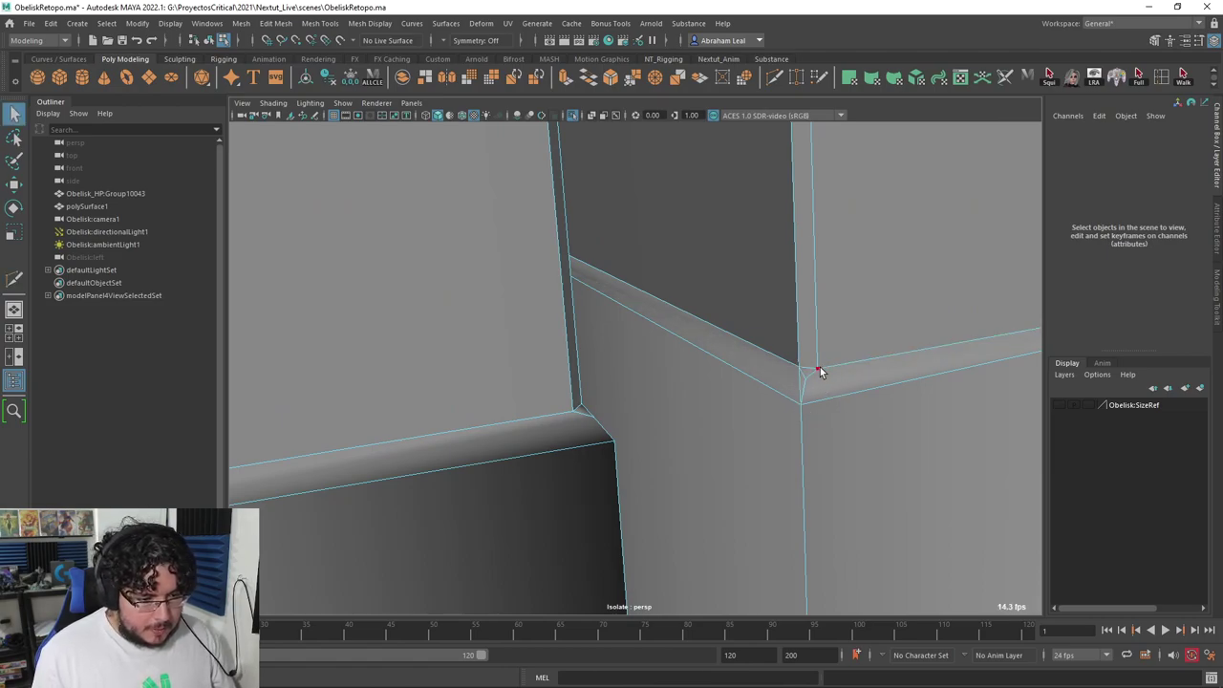
{"action": "key", "text": "g"}
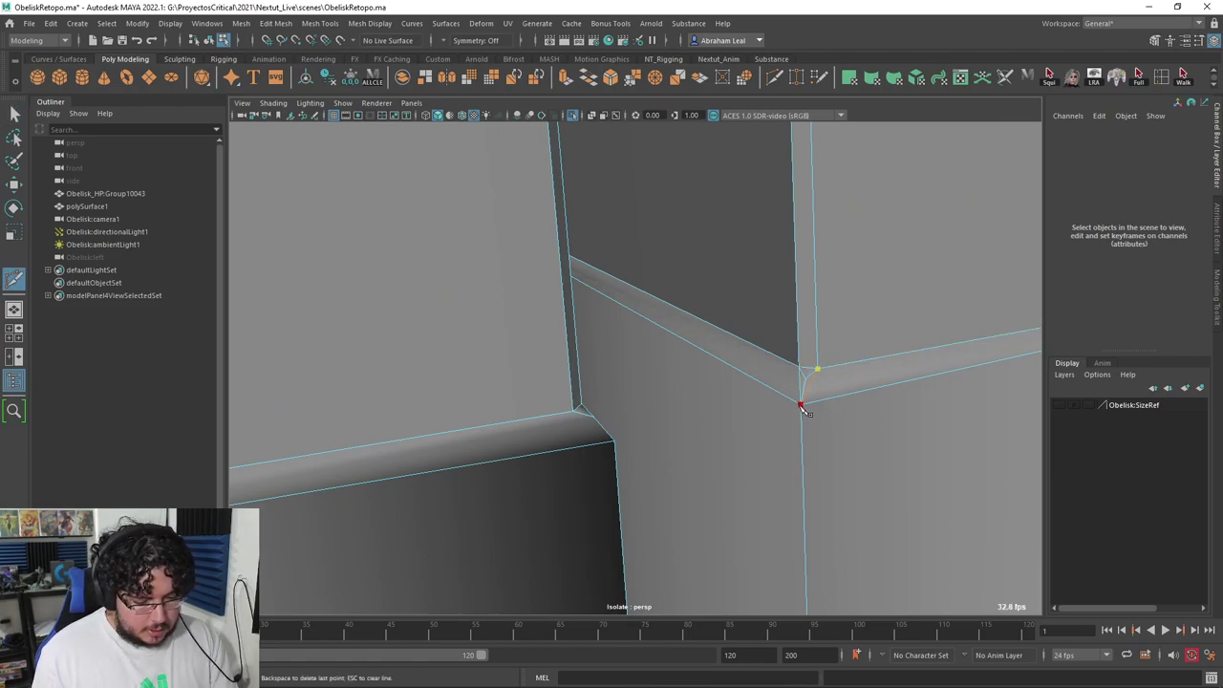
{"action": "left_click", "coordinate": [801, 405]}
{"action": "right_click", "coordinate": [801, 405]}
{"action": "scroll", "coordinate": [801, 405], "scroll_direction": "down", "scroll_amount": 5}
{"action": "left_click_drag", "start_coordinate": [801, 405], "coordinate": [535, 401], "text": "alt"}
{"action": "scroll", "coordinate": [668, 342], "scroll_direction": "up", "scroll_amount": 4}
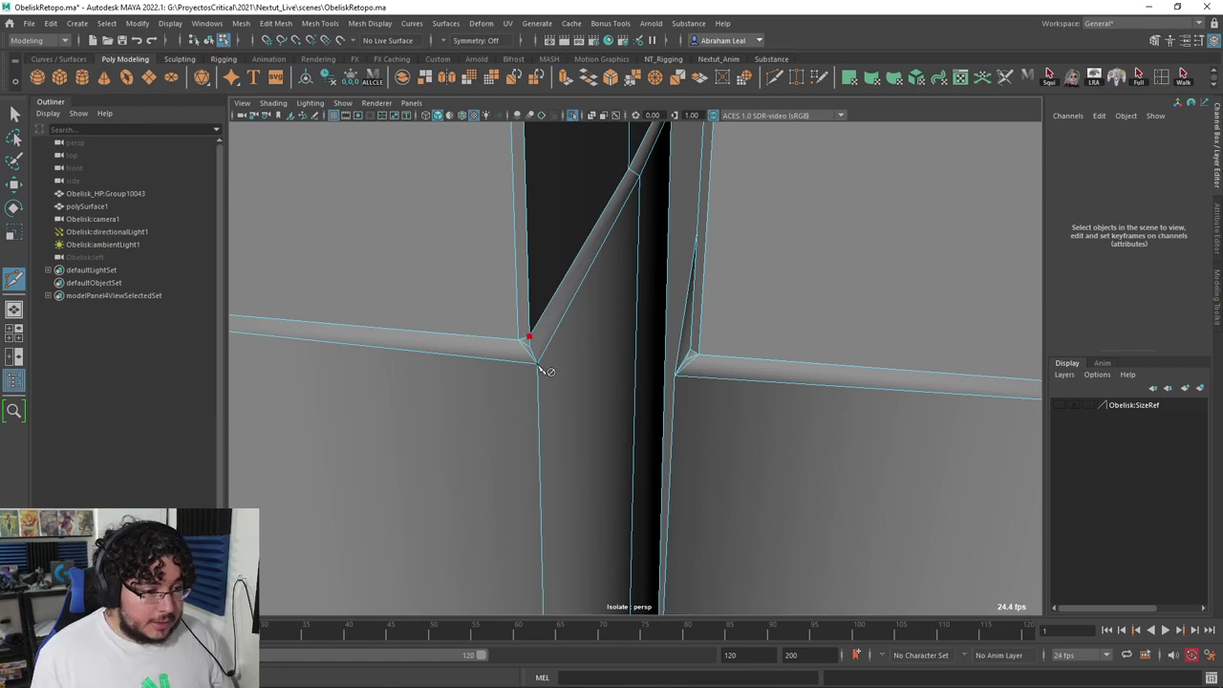
{"action": "left_click_drag", "start_coordinate": [589, 373], "coordinate": [658, 366], "text": "alt"}
{"action": "right_click_drag", "start_coordinate": [718, 376], "coordinate": [517, 311], "text": "alt"}
Step: Return to object mode and examine the shading at the split's base and along the whole obelisk
{"action": "key", "text": "q"}
{"action": "right_click_drag", "start_coordinate": [686, 259], "coordinate": [767, 248]}
{"action": "scroll", "coordinate": [841, 277], "scroll_direction": "down", "scroll_amount": 5}
{"action": "left_click", "coordinate": [907, 292]}
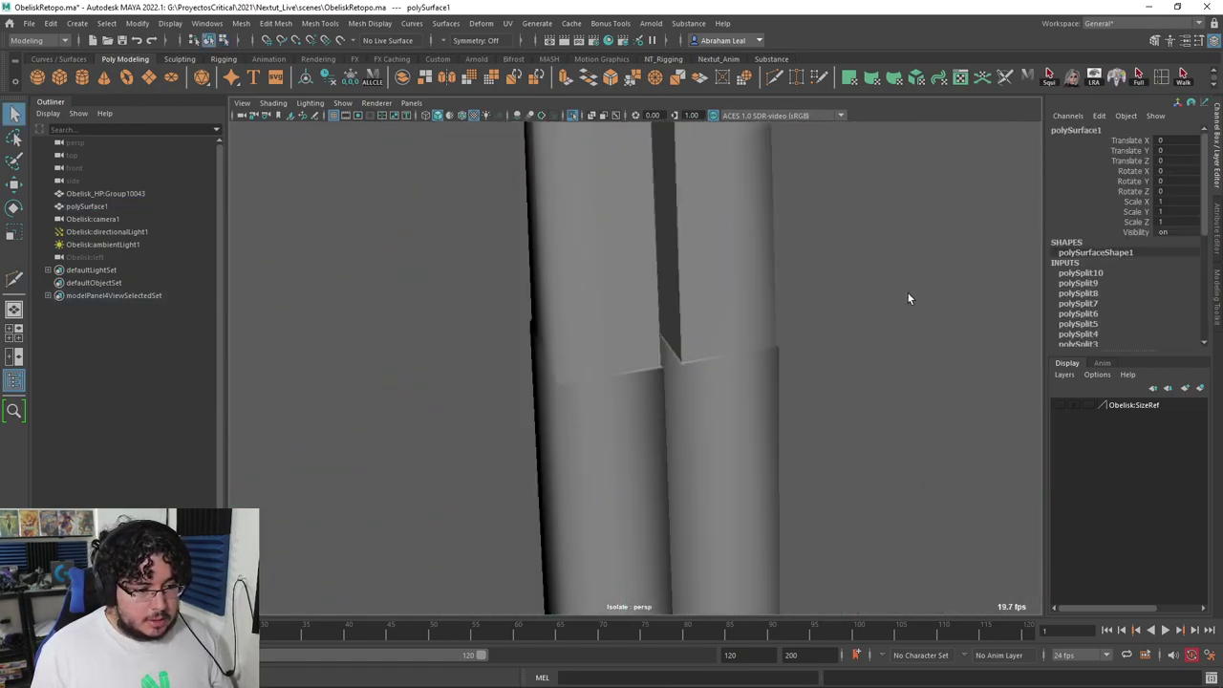
{"action": "scroll", "coordinate": [860, 295], "scroll_direction": "down", "scroll_amount": 4}
{"action": "left_click", "coordinate": [677, 300]}
{"action": "left_click_drag", "start_coordinate": [675, 300], "coordinate": [626, 292], "text": "alt"}
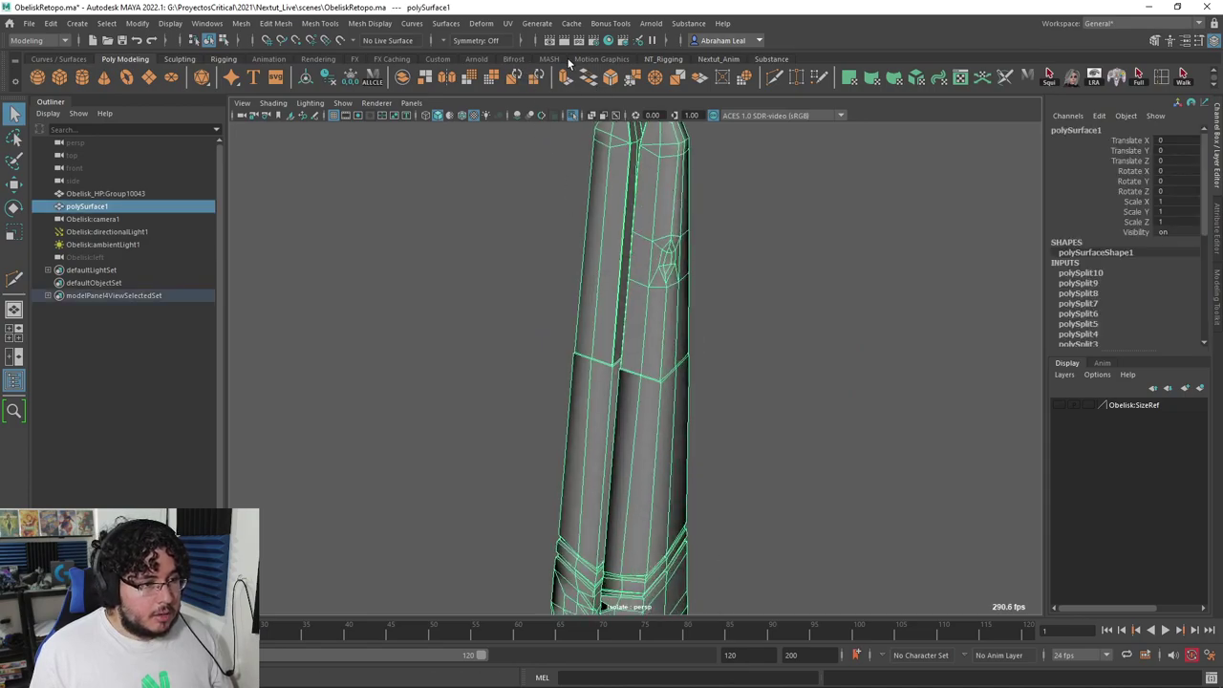
Step: Examine the UV seams along the bevelled opening with the 3D Cut and Sew UV Tool and leave the tool
{"action": "left_click", "coordinate": [512, 24]}
{"action": "left_click", "coordinate": [558, 306]}
{"action": "right_click_drag", "start_coordinate": [561, 309], "coordinate": [556, 365], "text": "alt"}
{"action": "left_click_drag", "start_coordinate": [505, 361], "coordinate": [483, 360], "text": "alt"}
{"action": "middle_click_drag", "start_coordinate": [483, 361], "coordinate": [526, 373], "text": "alt"}
{"action": "right_click_drag", "start_coordinate": [525, 372], "coordinate": [421, 368], "text": "alt"}
{"action": "middle_click_drag", "start_coordinate": [568, 325], "coordinate": [560, 554], "text": "alt"}
{"action": "right_click_drag", "start_coordinate": [598, 338], "coordinate": [670, 349], "text": "alt"}
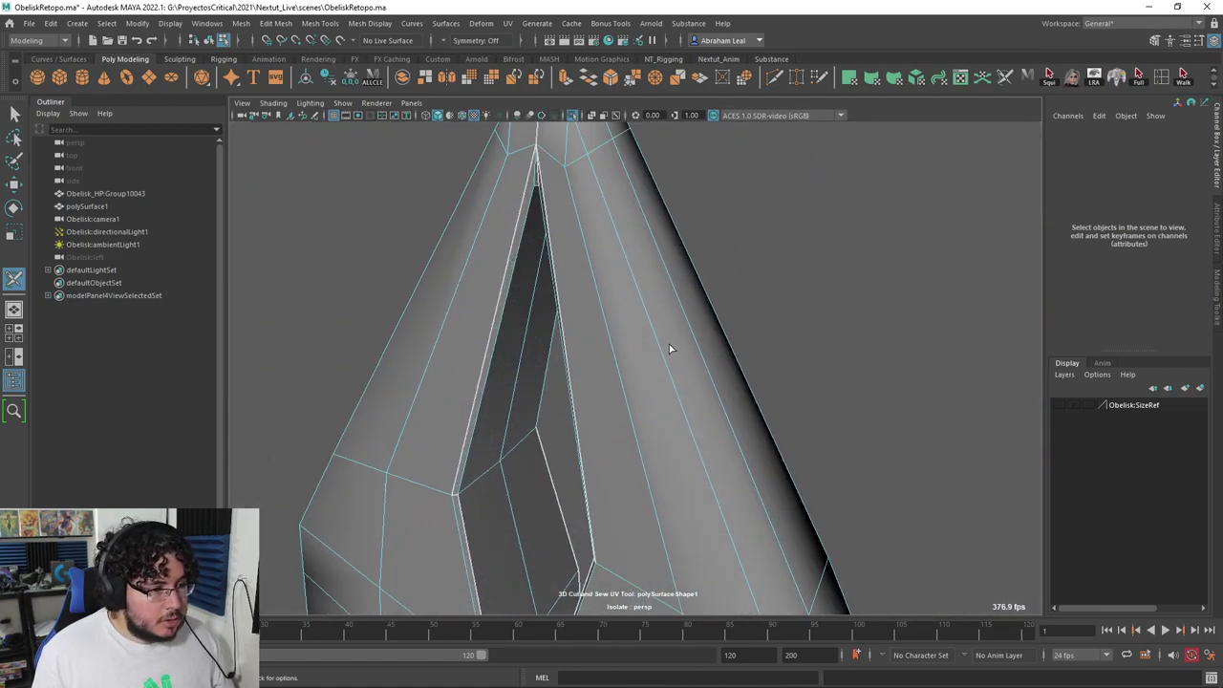
{"action": "left_click_drag", "start_coordinate": [674, 333], "coordinate": [636, 297], "text": "alt"}
{"action": "right_click_drag", "start_coordinate": [566, 295], "coordinate": [601, 300], "text": "alt"}
{"action": "middle_click_drag", "start_coordinate": [601, 300], "coordinate": [620, 594], "text": "alt"}
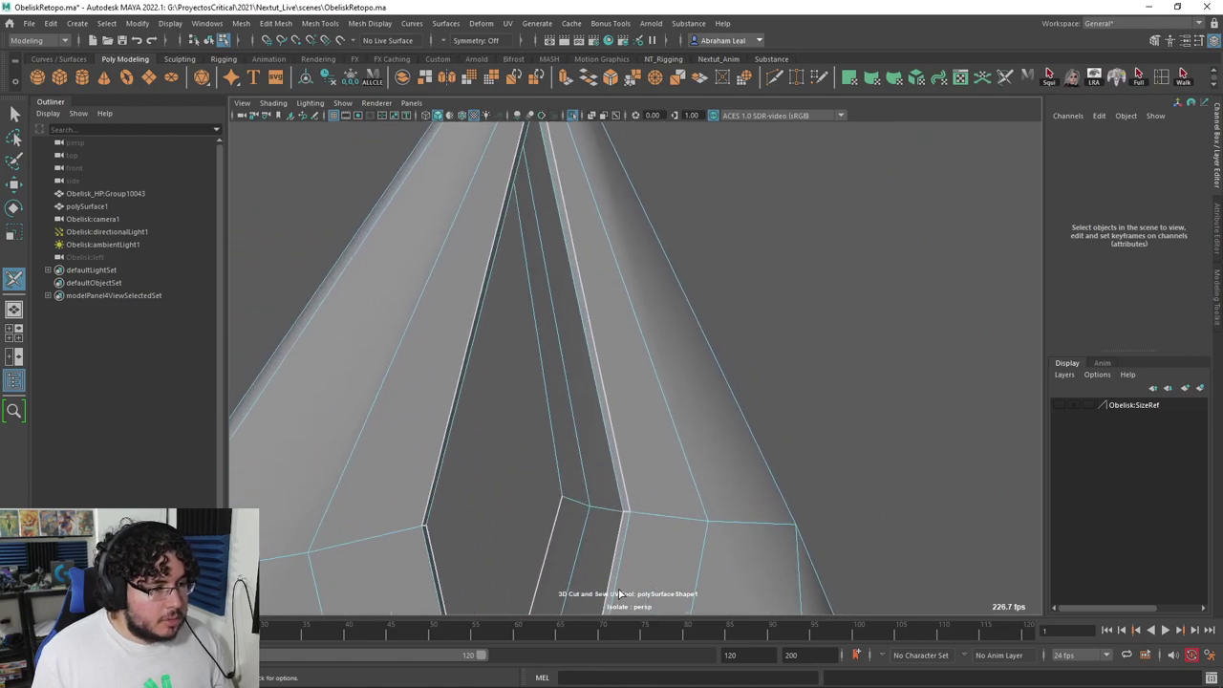
{"action": "left_click_drag", "start_coordinate": [620, 594], "coordinate": [618, 395], "text": "alt"}
{"action": "right_click_drag", "start_coordinate": [588, 249], "coordinate": [650, 181], "text": "alt"}
{"action": "key", "text": "q"}
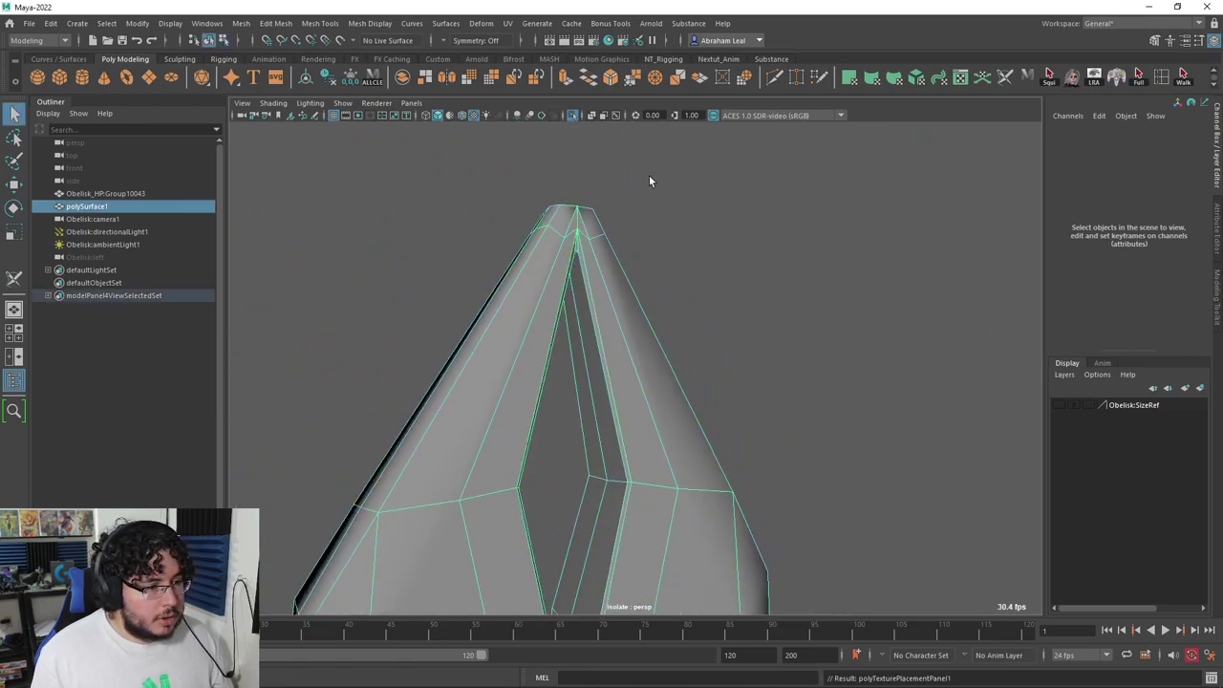
Step: Open the UV Editor for the obelisk, select all of its UV shells and unfold them
{"action": "left_click_drag", "start_coordinate": [650, 181], "coordinate": [563, 191], "text": "alt"}
{"action": "middle_click_drag", "start_coordinate": [563, 192], "coordinate": [550, 396], "text": "alt"}
{"action": "middle_click_drag", "start_coordinate": [528, 292], "coordinate": [538, 354], "text": "alt"}
{"action": "left_click", "coordinate": [508, 23]}
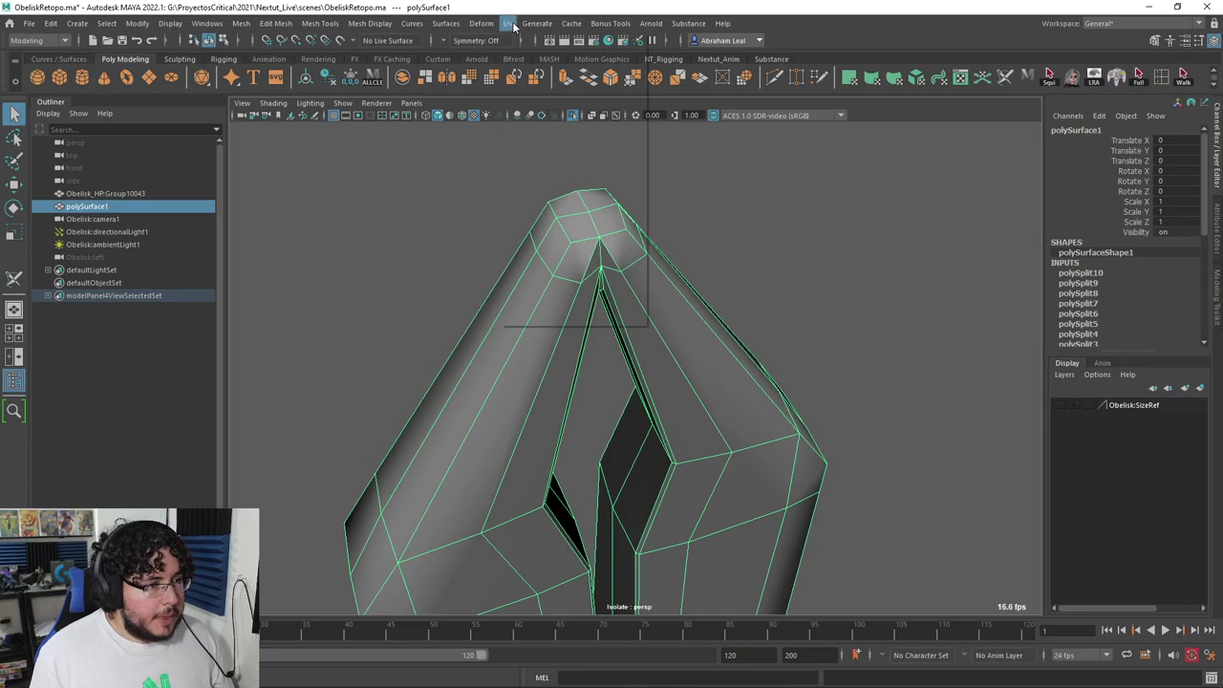
{"action": "left_click", "coordinate": [537, 49]}
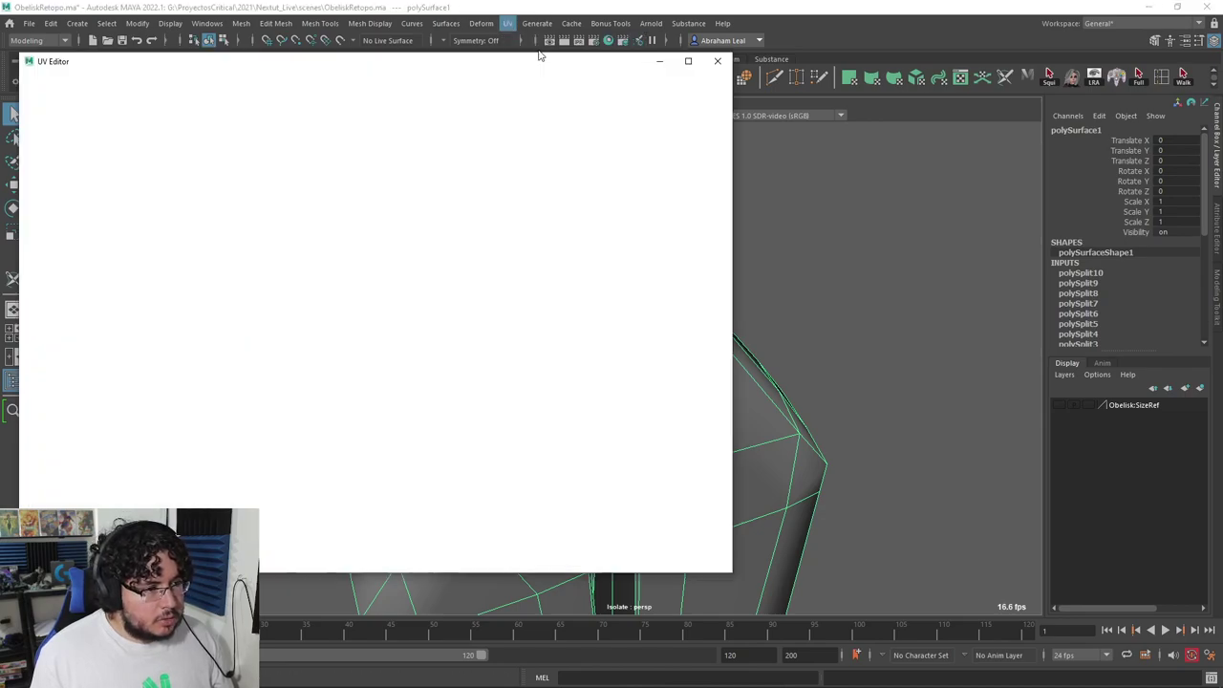
{"action": "left_click_drag", "start_coordinate": [578, 354], "coordinate": [588, 367]}
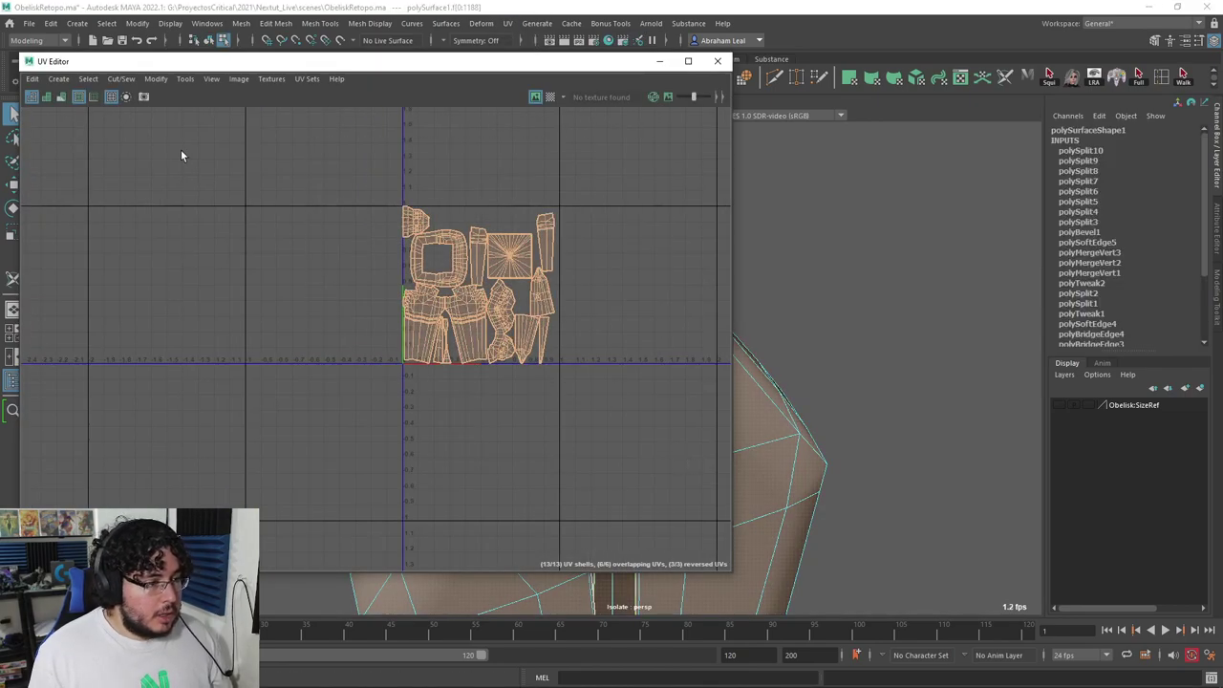
{"action": "left_click", "coordinate": [157, 78]}
{"action": "left_click", "coordinate": [206, 477]}
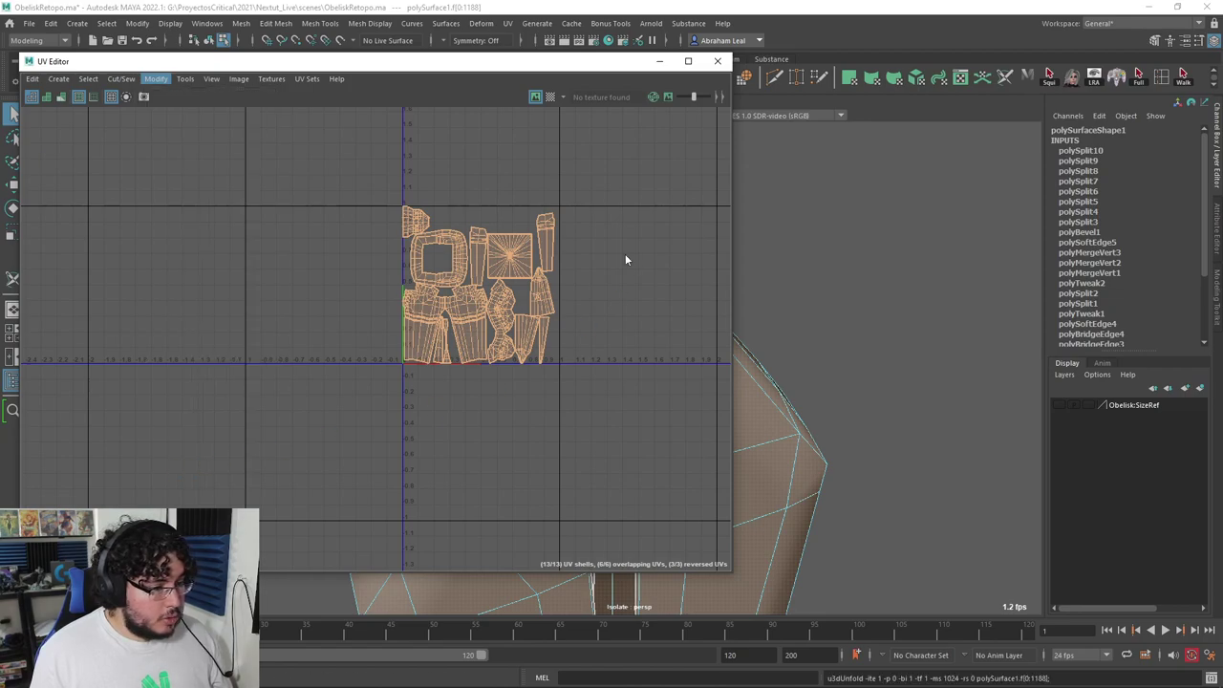
Step: Cut the jagged-edged UV shell in two along the row of edges at its narrow waist
{"action": "right_click", "coordinate": [494, 253]}
{"action": "scroll", "coordinate": [573, 290], "scroll_direction": "up", "scroll_amount": 5}
{"action": "middle_click_drag", "start_coordinate": [414, 362], "coordinate": [533, 226], "text": "alt"}
{"action": "scroll", "coordinate": [533, 226], "scroll_direction": "up", "scroll_amount": 5}
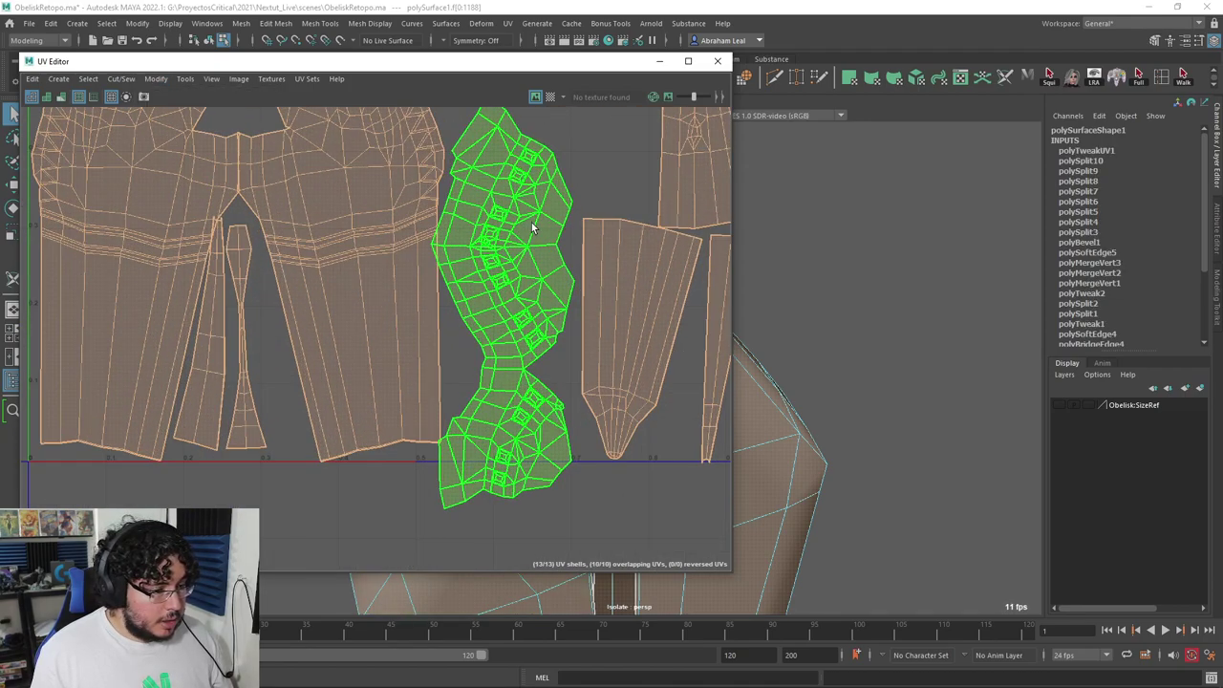
{"action": "scroll", "coordinate": [522, 358], "scroll_direction": "up", "scroll_amount": 6}
{"action": "right_click_drag", "start_coordinate": [510, 267], "coordinate": [508, 225]}
{"action": "left_click", "coordinate": [511, 381]}
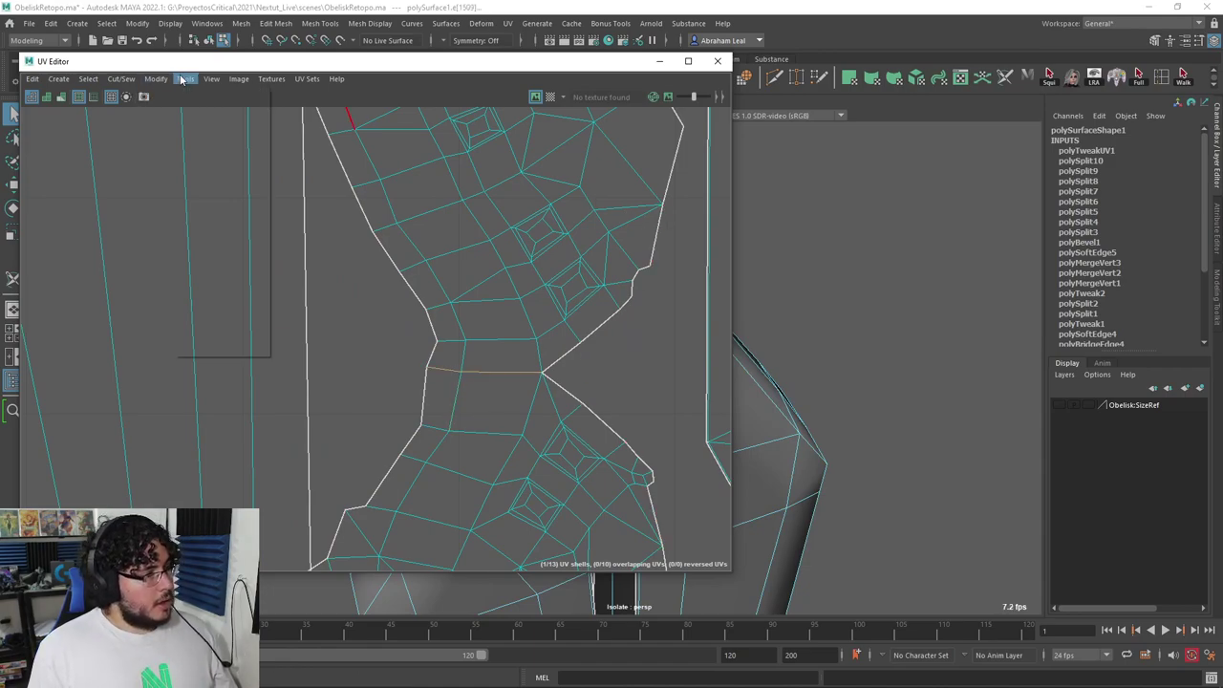
{"action": "mouse_move", "coordinate": [169, 80]}
{"action": "mouse_move", "coordinate": [112, 82]}
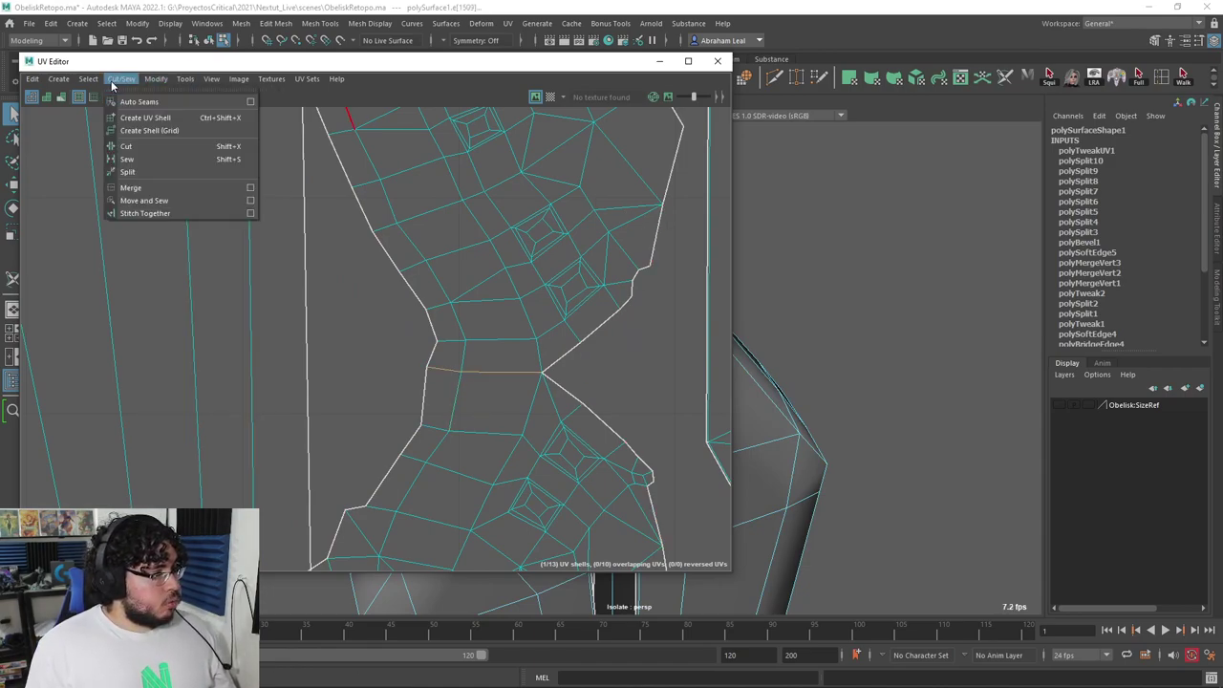
{"action": "left_click", "coordinate": [141, 144]}
Step: Select all UV shells, unfold them again and check the two separated pieces
{"action": "scroll", "coordinate": [478, 269], "scroll_direction": "down", "scroll_amount": 7}
{"action": "right_click_drag", "start_coordinate": [478, 268], "coordinate": [411, 214]}
{"action": "scroll", "coordinate": [484, 175], "scroll_direction": "down", "scroll_amount": 7}
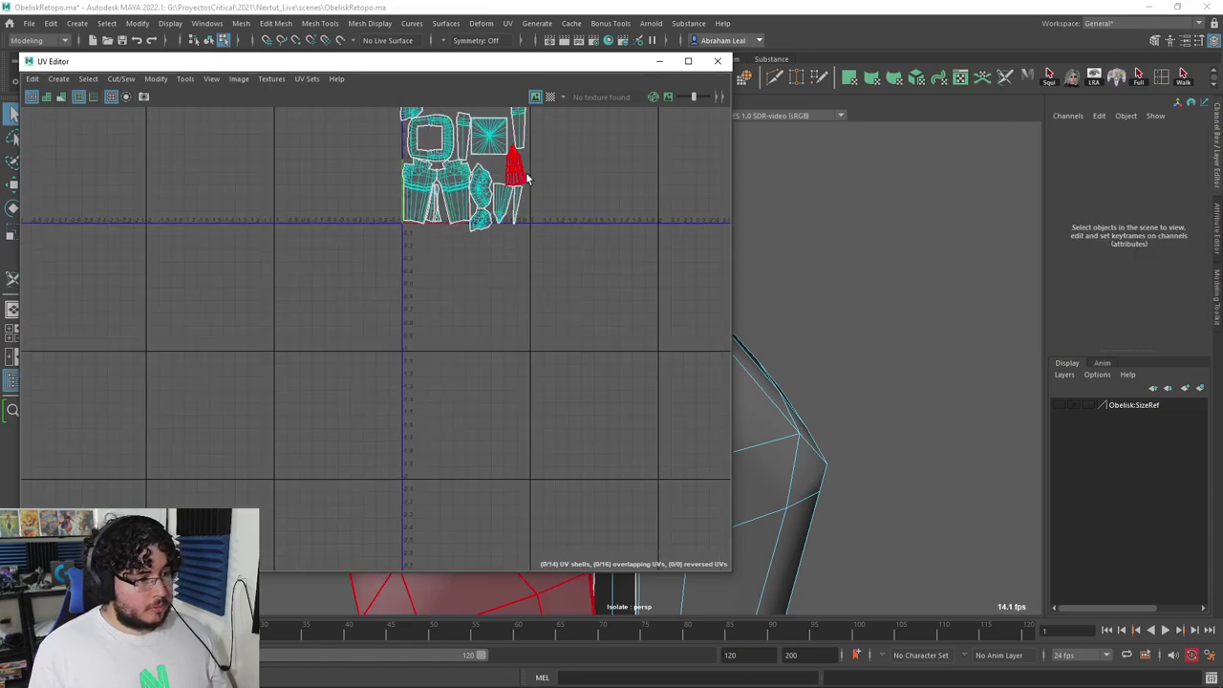
{"action": "middle_click_drag", "start_coordinate": [527, 178], "coordinate": [536, 312], "text": "alt"}
{"action": "left_click_drag", "start_coordinate": [597, 183], "coordinate": [375, 400]}
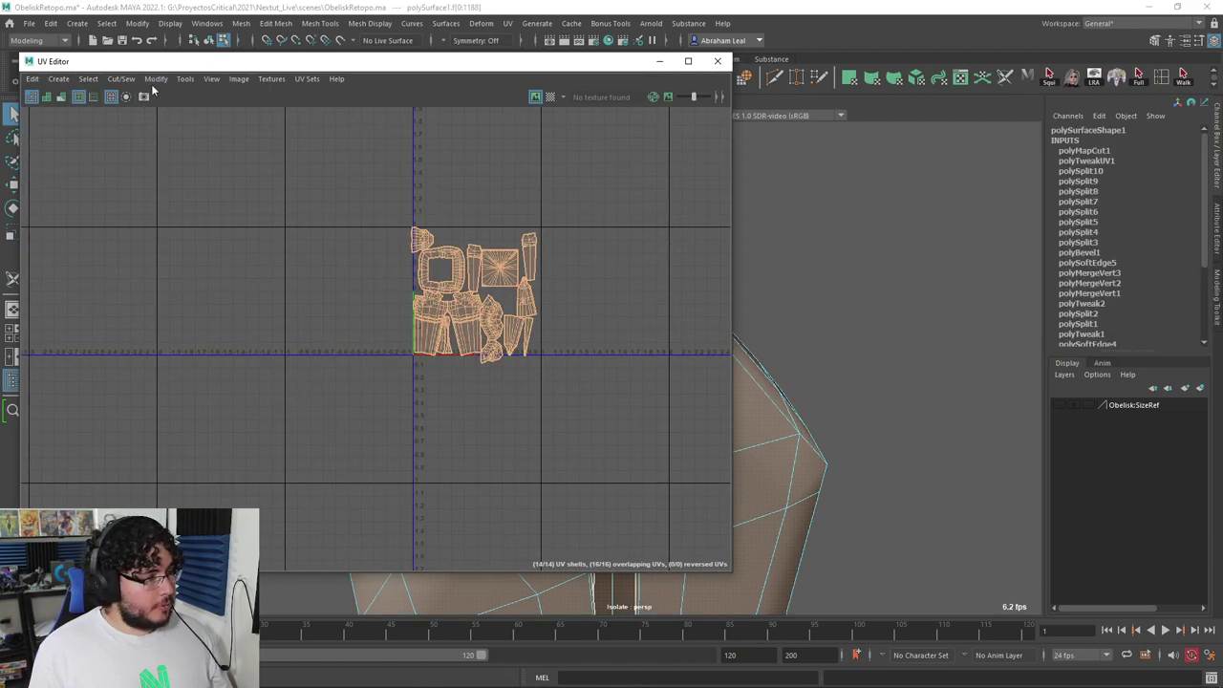
{"action": "left_click", "coordinate": [154, 80]}
{"action": "left_click", "coordinate": [167, 471]}
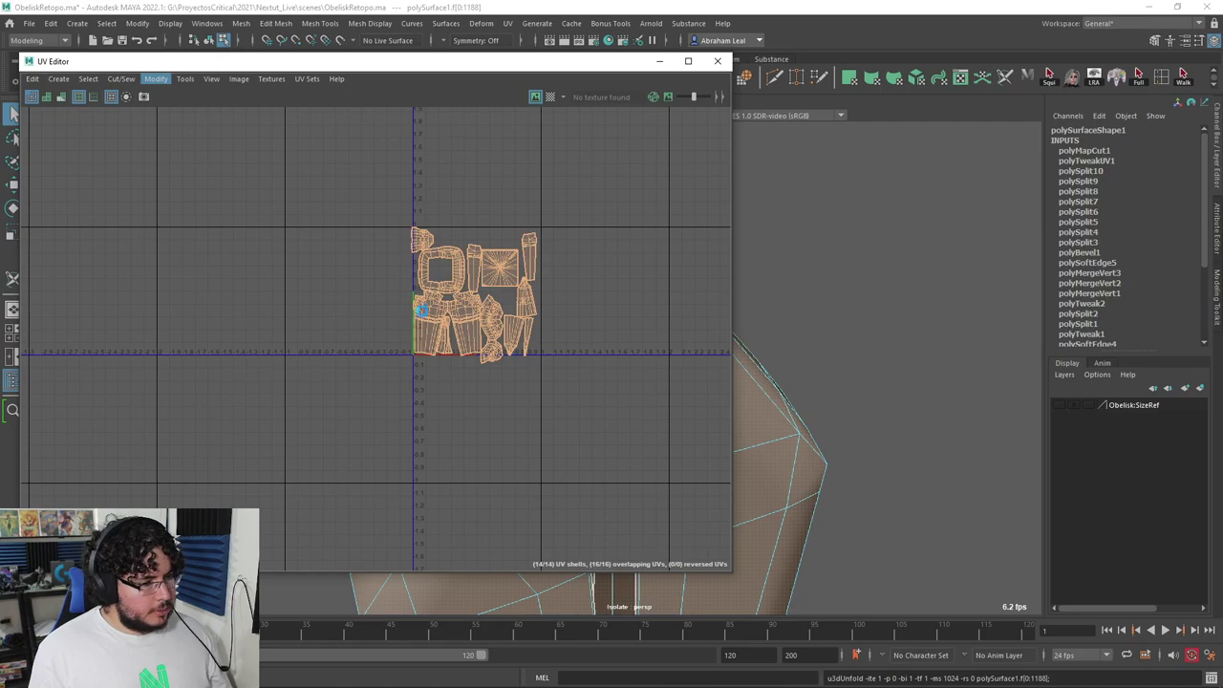
{"action": "scroll", "coordinate": [430, 307], "scroll_direction": "up", "scroll_amount": 5}
{"action": "scroll", "coordinate": [537, 276], "scroll_direction": "up", "scroll_amount": 2}
{"action": "left_click", "coordinate": [599, 272]}
{"action": "scroll", "coordinate": [597, 264], "scroll_direction": "down", "scroll_amount": 4}
{"action": "scroll", "coordinate": [680, 158], "scroll_direction": "down", "scroll_amount": 1}
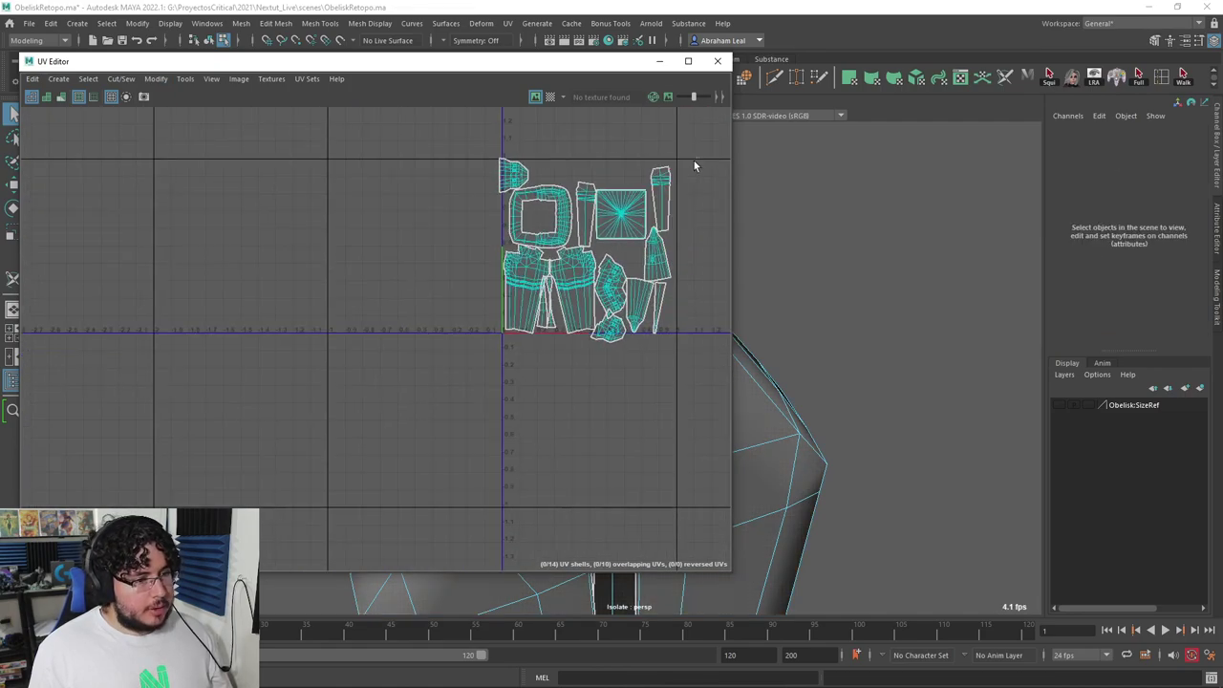
Step: Lay out all UV shells inside the UV tile and close the UV Editor
{"action": "left_click_drag", "start_coordinate": [695, 163], "coordinate": [457, 380]}
{"action": "left_click", "coordinate": [155, 81]}
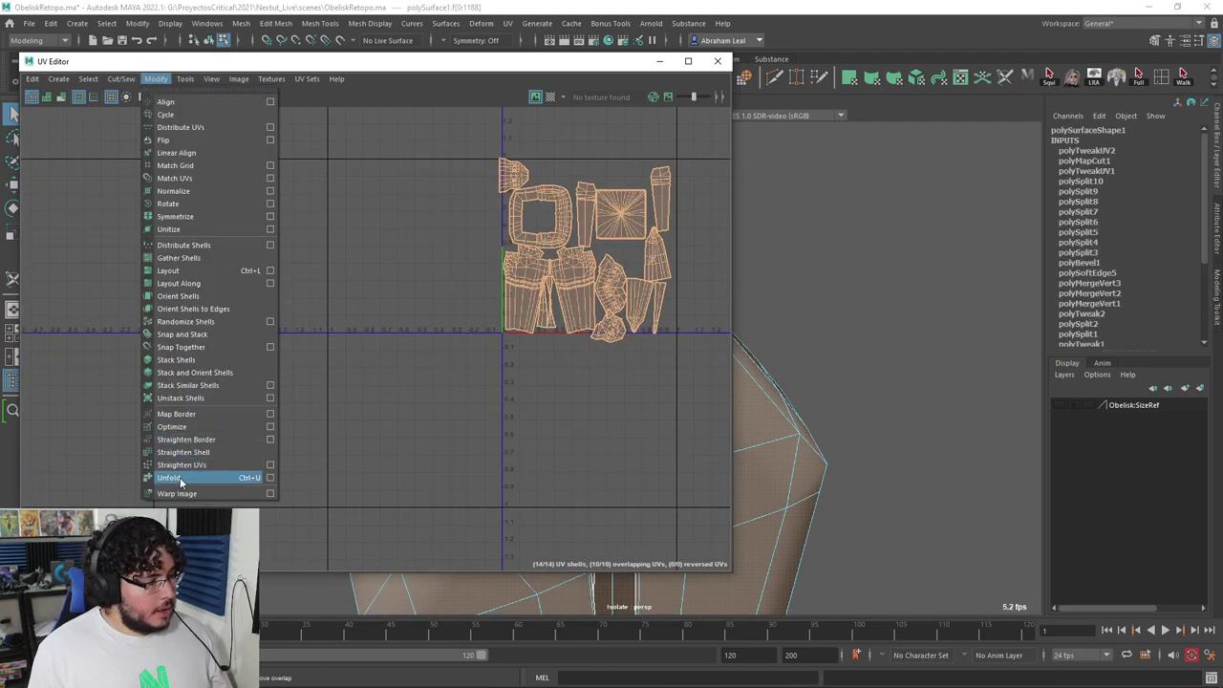
{"action": "left_click", "coordinate": [167, 270]}
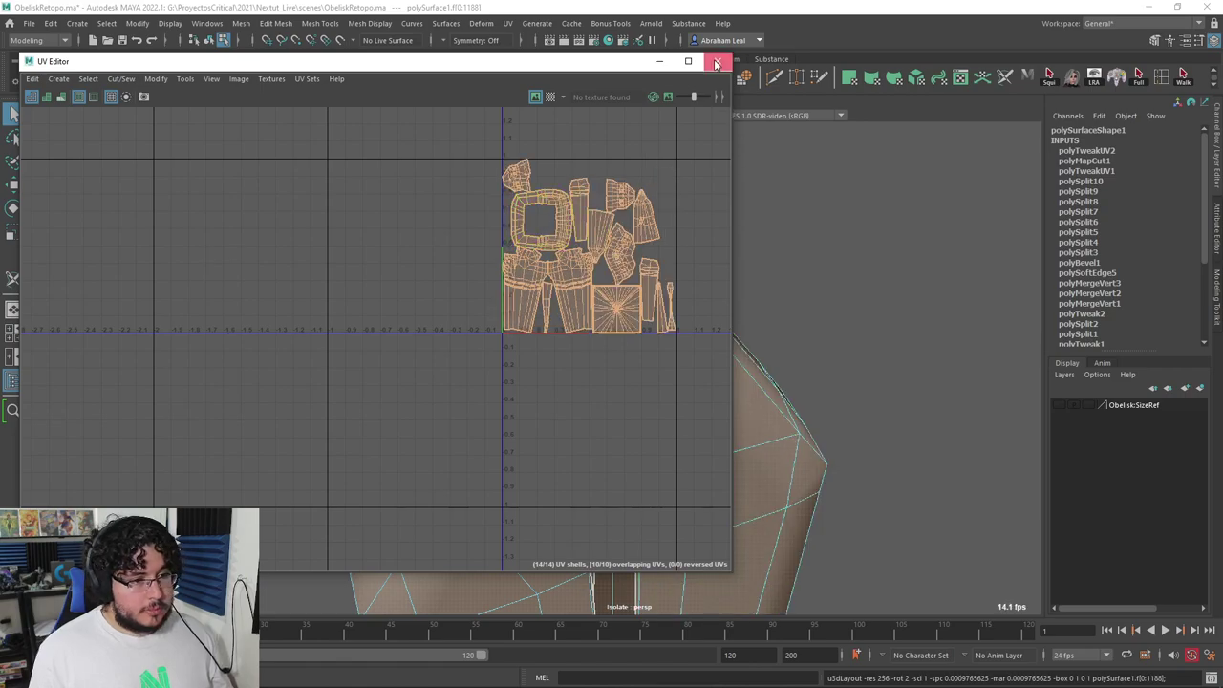
{"action": "left_click", "coordinate": [716, 62]}
Step: Return to object mode, unlock the obelisk's normals and soften all of its edges
{"action": "right_click_drag", "start_coordinate": [660, 316], "coordinate": [727, 246]}
{"action": "left_click", "coordinate": [727, 246]}
{"action": "left_click_drag", "start_coordinate": [712, 263], "coordinate": [643, 319], "text": "alt"}
{"action": "left_click", "coordinate": [638, 315]}
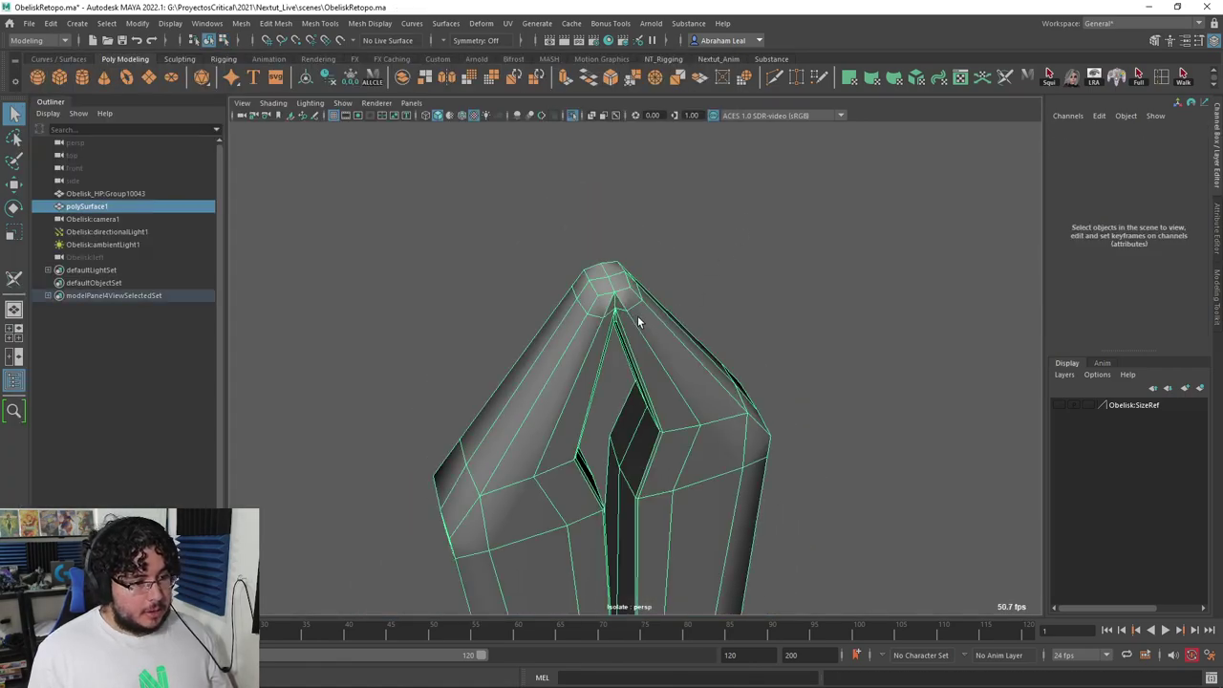
{"action": "left_click", "coordinate": [363, 23]}
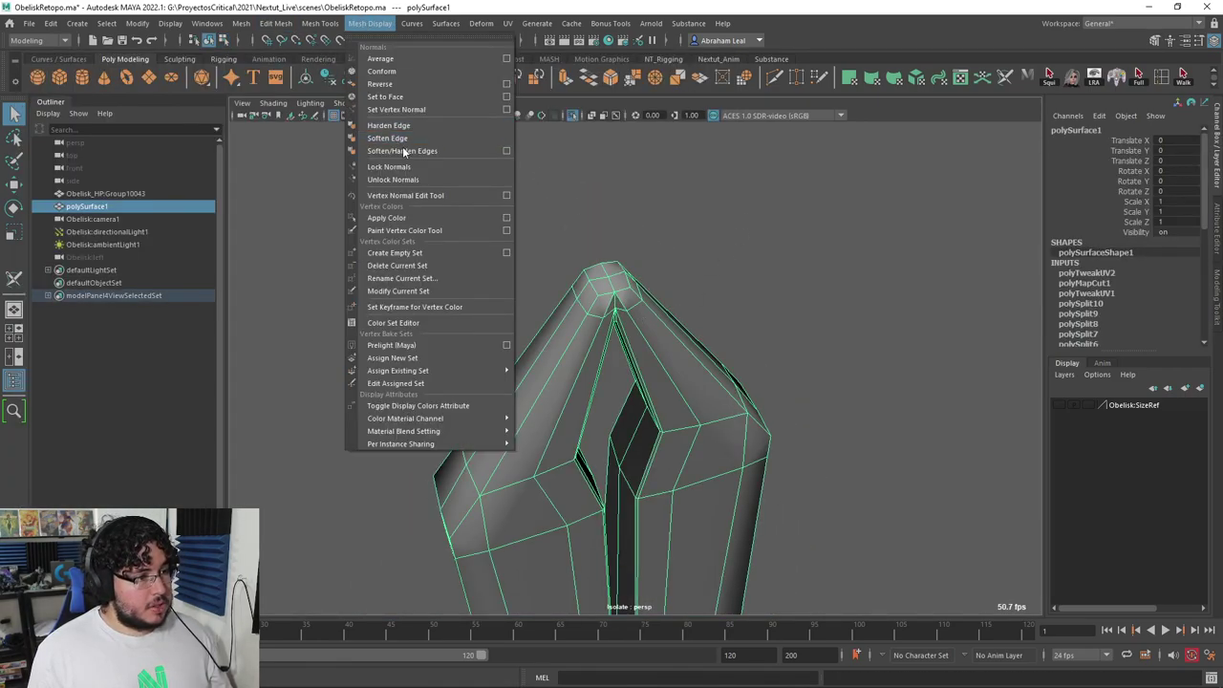
{"action": "left_click", "coordinate": [402, 180]}
{"action": "left_click", "coordinate": [370, 23]}
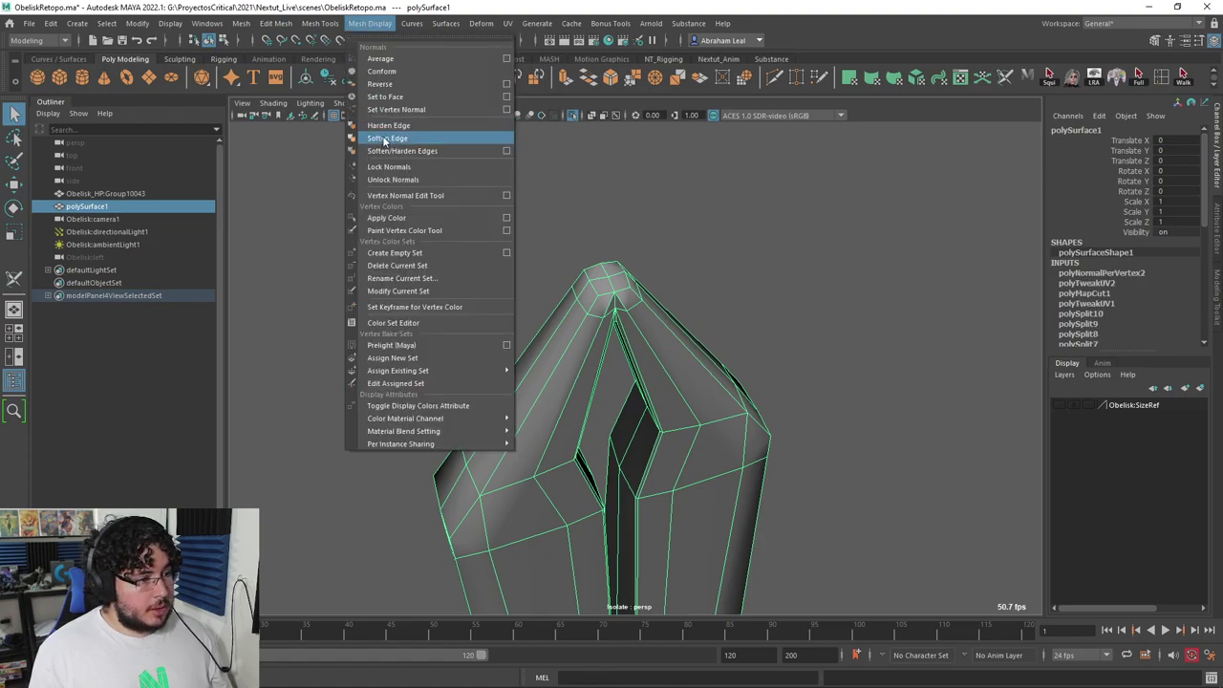
{"action": "left_click", "coordinate": [384, 140]}
Step: Examine the softened shading around the obelisk's tip and along the split from several angles
{"action": "left_click", "coordinate": [536, 234]}
{"action": "left_click_drag", "start_coordinate": [536, 234], "coordinate": [568, 158], "text": "alt"}
{"action": "scroll", "coordinate": [568, 157], "scroll_direction": "up", "scroll_amount": 5}
{"action": "left_click_drag", "start_coordinate": [612, 239], "coordinate": [491, 286], "text": "alt"}
{"action": "left_click", "coordinate": [492, 287]}
{"action": "scroll", "coordinate": [535, 304], "scroll_direction": "down", "scroll_amount": 4}
{"action": "left_click_drag", "start_coordinate": [562, 314], "coordinate": [577, 250], "text": "alt"}
{"action": "middle_click_drag", "start_coordinate": [577, 250], "coordinate": [590, 327], "text": "alt"}
{"action": "left_click_drag", "start_coordinate": [591, 326], "coordinate": [690, 347], "text": "alt"}
{"action": "left_click", "coordinate": [732, 276]}
{"action": "scroll", "coordinate": [689, 347], "scroll_direction": "down", "scroll_amount": 3}
{"action": "middle_click_drag", "start_coordinate": [688, 346], "coordinate": [671, 239], "text": "alt"}
{"action": "left_click_drag", "start_coordinate": [671, 239], "coordinate": [698, 307], "text": "alt"}
{"action": "middle_click_drag", "start_coordinate": [698, 308], "coordinate": [685, 348], "text": "alt"}
{"action": "scroll", "coordinate": [685, 348], "scroll_direction": "up", "scroll_amount": 3}
{"action": "left_click_drag", "start_coordinate": [686, 348], "coordinate": [697, 308], "text": "alt"}
{"action": "left_click", "coordinate": [677, 298]}
{"action": "left_click_drag", "start_coordinate": [649, 234], "coordinate": [625, 265], "text": "alt"}
{"action": "left_click", "coordinate": [823, 279]}
Step: Delete the faces on the tip surrounding the split's upper point
{"action": "left_click_drag", "start_coordinate": [822, 278], "coordinate": [670, 371], "text": "alt"}
{"action": "left_click", "coordinate": [583, 183]}
{"action": "key", "text": "F11"}
{"action": "left_click", "coordinate": [554, 312]}
{"action": "left_click", "coordinate": [598, 325], "text": "shift"}
{"action": "key", "text": "Delete"}
{"action": "left_click", "coordinate": [672, 372]}
{"action": "left_click", "coordinate": [599, 414], "text": "shift"}
{"action": "key", "text": "Delete"}
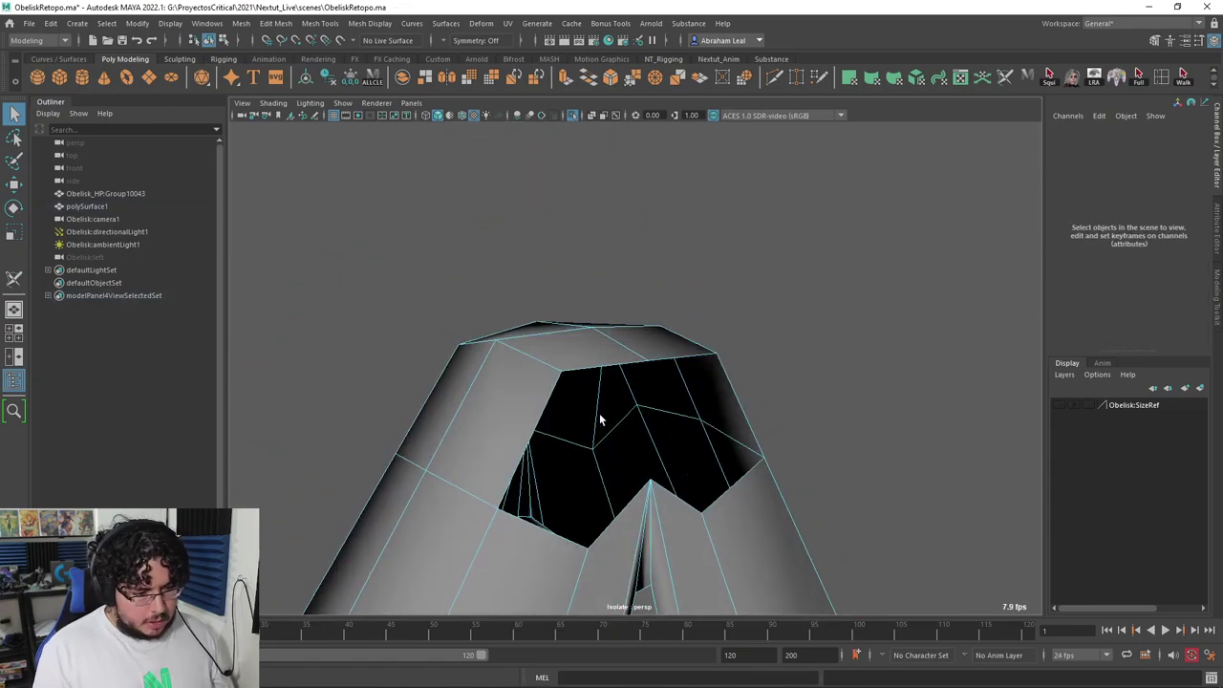
Step: Bridge the tip's upper rim edges to the edges on both sides of the split's point
{"action": "right_click_drag", "start_coordinate": [582, 324], "coordinate": [582, 298]}
{"action": "left_click", "coordinate": [600, 374]}
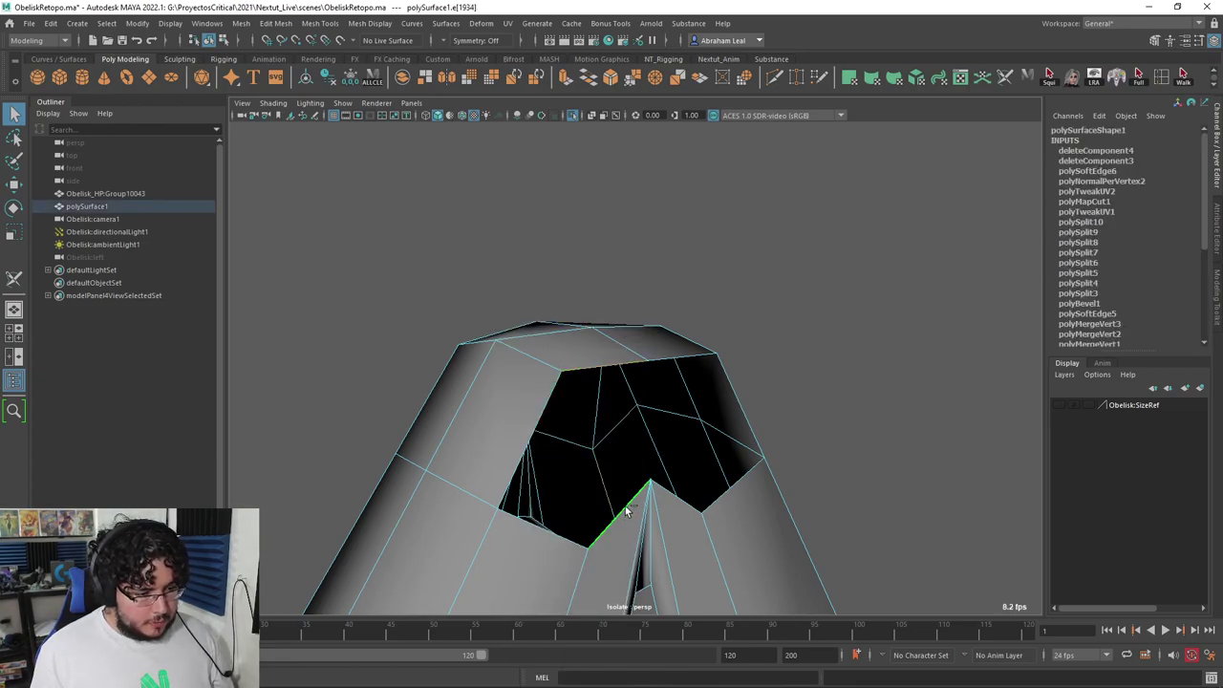
{"action": "left_click", "coordinate": [587, 78]}
{"action": "left_click_drag", "start_coordinate": [654, 287], "coordinate": [610, 269], "text": "alt"}
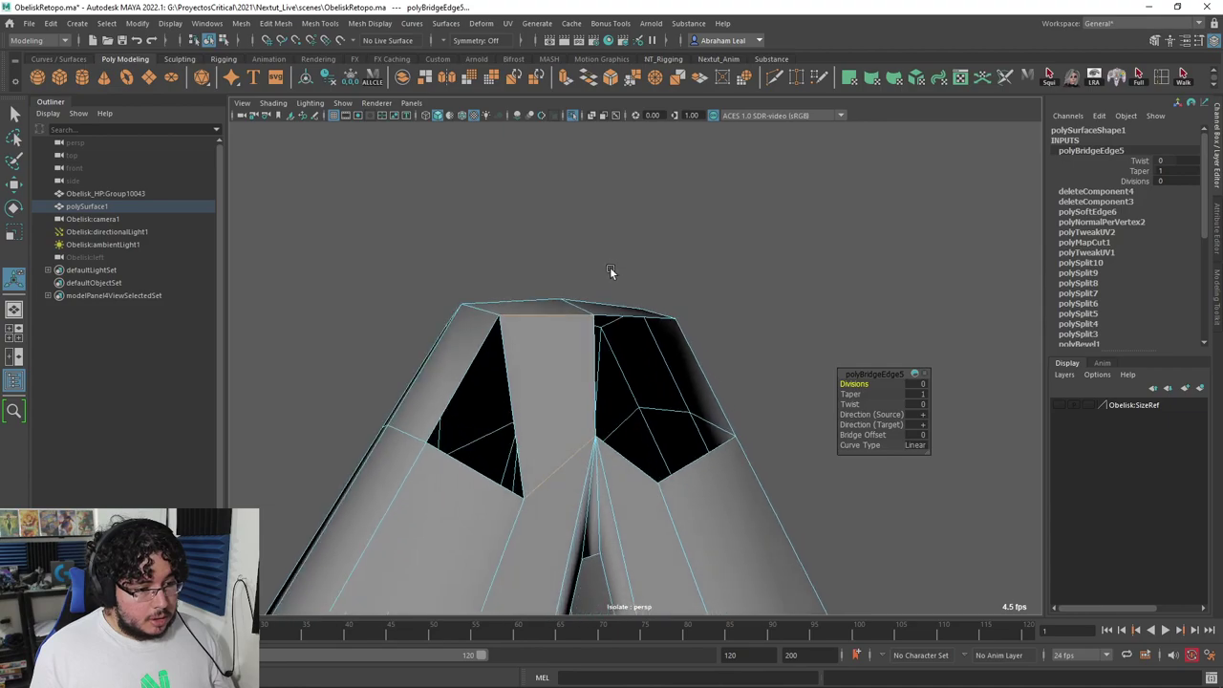
{"action": "left_click", "coordinate": [619, 319]}
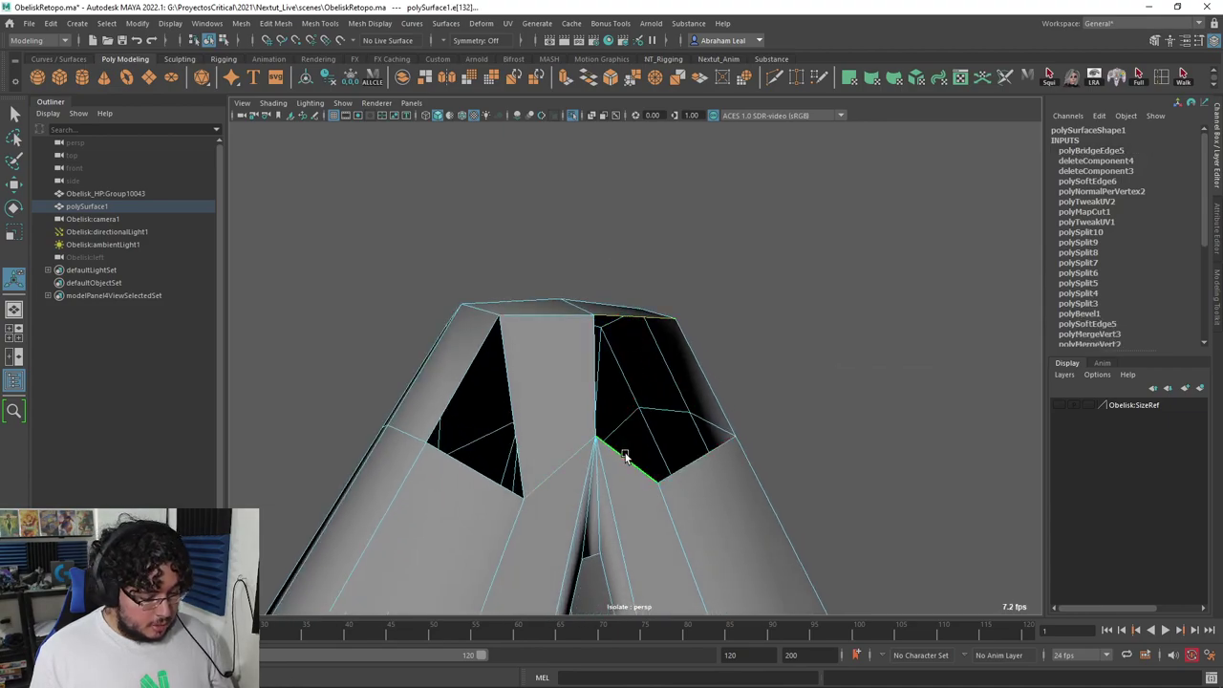
{"action": "key", "text": "g"}
Step: Try to bridge the border edges of one remaining triangular gap beside the new faces
{"action": "left_click", "coordinate": [654, 419]}
{"action": "left_click", "coordinate": [685, 458], "text": "shift"}
{"action": "key", "text": "g"}
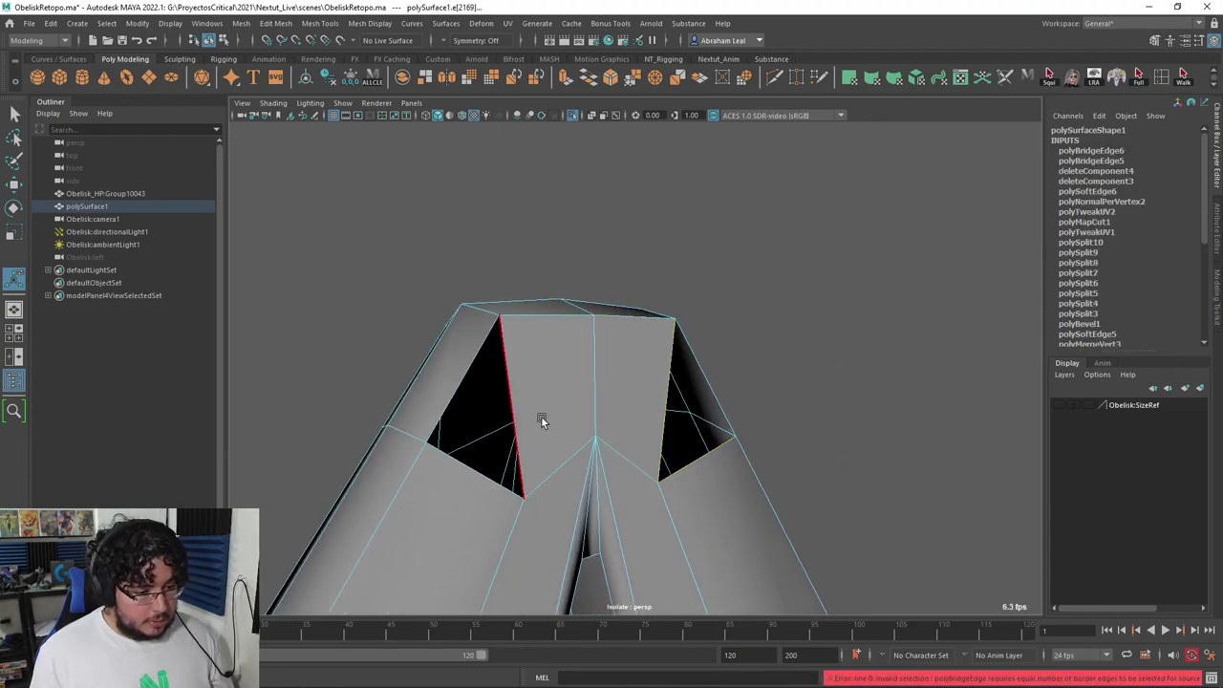
{"action": "left_click", "coordinate": [719, 365]}
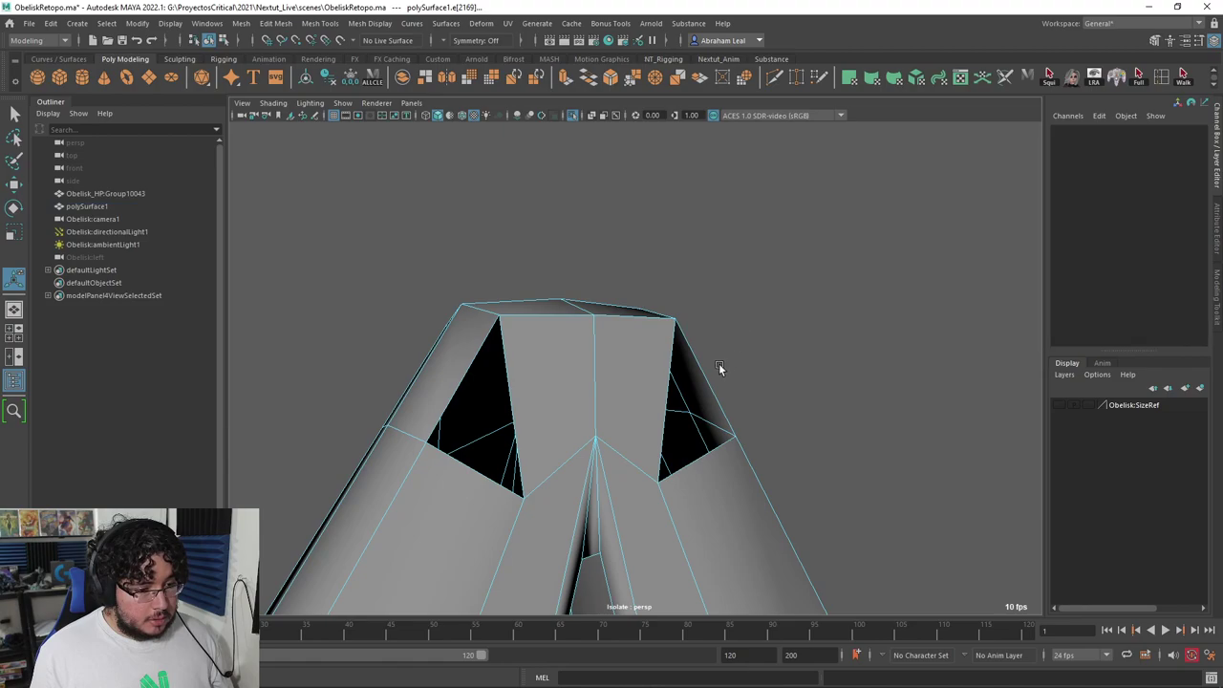
Step: Fill the triangular holes on both sides of the bridged faces with Fill Hole
{"action": "left_click", "coordinate": [662, 380]}
{"action": "left_click", "coordinate": [373, 25]}
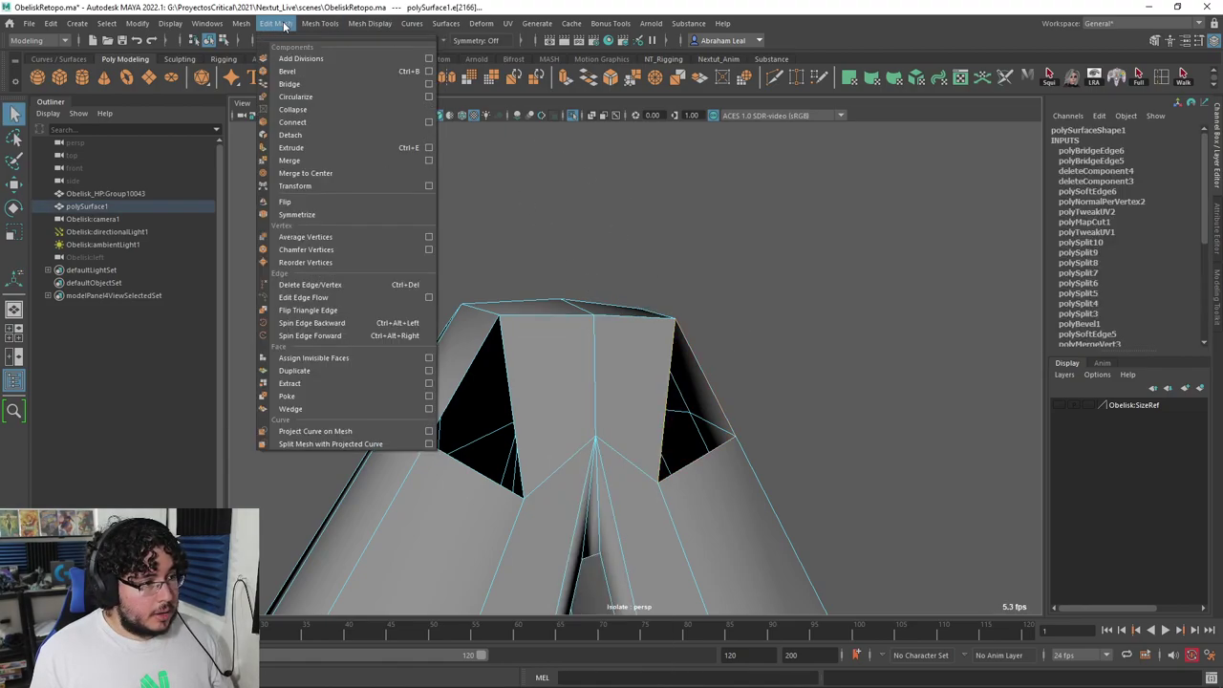
{"action": "mouse_move", "coordinate": [312, 23]}
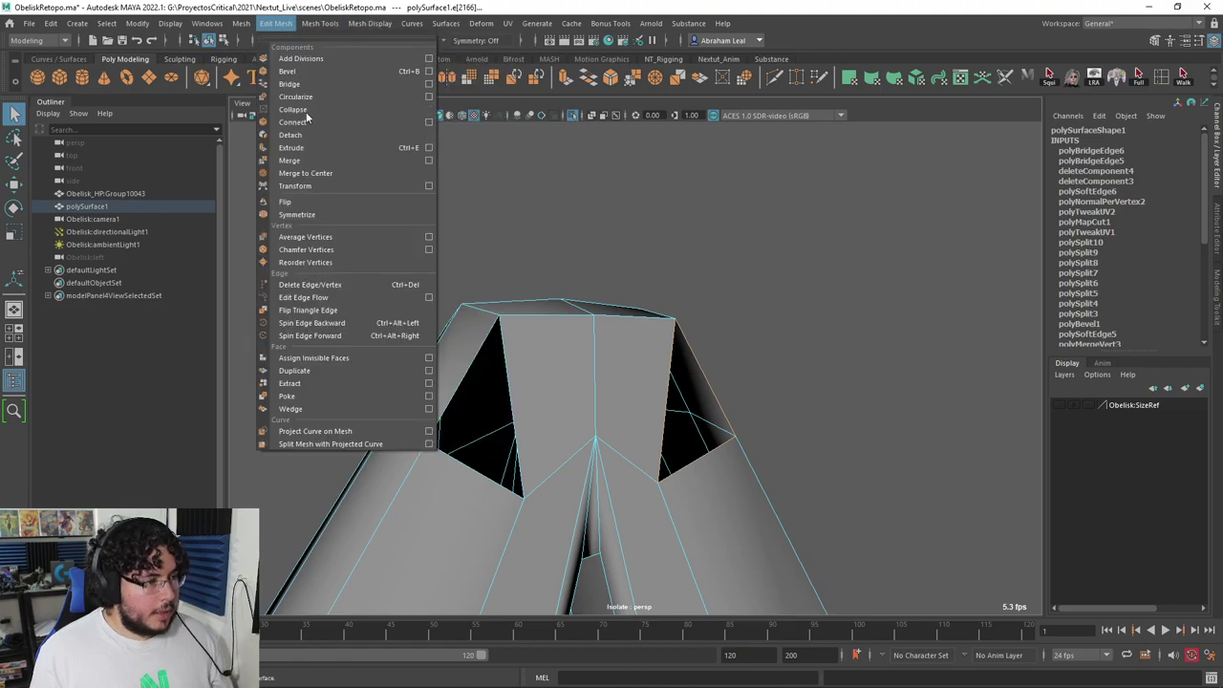
{"action": "mouse_move", "coordinate": [241, 23]}
{"action": "left_click", "coordinate": [272, 118]}
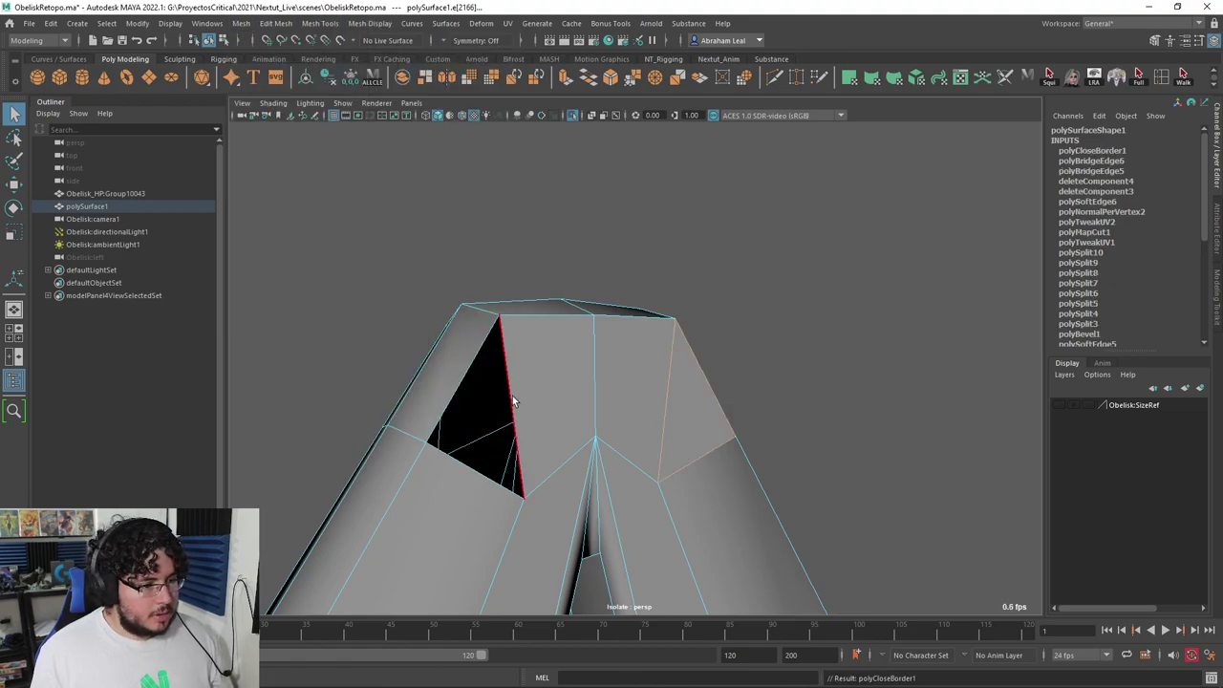
{"action": "key", "text": "g"}
Step: Return to object mode, soften the obelisk's edges and check the rebuilt tip's shading
{"action": "right_click_drag", "start_coordinate": [590, 367], "coordinate": [641, 302]}
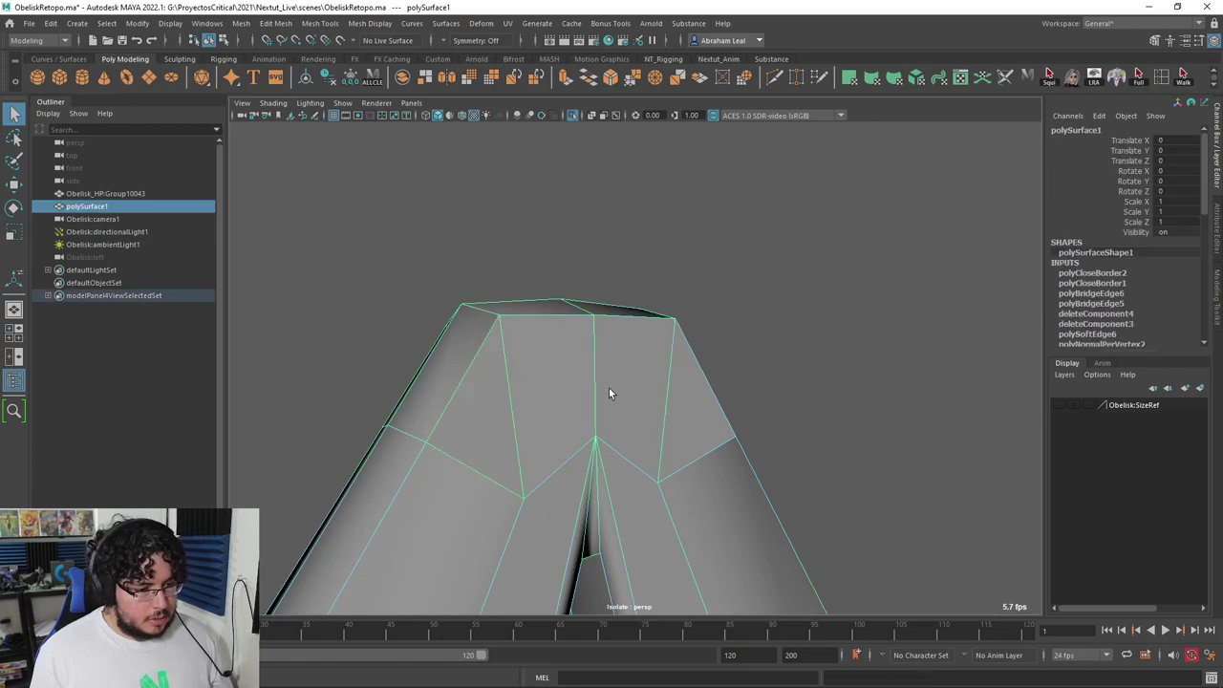
{"action": "left_click", "coordinate": [705, 286]}
{"action": "left_click", "coordinate": [617, 360]}
{"action": "left_click", "coordinate": [364, 28]}
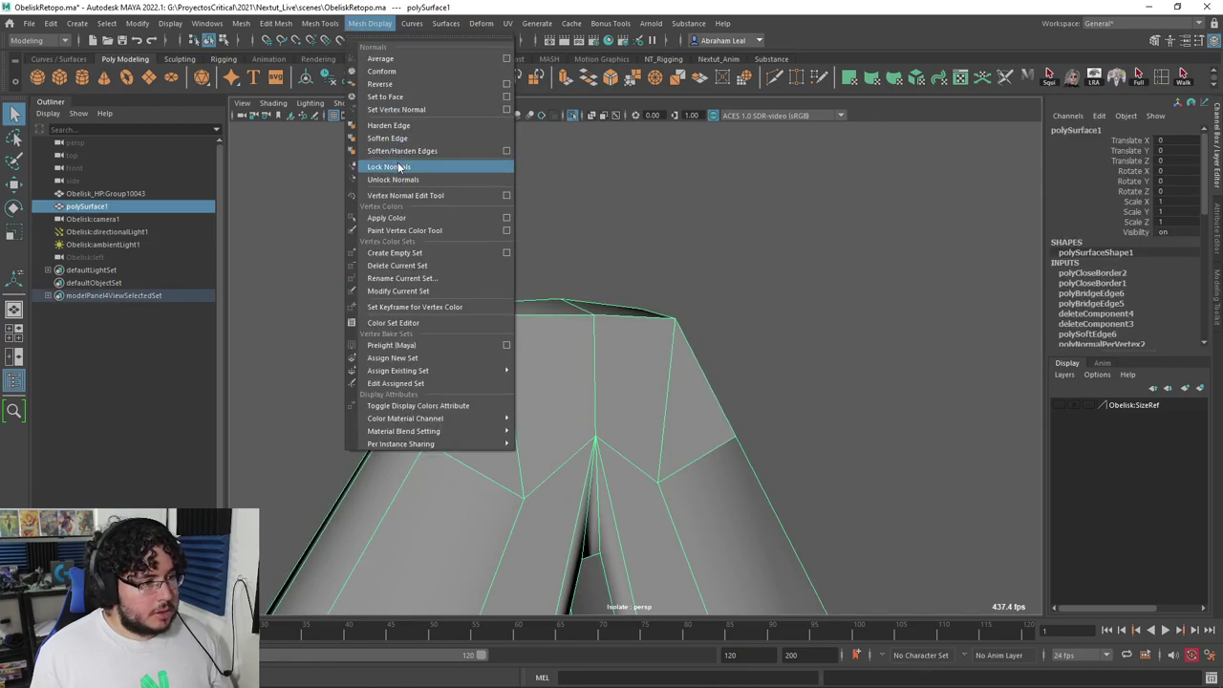
{"action": "left_click", "coordinate": [397, 139]}
{"action": "left_click", "coordinate": [668, 300]}
{"action": "left_click_drag", "start_coordinate": [668, 301], "coordinate": [709, 279], "text": "alt"}
{"action": "middle_click_drag", "start_coordinate": [709, 279], "coordinate": [703, 295], "text": "alt"}
{"action": "left_click_drag", "start_coordinate": [704, 295], "coordinate": [611, 326], "text": "alt"}
Step: Open the UV Editor, move it beside the model and check the UV seams around the rebuilt tip
{"action": "left_click", "coordinate": [614, 322]}
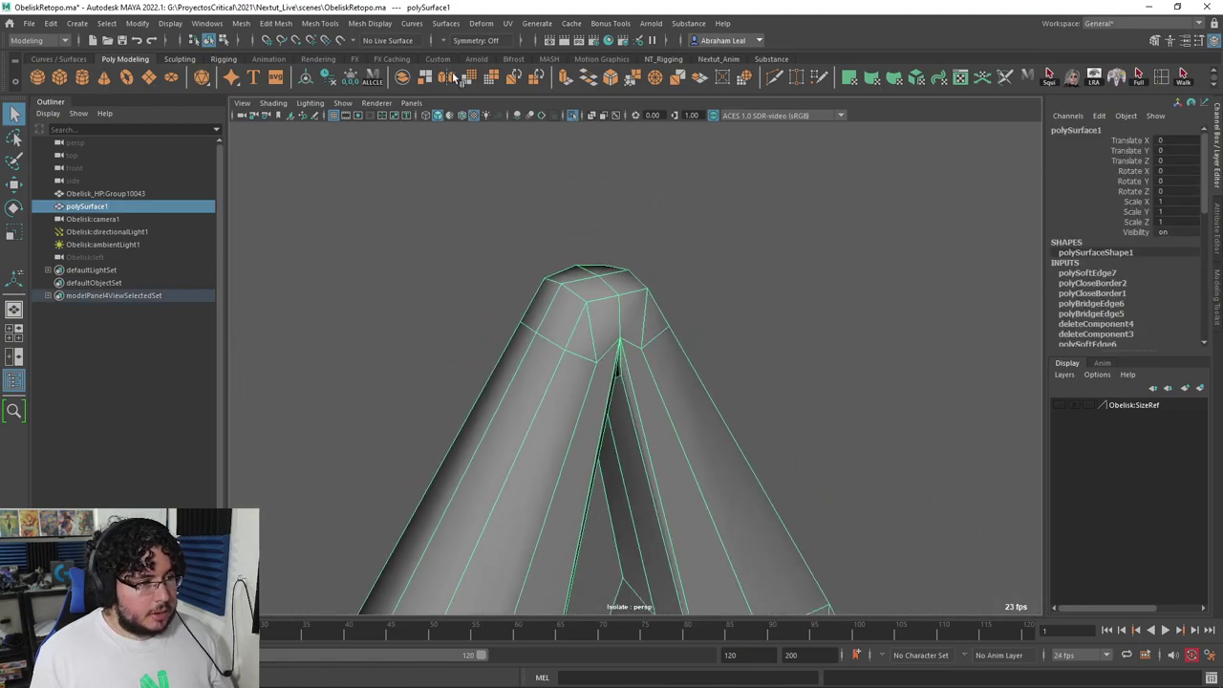
{"action": "left_click", "coordinate": [507, 24]}
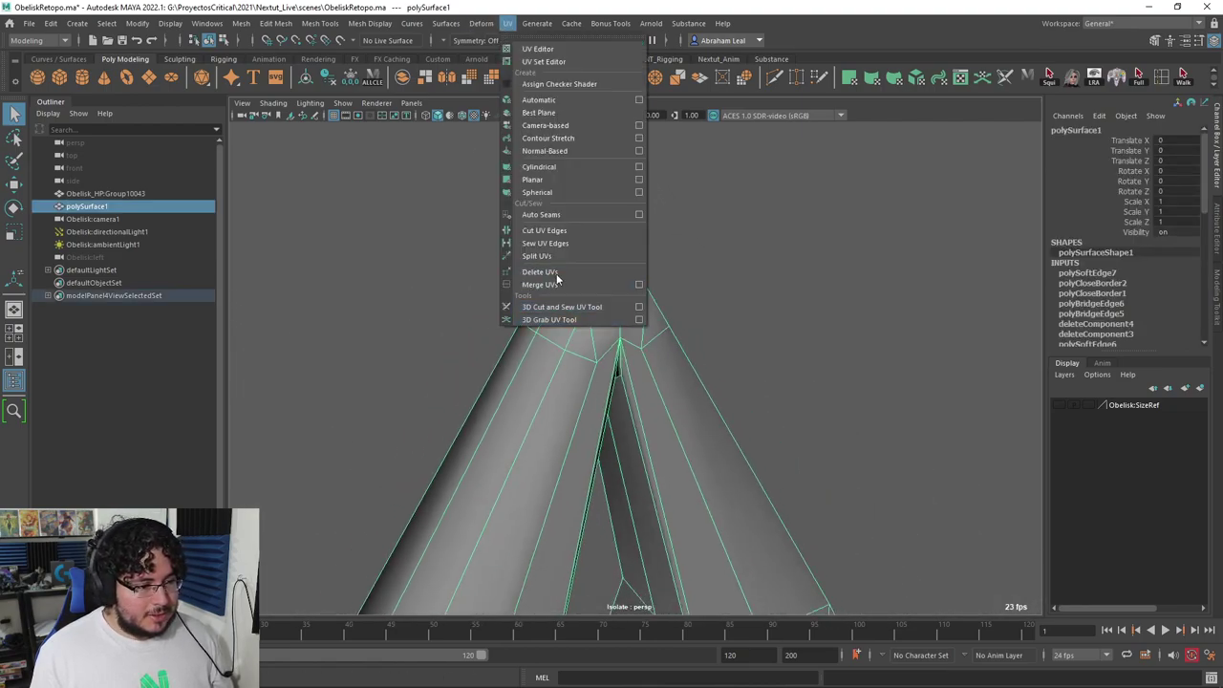
{"action": "left_click", "coordinate": [548, 49]}
{"action": "left_click_drag", "start_coordinate": [553, 63], "coordinate": [299, 71]}
{"action": "scroll", "coordinate": [645, 268], "scroll_direction": "up", "scroll_amount": 4}
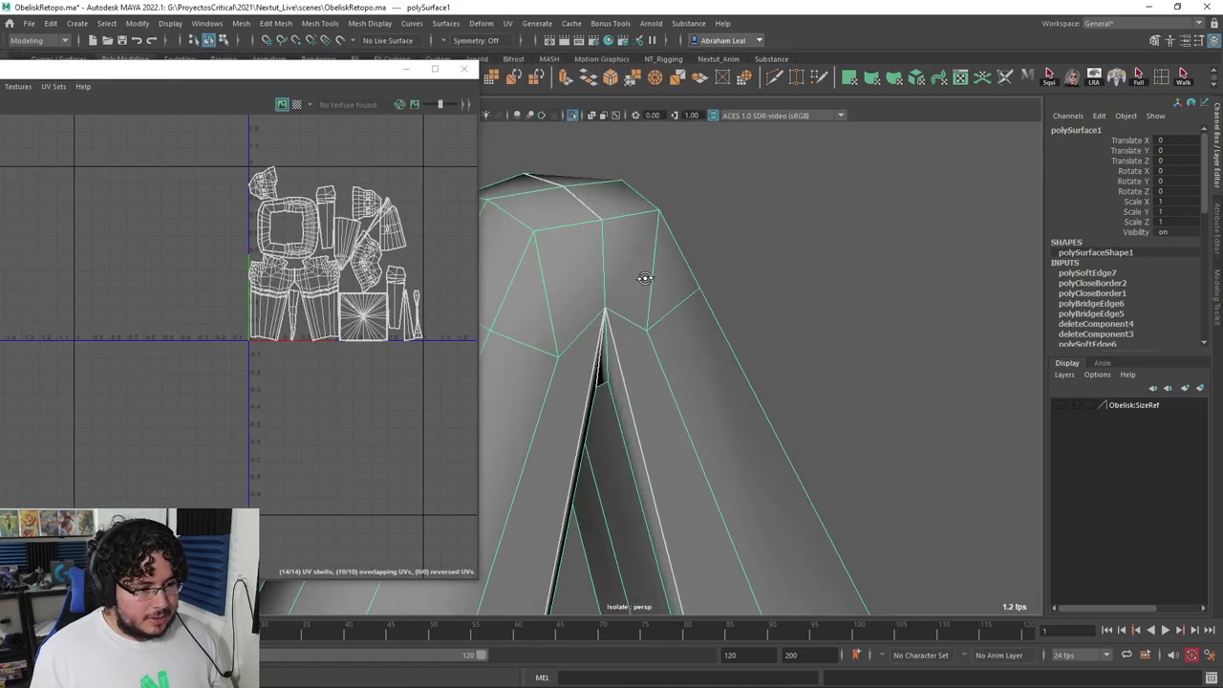
{"action": "left_click_drag", "start_coordinate": [645, 267], "coordinate": [580, 239], "text": "alt"}
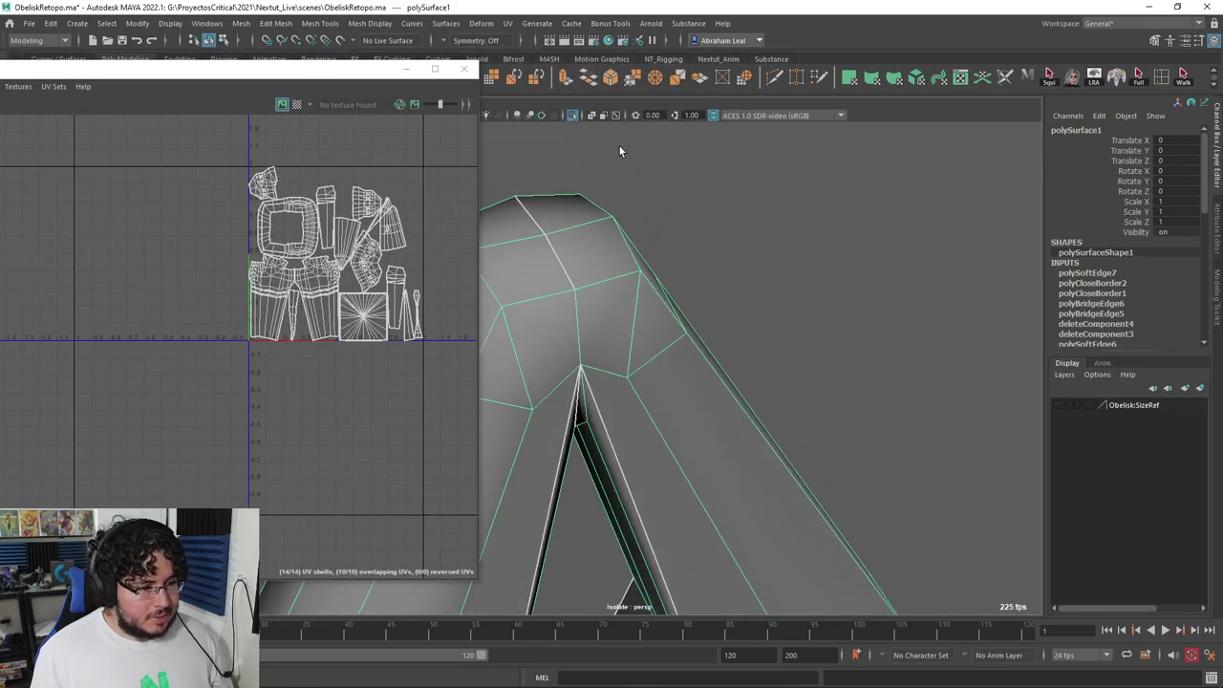
Step: Cut a UV seam with the 3D Cut and Sew UV Tool along the tip's centre edge down to the split
{"action": "left_click", "coordinate": [510, 29]}
{"action": "left_click", "coordinate": [573, 324]}
{"action": "scroll", "coordinate": [621, 299], "scroll_direction": "down", "scroll_amount": 3}
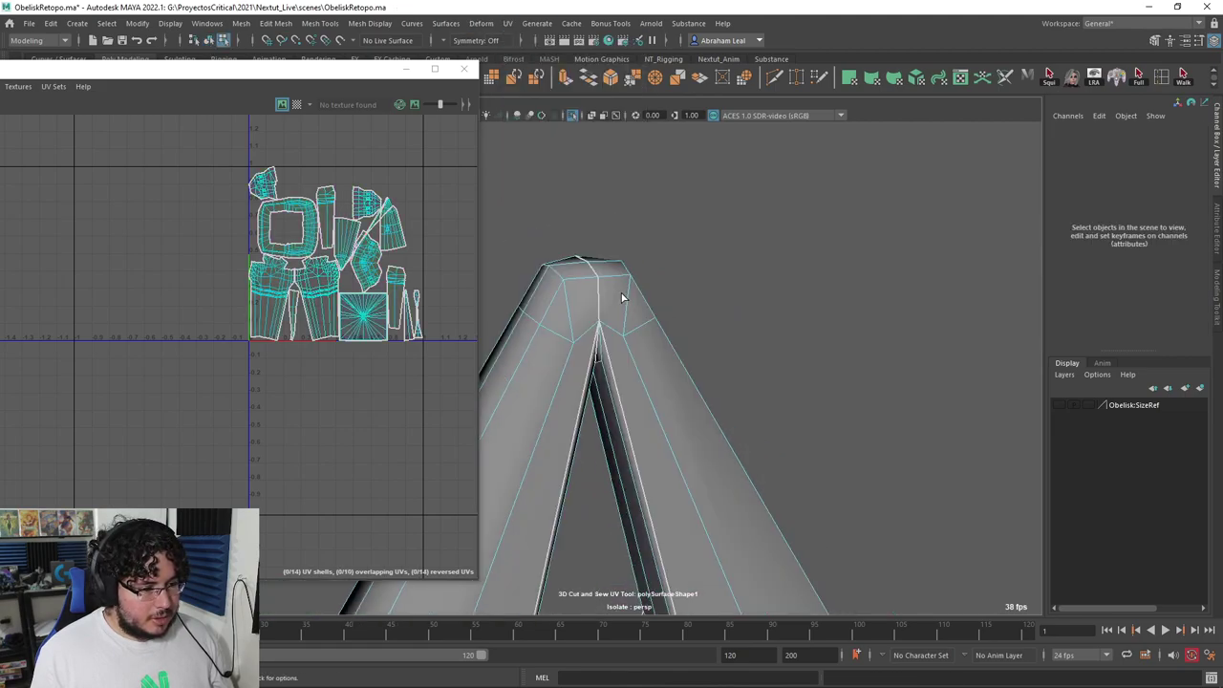
{"action": "scroll", "coordinate": [621, 298], "scroll_direction": "down", "scroll_amount": 3}
{"action": "left_click_drag", "start_coordinate": [626, 300], "coordinate": [468, 295], "text": "alt"}
Step: Select all UV shells in the UV Editor and unfold them with the new seam
{"action": "right_click_drag", "start_coordinate": [350, 247], "coordinate": [294, 219]}
{"action": "left_click_drag", "start_coordinate": [187, 131], "coordinate": [517, 431]}
{"action": "left_click_drag", "start_coordinate": [185, 70], "coordinate": [340, 62]}
{"action": "left_click", "coordinate": [63, 80]}
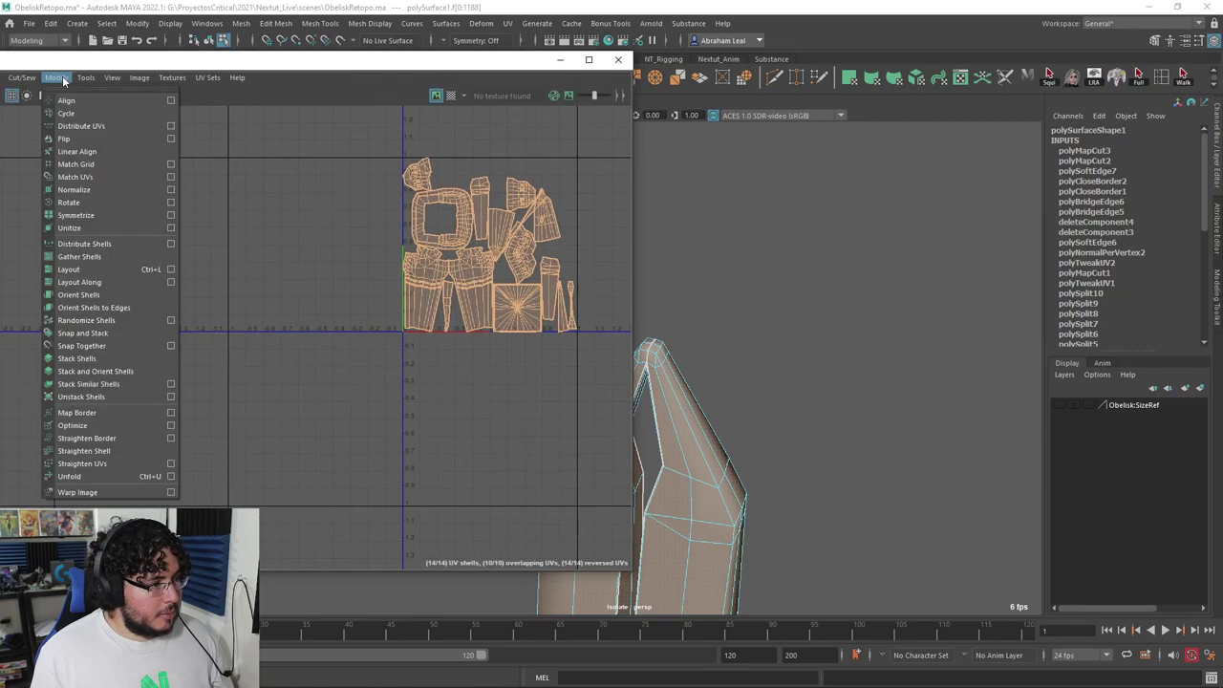
{"action": "left_click", "coordinate": [72, 475]}
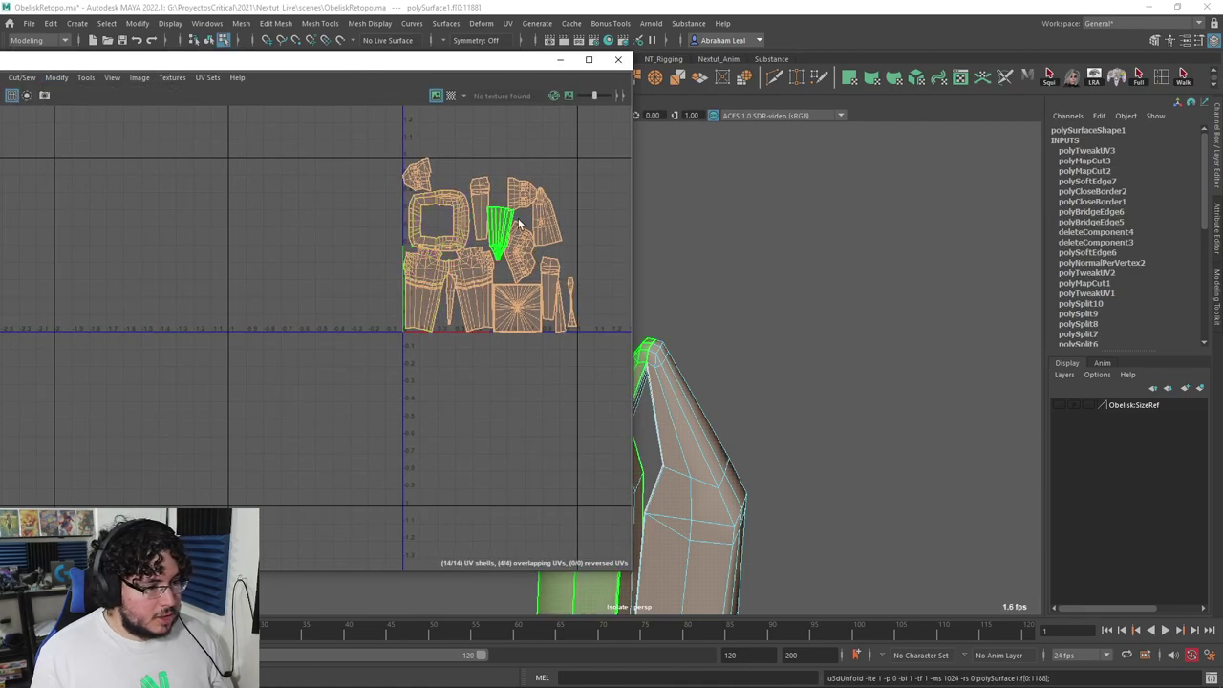
Step: Select all of the obelisk's UV shells, lay them out in the 0–1 tile and close the UV Editor
{"action": "scroll", "coordinate": [552, 233], "scroll_direction": "up", "scroll_amount": 3}
{"action": "left_click", "coordinate": [584, 158]}
{"action": "left_click_drag", "start_coordinate": [601, 136], "coordinate": [226, 399]}
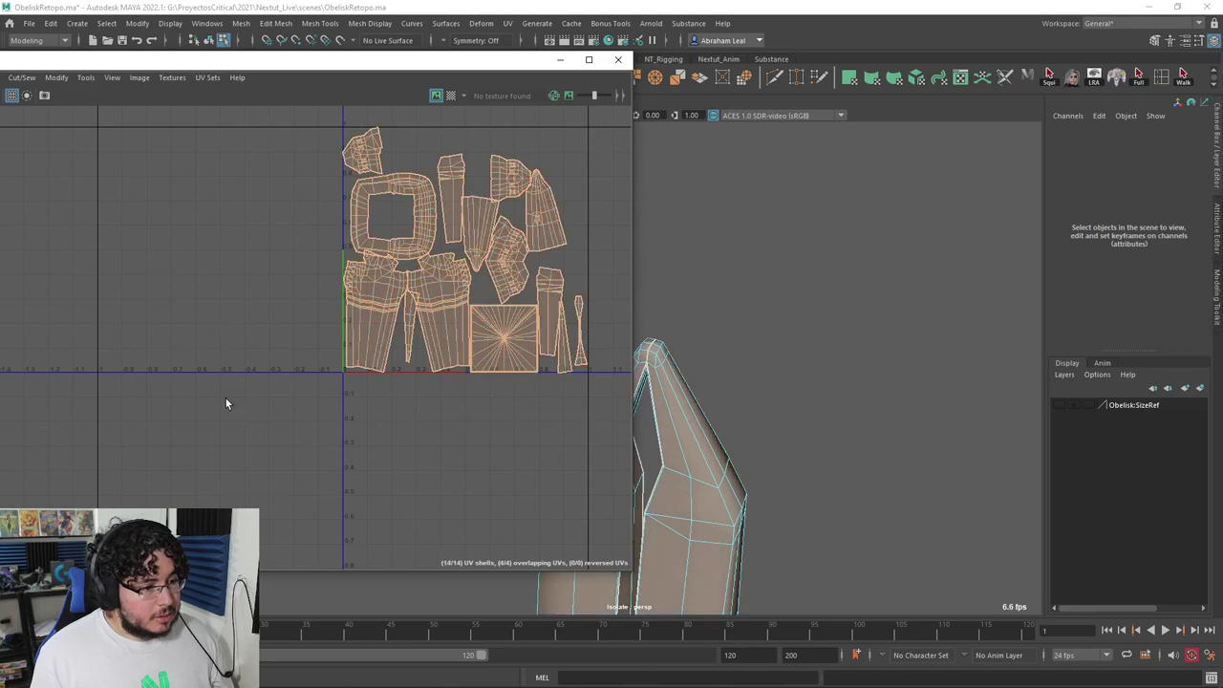
{"action": "left_click_drag", "start_coordinate": [128, 63], "coordinate": [291, 70]}
{"action": "left_click", "coordinate": [218, 84]}
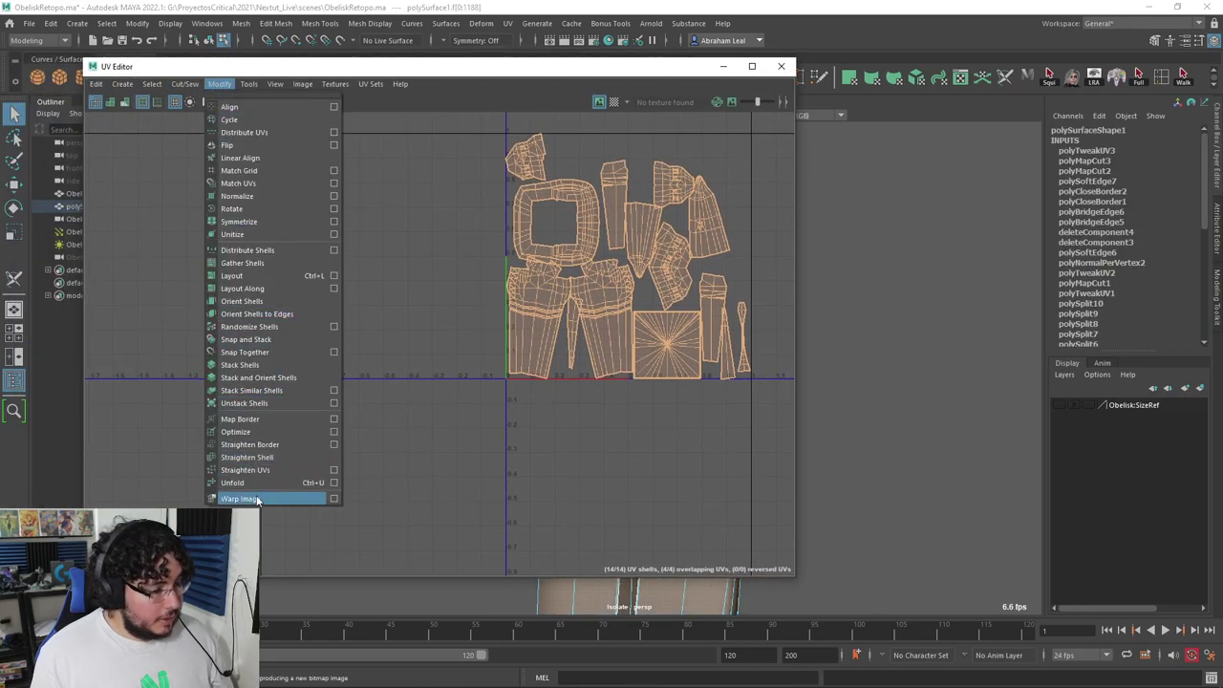
{"action": "left_click", "coordinate": [235, 275]}
{"action": "left_click", "coordinate": [598, 151]}
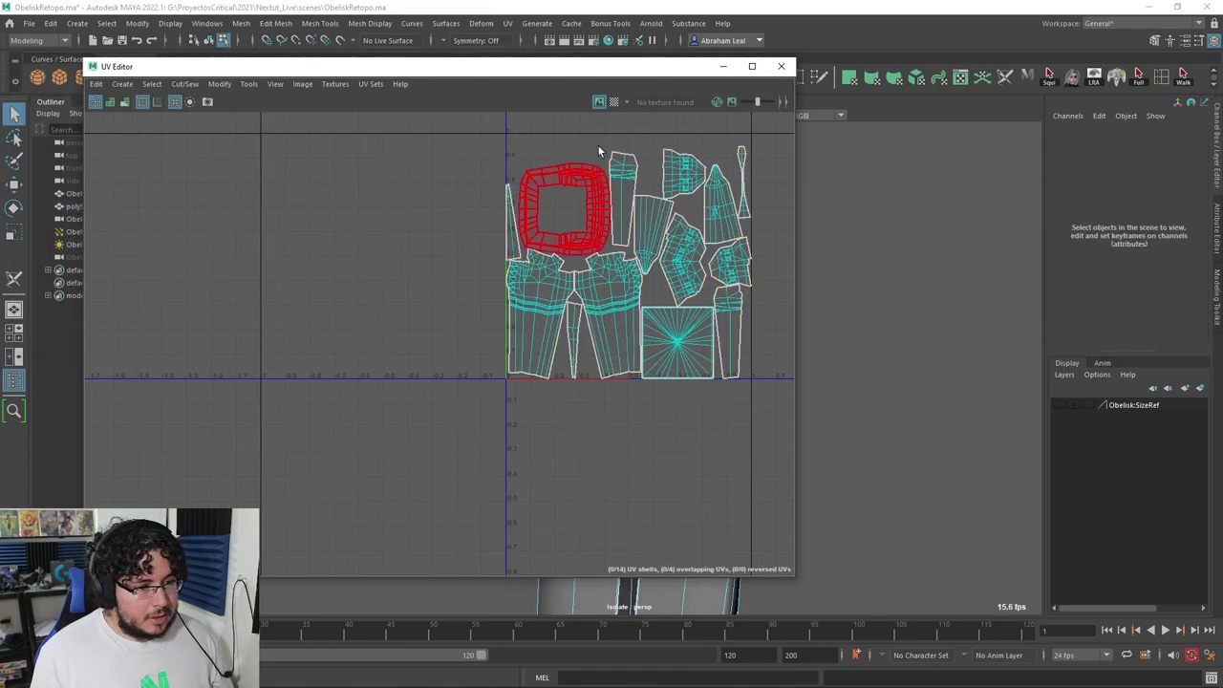
{"action": "left_click", "coordinate": [782, 66]}
Step: Return to object mode, select the obelisk, delete its history and freeze its transformations
{"action": "key", "text": "F8"}
{"action": "left_click", "coordinate": [644, 430]}
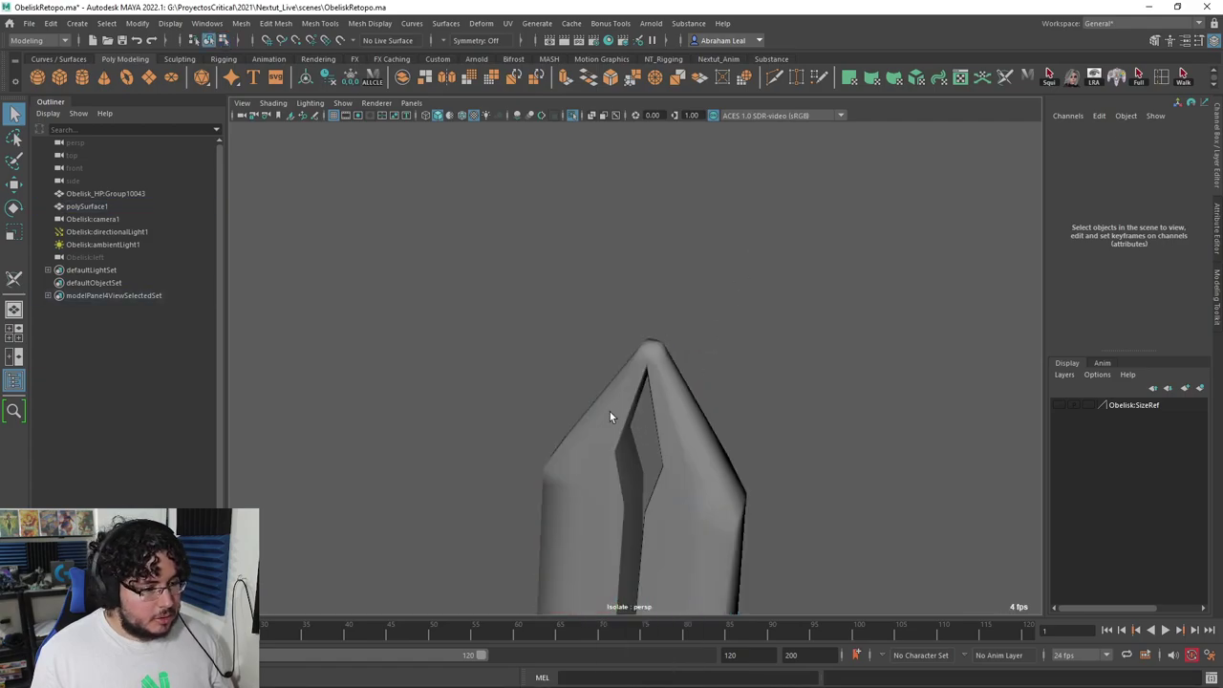
{"action": "left_click", "coordinate": [610, 416]}
{"action": "left_click", "coordinate": [327, 78]}
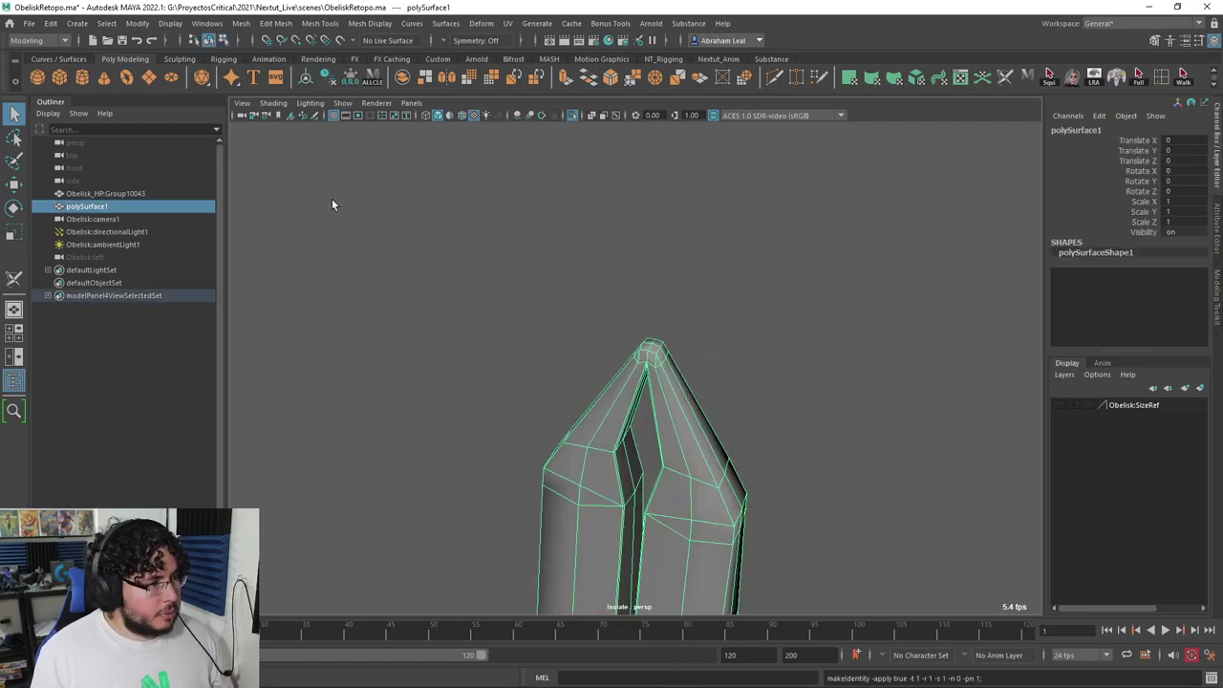
Step: Export the selected obelisk as FBX, replacing the existing ObeliskLowR.fbx
{"action": "left_click", "coordinate": [31, 23]}
{"action": "left_click", "coordinate": [72, 195]}
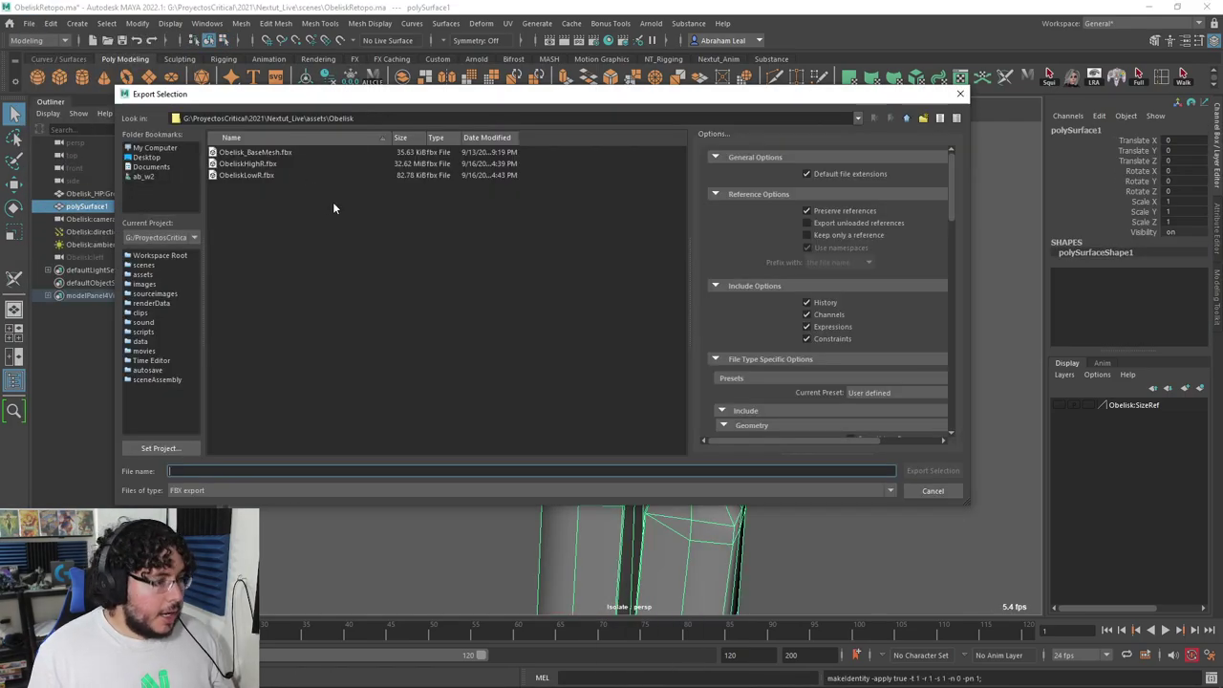
{"action": "left_click", "coordinate": [239, 176]}
{"action": "left_click", "coordinate": [933, 470]}
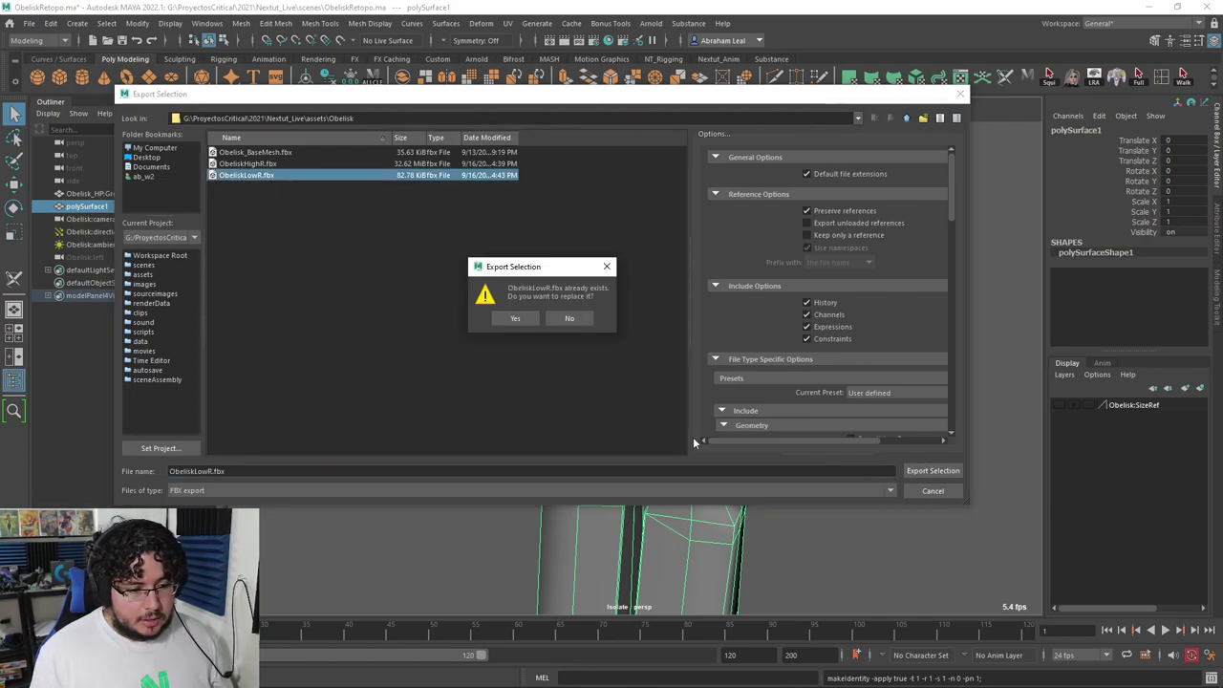
{"action": "left_click", "coordinate": [511, 317]}
Step: Switch to Substance 3D Painter and reload ObeliskLowR.fbx as the mesh in the project configuration
{"action": "key", "text": "alt+Tab"}
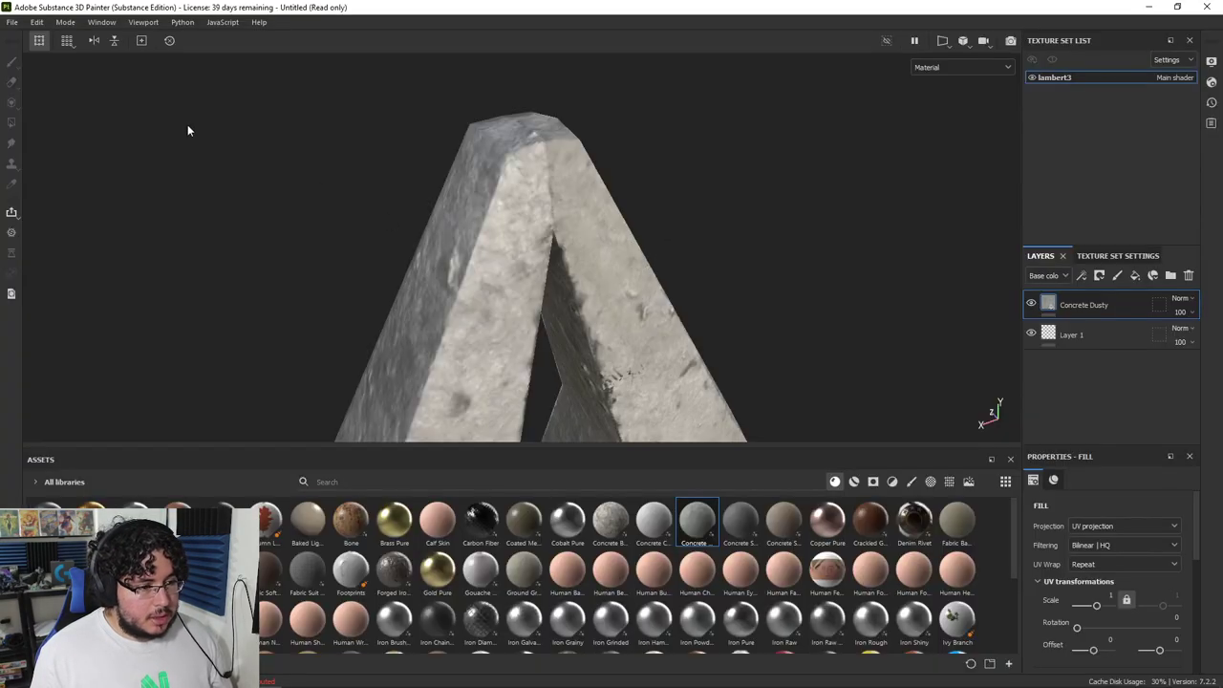
{"action": "left_click", "coordinate": [38, 22]}
{"action": "left_click", "coordinate": [67, 64]}
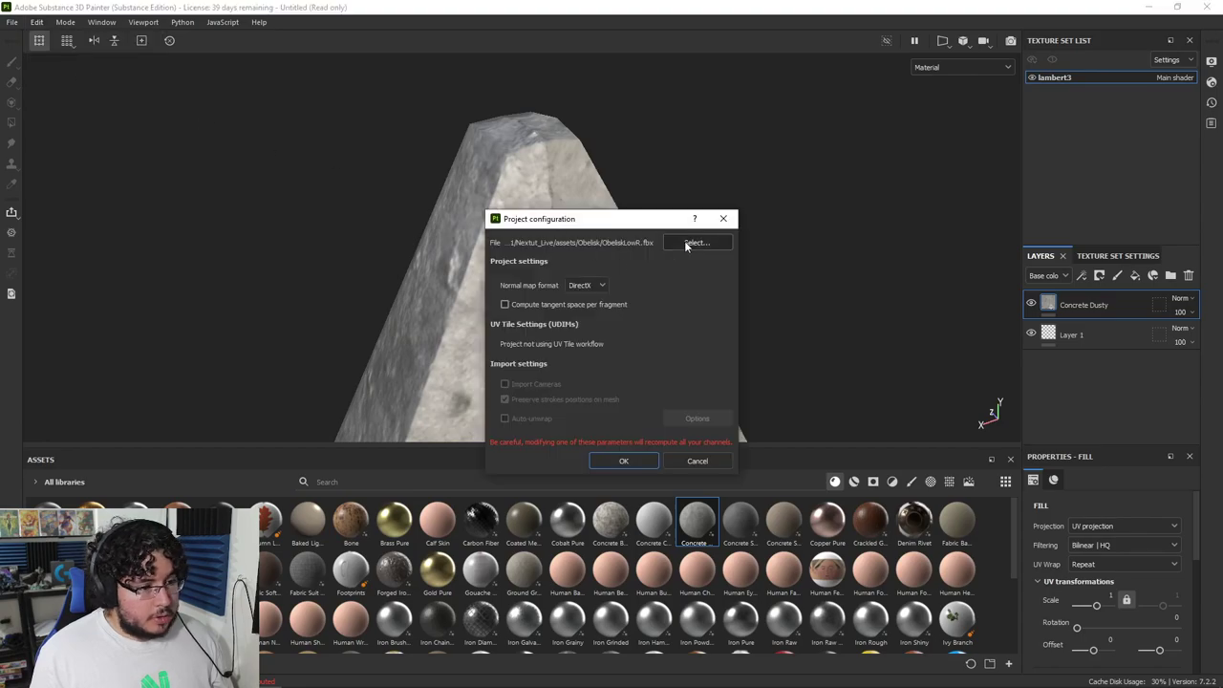
{"action": "left_click", "coordinate": [686, 245]}
{"action": "double_click", "coordinate": [833, 359]}
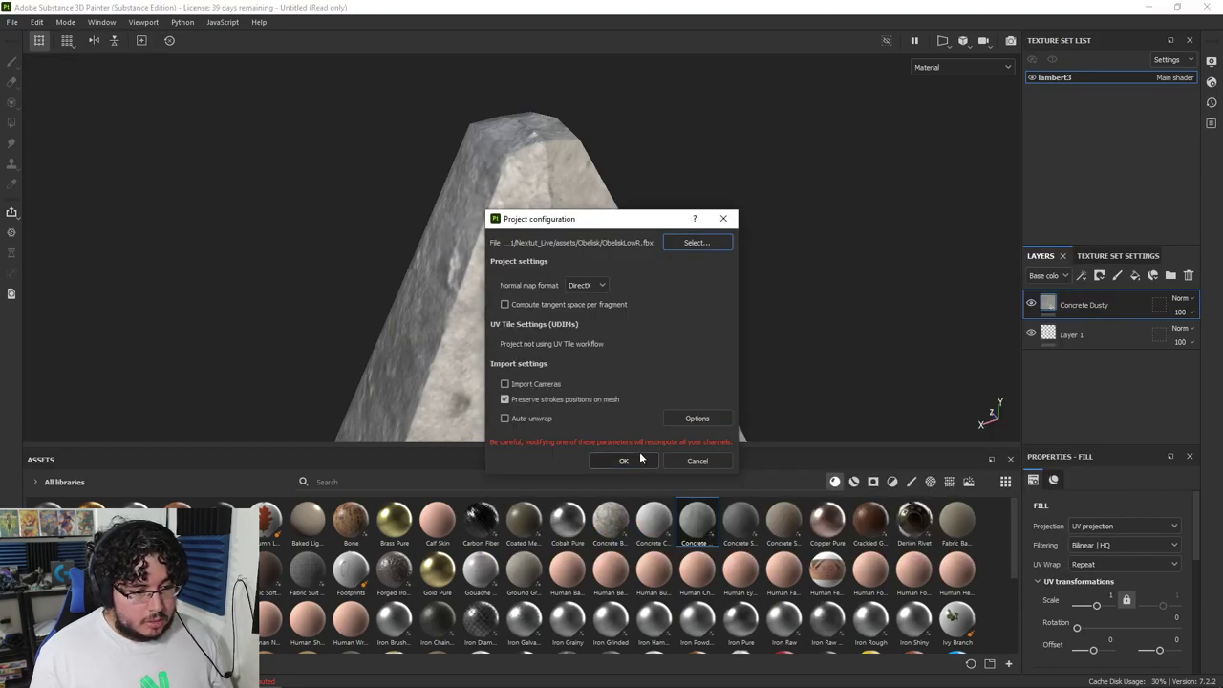
{"action": "left_click", "coordinate": [641, 458]}
Step: Check the reloaded obelisk and delete the Concrete Dusty fill layer
{"action": "middle_click_drag", "start_coordinate": [612, 155], "coordinate": [660, 269], "text": "alt"}
{"action": "right_click_drag", "start_coordinate": [659, 270], "coordinate": [819, 360], "text": "alt"}
{"action": "left_click_drag", "start_coordinate": [819, 360], "coordinate": [597, 302], "text": "alt"}
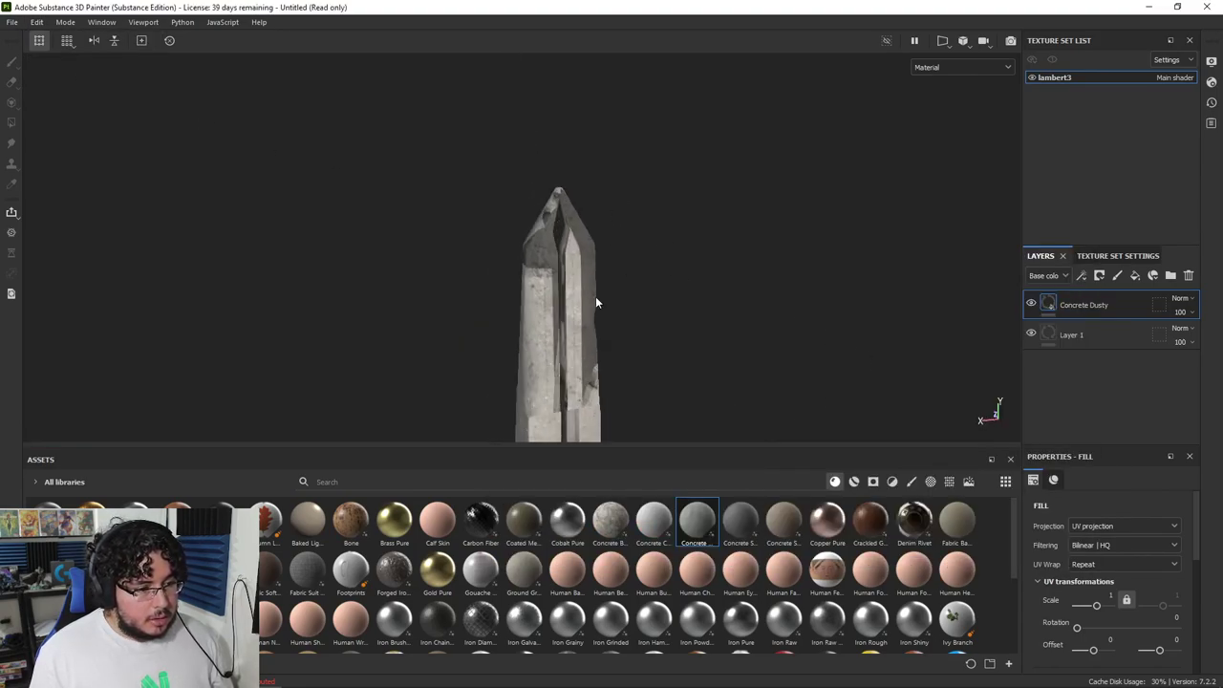
{"action": "middle_click_drag", "start_coordinate": [596, 302], "coordinate": [633, 158], "text": "alt"}
{"action": "right_click_drag", "start_coordinate": [634, 158], "coordinate": [392, 184], "text": "alt"}
{"action": "left_click", "coordinate": [1097, 261]}
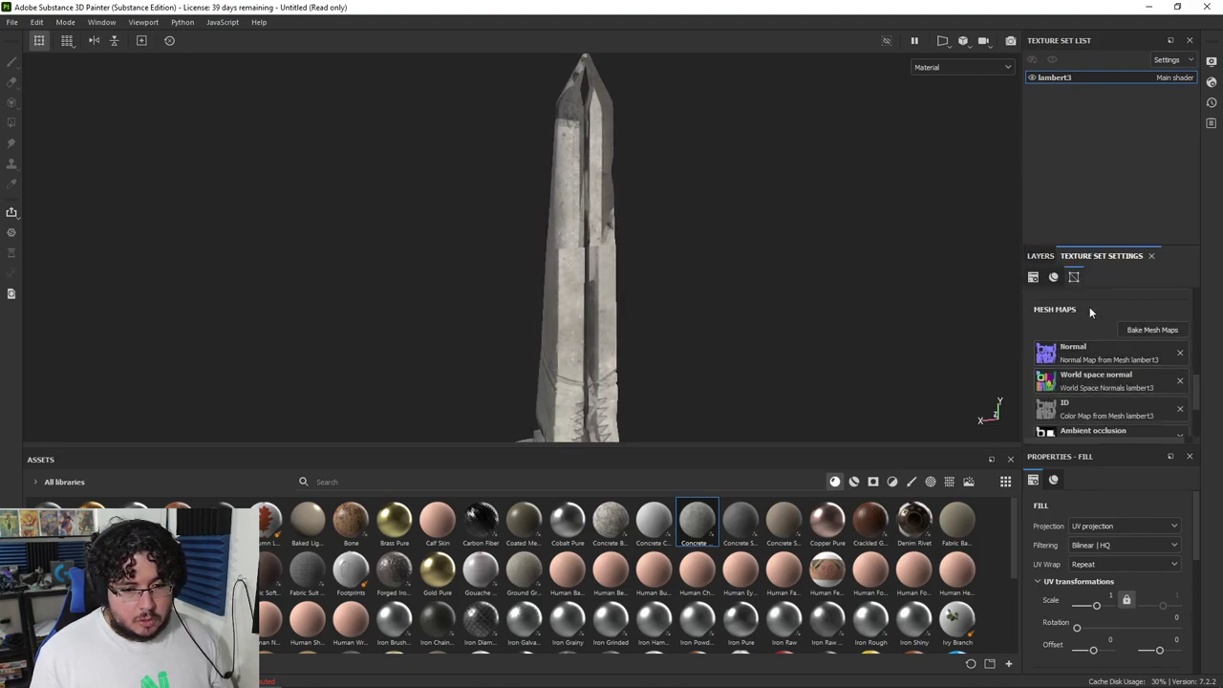
{"action": "left_click", "coordinate": [1039, 255]}
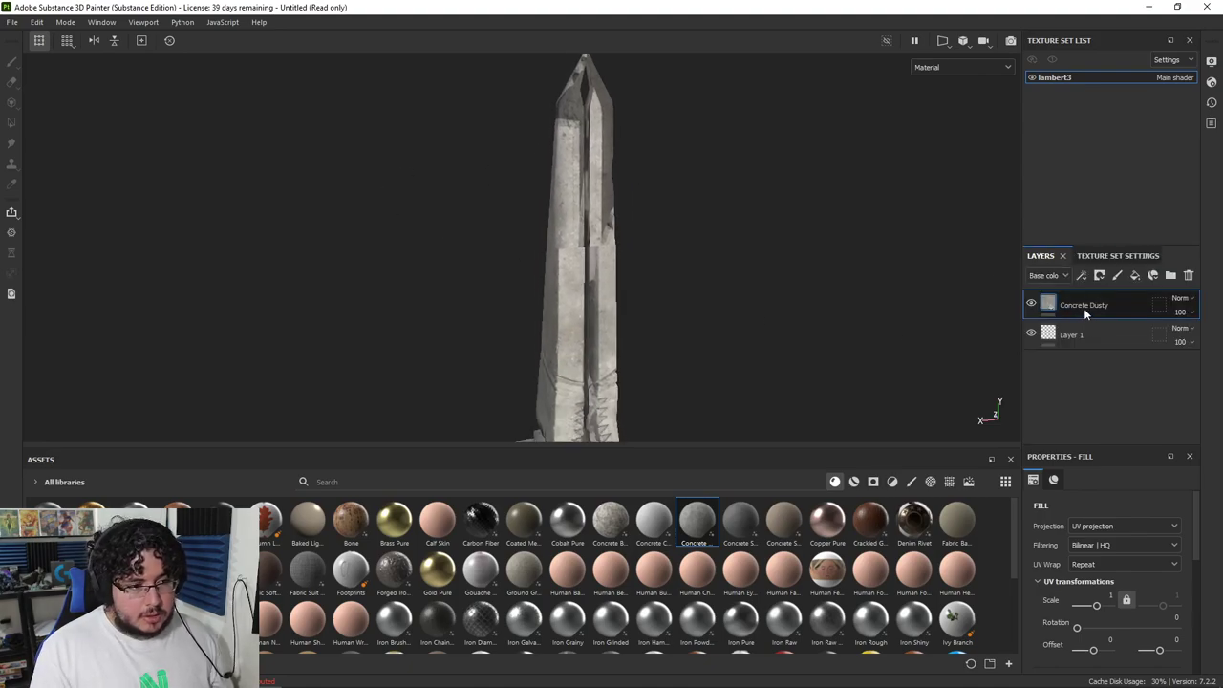
{"action": "key", "text": "Delete"}
Step: Set the baking antialiasing to Subsampling 2x2 and bake all selected mesh maps for the obelisk
{"action": "left_click", "coordinate": [1121, 258]}
{"action": "left_click", "coordinate": [1150, 329]}
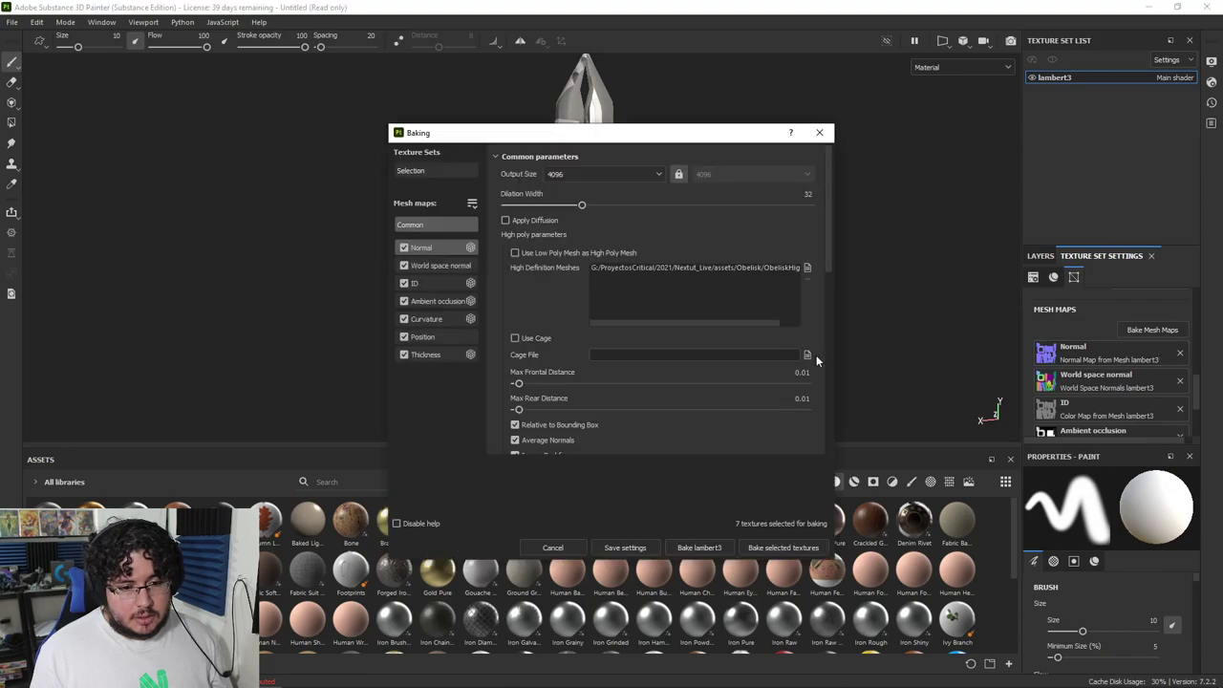
{"action": "scroll", "coordinate": [555, 344], "scroll_direction": "down", "scroll_amount": 5}
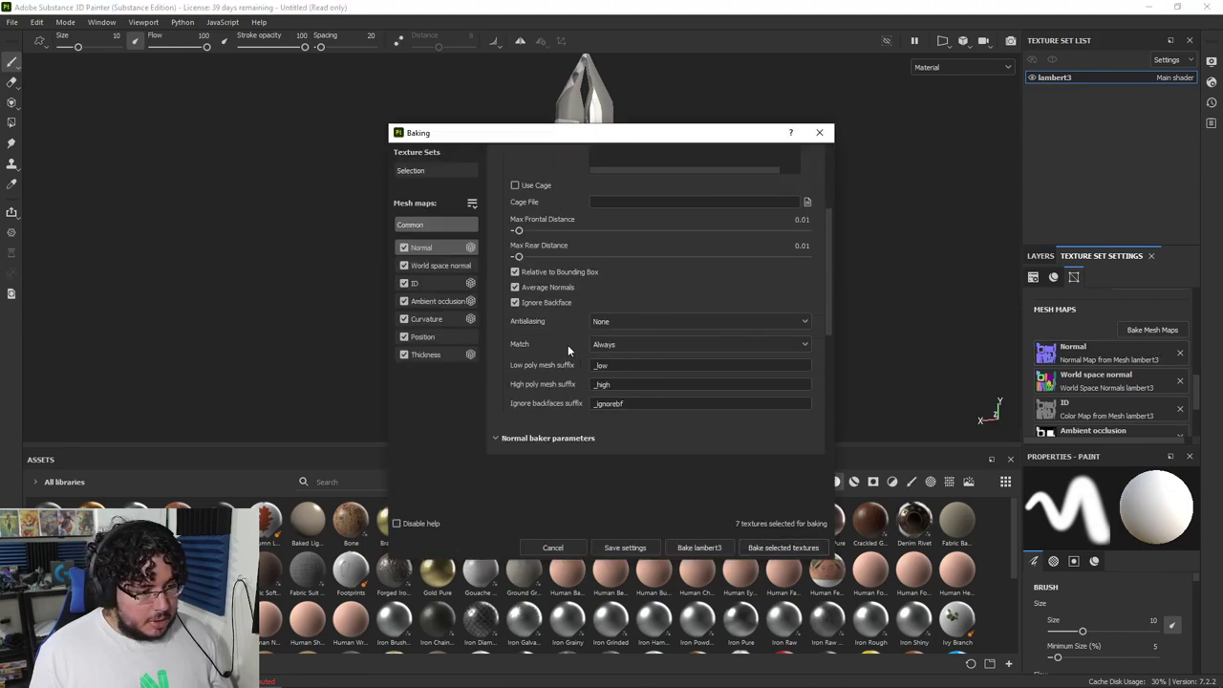
{"action": "left_click", "coordinate": [622, 327]}
{"action": "left_click", "coordinate": [617, 350]}
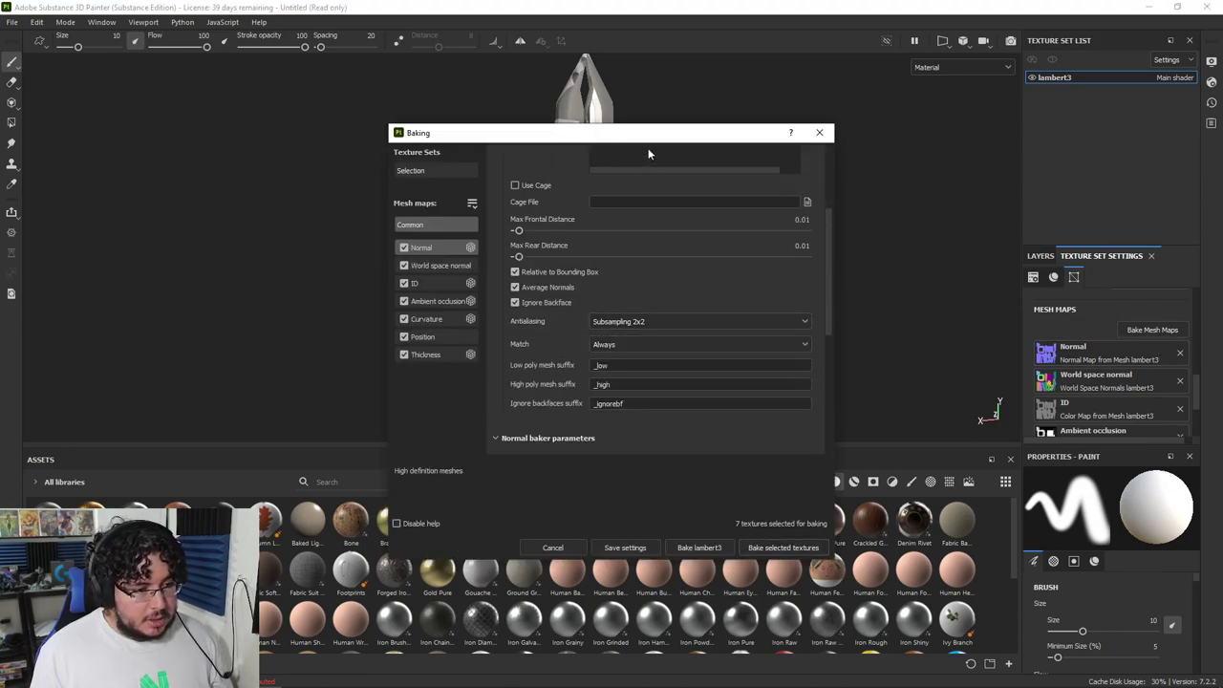
{"action": "left_click_drag", "start_coordinate": [646, 141], "coordinate": [912, 89]}
{"action": "left_click", "coordinate": [1034, 495]}
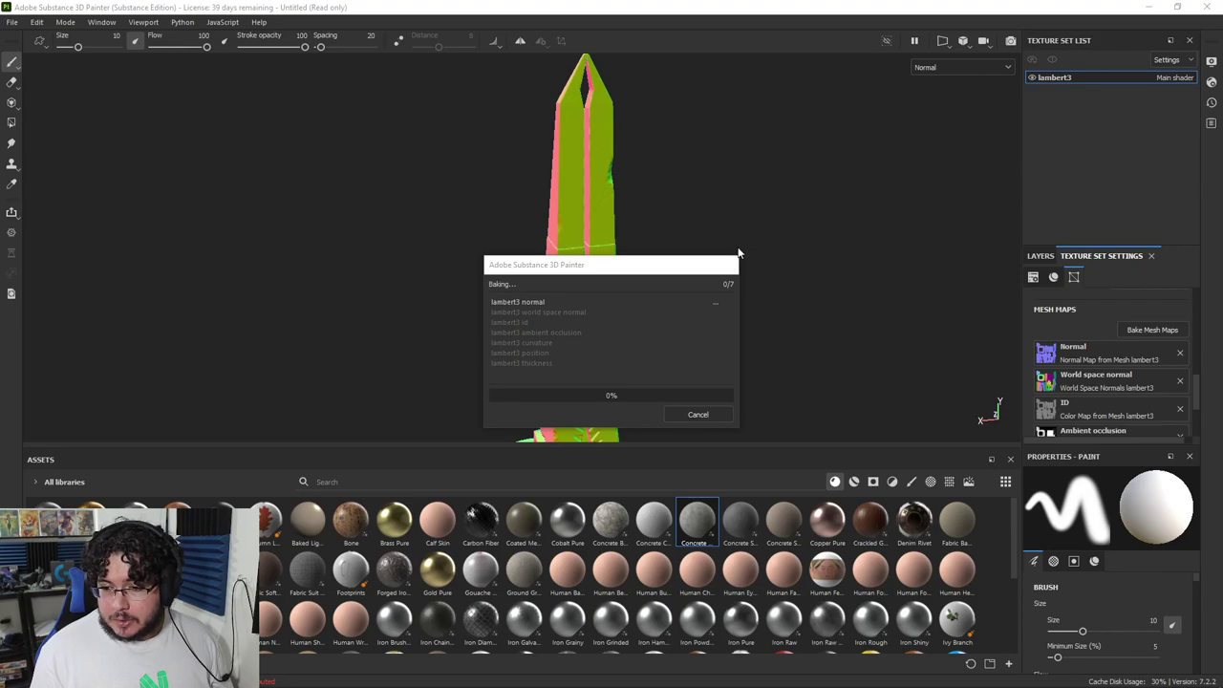
{"action": "left_click_drag", "start_coordinate": [606, 265], "coordinate": [835, 225]}
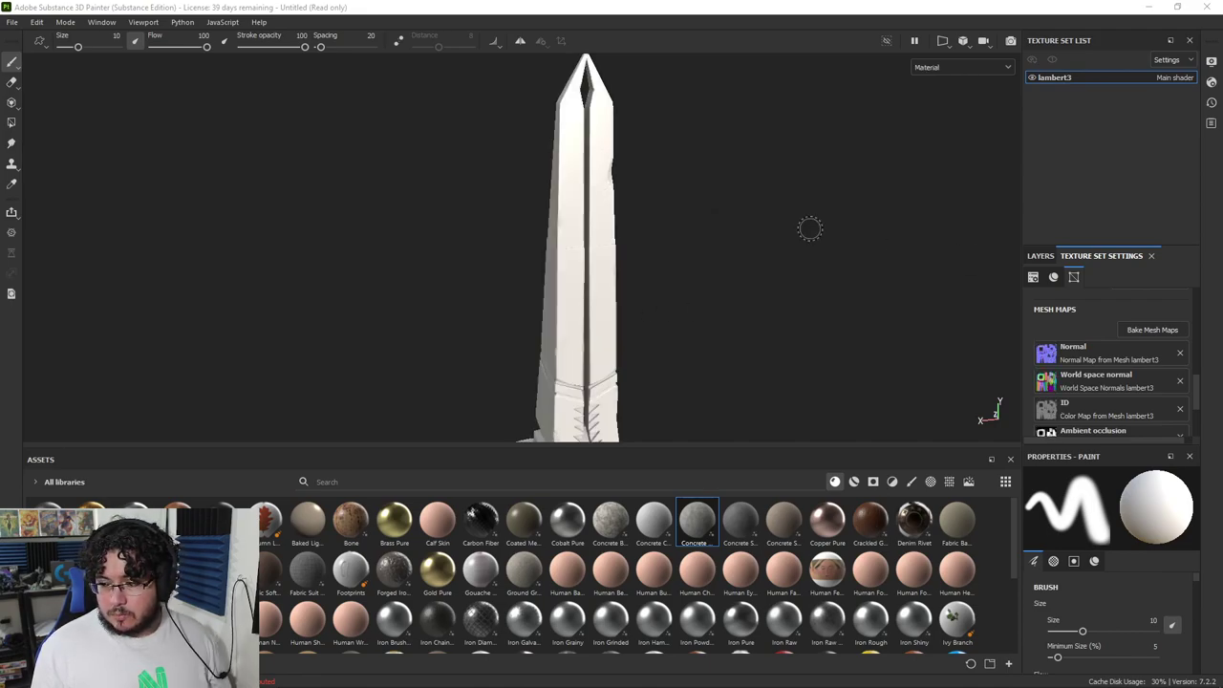
Step: Examine the baked shading around the obelisk's tip and the edges of the split from several sides
{"action": "middle_click_drag", "start_coordinate": [675, 104], "coordinate": [710, 218], "text": "alt"}
{"action": "scroll", "coordinate": [662, 185], "scroll_direction": "up", "scroll_amount": 7}
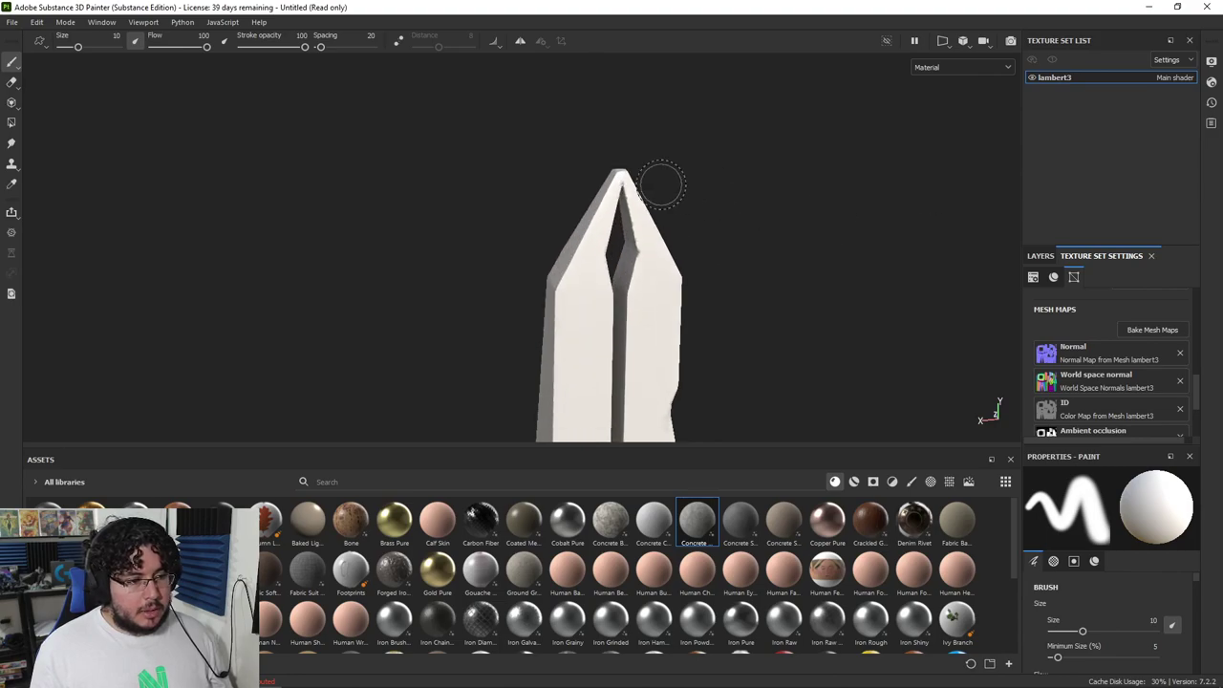
{"action": "left_click_drag", "start_coordinate": [613, 208], "coordinate": [600, 212], "text": "alt"}
{"action": "scroll", "coordinate": [597, 211], "scroll_direction": "up", "scroll_amount": 3}
{"action": "left_click_drag", "start_coordinate": [826, 345], "coordinate": [812, 320], "text": "alt"}
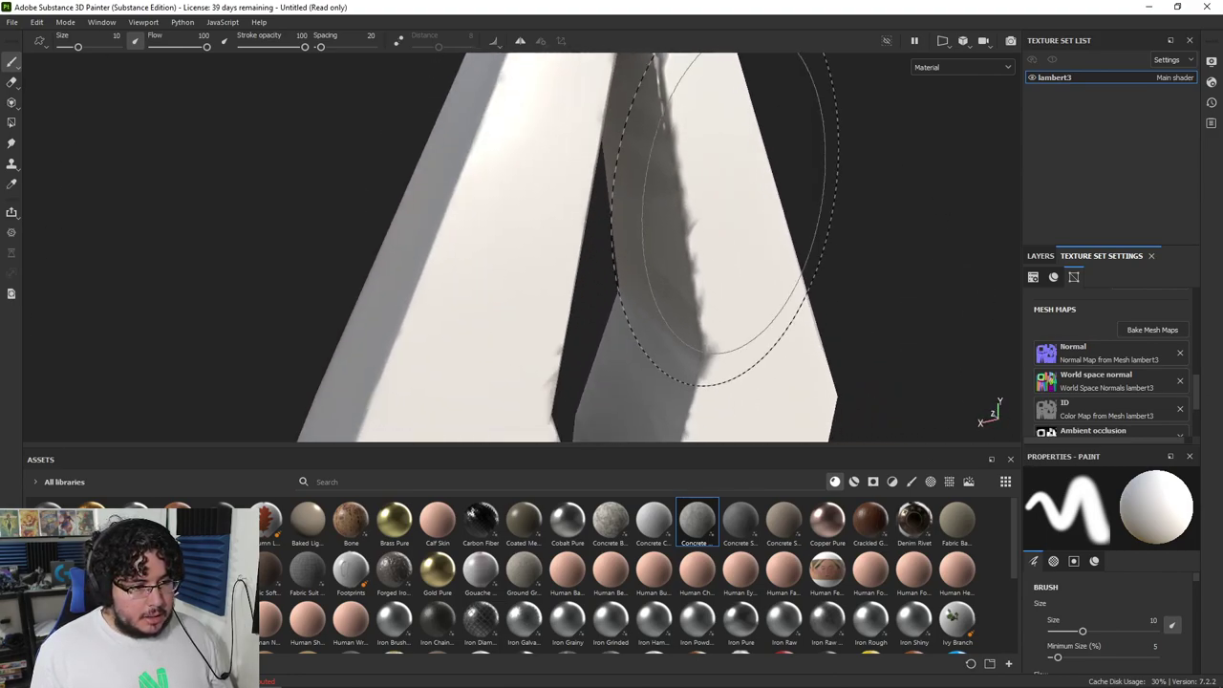
{"action": "right_click_drag", "start_coordinate": [734, 225], "coordinate": [745, 230], "text": "alt"}
{"action": "mouse_move", "coordinate": [745, 229]}
{"action": "left_mouse_down", "text": "alt"}
{"action": "mouse_move", "coordinate": [704, 172]}
{"action": "mouse_move", "coordinate": [503, 183]}
{"action": "mouse_move", "coordinate": [606, 242]}
{"action": "mouse_move", "coordinate": [815, 218]}
{"action": "mouse_move", "coordinate": [832, 259]}
{"action": "left_mouse_up", "text": "alt"}
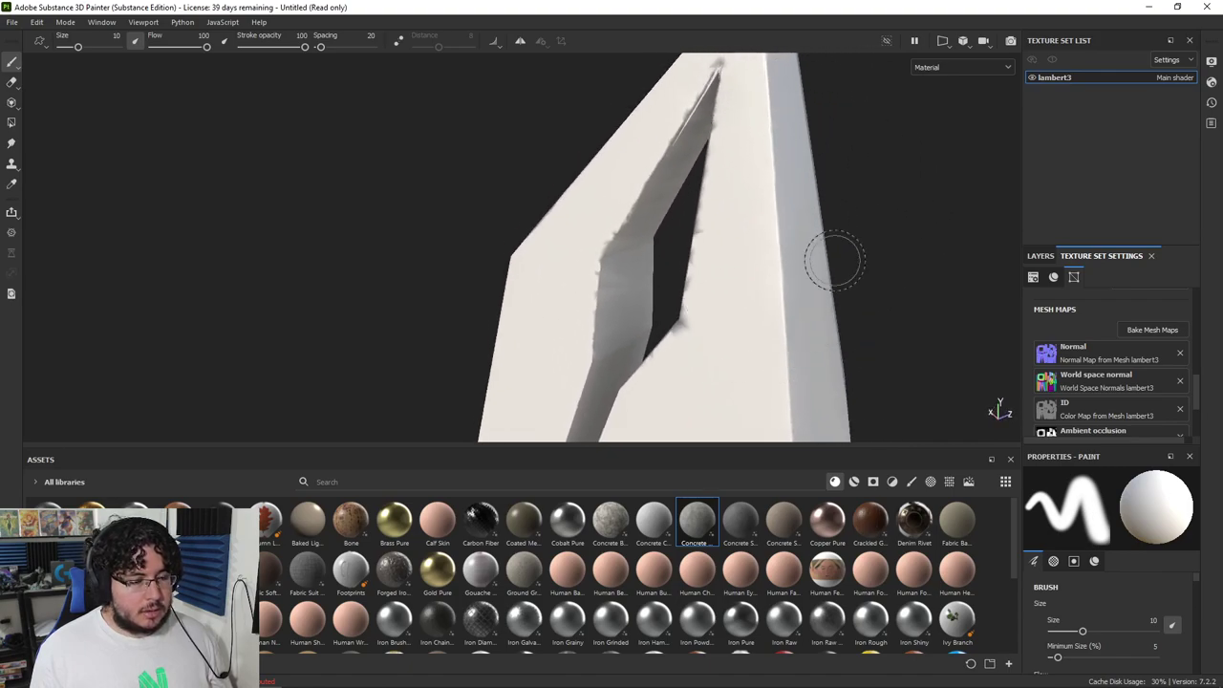
{"action": "right_click_drag", "start_coordinate": [833, 259], "coordinate": [789, 221], "text": "alt"}
{"action": "mouse_move", "coordinate": [790, 221]}
{"action": "left_mouse_down", "text": "alt"}
{"action": "mouse_move", "coordinate": [932, 243]}
{"action": "mouse_move", "coordinate": [854, 283]}
{"action": "mouse_move", "coordinate": [845, 271]}
{"action": "left_mouse_up", "text": "alt"}
{"action": "mouse_move", "coordinate": [845, 272]}
{"action": "right_mouse_down", "text": "shift"}
{"action": "mouse_move", "coordinate": [779, 271]}
{"action": "mouse_move", "coordinate": [908, 281]}
{"action": "mouse_move", "coordinate": [655, 200]}
{"action": "right_mouse_up", "text": "shift"}
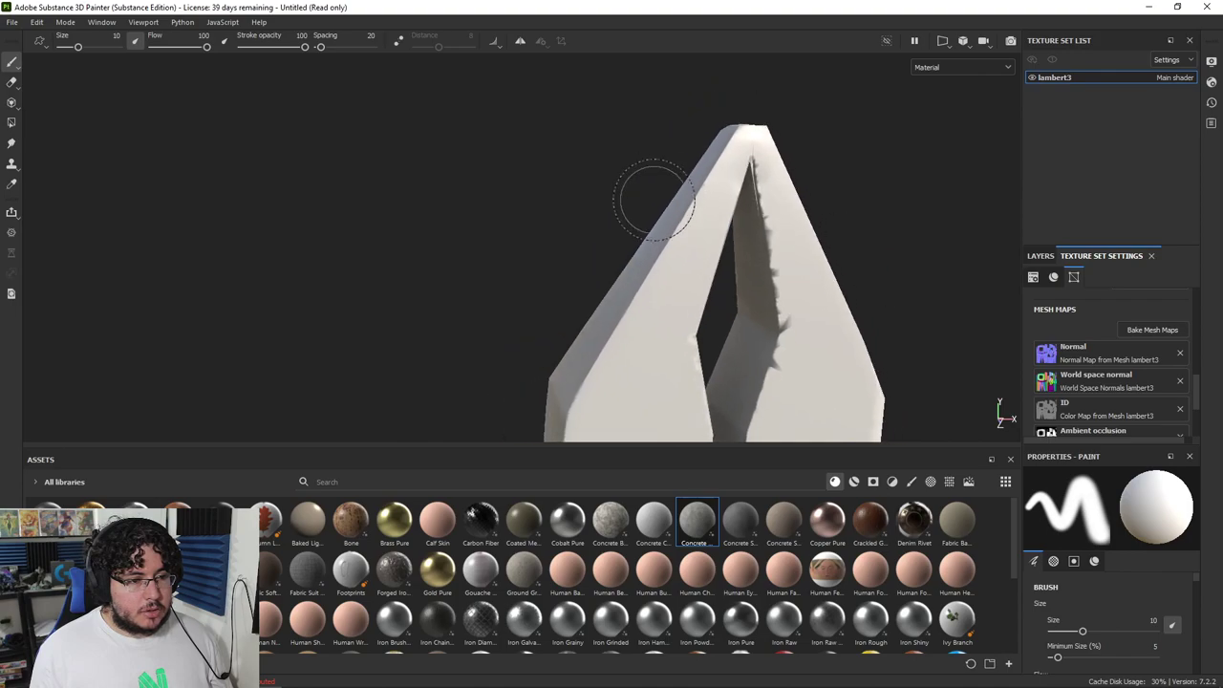
{"action": "mouse_move", "coordinate": [656, 199]}
{"action": "left_mouse_down", "text": "alt"}
{"action": "mouse_move", "coordinate": [743, 268]}
{"action": "mouse_move", "coordinate": [713, 317]}
{"action": "left_mouse_up", "text": "alt"}
{"action": "middle_click_drag", "start_coordinate": [713, 318], "coordinate": [783, 199], "text": "alt"}
{"action": "left_click_drag", "start_coordinate": [782, 201], "coordinate": [723, 123], "text": "alt"}
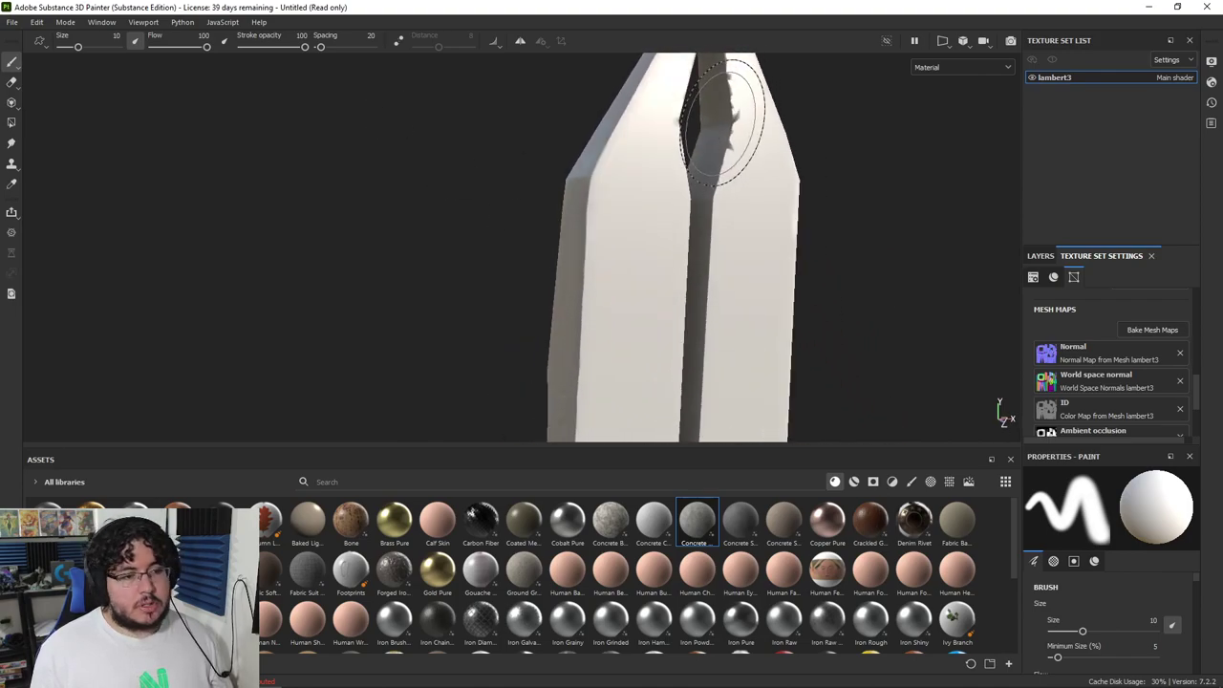
{"action": "left_click_drag", "start_coordinate": [698, 180], "coordinate": [793, 223], "text": "alt"}
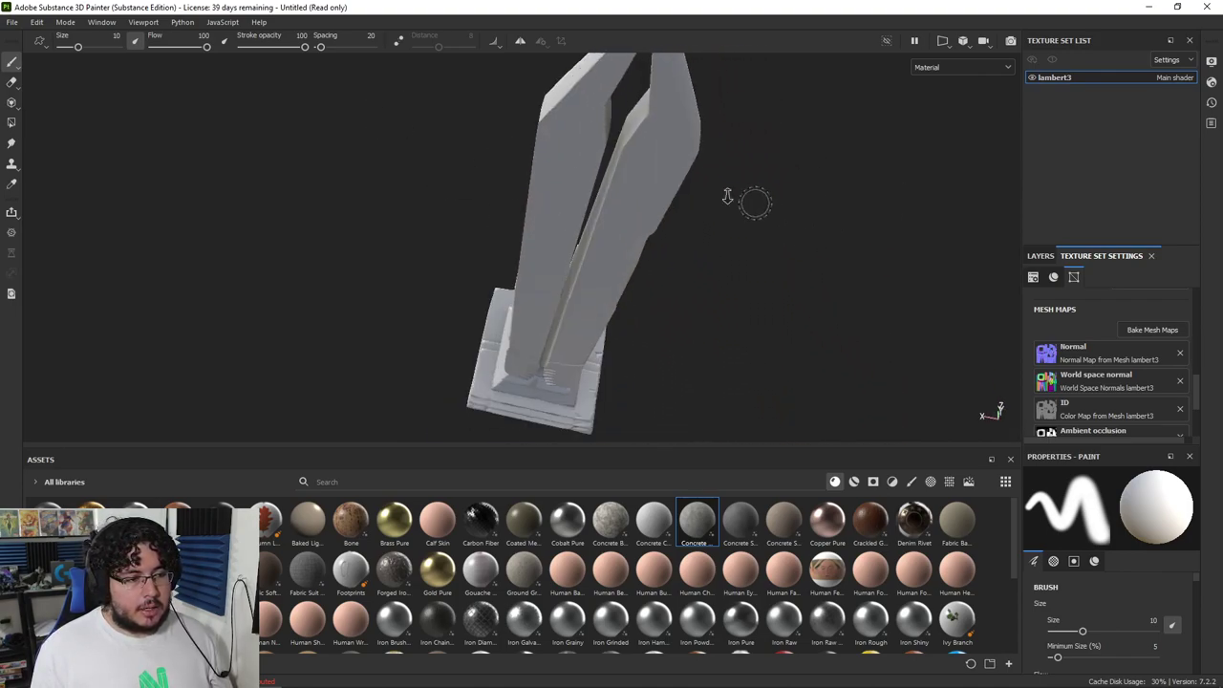
Step: Inspect the baked detail on the obelisk's stepped base and the carved lower shaft from all around
{"action": "right_click_drag", "start_coordinate": [582, 306], "coordinate": [560, 353], "text": "alt"}
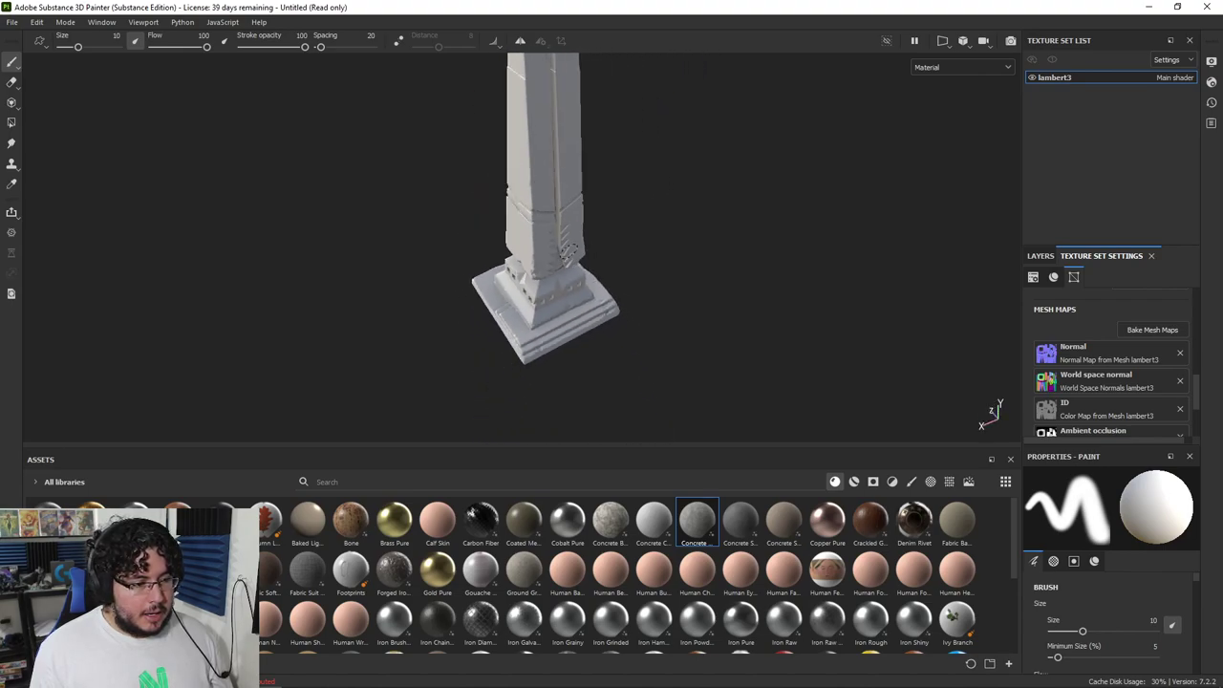
{"action": "middle_click_drag", "start_coordinate": [560, 354], "coordinate": [574, 315], "text": "alt"}
{"action": "left_click_drag", "start_coordinate": [573, 315], "coordinate": [550, 230], "text": "alt"}
{"action": "right_click_drag", "start_coordinate": [549, 230], "coordinate": [610, 243], "text": "alt"}
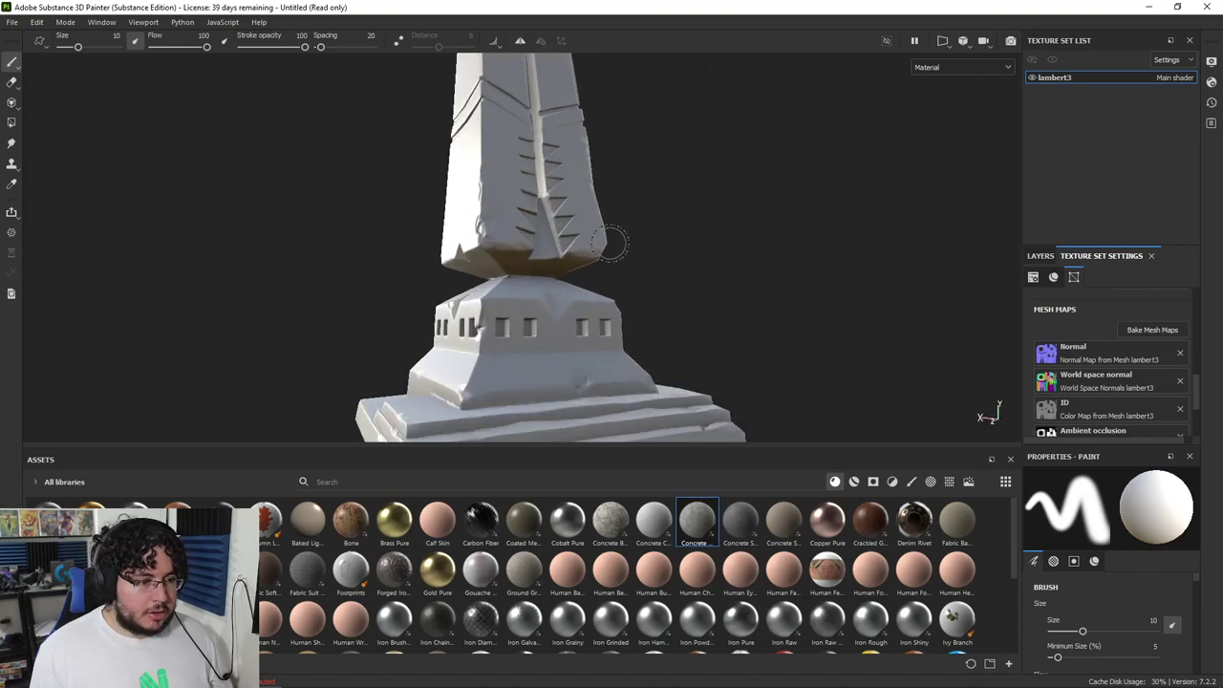
{"action": "mouse_move", "coordinate": [610, 243]}
{"action": "left_mouse_down", "text": "alt"}
{"action": "mouse_move", "coordinate": [713, 265]}
{"action": "mouse_move", "coordinate": [639, 273]}
{"action": "left_mouse_up", "text": "alt"}
{"action": "middle_click_drag", "start_coordinate": [639, 274], "coordinate": [730, 208], "text": "alt"}
{"action": "left_click_drag", "start_coordinate": [702, 240], "coordinate": [748, 256], "text": "alt"}
{"action": "right_click_drag", "start_coordinate": [748, 257], "coordinate": [737, 253], "text": "shift"}
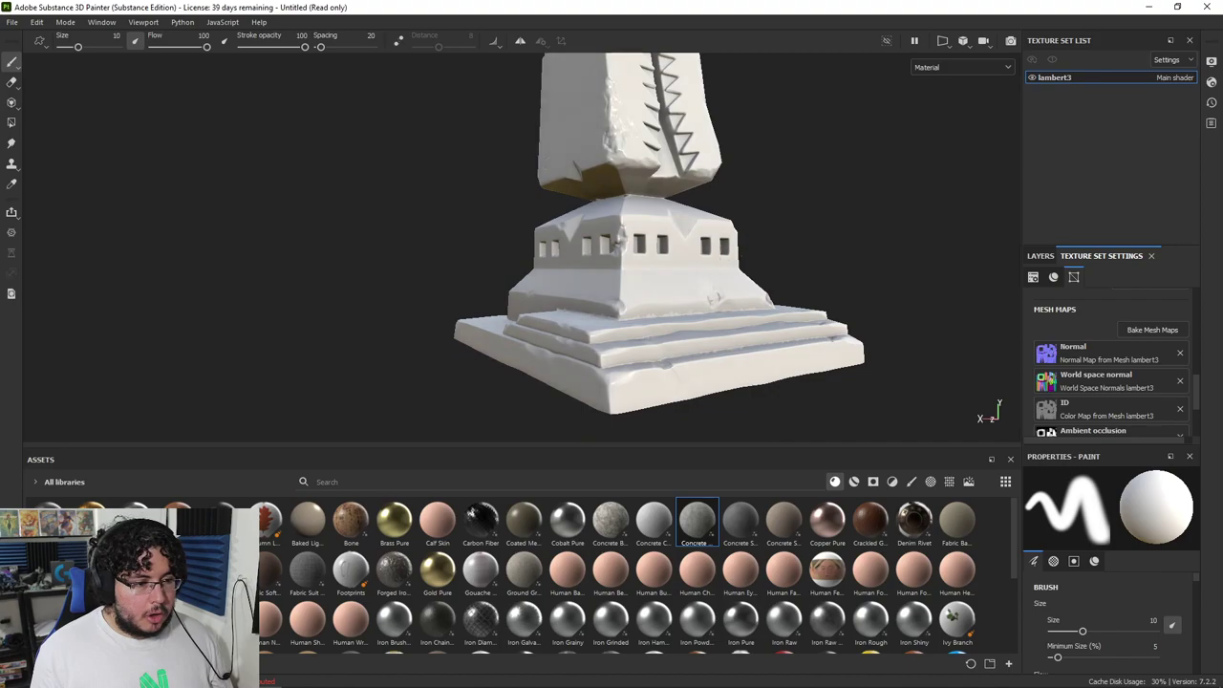
{"action": "left_click_drag", "start_coordinate": [729, 255], "coordinate": [690, 252], "text": "alt"}
{"action": "middle_click_drag", "start_coordinate": [690, 252], "coordinate": [696, 325], "text": "alt"}
{"action": "right_click_drag", "start_coordinate": [695, 324], "coordinate": [663, 303], "text": "alt"}
{"action": "mouse_move", "coordinate": [663, 303]}
{"action": "left_mouse_down", "text": "alt"}
{"action": "mouse_move", "coordinate": [576, 252]}
{"action": "mouse_move", "coordinate": [519, 240]}
{"action": "left_mouse_up", "text": "alt"}
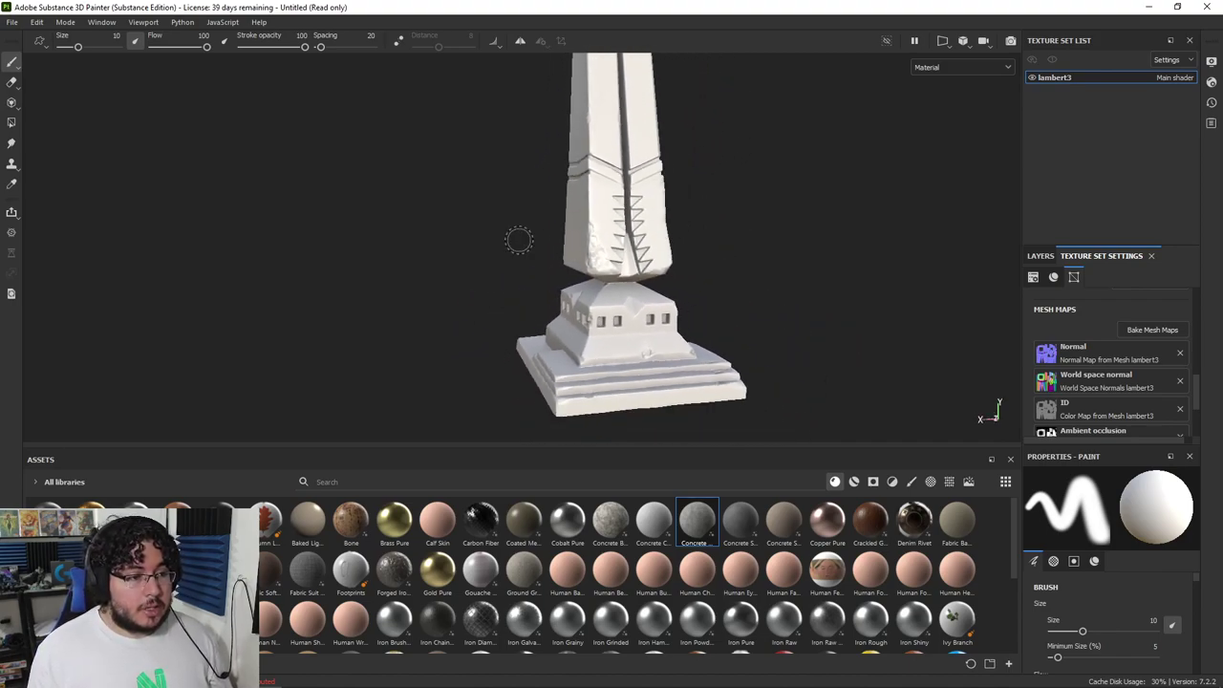
{"action": "left_click_drag", "start_coordinate": [669, 272], "coordinate": [606, 277], "text": "alt"}
{"action": "left_click_drag", "start_coordinate": [707, 287], "coordinate": [431, 295], "text": "alt"}
{"action": "right_click_drag", "start_coordinate": [660, 287], "coordinate": [779, 277], "text": "alt"}
{"action": "left_click_drag", "start_coordinate": [779, 276], "coordinate": [884, 237], "text": "alt"}
{"action": "right_click_drag", "start_coordinate": [593, 225], "coordinate": [576, 197], "text": "alt"}
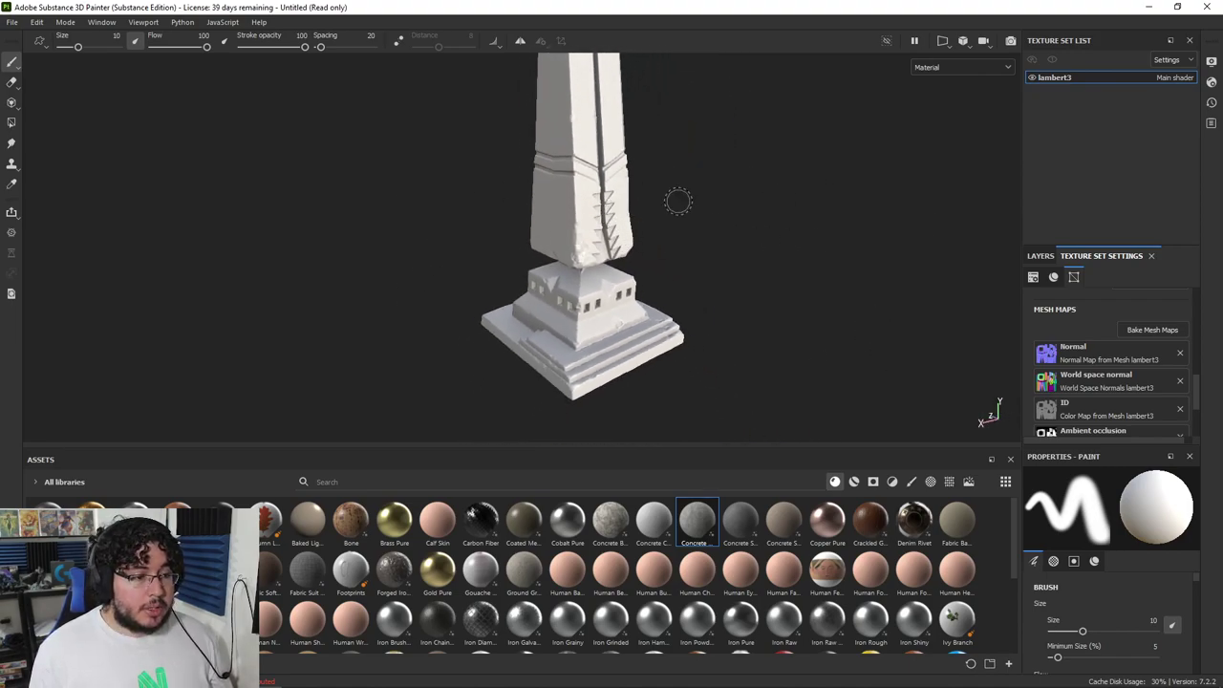